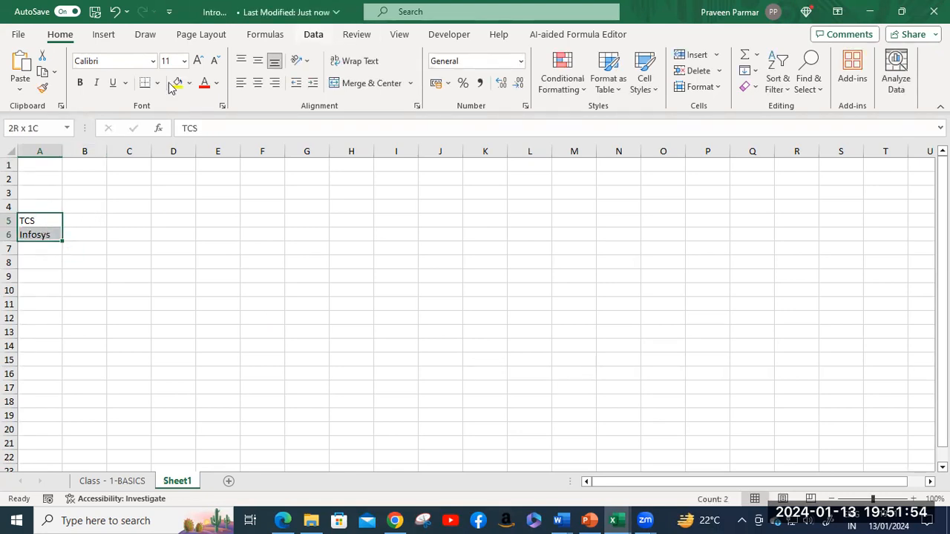
Step: Convert TCS and Infosys in A5:A6 to the Stocks data type, declining the guide offer
click(314, 35)
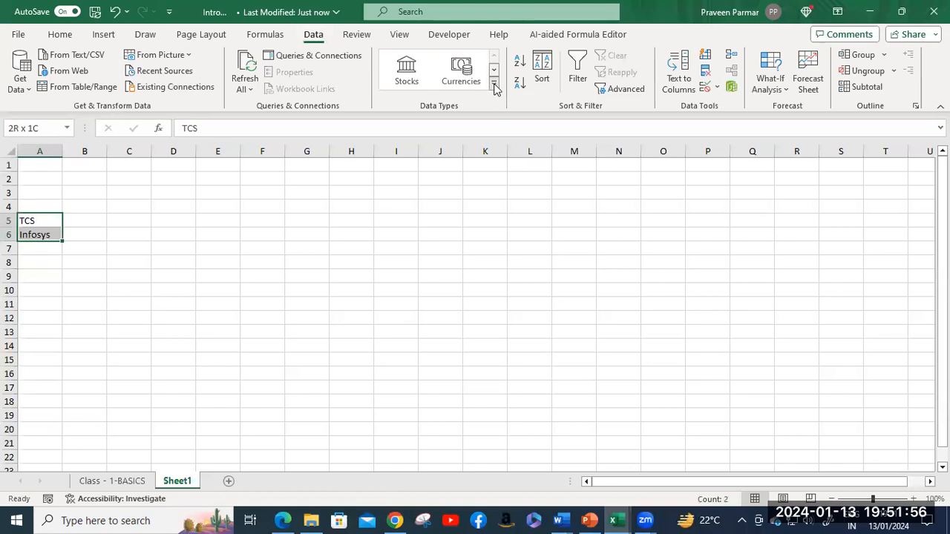
click(406, 75)
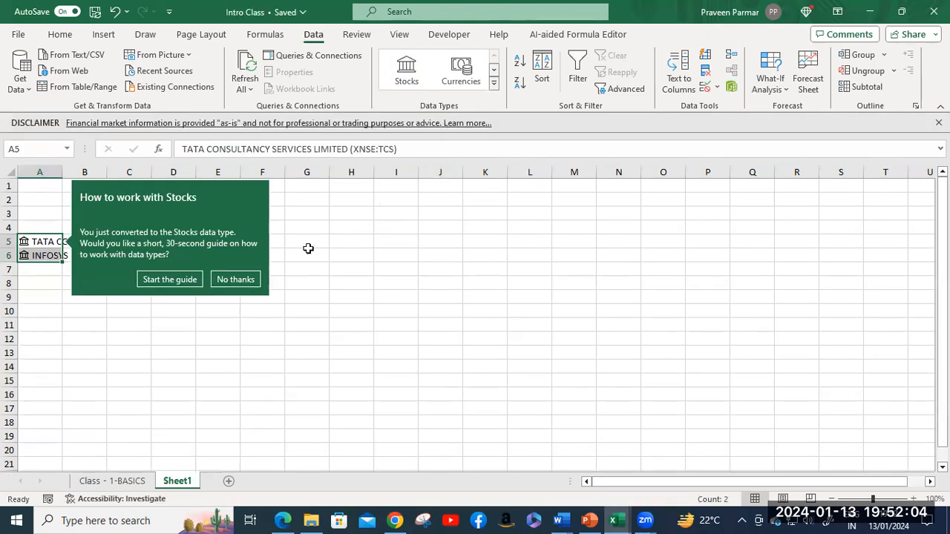
click(235, 280)
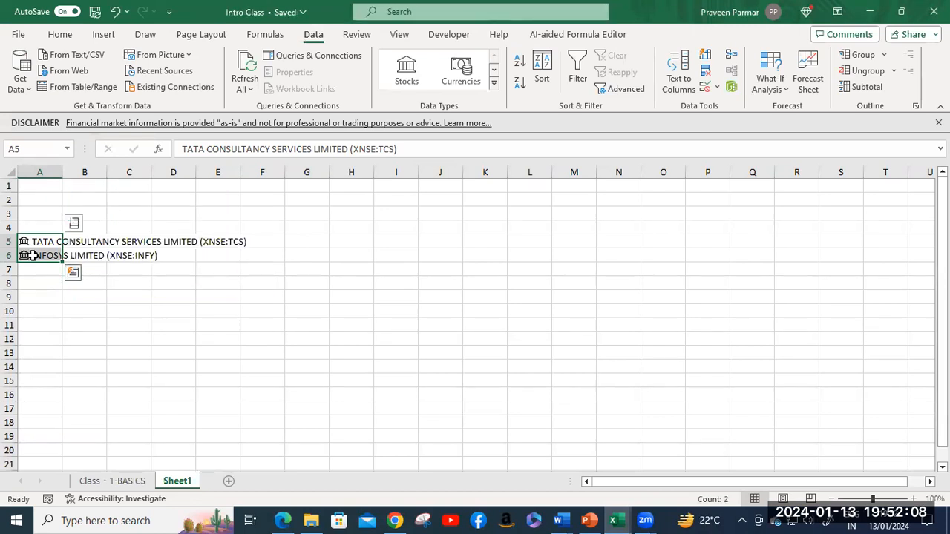
Step: Widen column A, then add 52 week high and 52 week low in autofitted columns B and C
drag(63, 172, 251, 170)
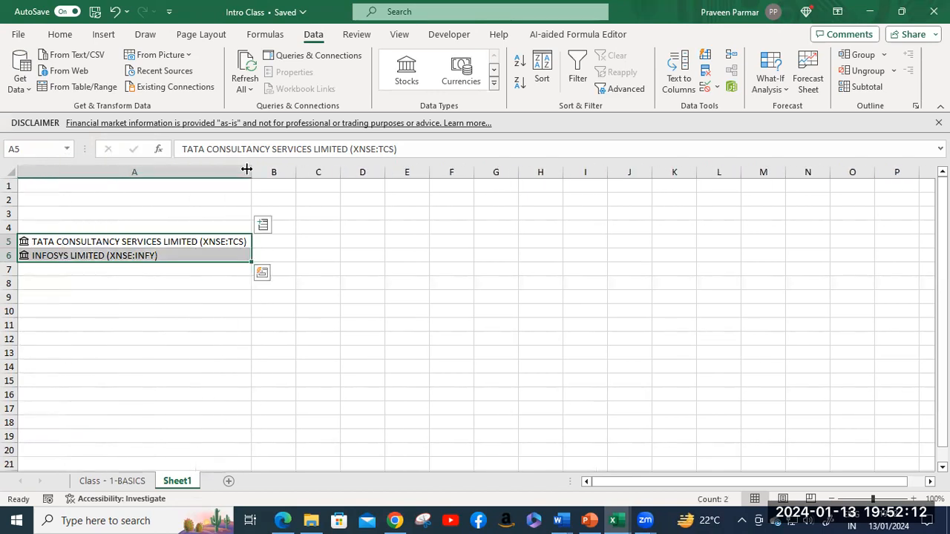
click(264, 226)
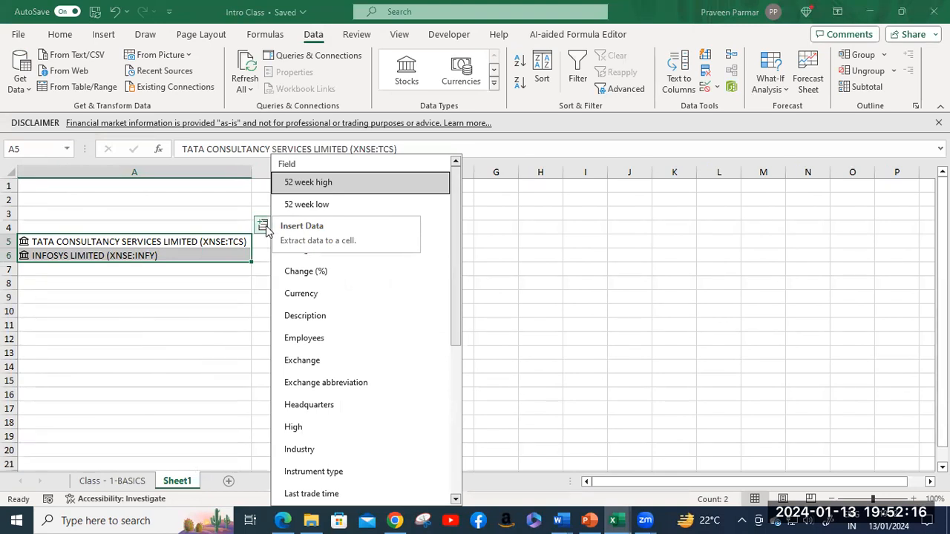
click(304, 186)
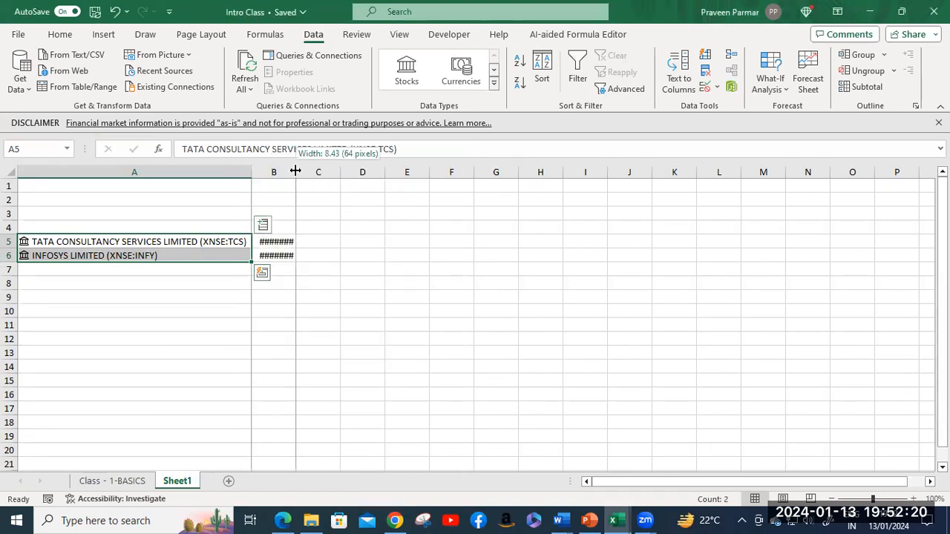
double_click(296, 172)
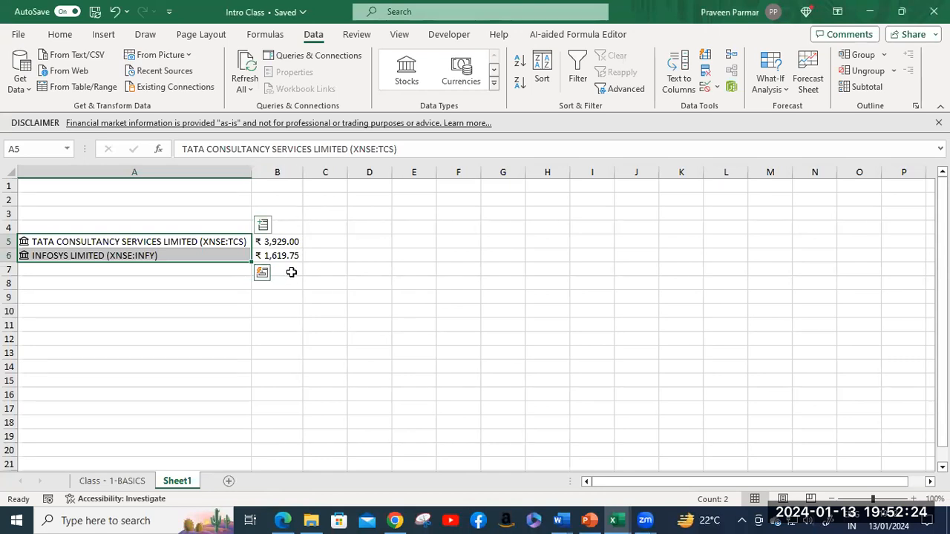
click(264, 226)
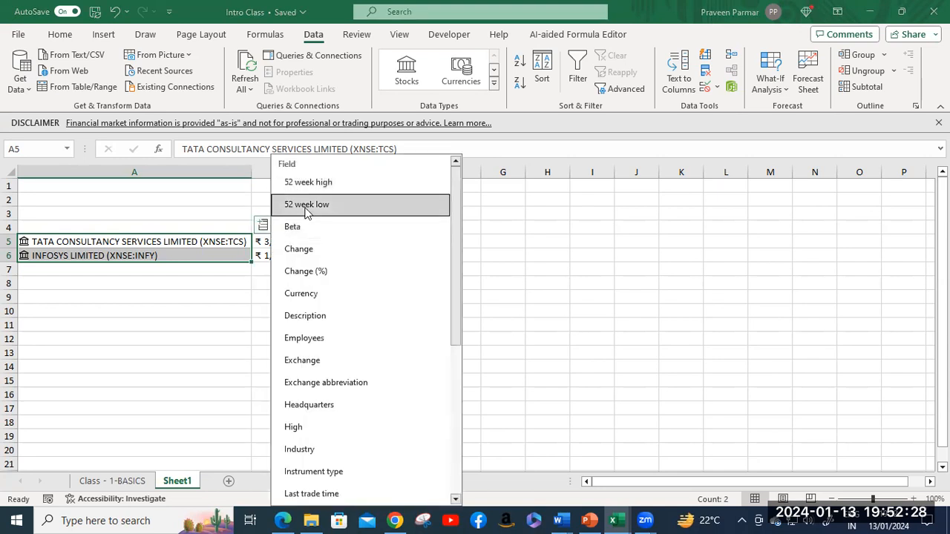
click(309, 206)
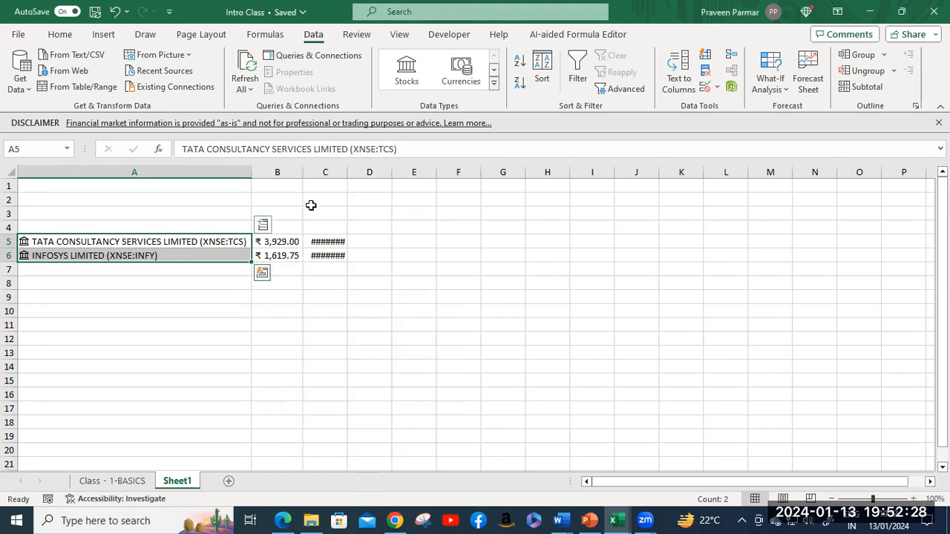
double_click(347, 173)
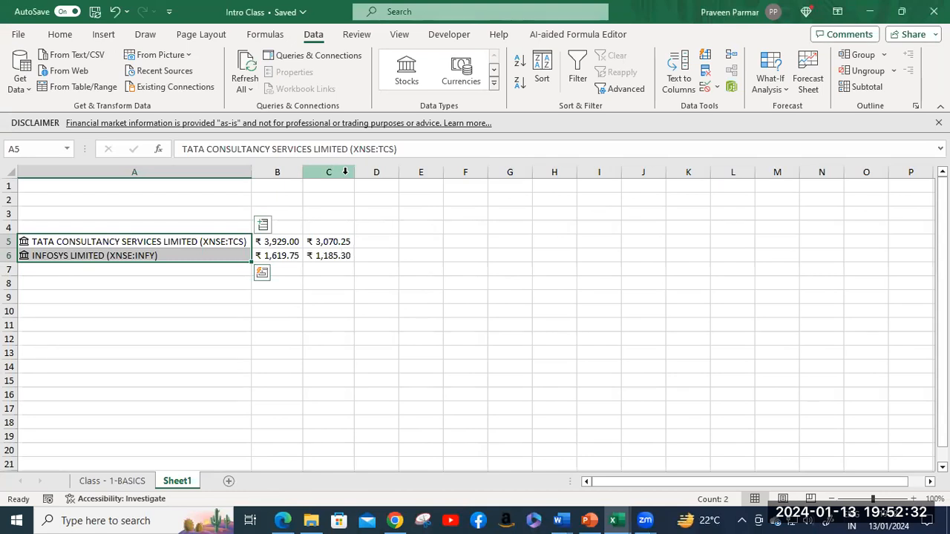
Step: Add Change (%) in column D and each company's Description in column E
click(263, 226)
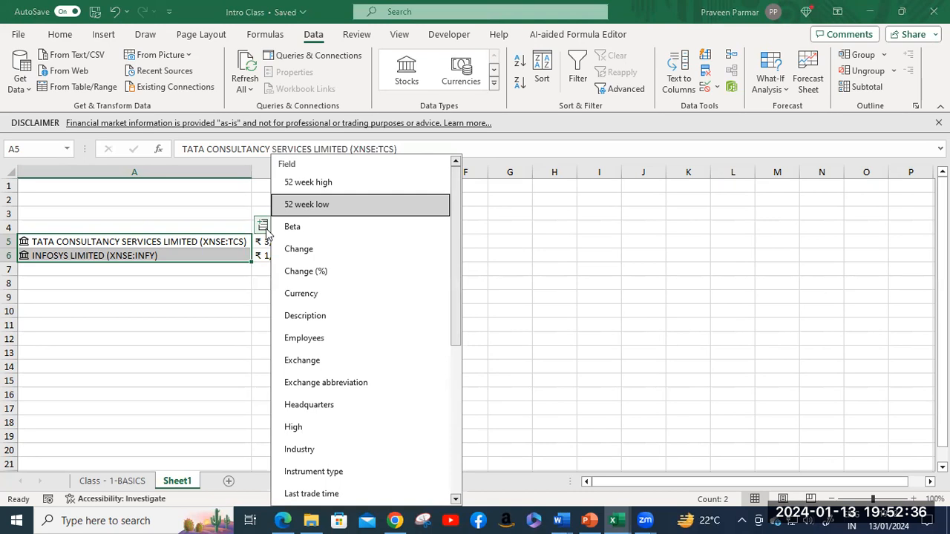
click(312, 273)
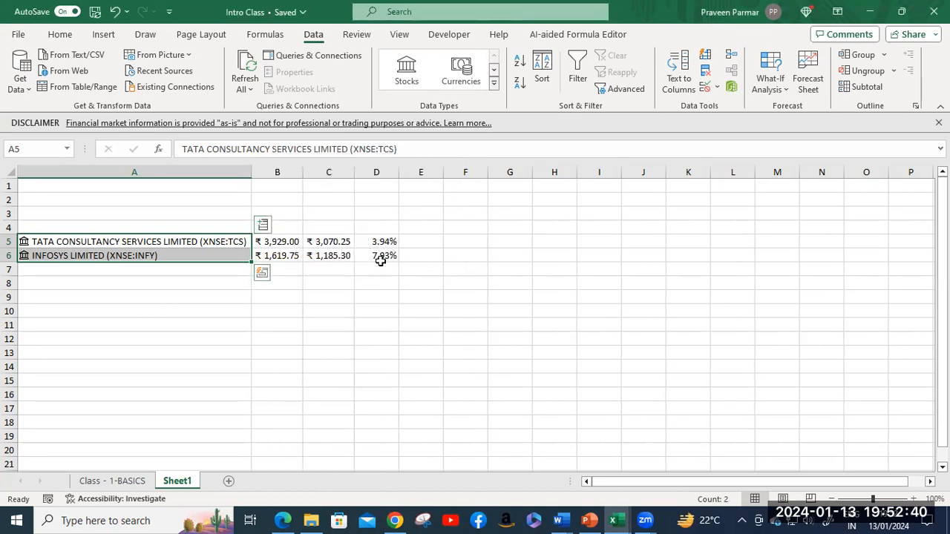
click(264, 227)
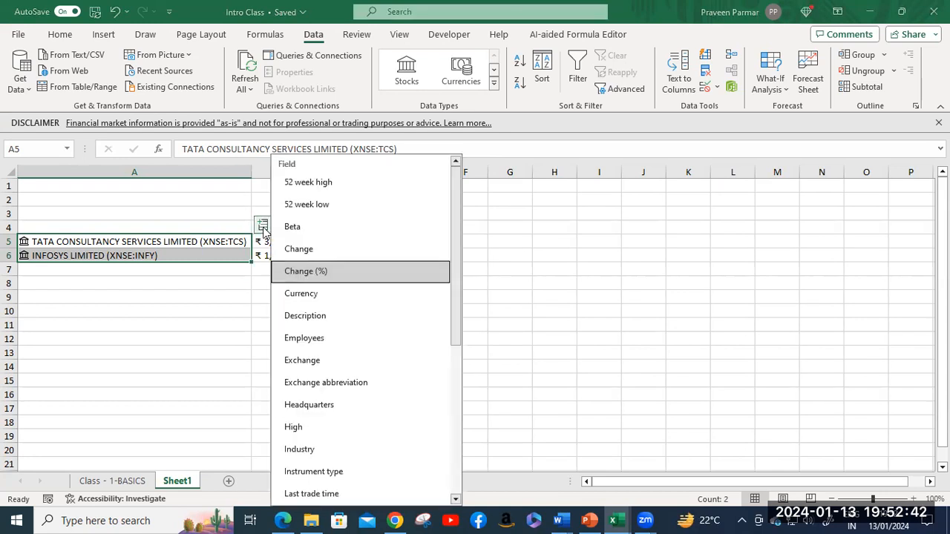
click(331, 321)
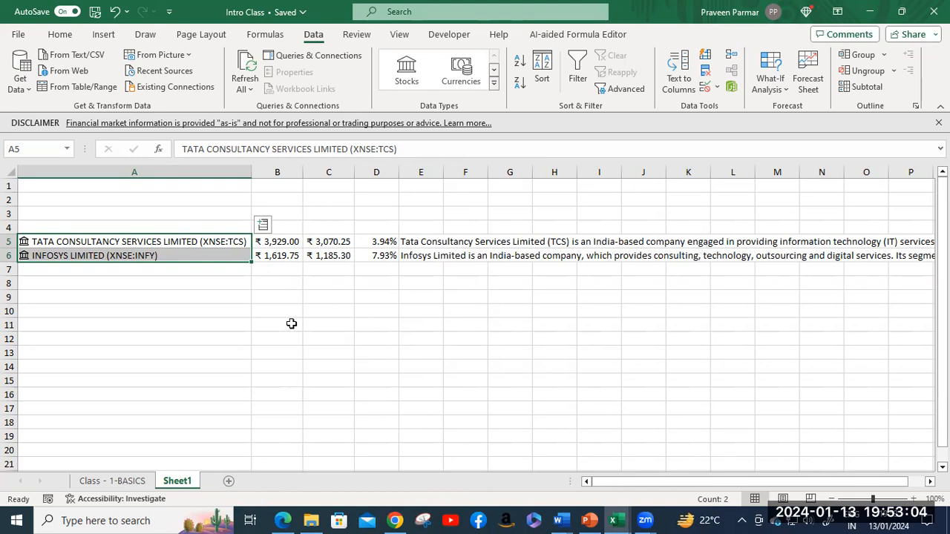
Step: Enter India and Pakistan as test entries in A9:A10, then clear both cells
click(74, 298)
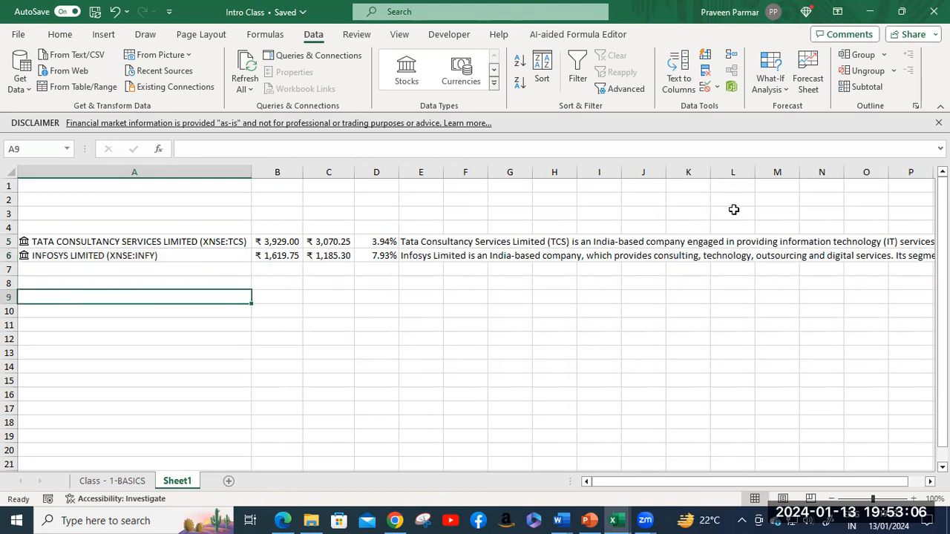
text(India)
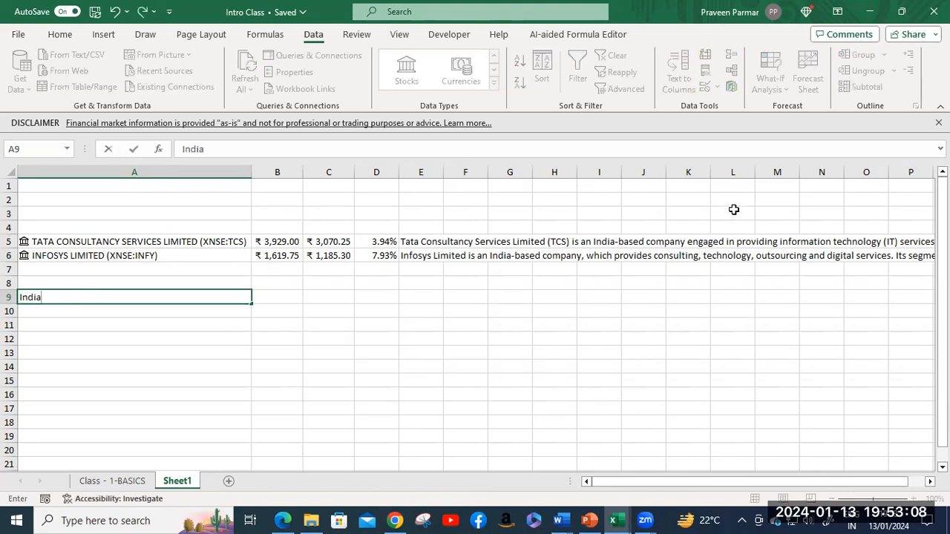
key(Return)
text(Pakistan)
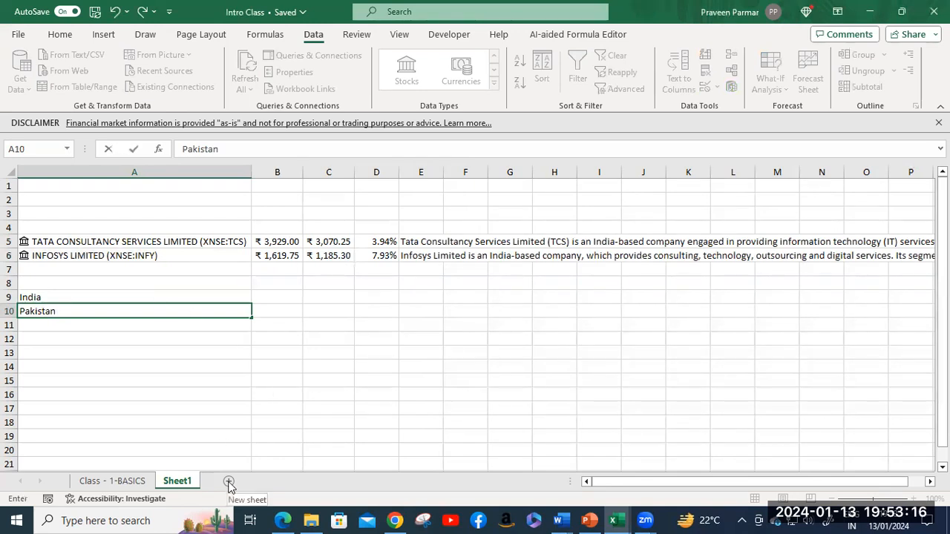
click(127, 295)
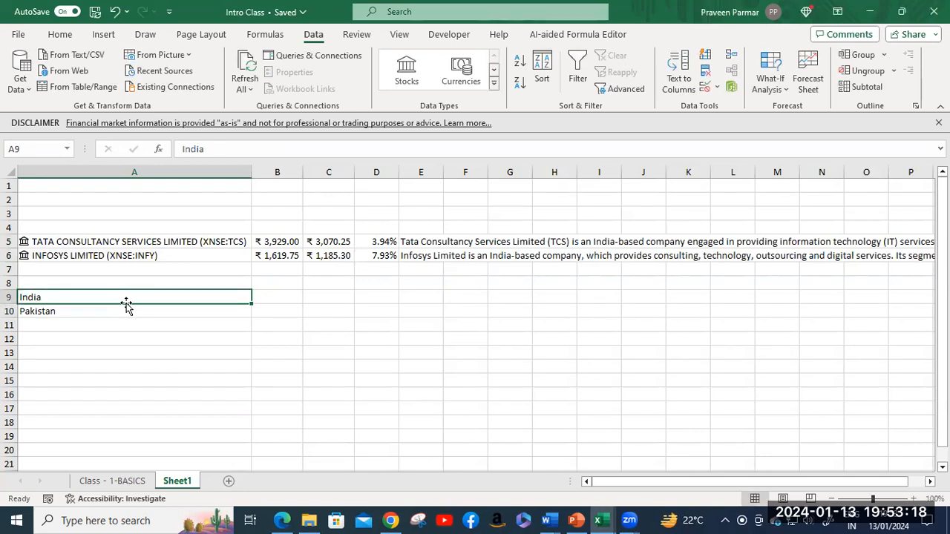
key(Delete)
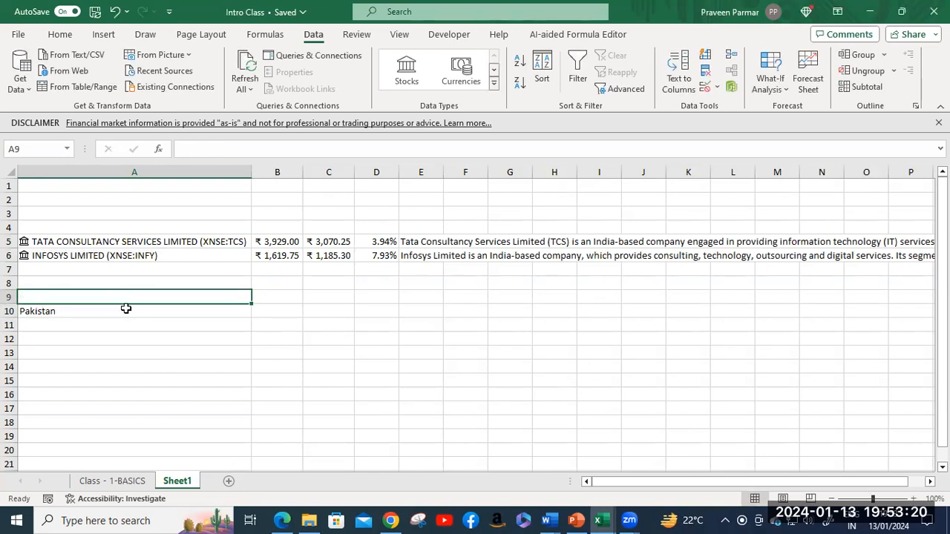
click(127, 308)
key(Delete)
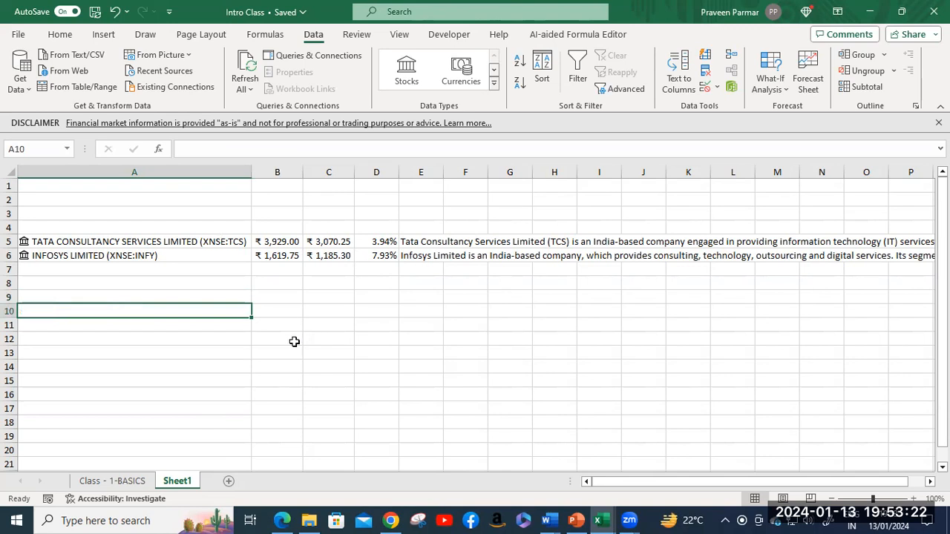
Step: Add a new Sheet2 and enter India and Pakistan in A6:A7
click(229, 481)
click(49, 256)
text(India)
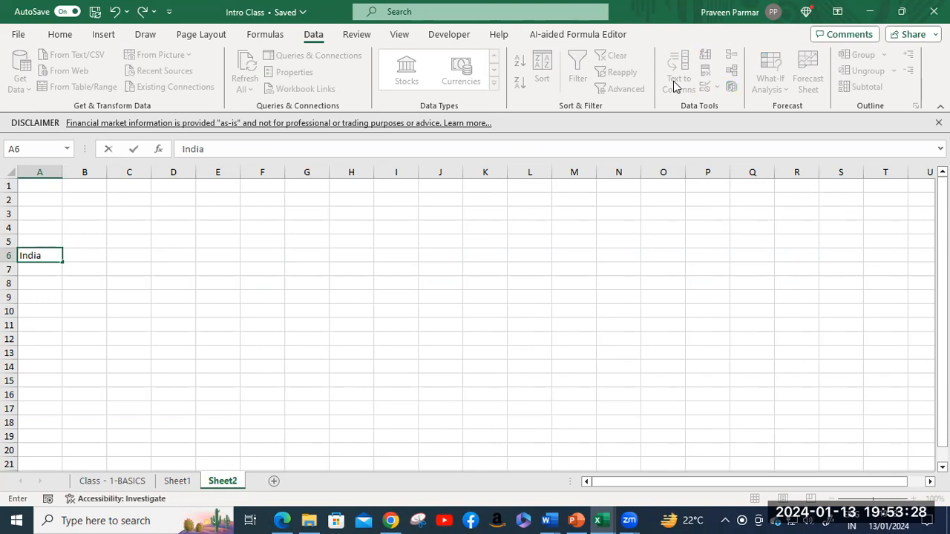
key(Return)
text(Pakistan)
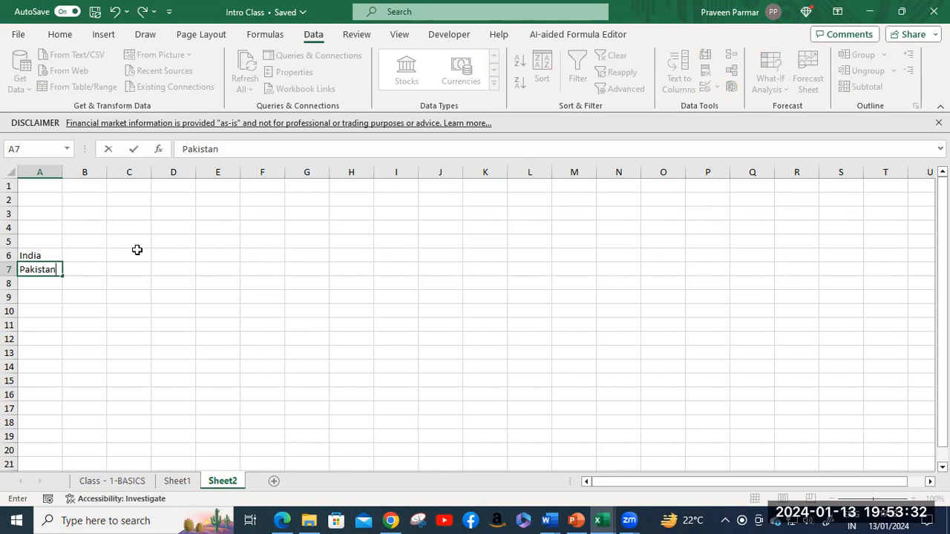
click(43, 254)
Step: Convert A6:A7 to the Geography data type and autofit column A
drag(46, 269, 46, 268)
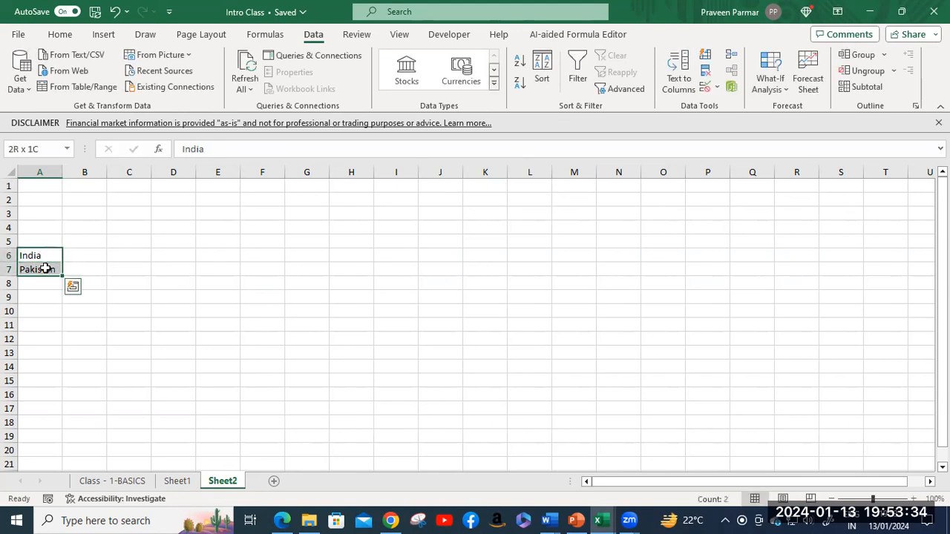
click(496, 88)
click(406, 133)
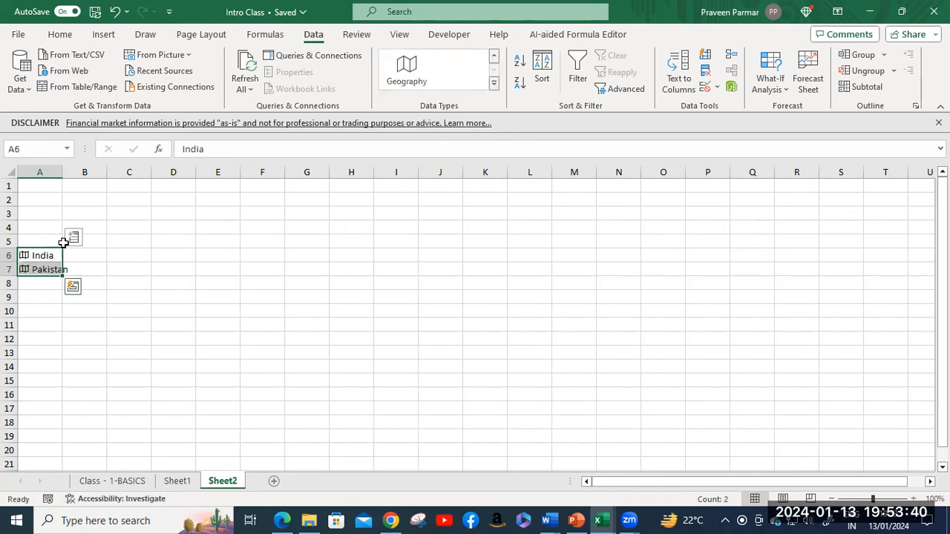
double_click(62, 171)
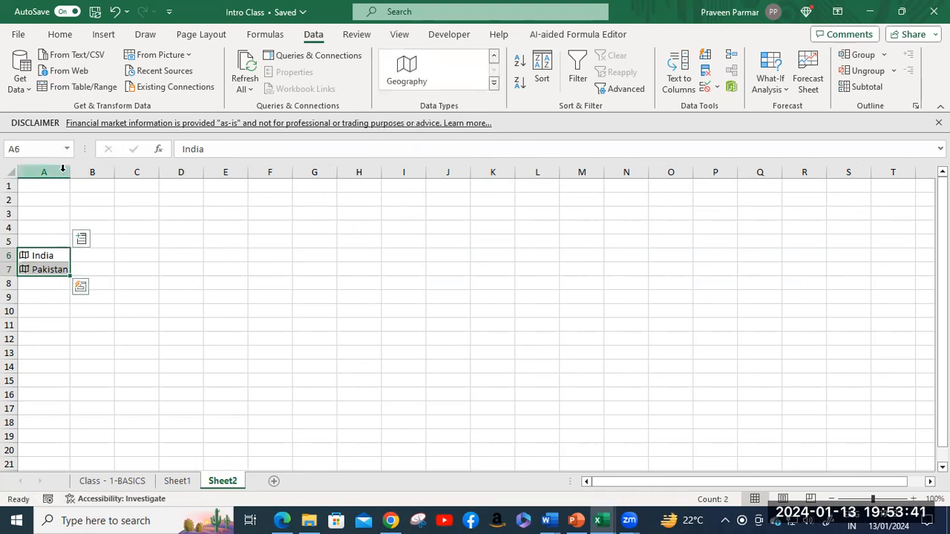
Step: Insert Agricultural land (%), Area and Birth rate into columns B, C and D
click(81, 239)
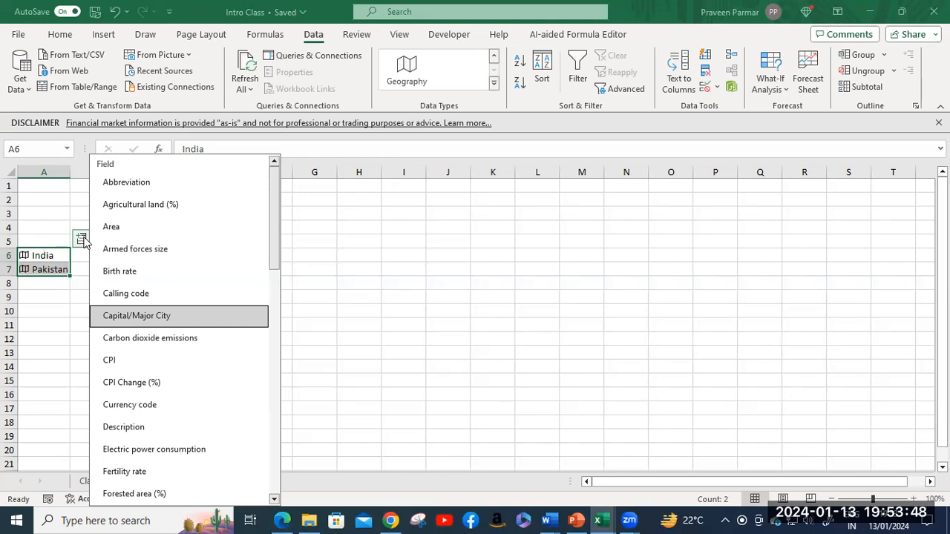
click(130, 211)
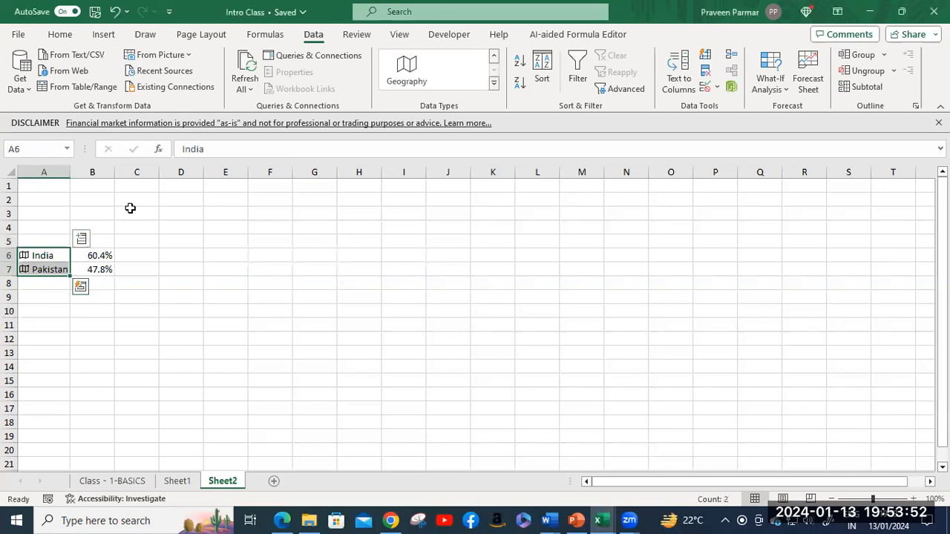
click(82, 238)
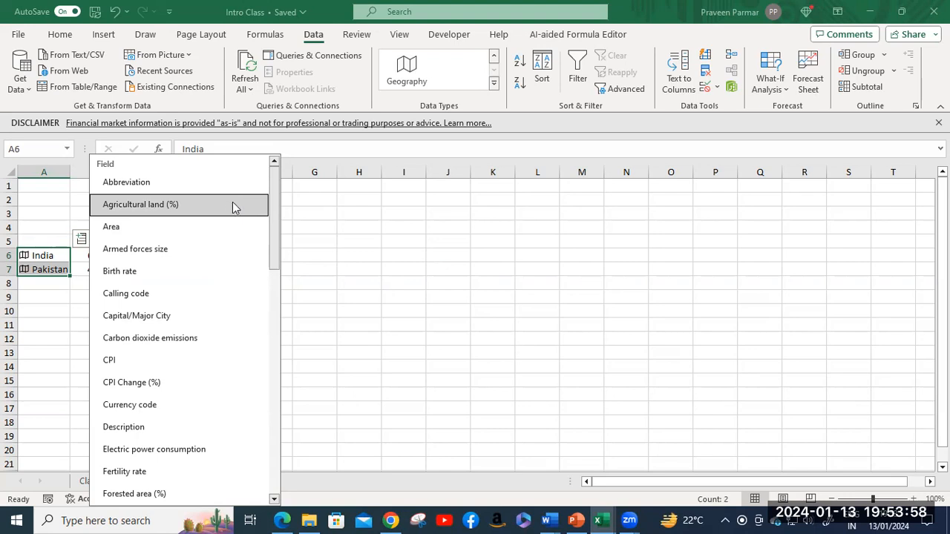
click(216, 227)
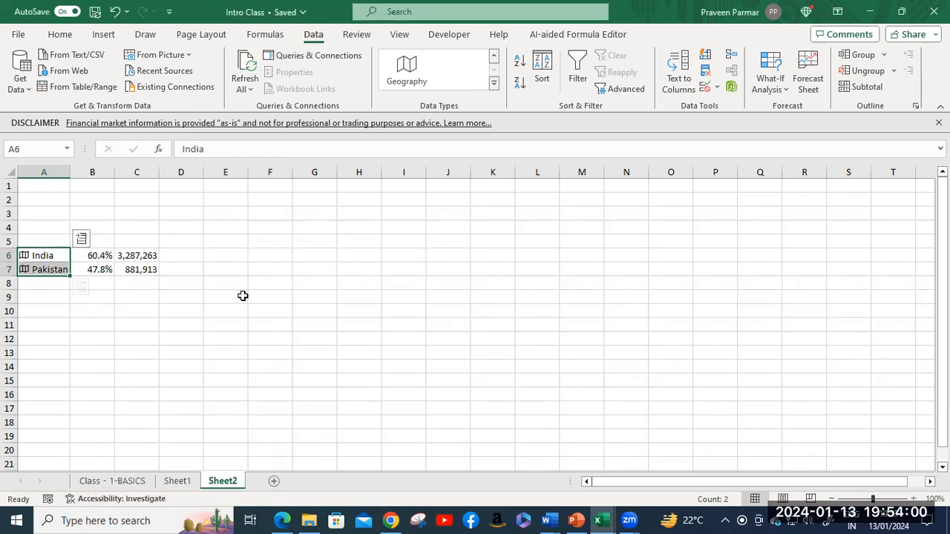
click(81, 241)
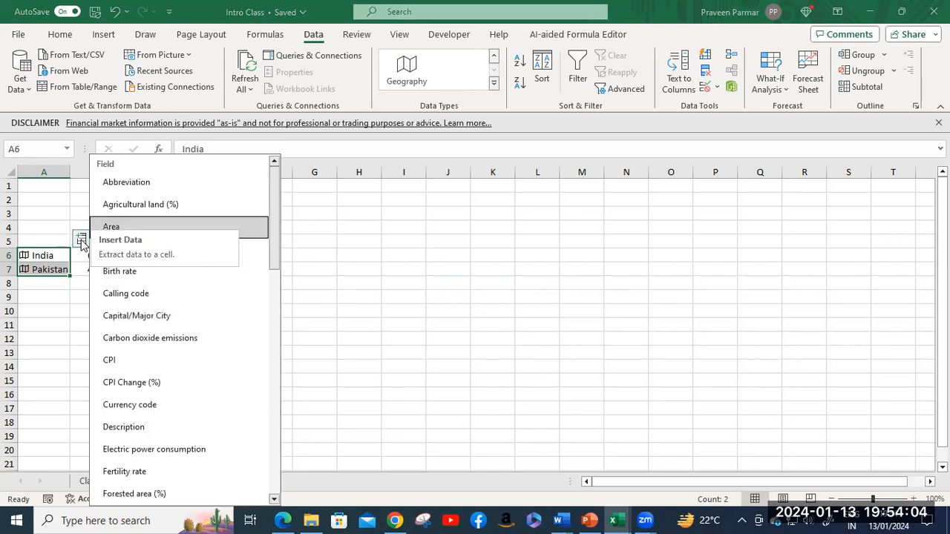
click(120, 273)
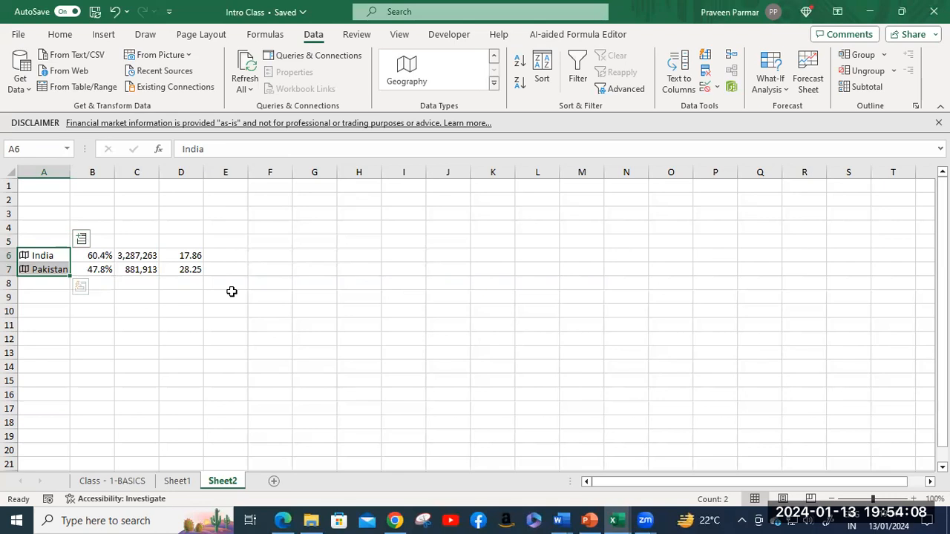
Step: Add GDP, autofitted to show full values, and infant mortality columns for both countries
click(81, 240)
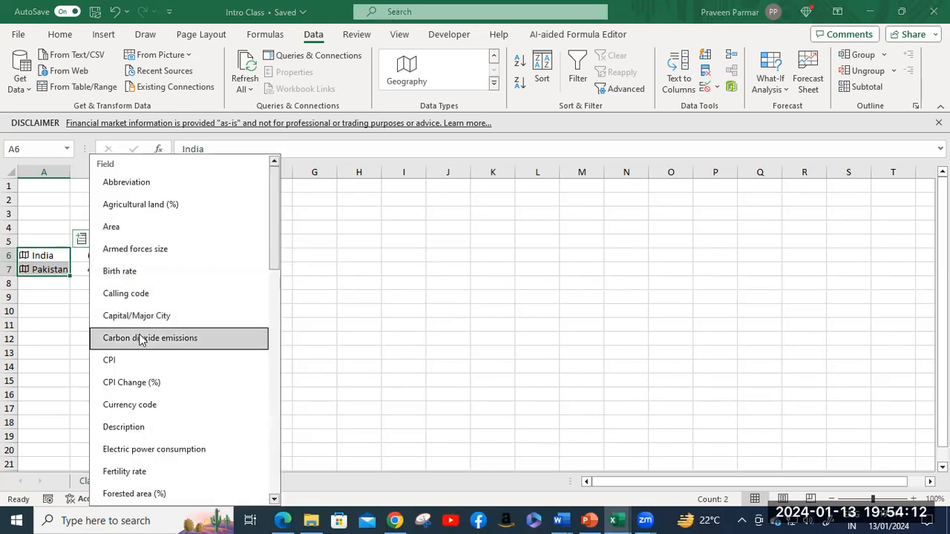
scroll(157, 372, down, 1)
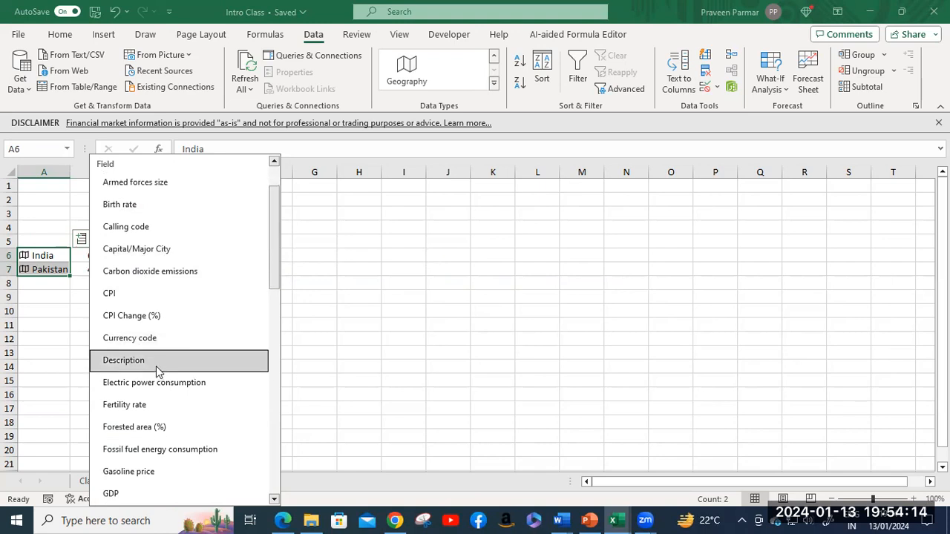
scroll(157, 372, down, 1)
scroll(157, 370, down, 3)
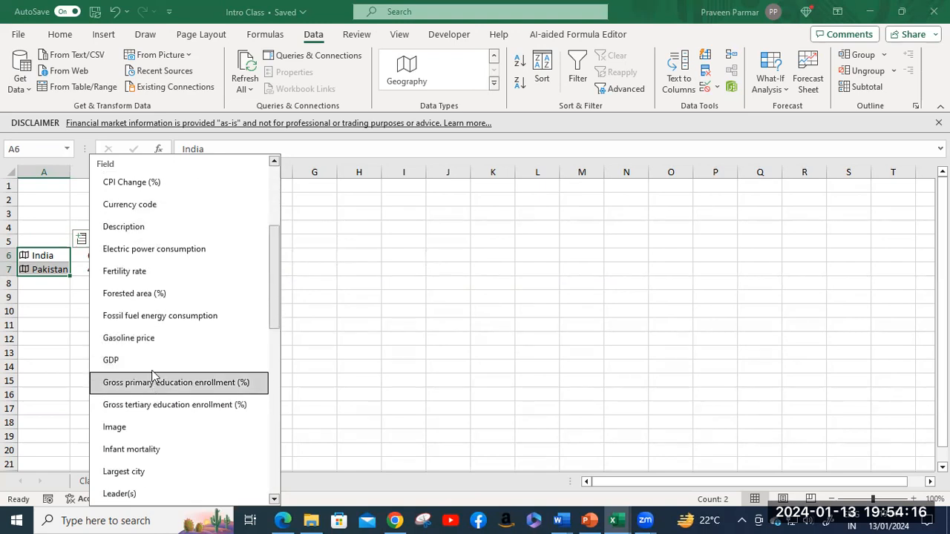
click(153, 364)
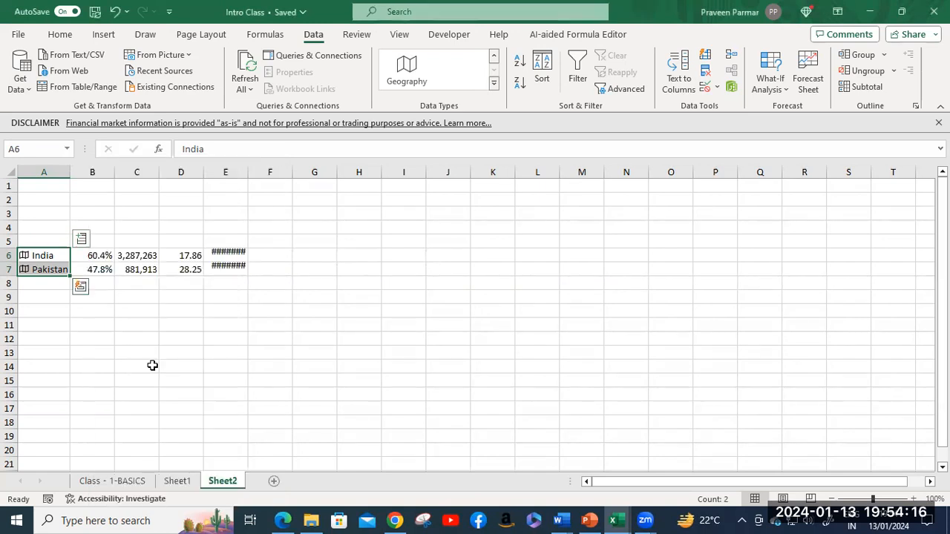
double_click(248, 172)
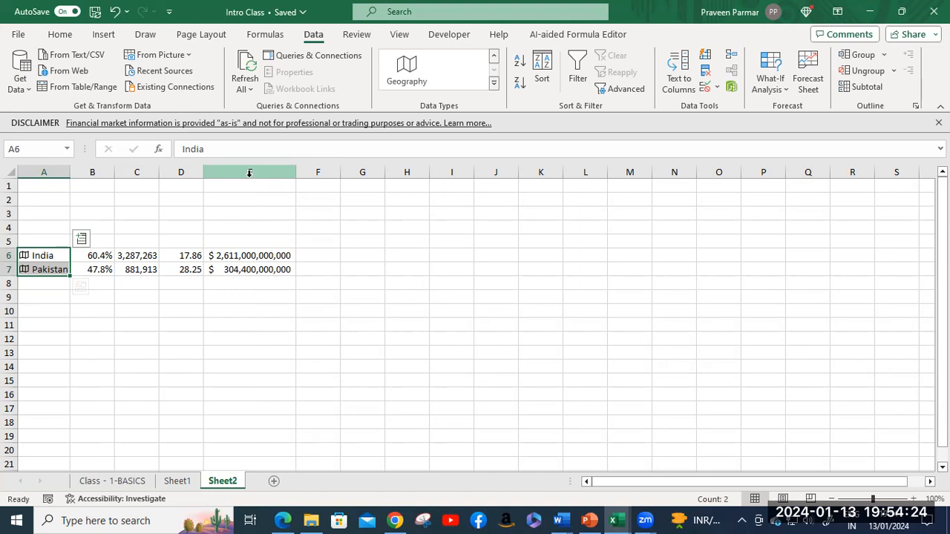
click(82, 240)
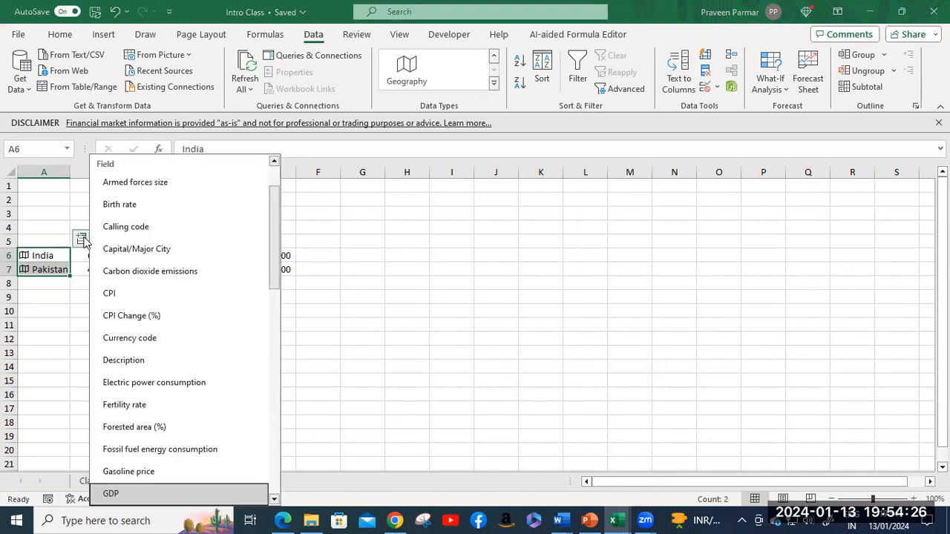
scroll(173, 375, down, 1)
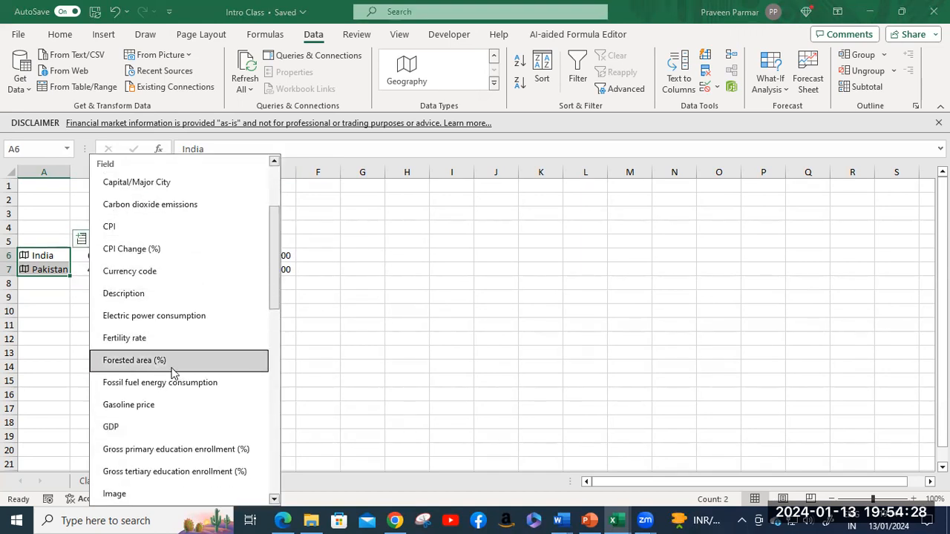
scroll(173, 373, down, 1)
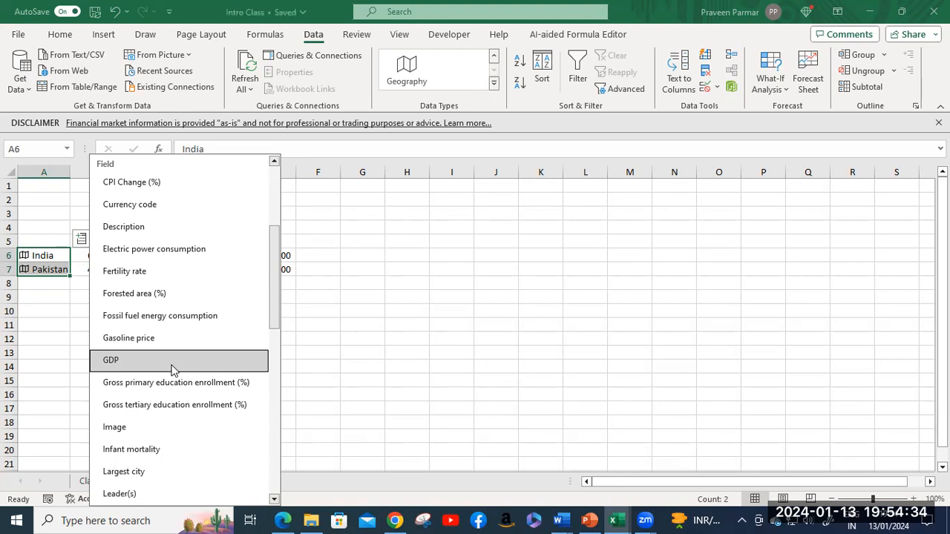
scroll(173, 371, down, 1)
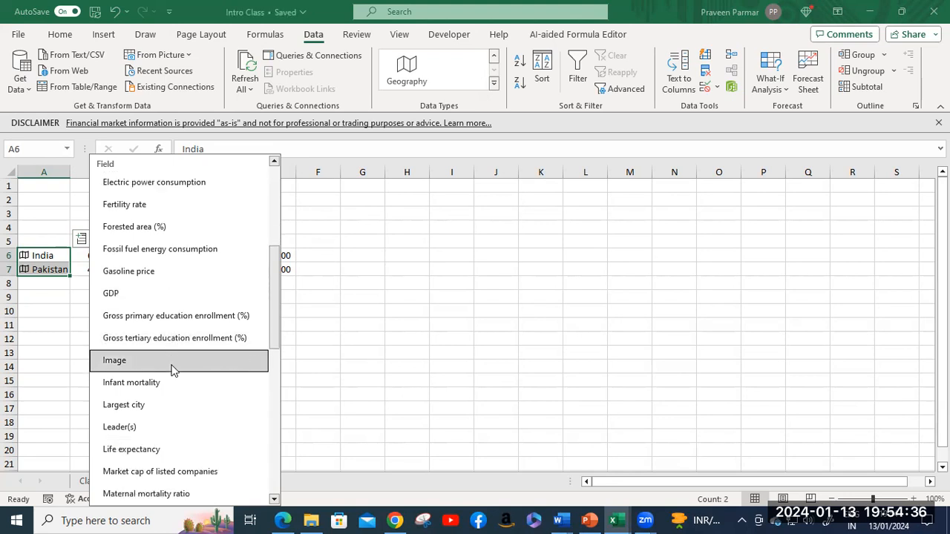
click(175, 384)
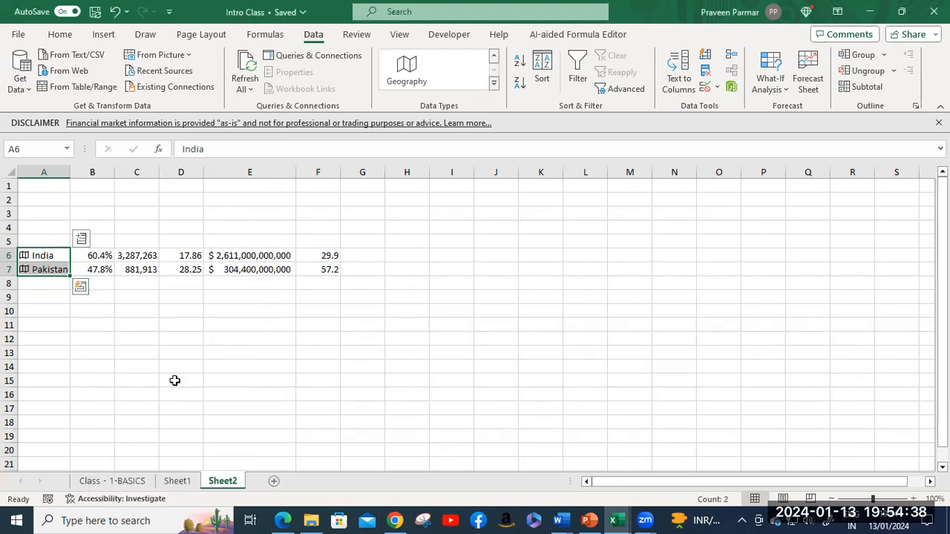
Step: Insert Largest city (Mumbai, Karachi) in column G and Leader(s) in column H, autofitting both
click(81, 239)
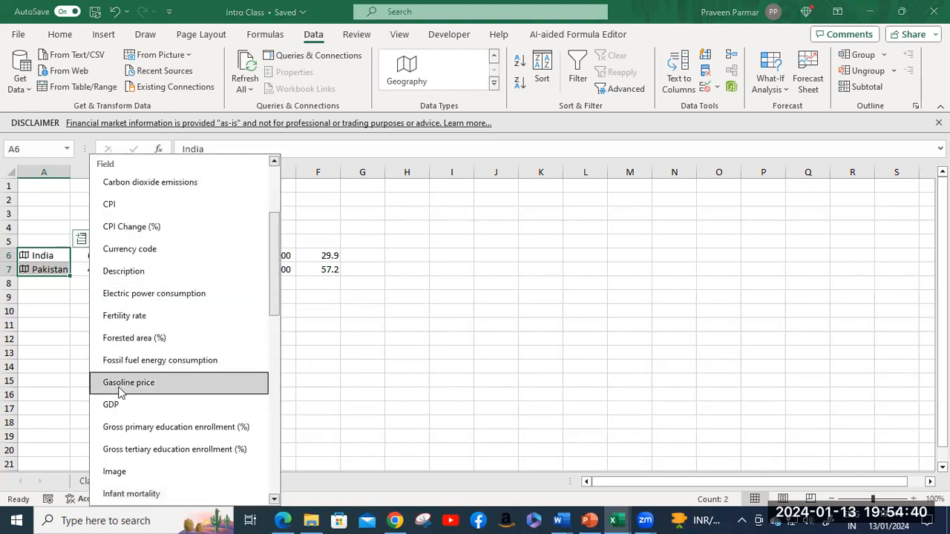
scroll(123, 391, down, 1)
scroll(138, 407, down, 1)
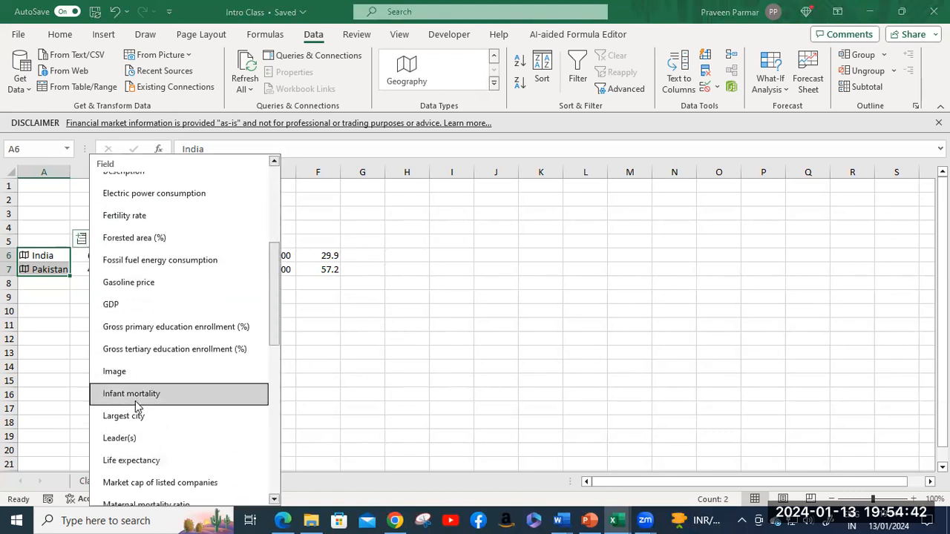
scroll(137, 407, down, 1)
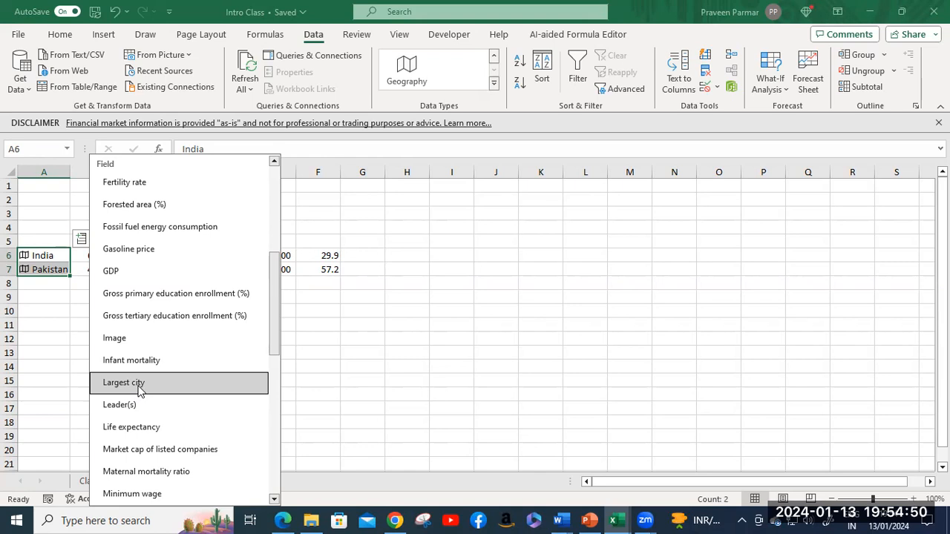
click(138, 387)
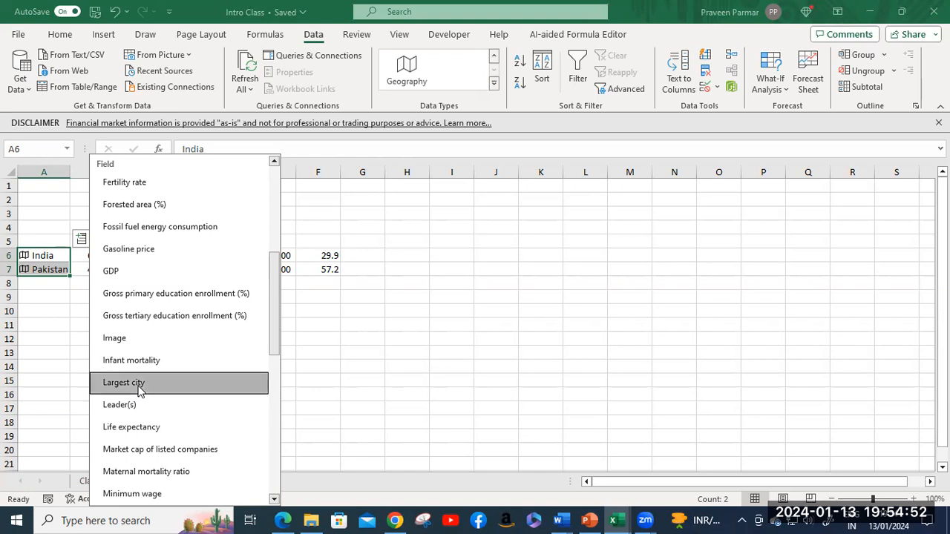
double_click(389, 172)
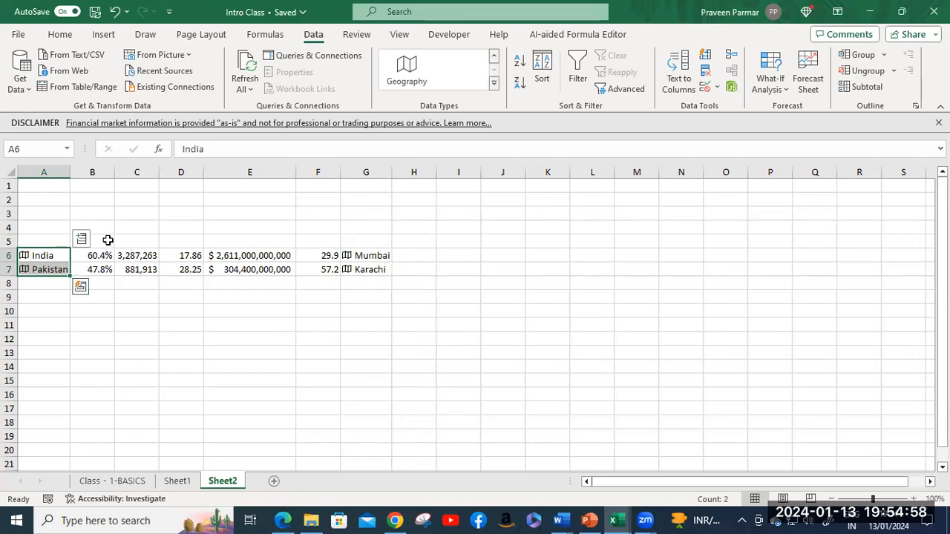
click(81, 238)
scroll(108, 342, down, 1)
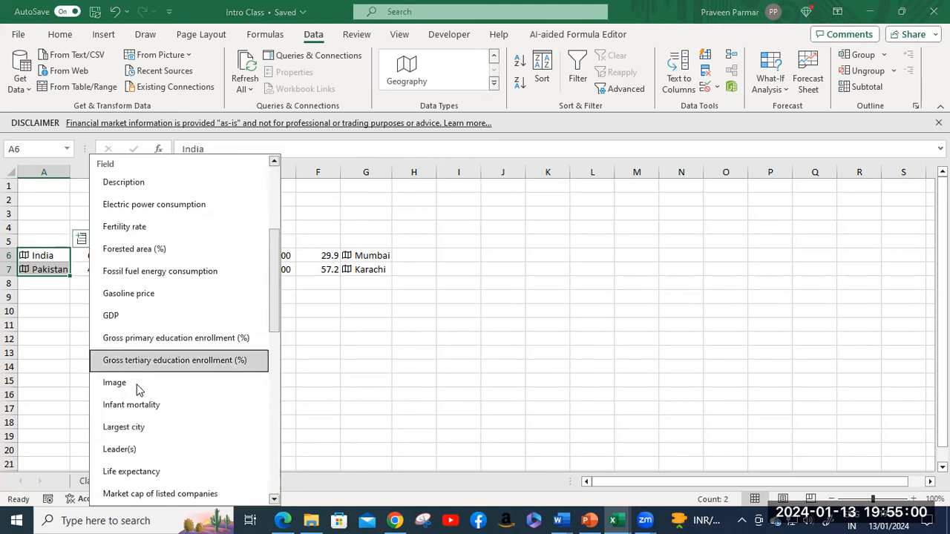
click(119, 450)
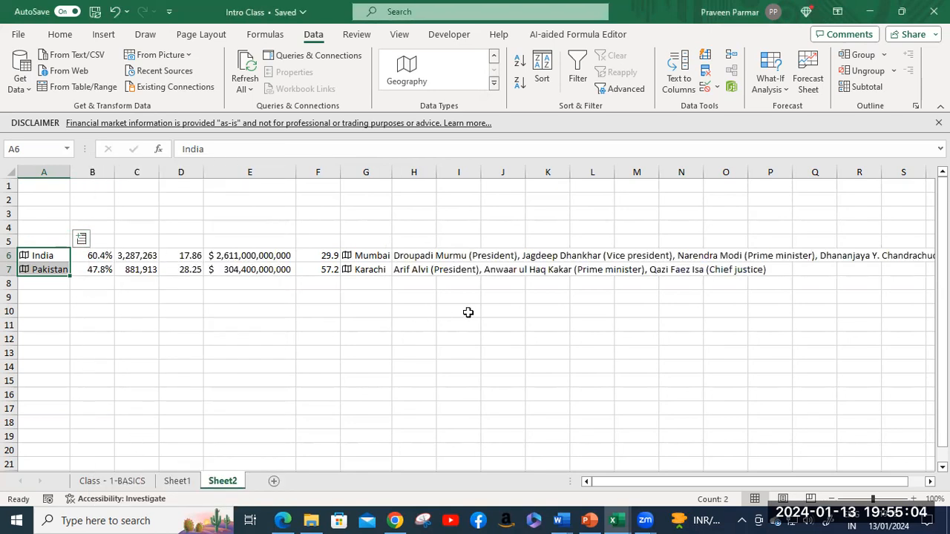
double_click(436, 172)
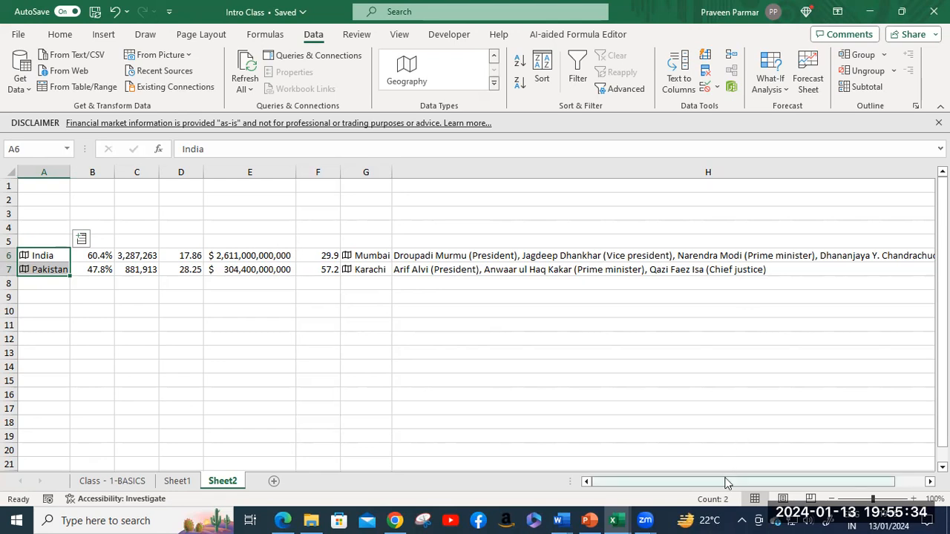
drag(720, 481, 817, 483)
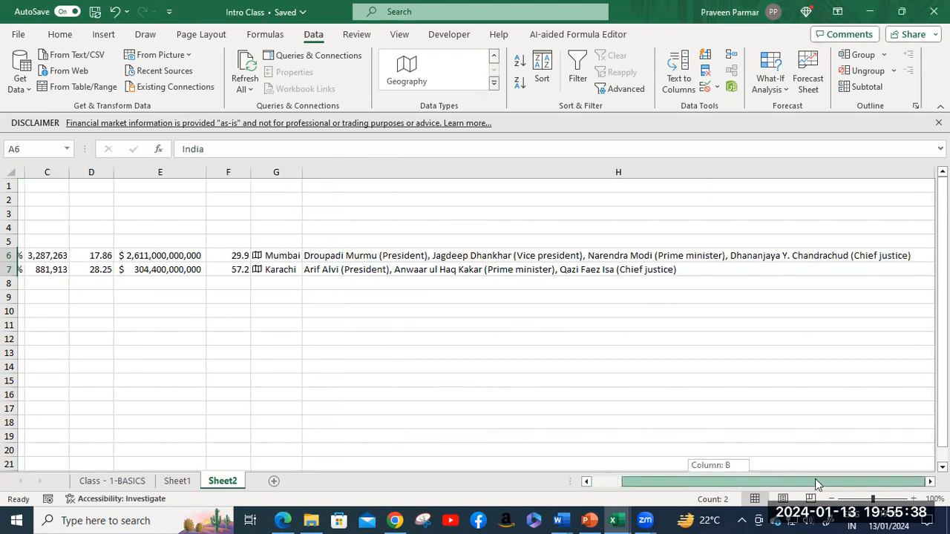
drag(815, 479, 694, 479)
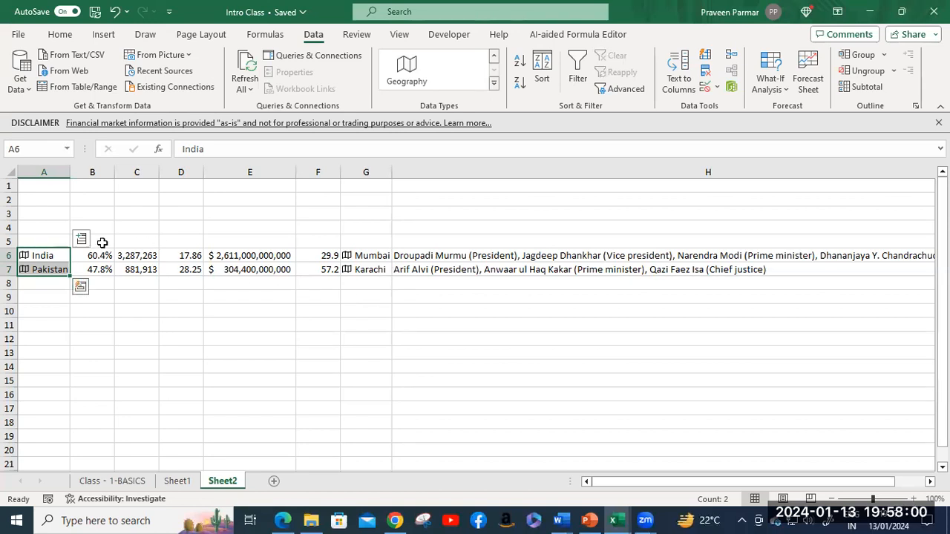
click(80, 286)
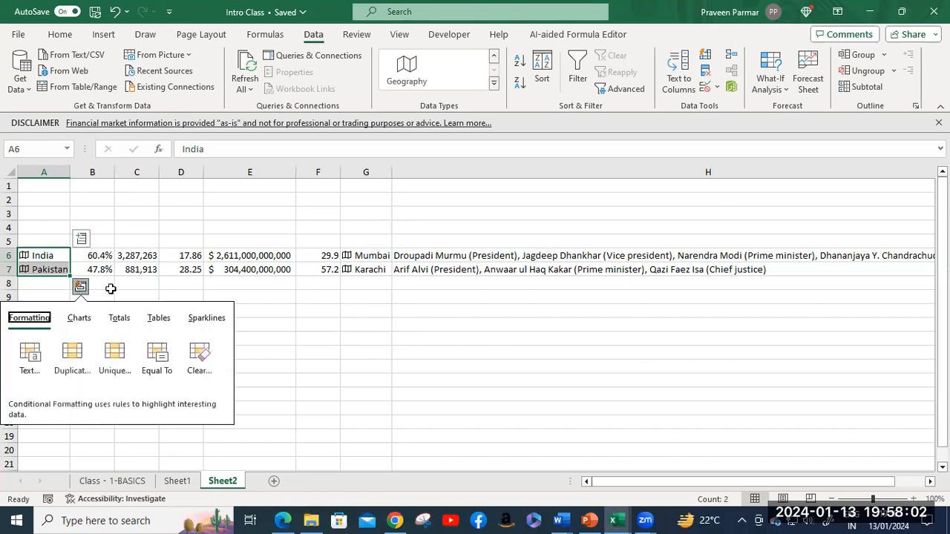
click(84, 245)
click(83, 242)
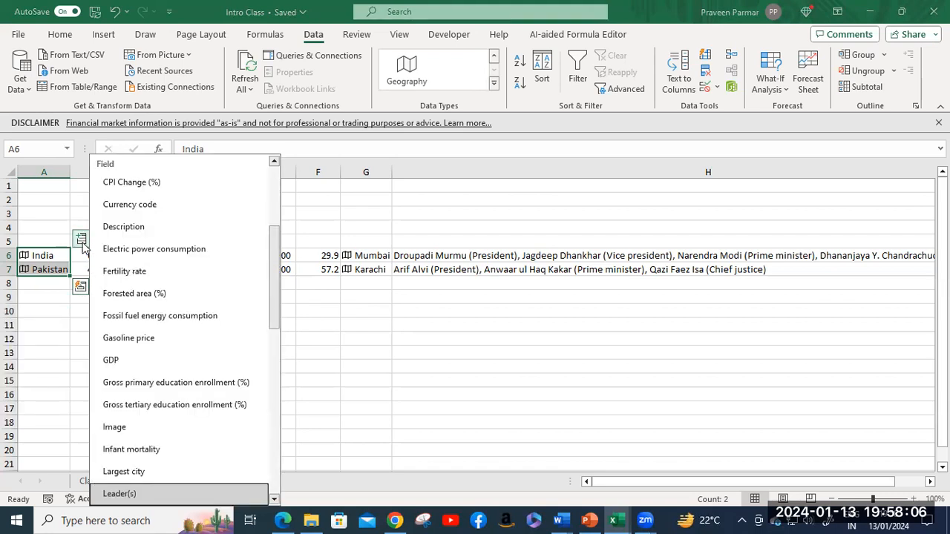
click(352, 297)
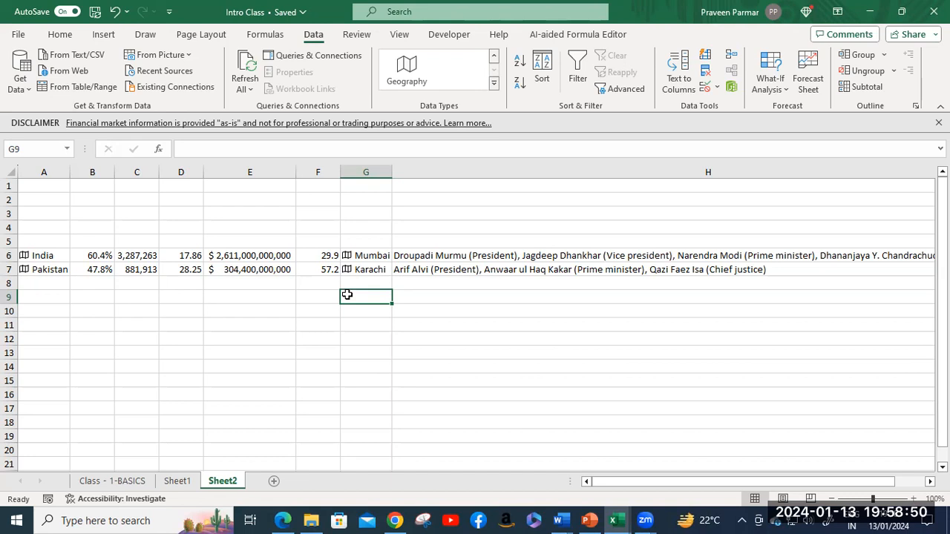
Step: Save the workbook with Ctrl+S
key(ctrl+s)
Step: Switch to the Module 1 deck and go to slide 21, Classification of Excel
click(587, 520)
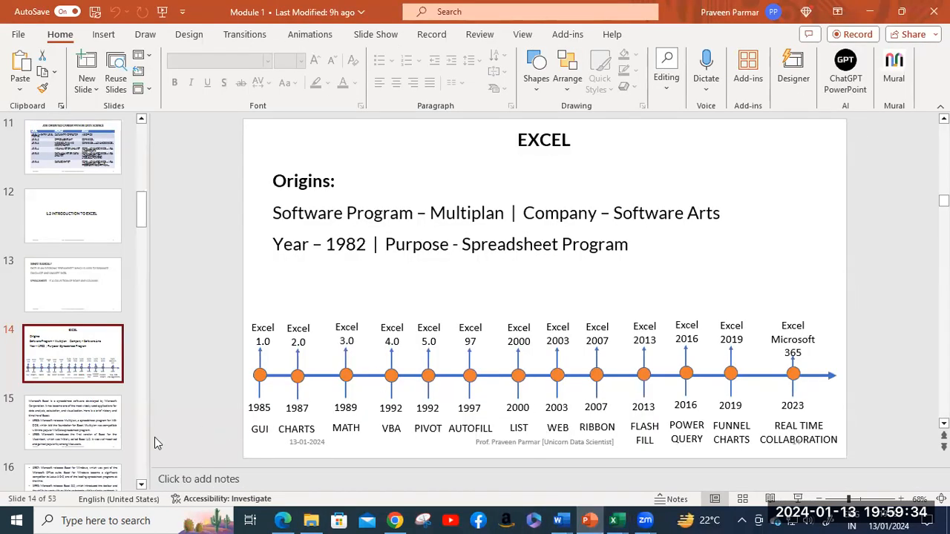
click(88, 427)
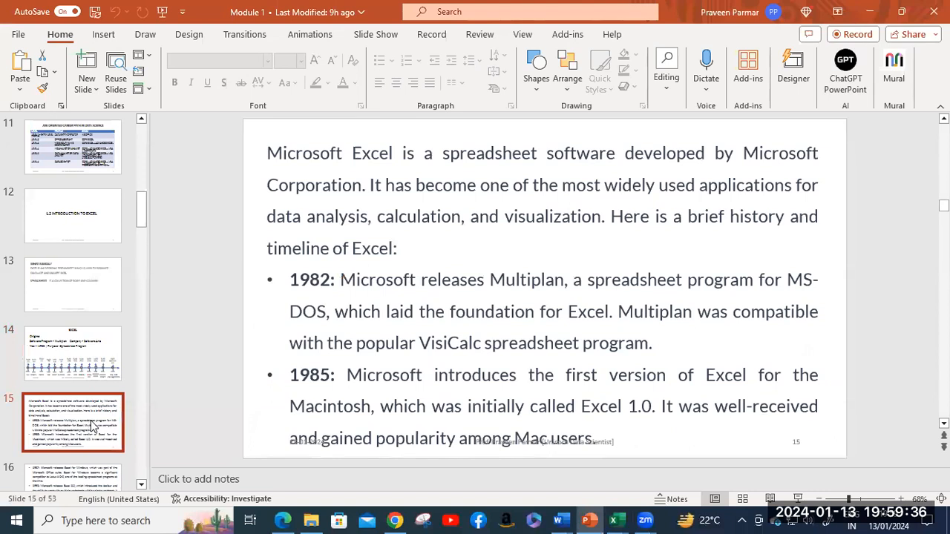
click(113, 455)
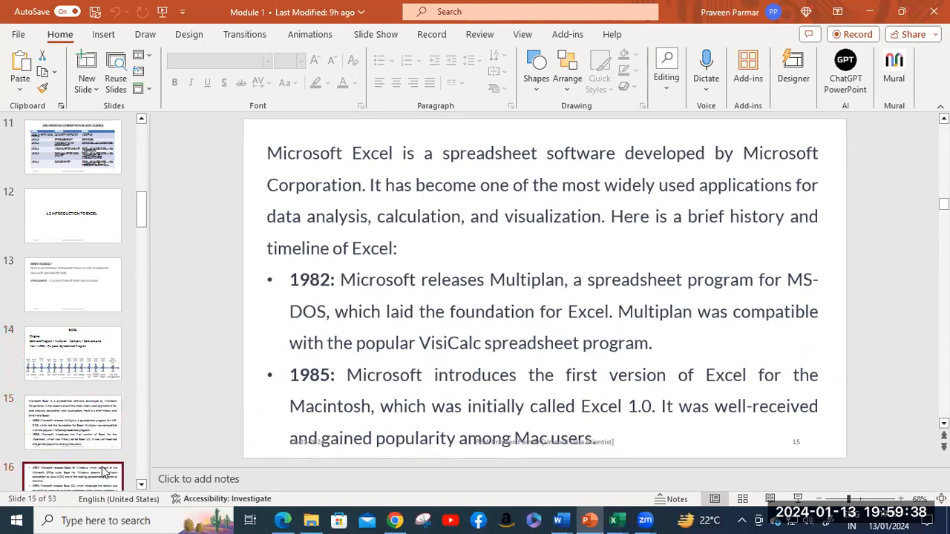
key(Down)
key(Down)
key(Down)
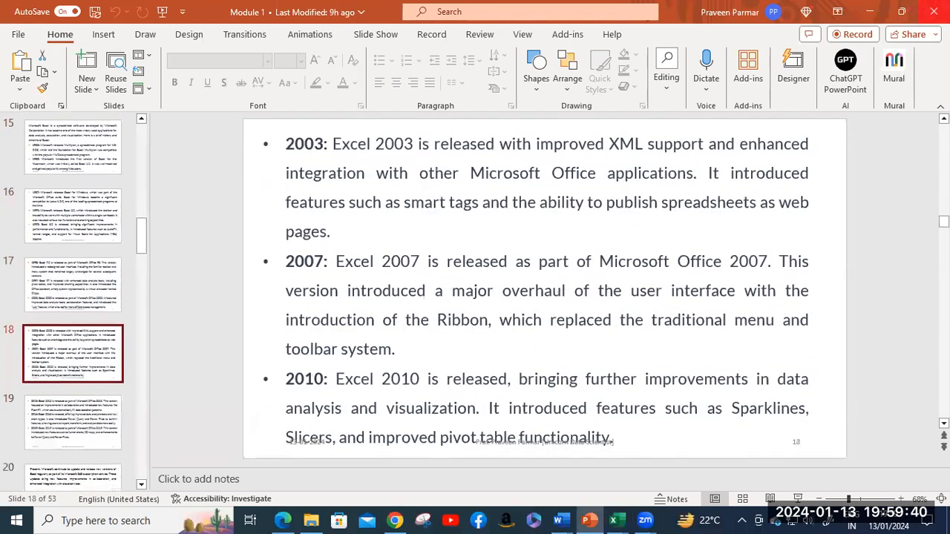
key(Down)
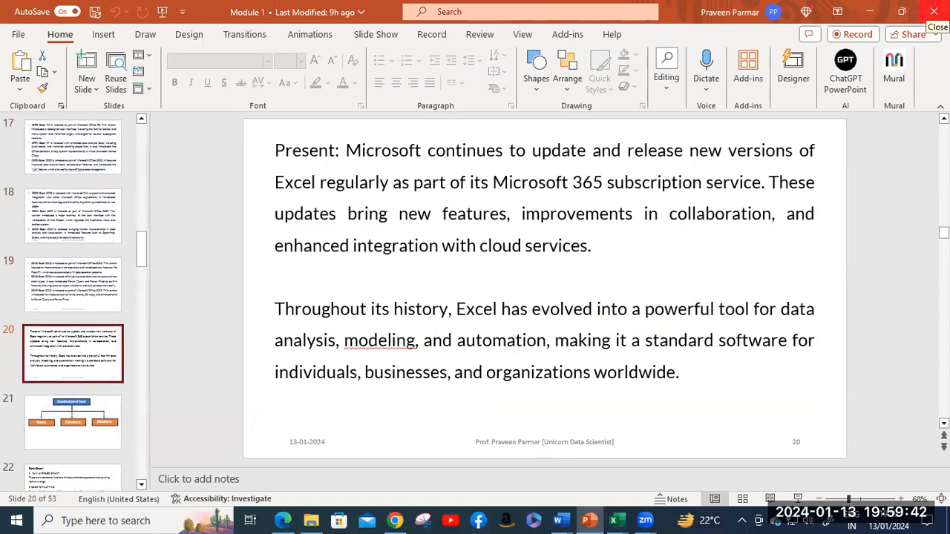
key(Down)
key(Up)
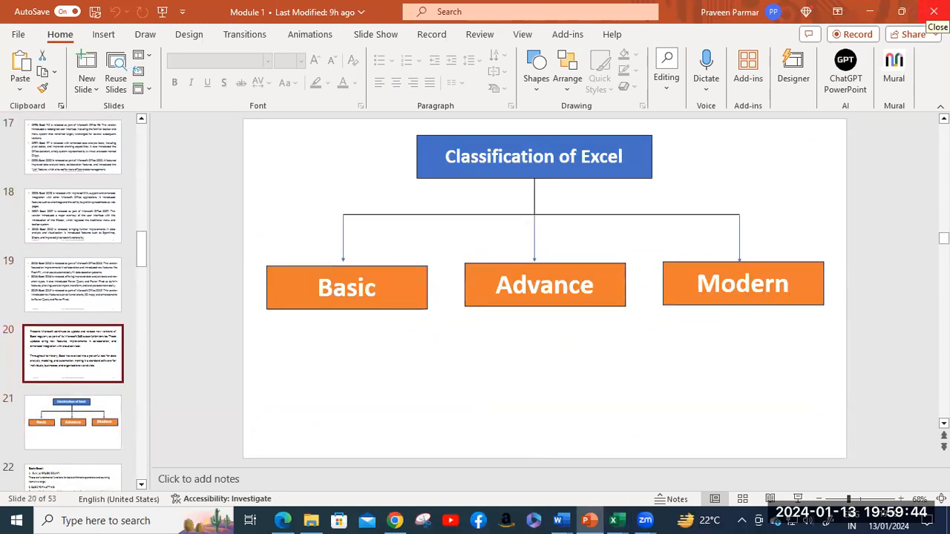
key(Down)
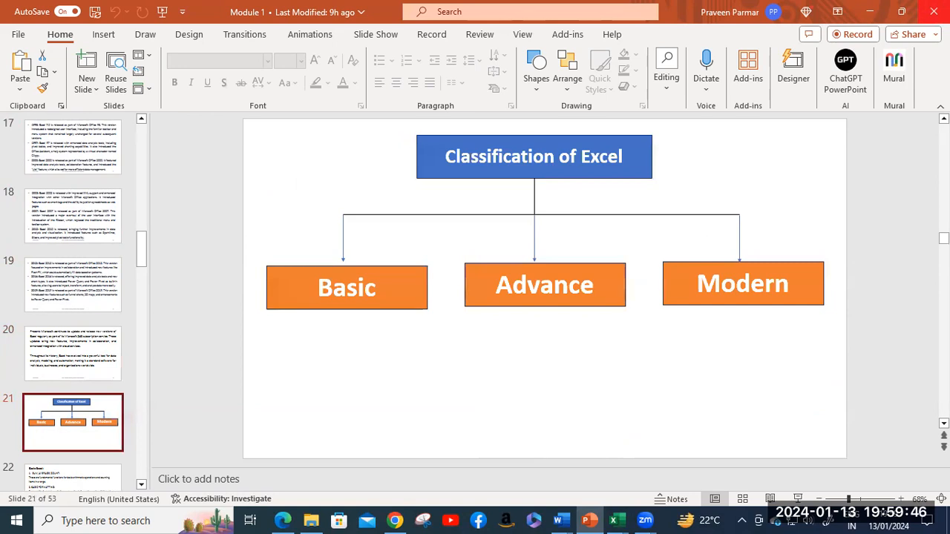
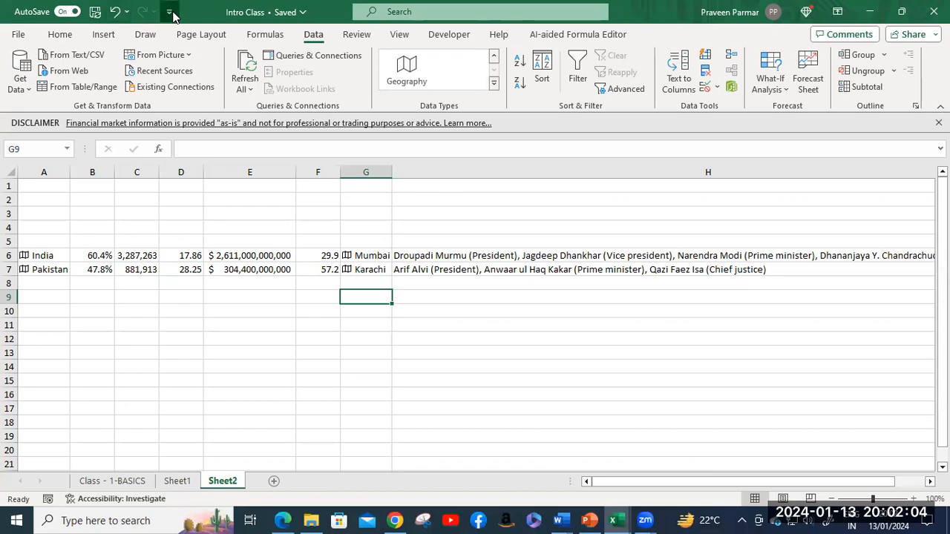
Step: Add New and Email shortcuts to the quick access toolbar
click(170, 13)
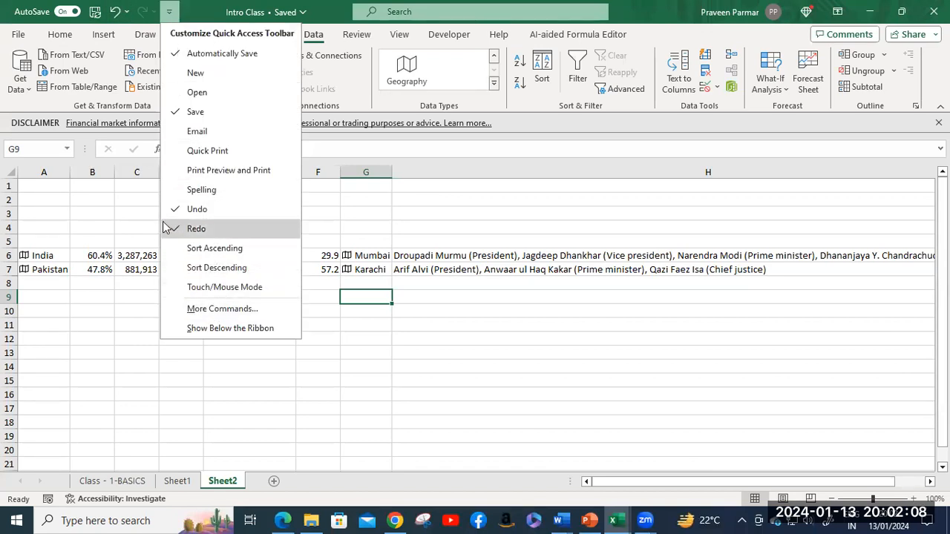
click(172, 13)
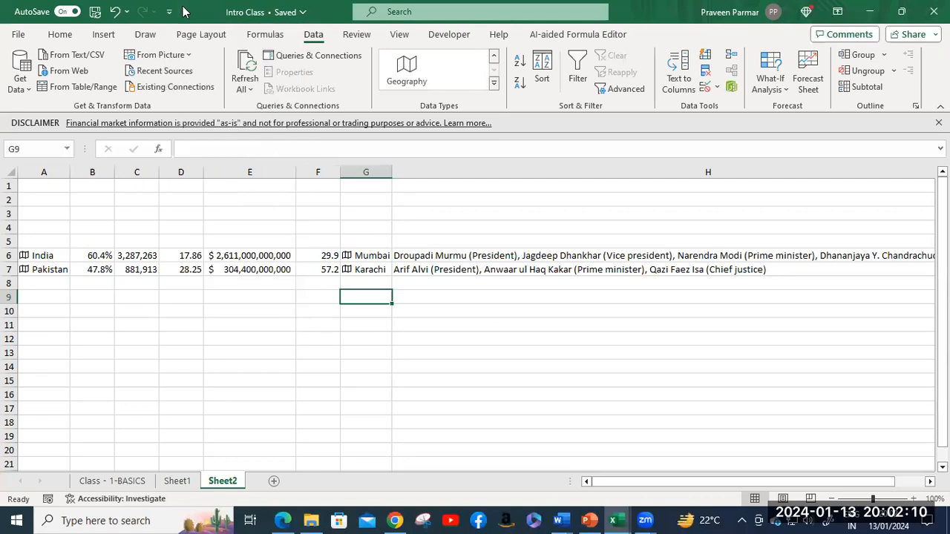
click(171, 13)
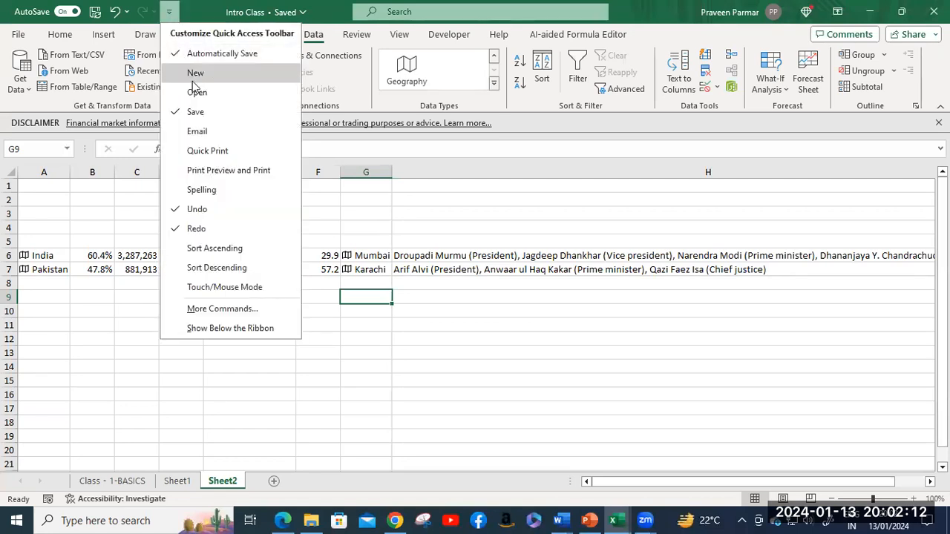
click(194, 74)
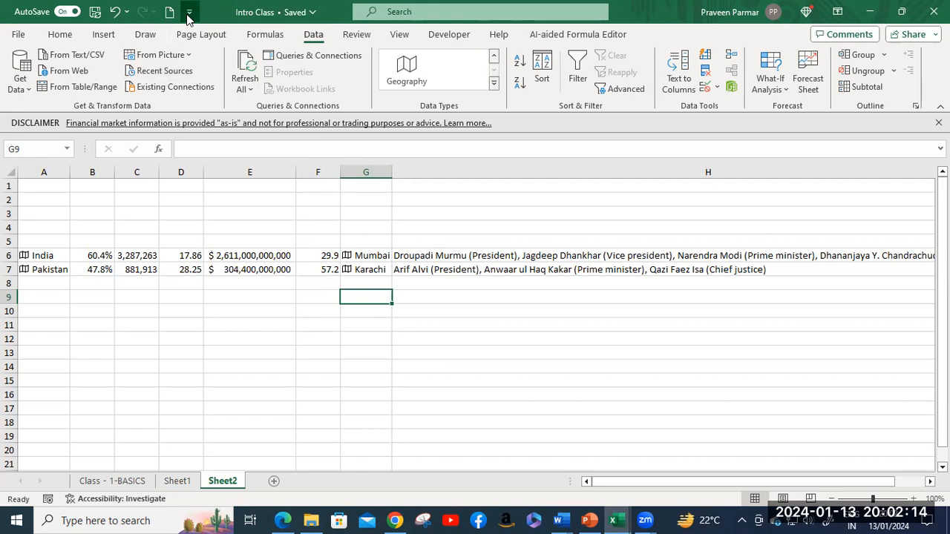
click(189, 12)
click(215, 131)
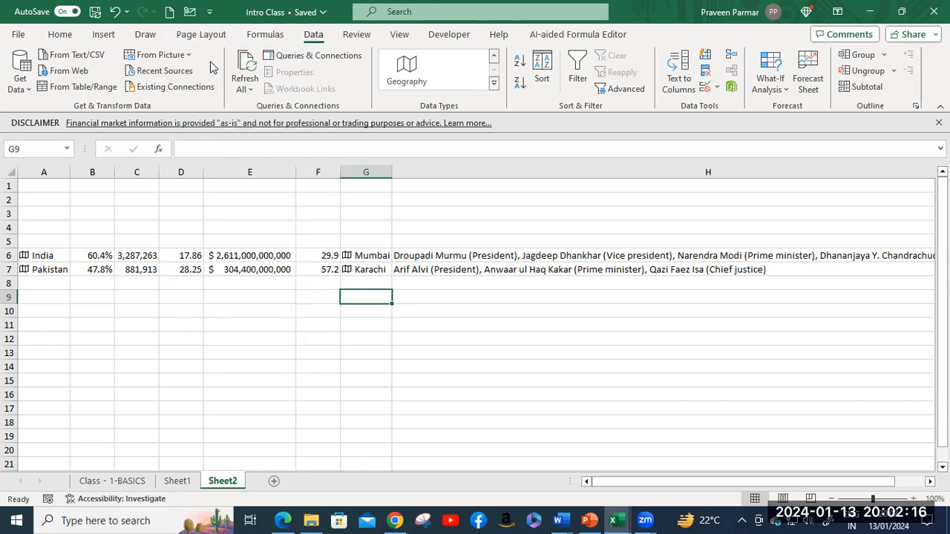
Step: Add an Open shortcut, try it, and return to Sheet2
click(209, 12)
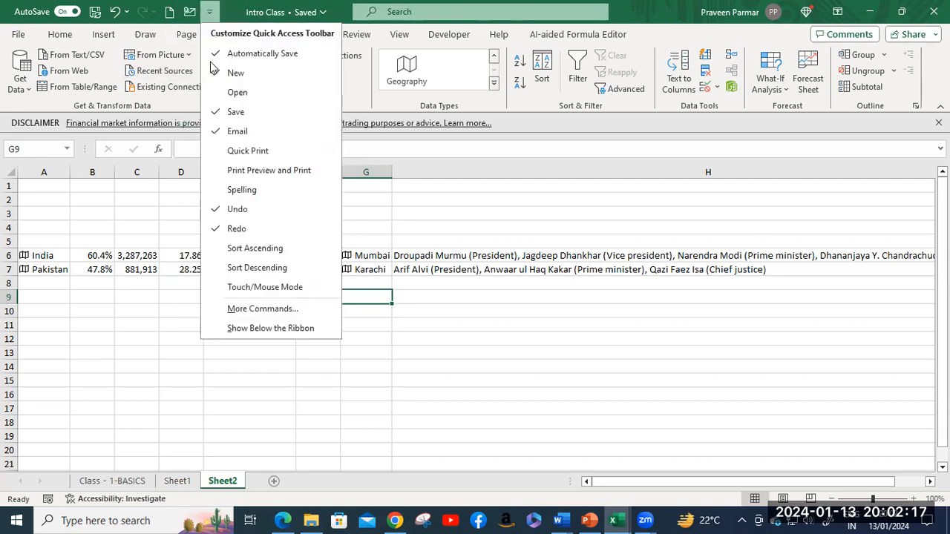
click(234, 94)
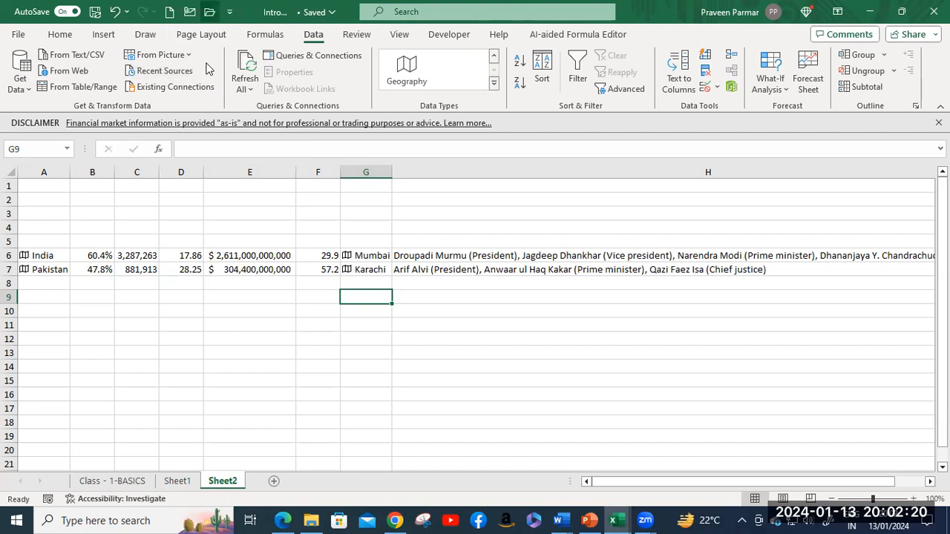
click(209, 12)
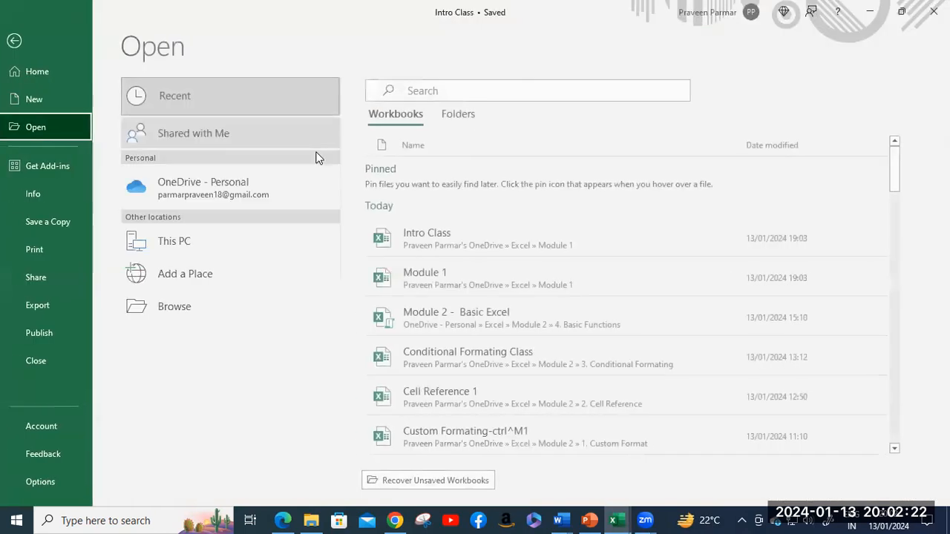
click(19, 46)
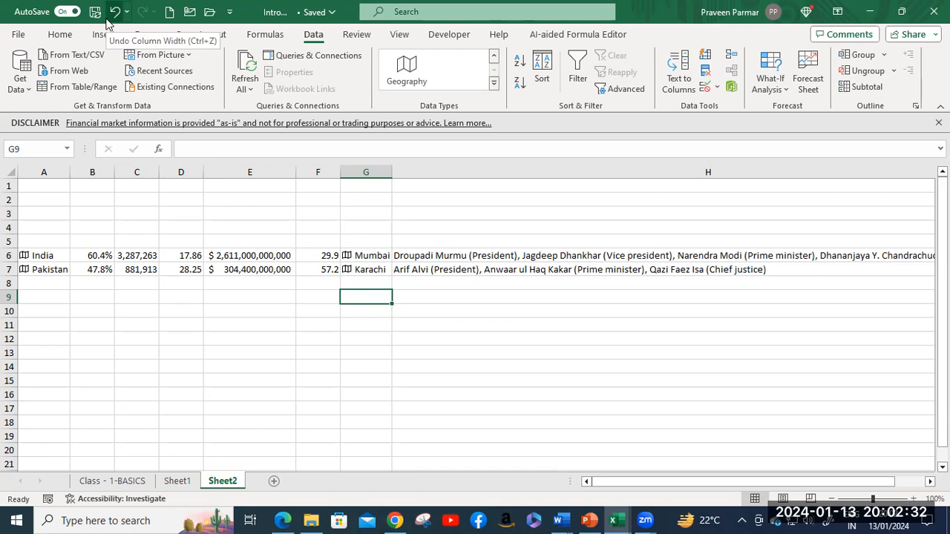
Step: Look over the Home and Insert ribbon tabs, then bring the Module 1 PowerPoint deck forward
click(60, 35)
click(104, 35)
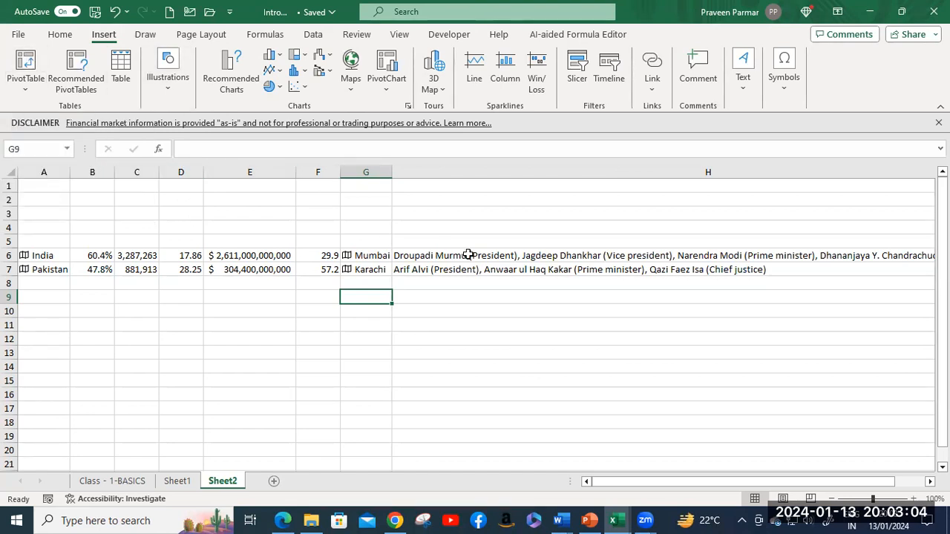
click(591, 520)
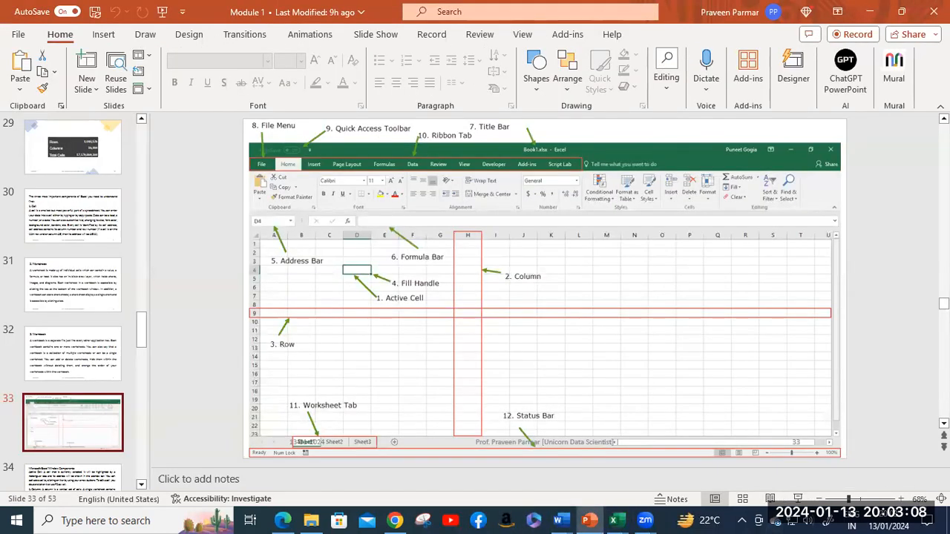
Step: Present the Excel window slides up to slide 37, Navigation, then return to the Intro Class workbook
click(798, 499)
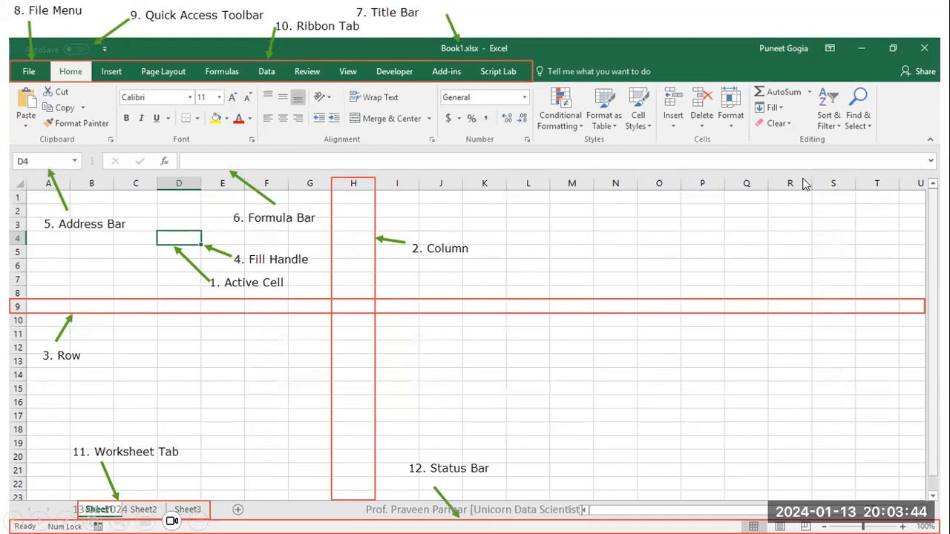
key(Right)
key(Right)
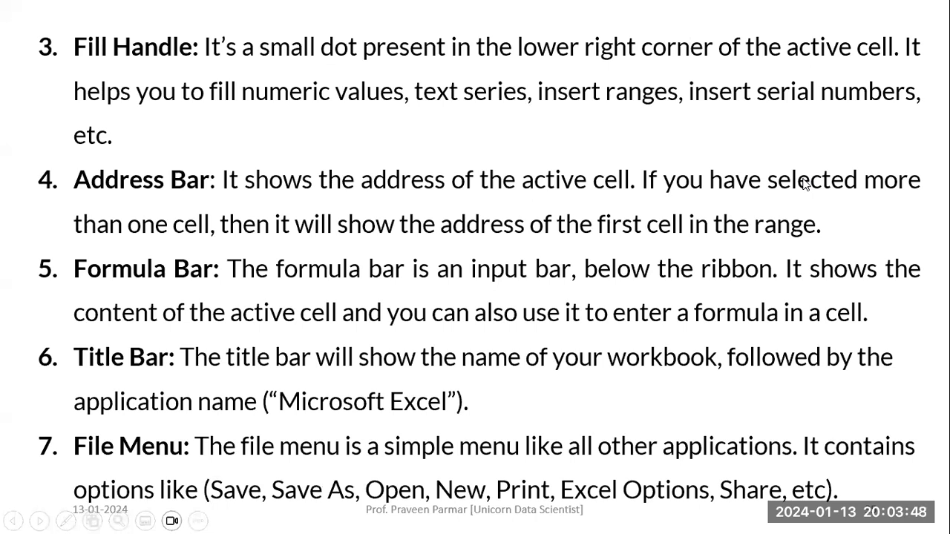
key(Right)
key(Right)
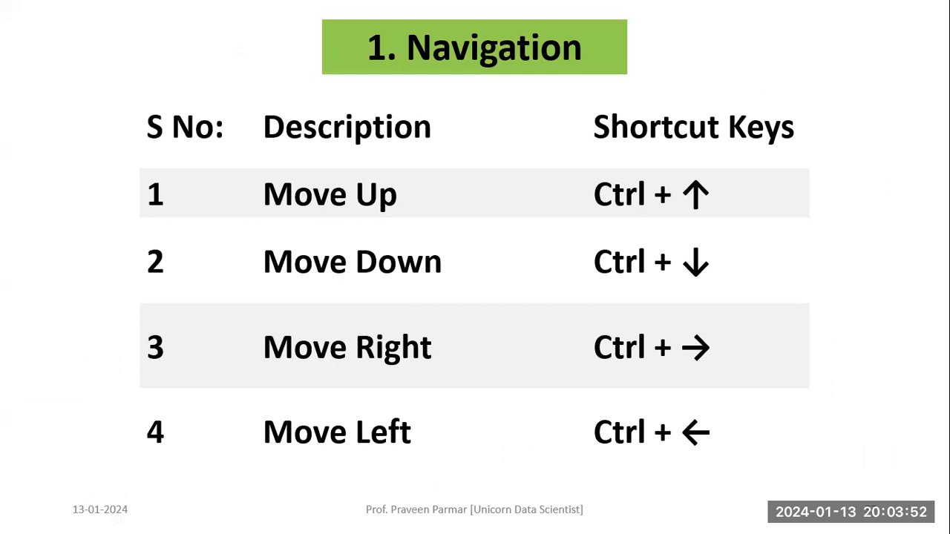
key(Escape)
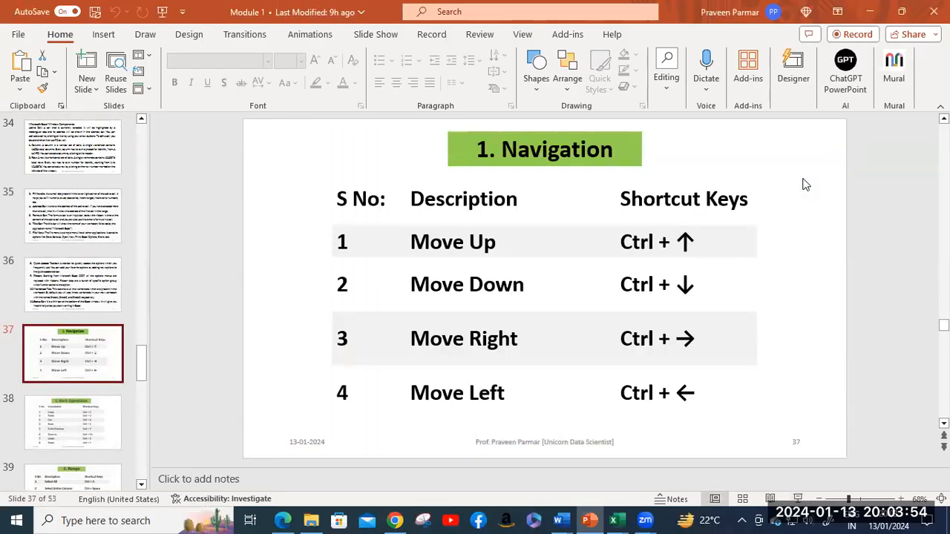
mouse_move(620, 519)
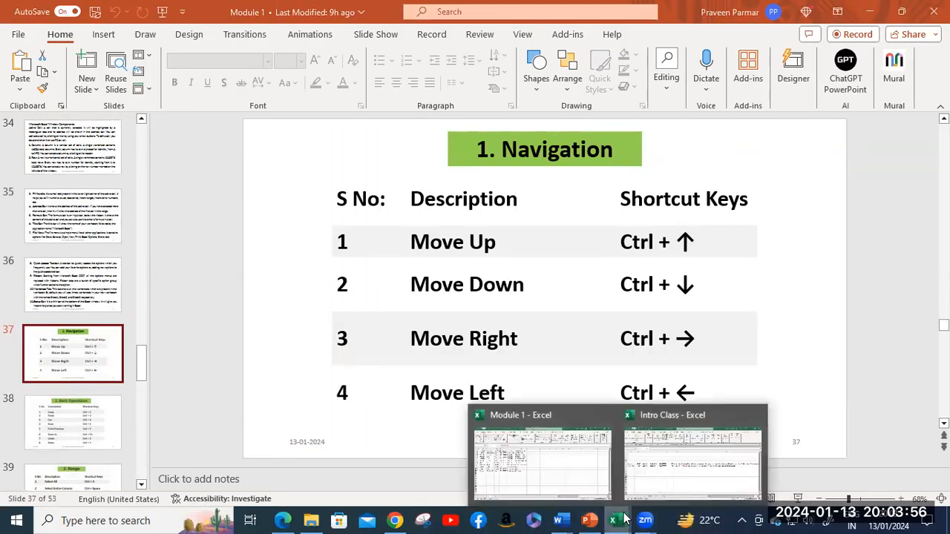
click(651, 467)
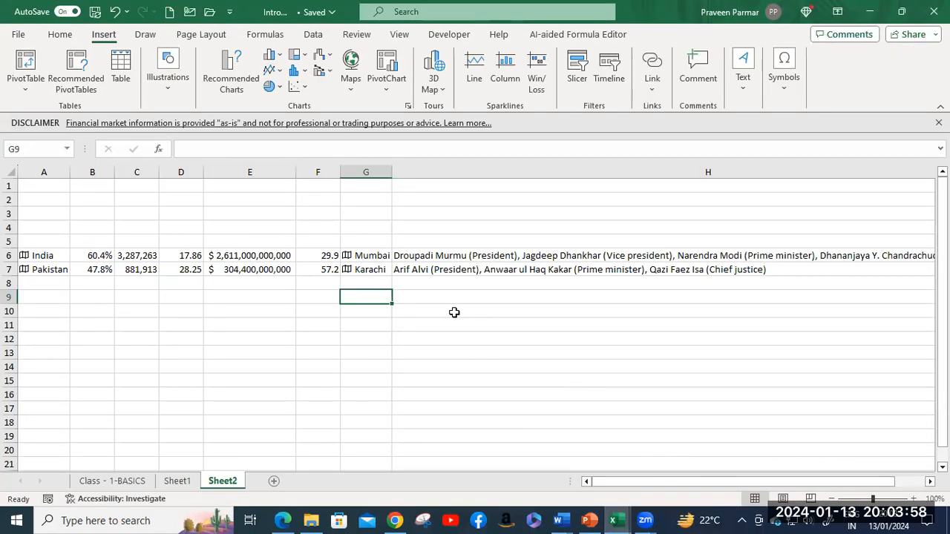
Step: Open the Class - 1-BASICS sheet and show the notes in rows 31–43 on toolbar and ribbon customization
click(91, 481)
scroll(211, 261, down, 1)
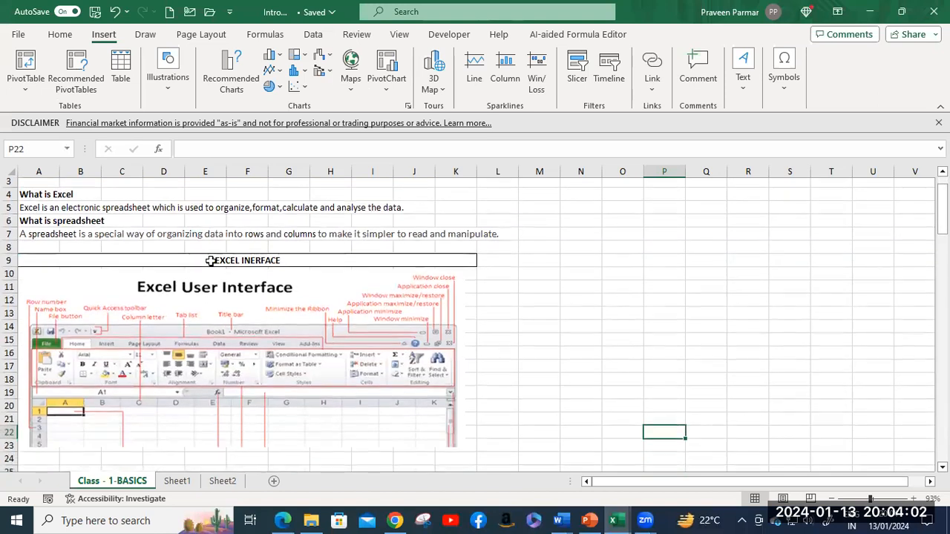
scroll(210, 261, down, 6)
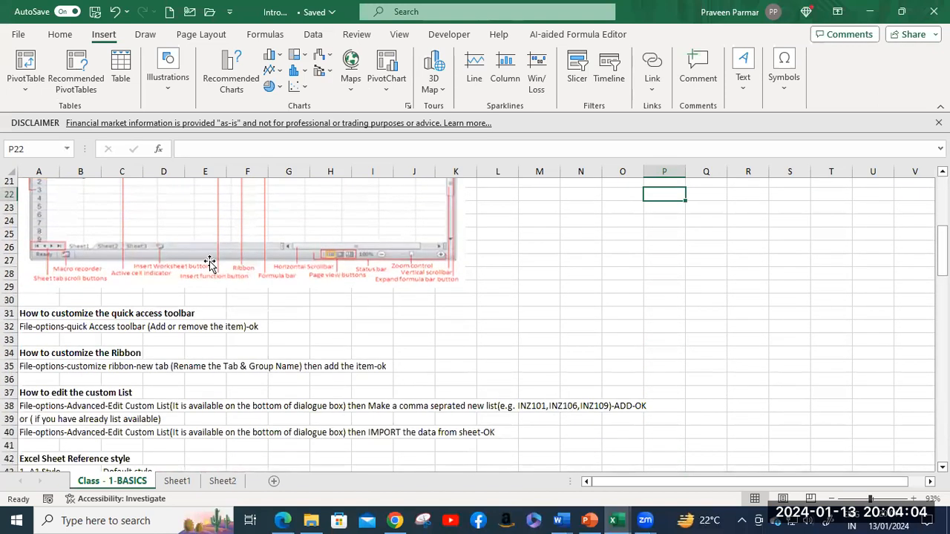
scroll(211, 261, down, 1)
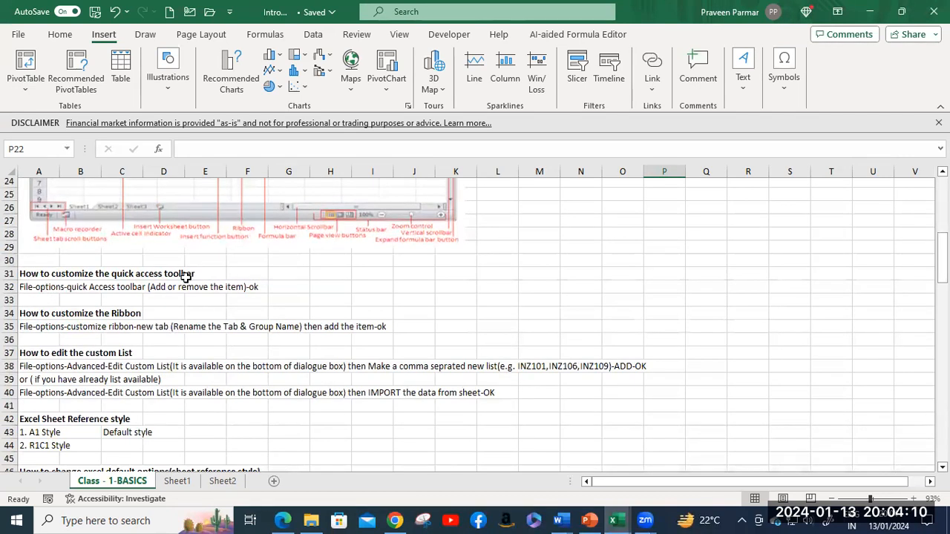
scroll(323, 291, up, 1)
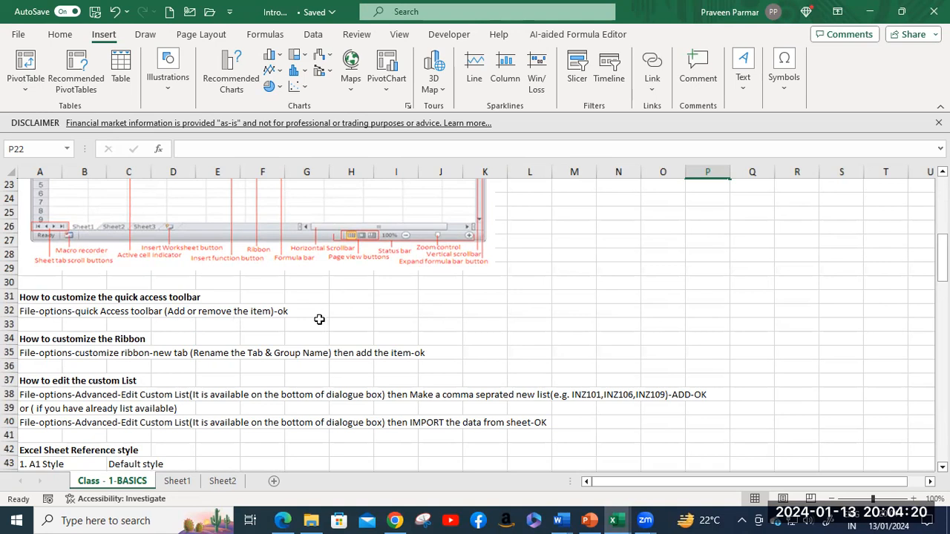
Step: Add Cut from Popular Commands to the quick access toolbar in Excel Options
click(19, 37)
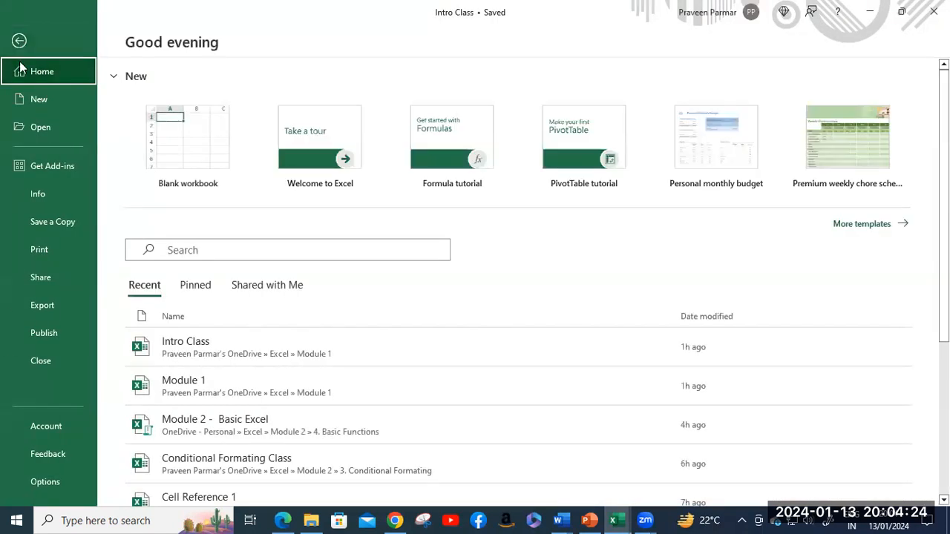
click(46, 483)
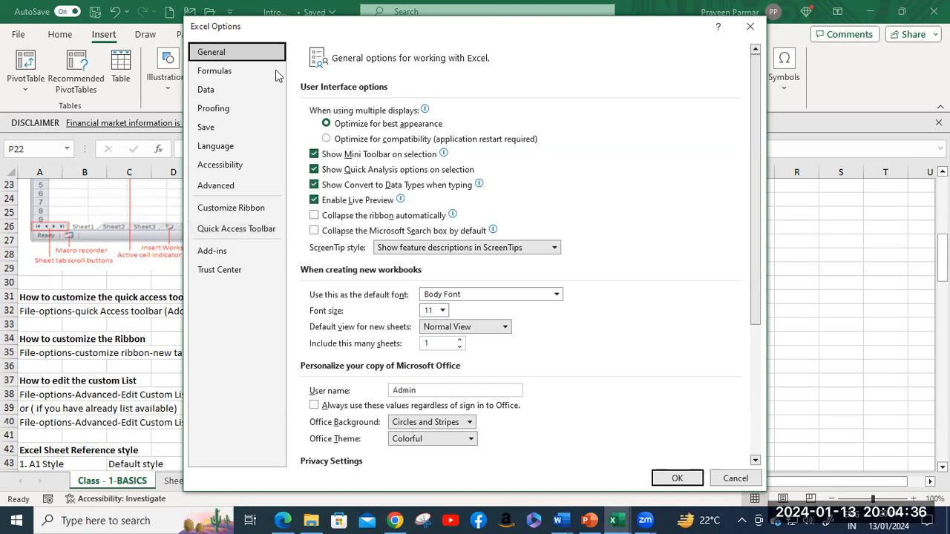
drag(281, 27, 462, 22)
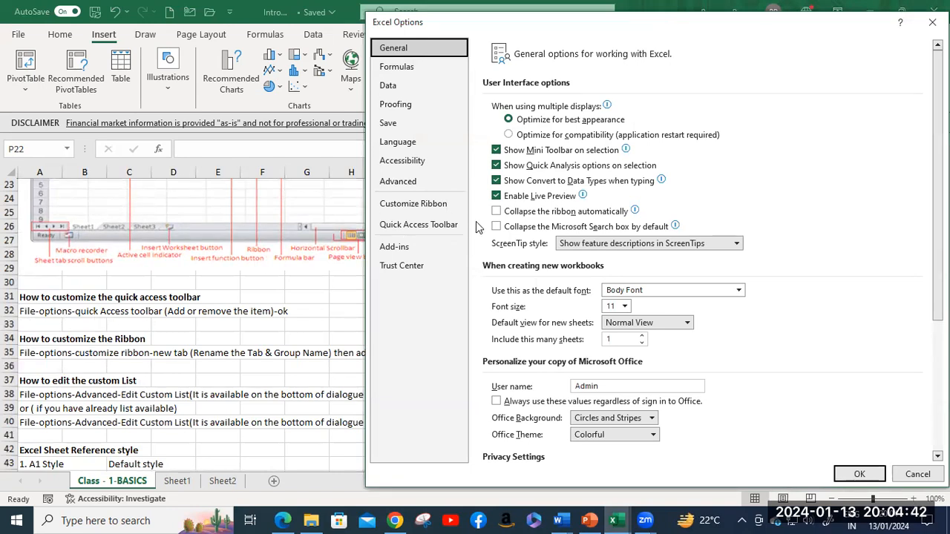
click(441, 228)
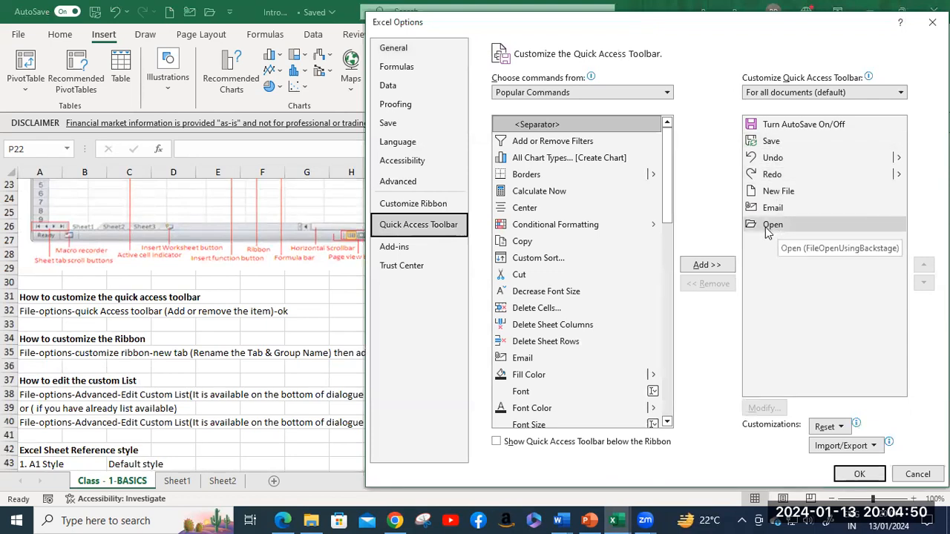
click(517, 277)
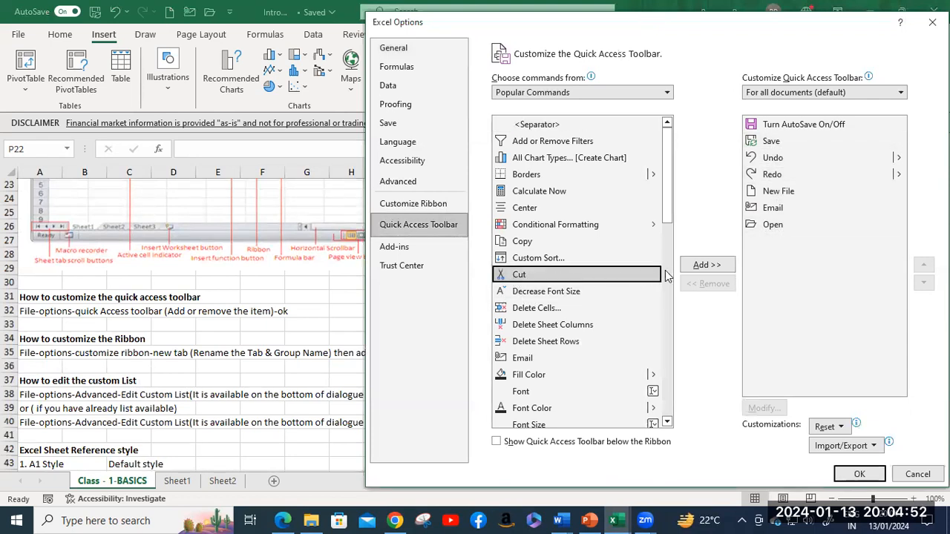
click(696, 268)
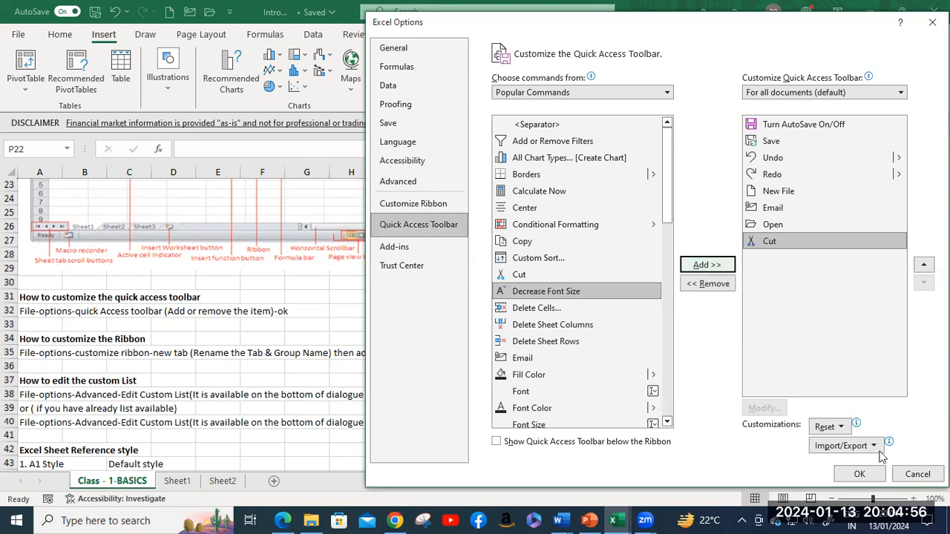
click(853, 473)
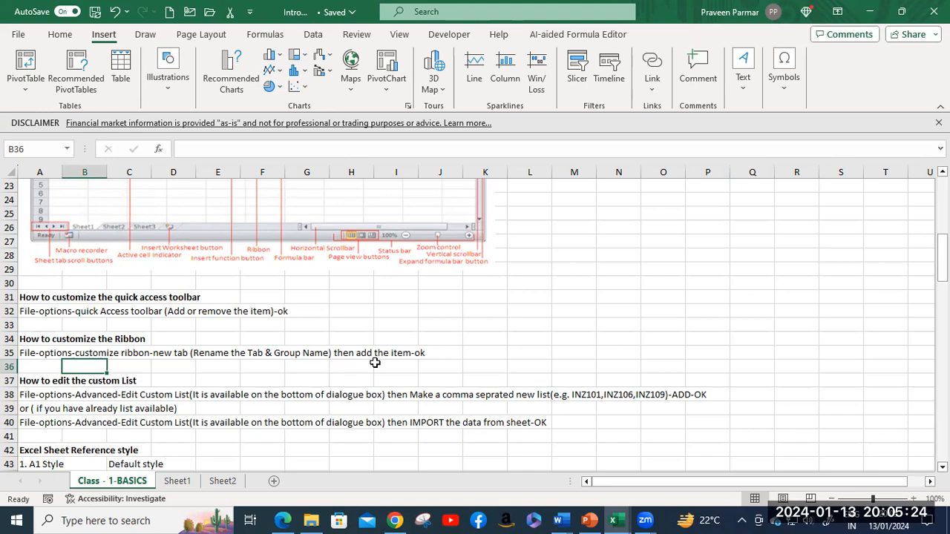
Step: Create a new custom ribbon tab in Excel Options' Customize Ribbon settings
click(18, 35)
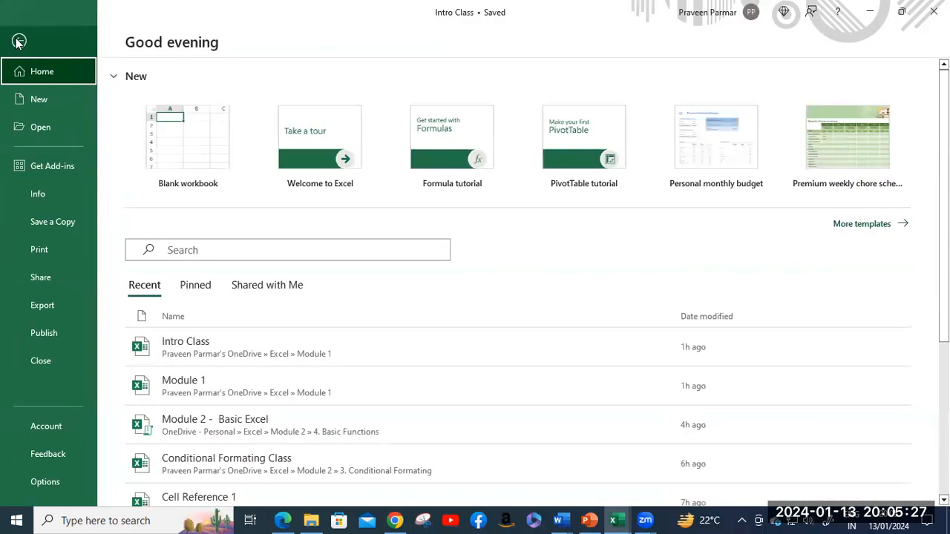
click(51, 481)
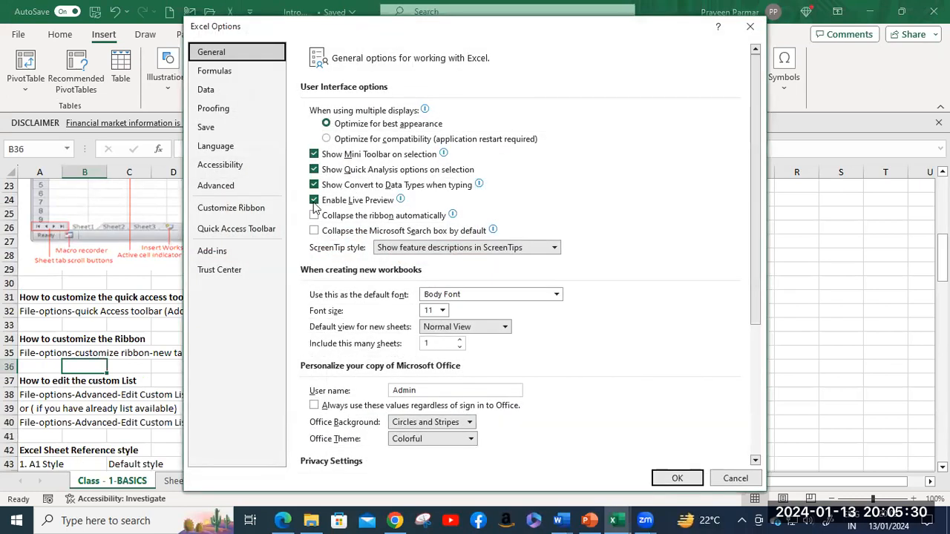
click(251, 211)
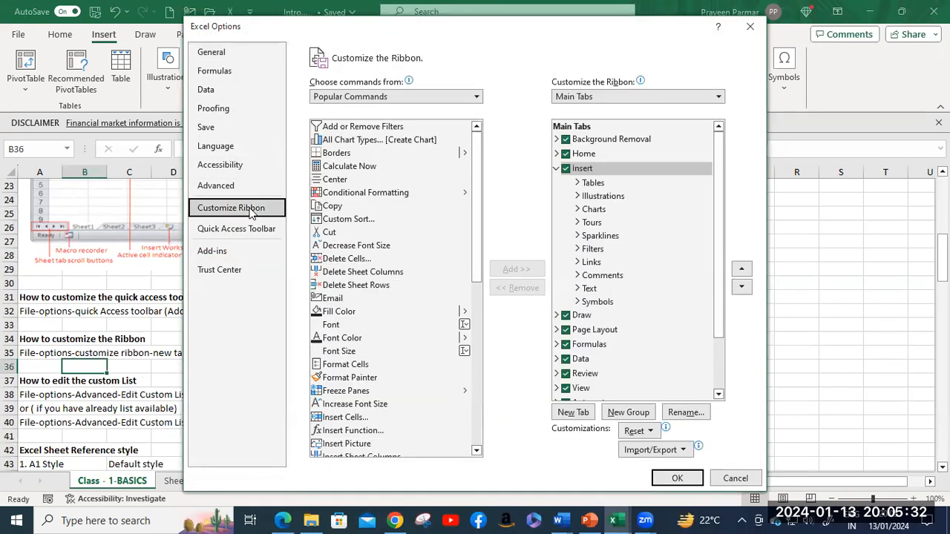
click(557, 169)
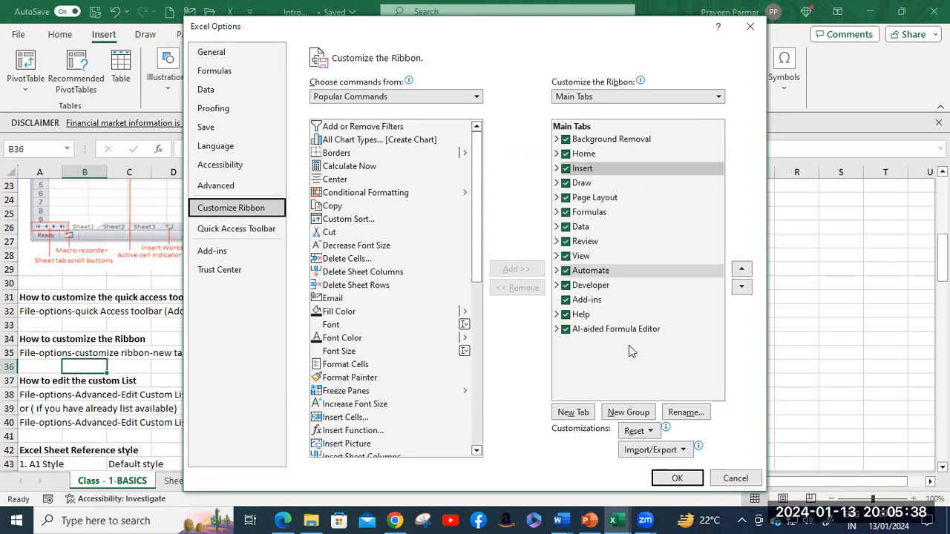
click(573, 413)
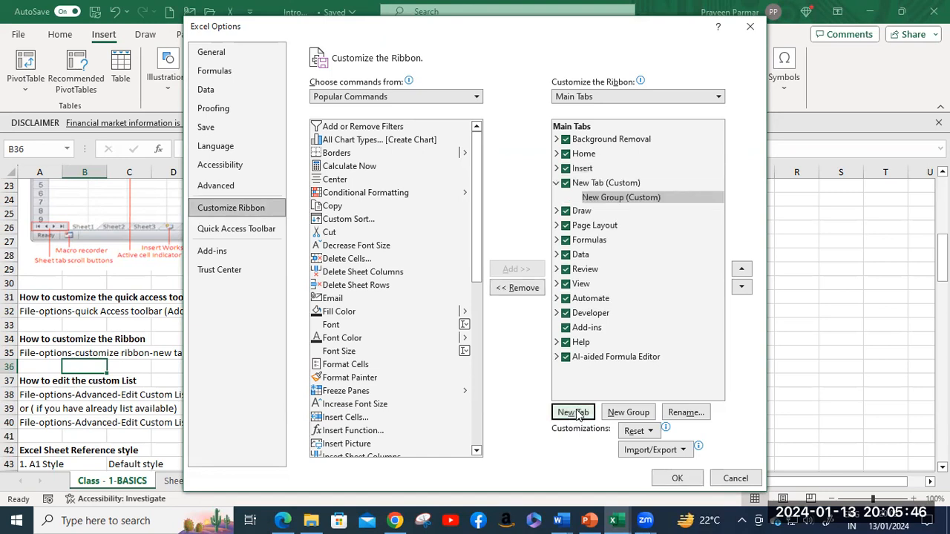
Step: Rename the tab's first custom group to the presenter's name
click(614, 203)
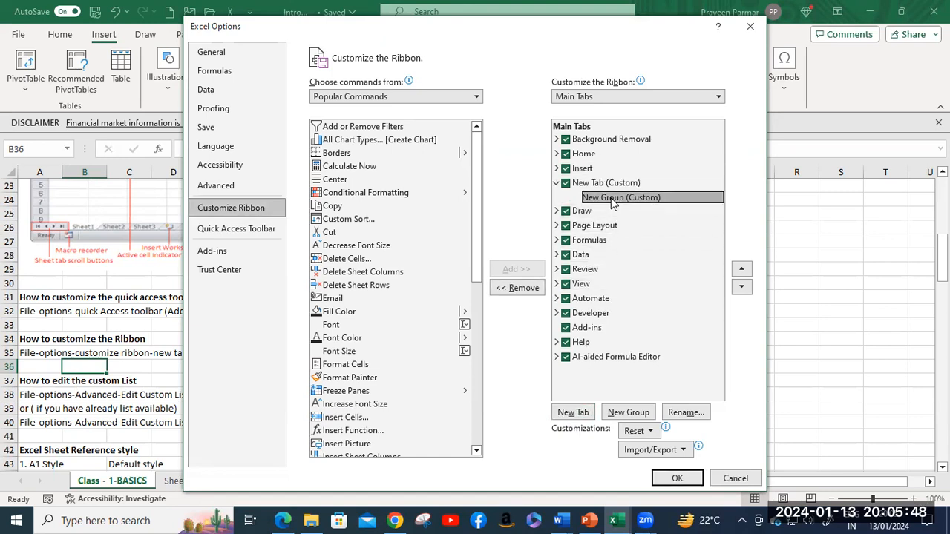
click(677, 415)
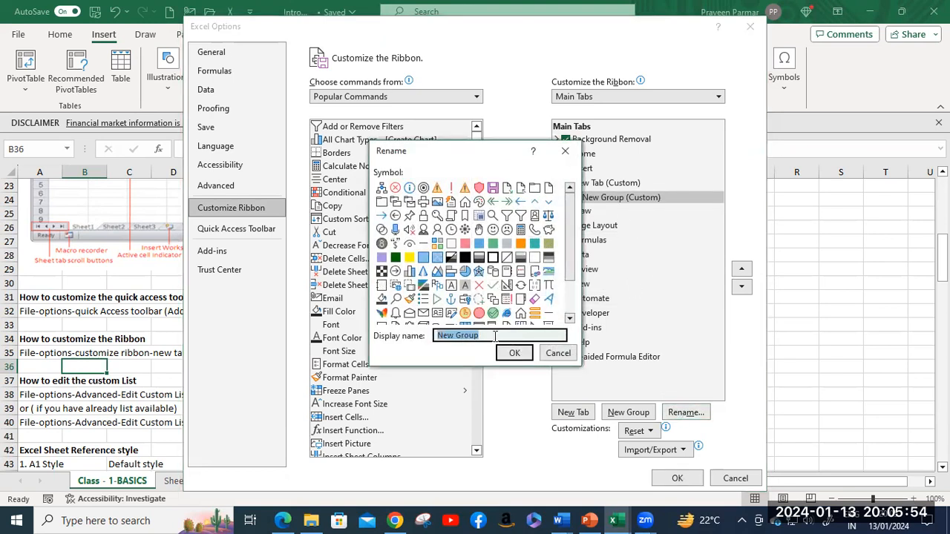
text(Pr)
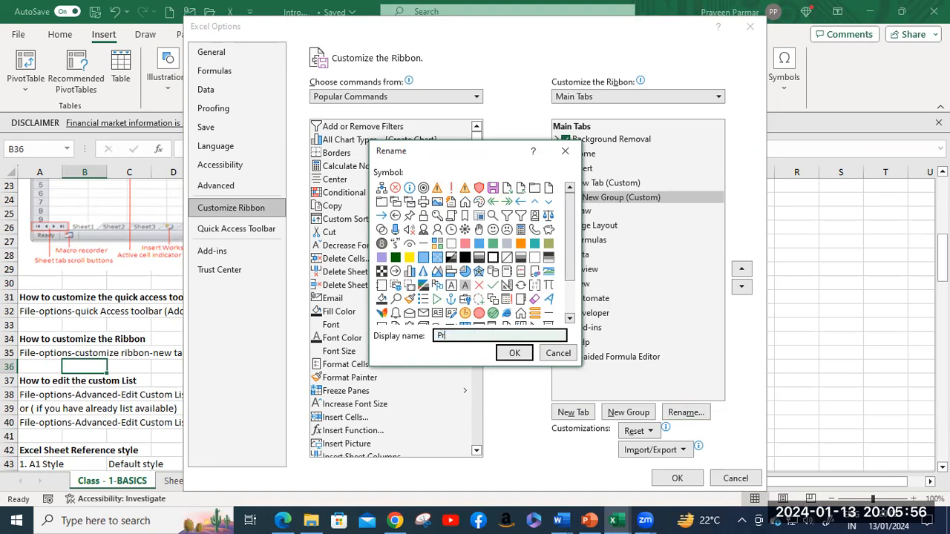
text(aveen)
click(515, 354)
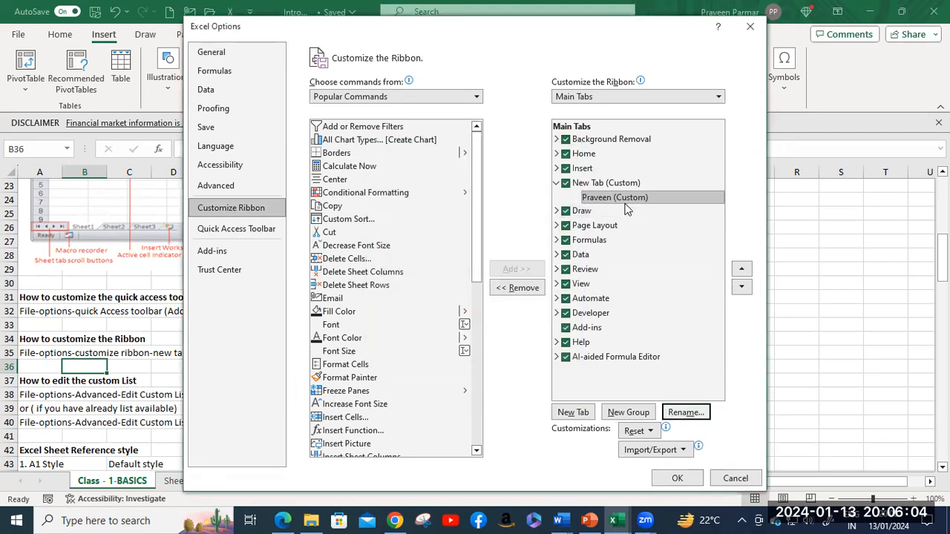
click(624, 198)
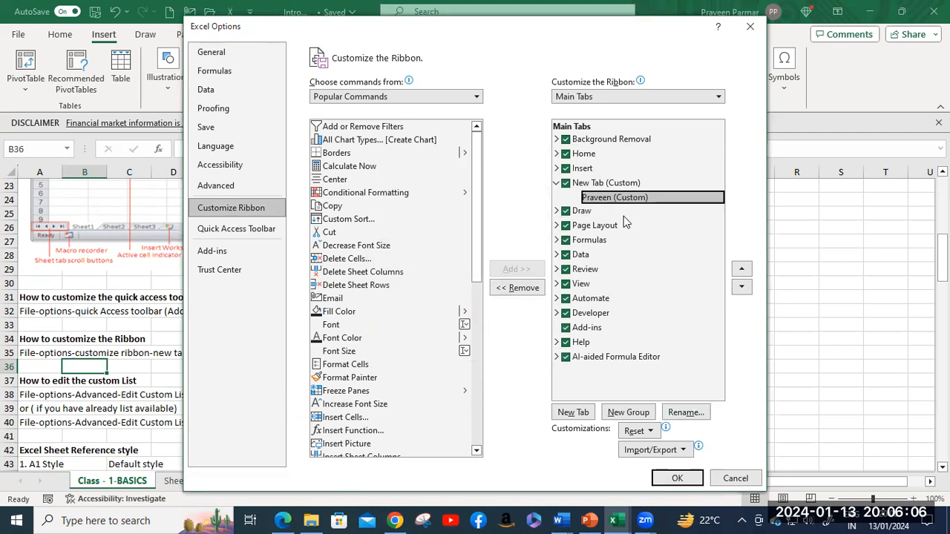
Step: Add a second custom group named EDA and select it
click(628, 413)
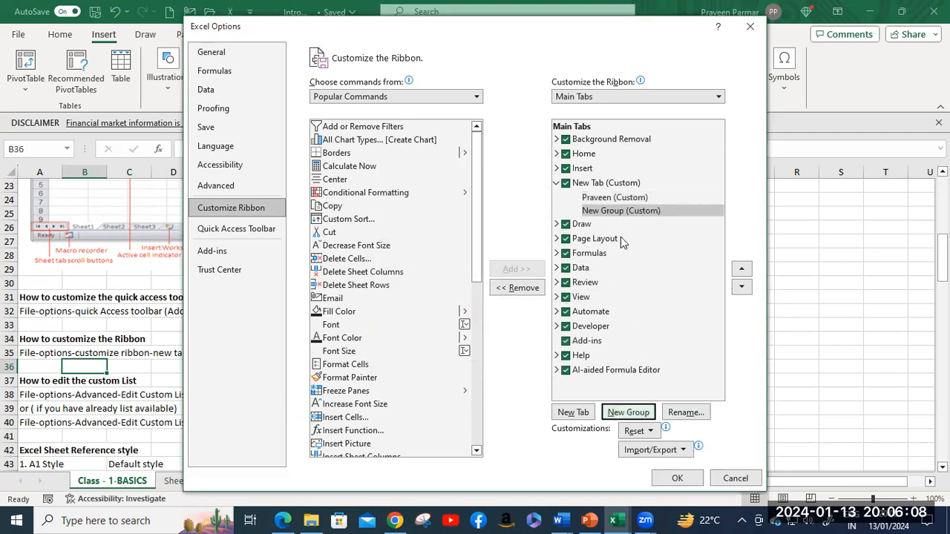
click(684, 414)
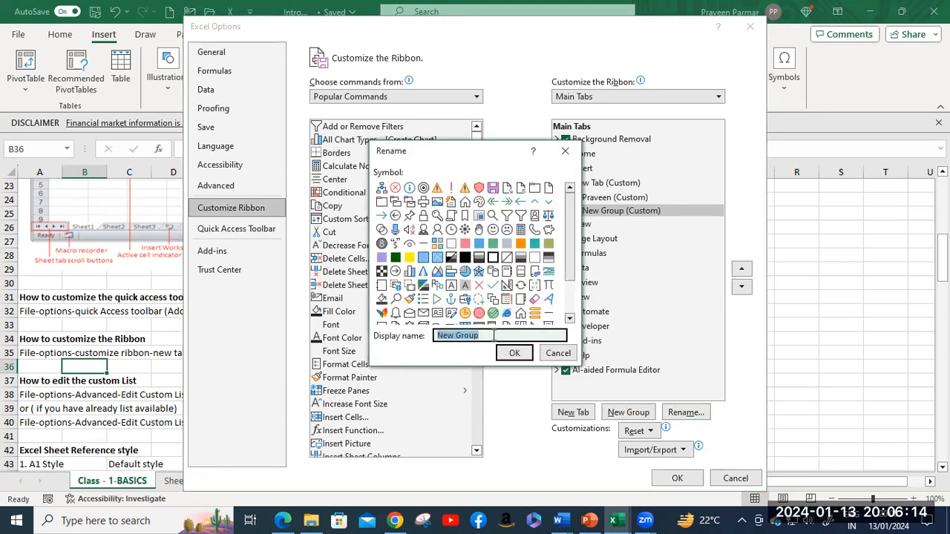
text(EDA)
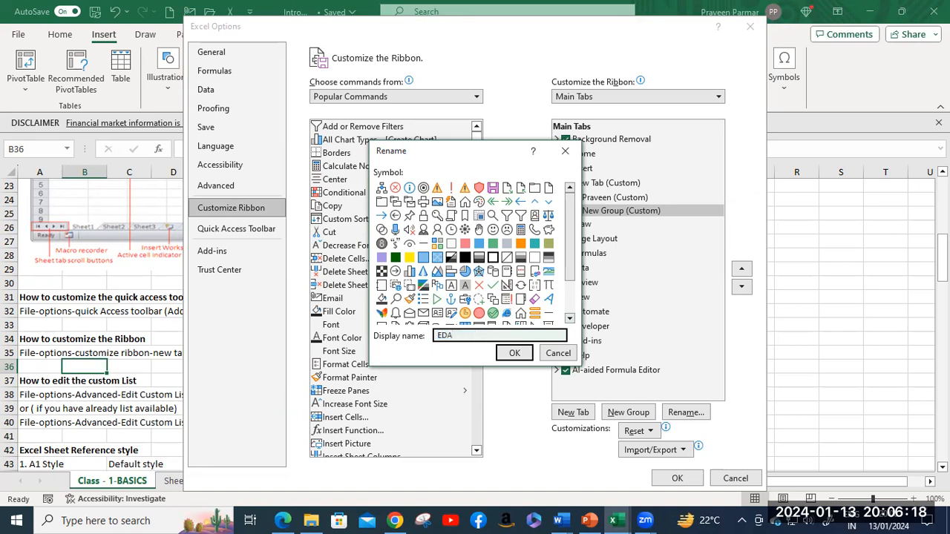
click(510, 356)
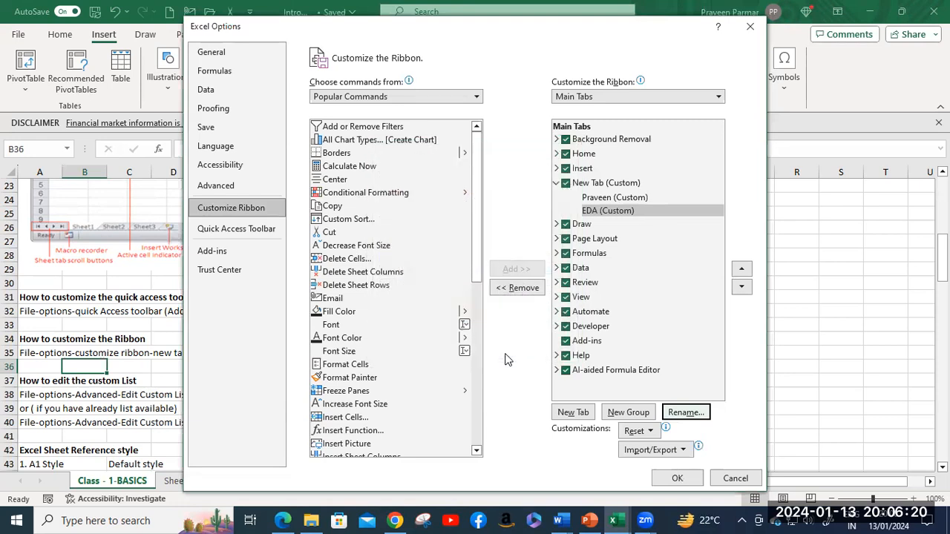
click(614, 211)
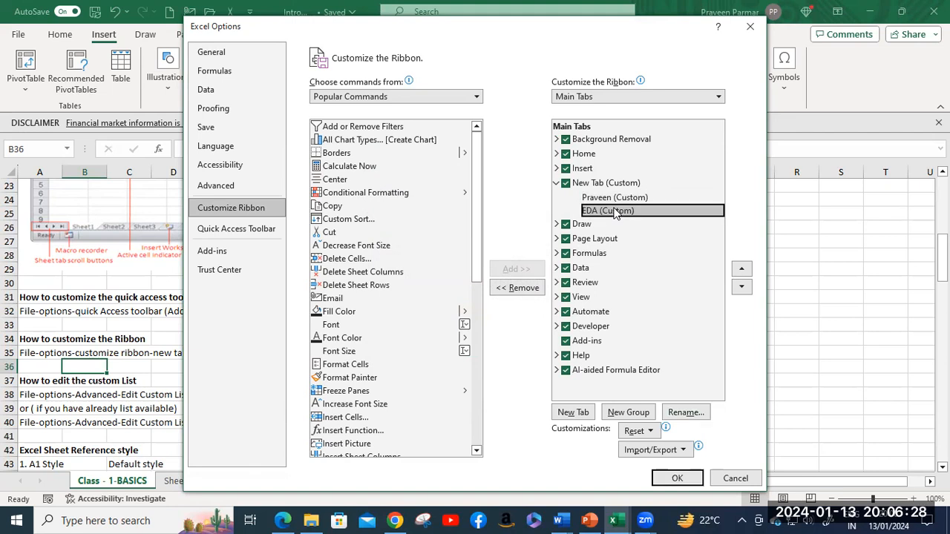
Step: Drag Format Painter and Fill Color into the EDA group and apply with OK
drag(349, 377, 628, 218)
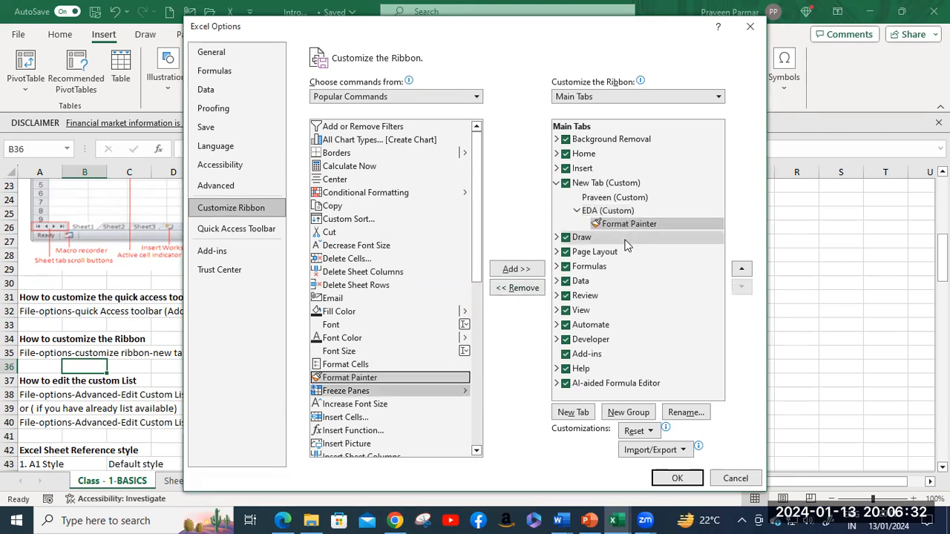
mouse_move(349, 312)
mouse_down()
mouse_move(632, 227)
mouse_move(635, 237)
mouse_up()
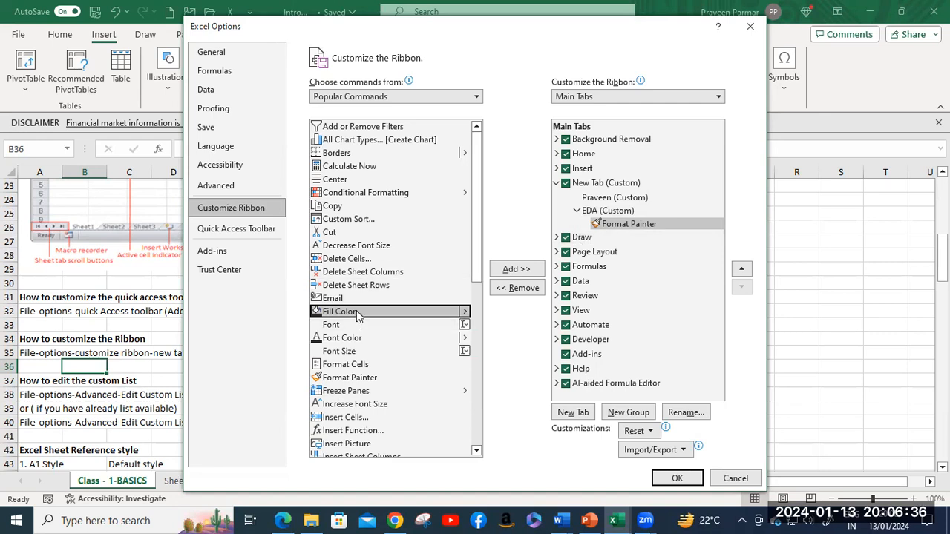
drag(361, 314, 627, 229)
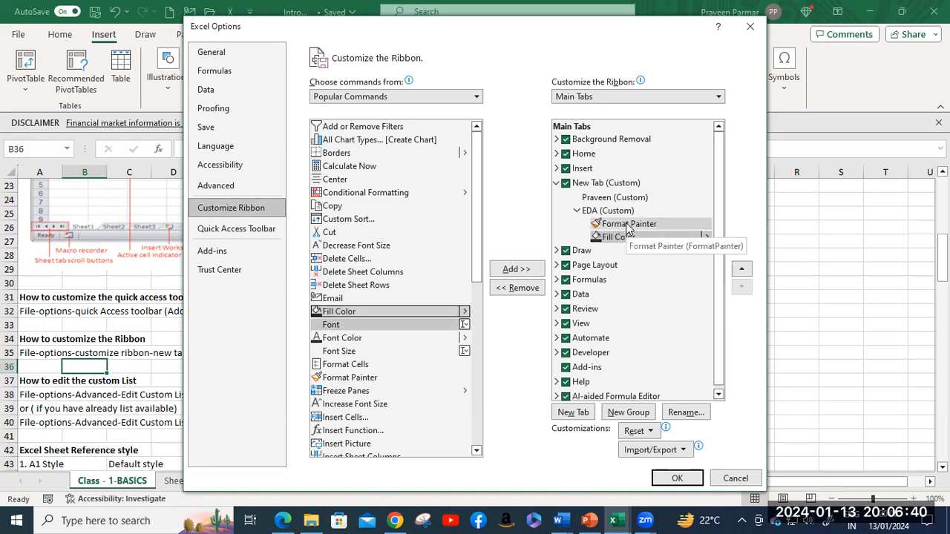
click(557, 183)
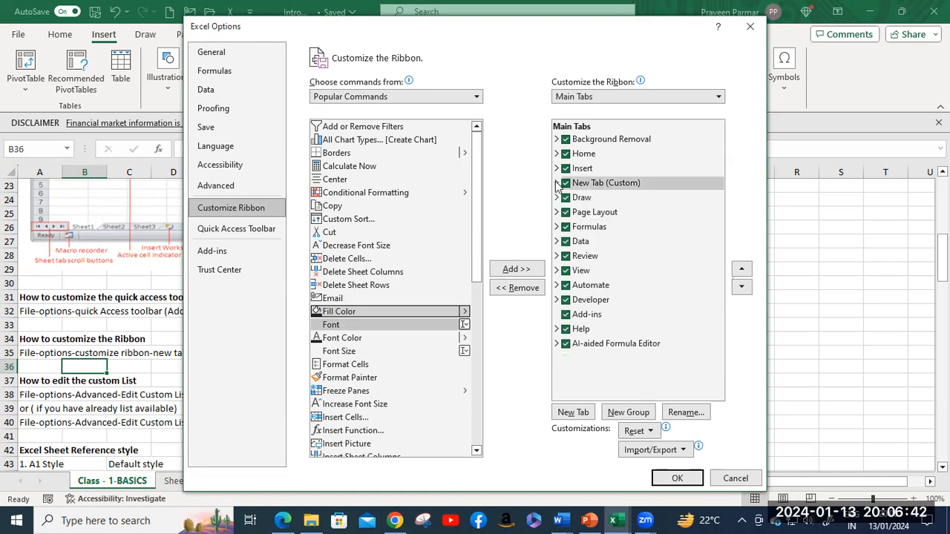
click(677, 478)
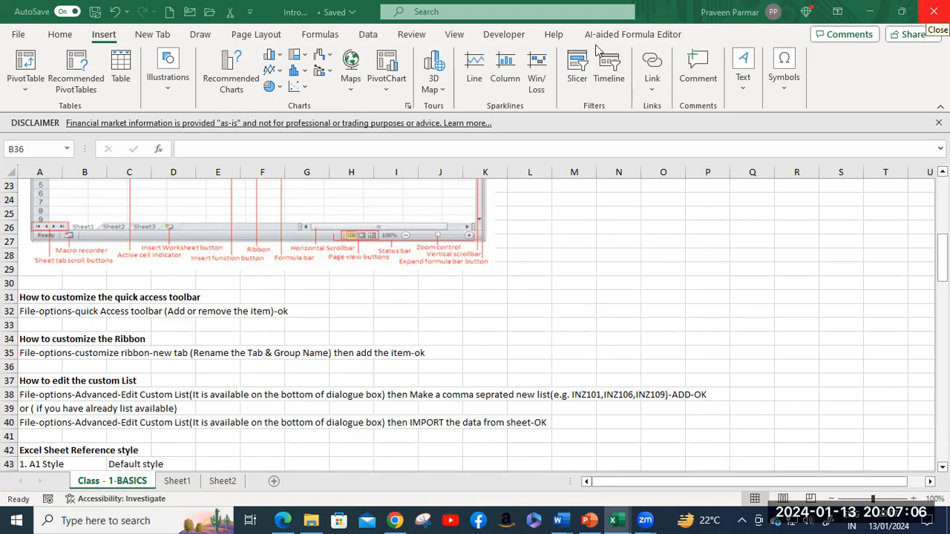
Step: View the New Tab ribbon tab showing the EDA group, then reopen Excel Options
click(158, 35)
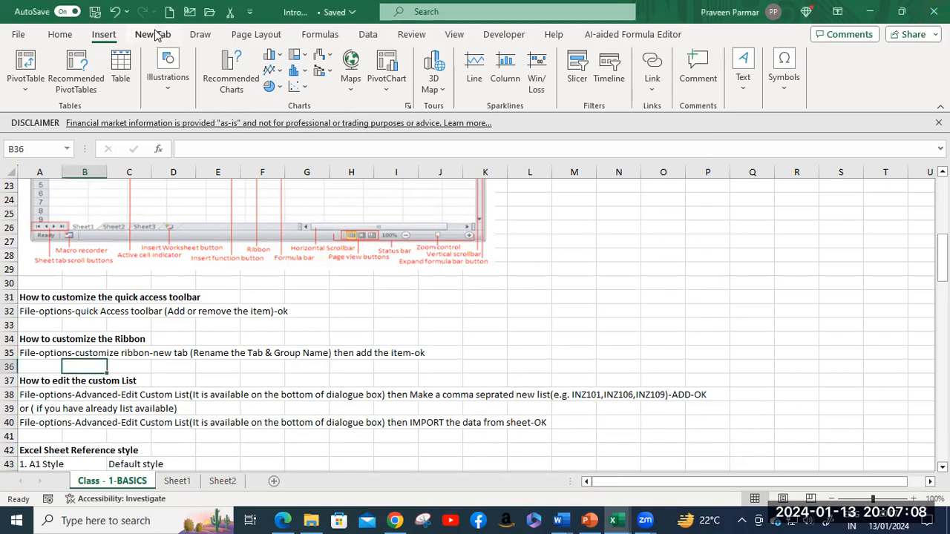
click(156, 35)
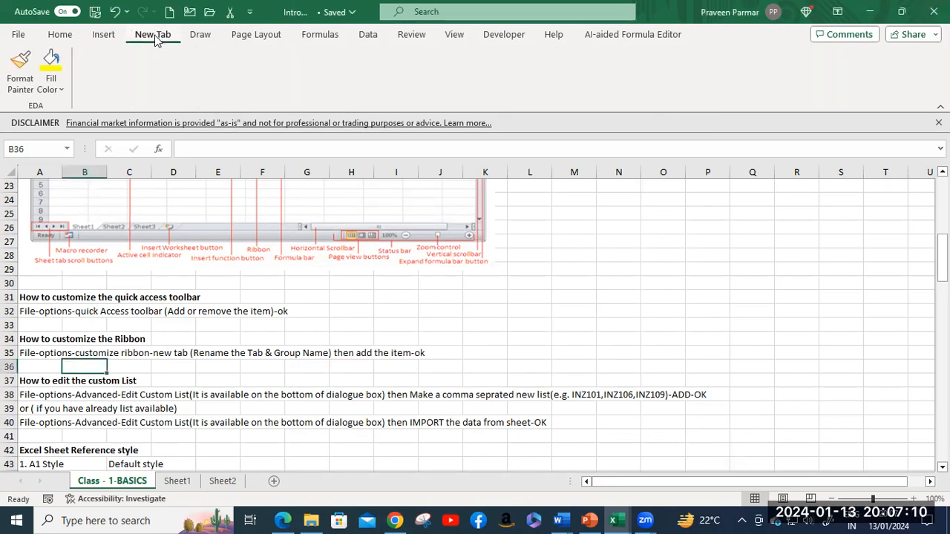
click(18, 39)
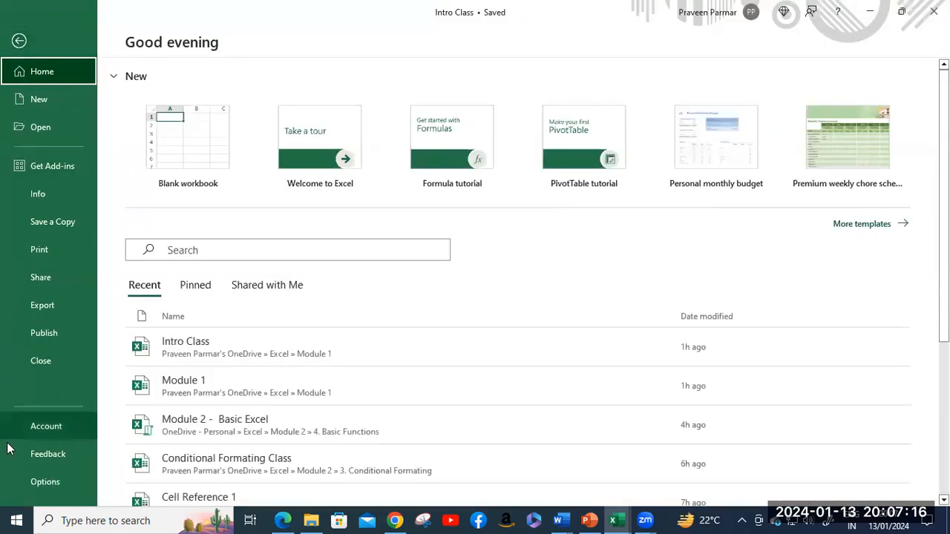
click(33, 482)
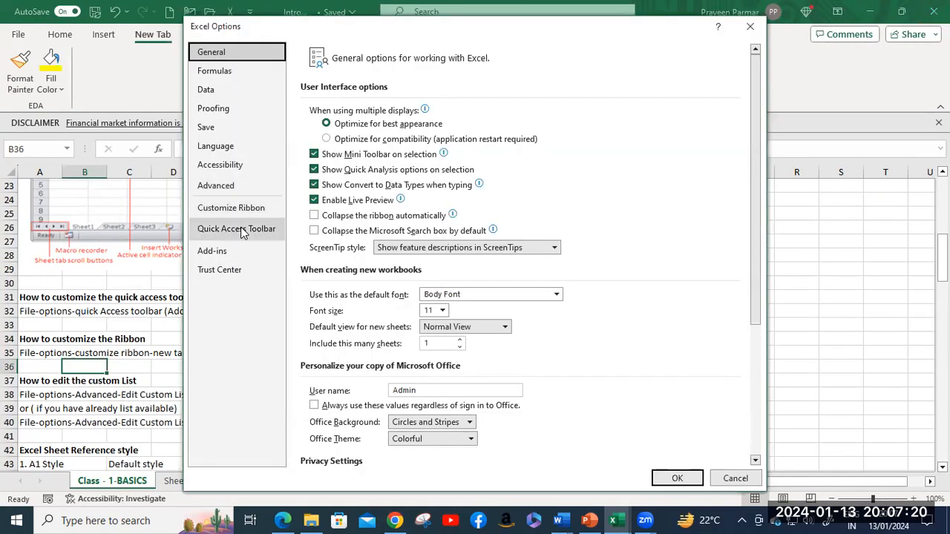
Step: Rename the custom New Tab to the presenter's name and apply the ribbon changes
click(241, 207)
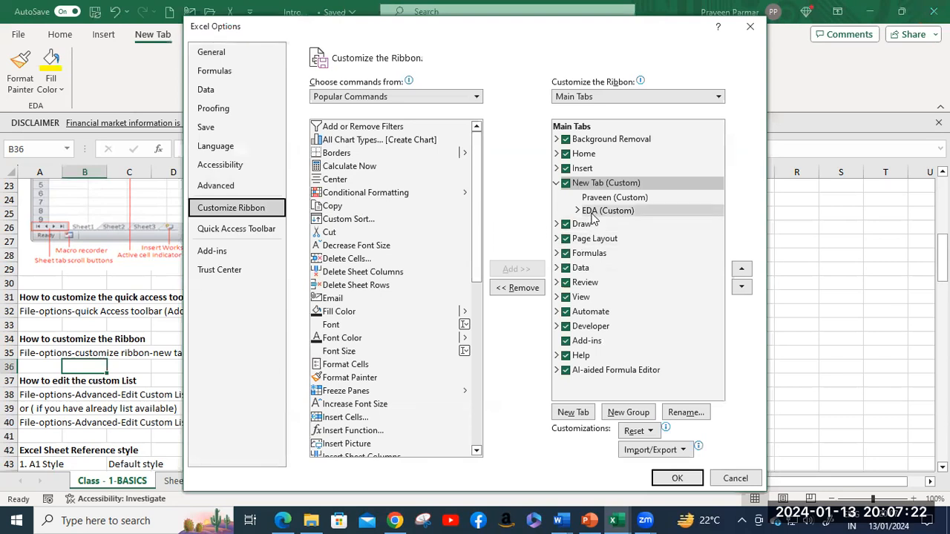
click(593, 185)
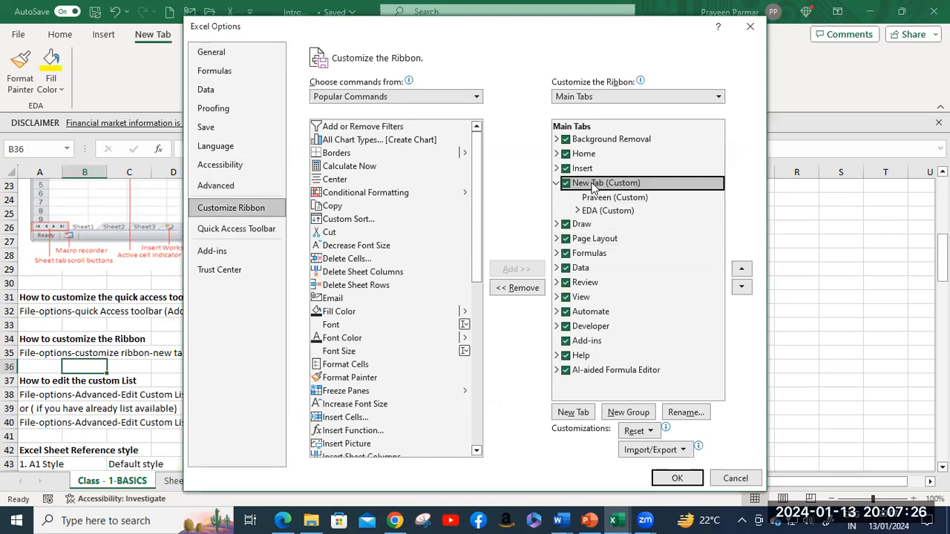
double_click(593, 186)
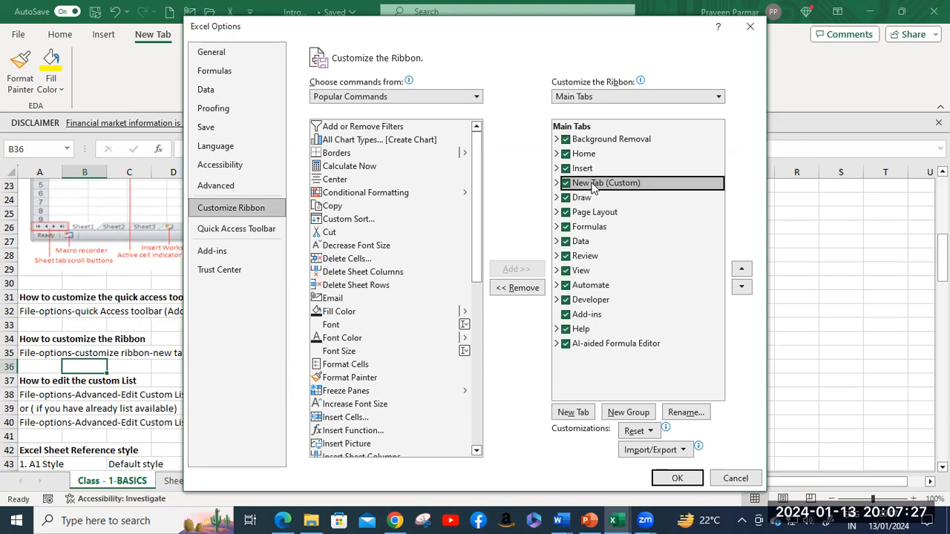
click(557, 182)
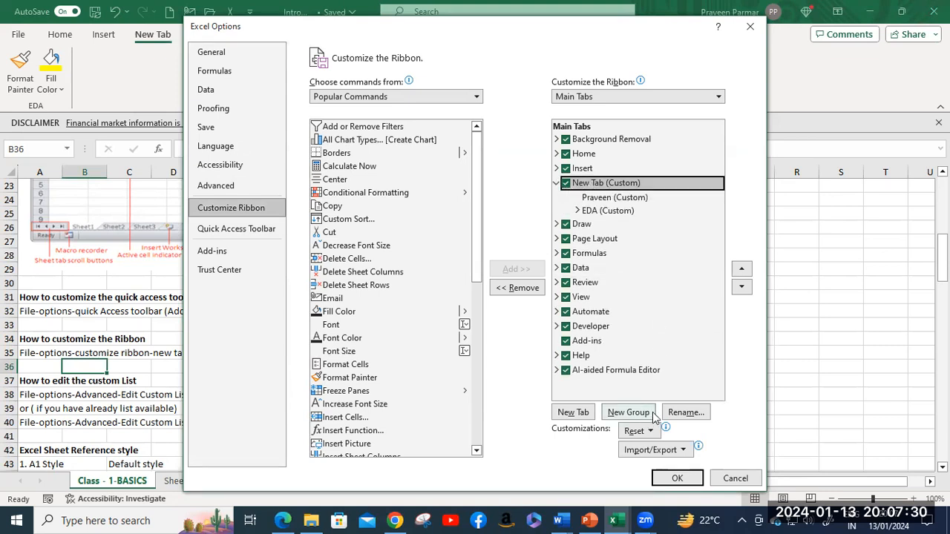
click(689, 410)
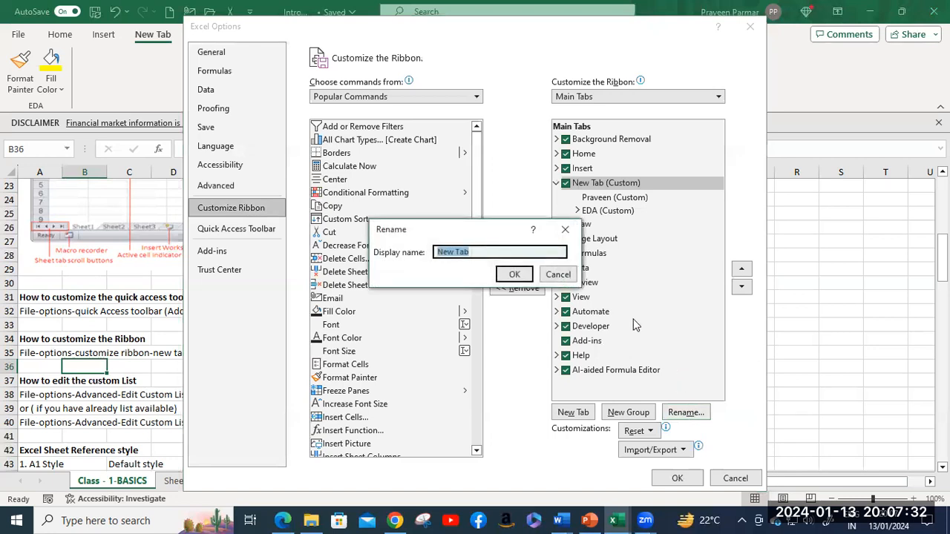
text(Praveen)
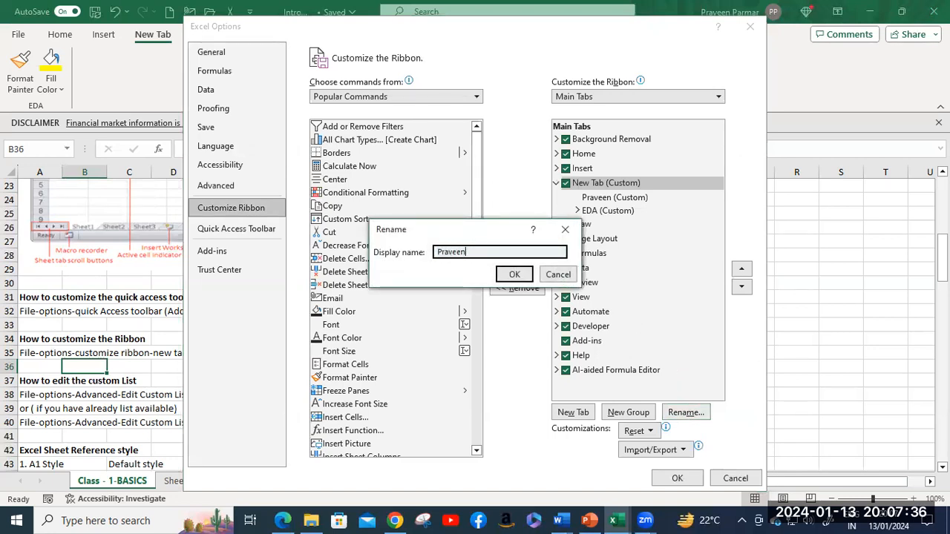
key(Return)
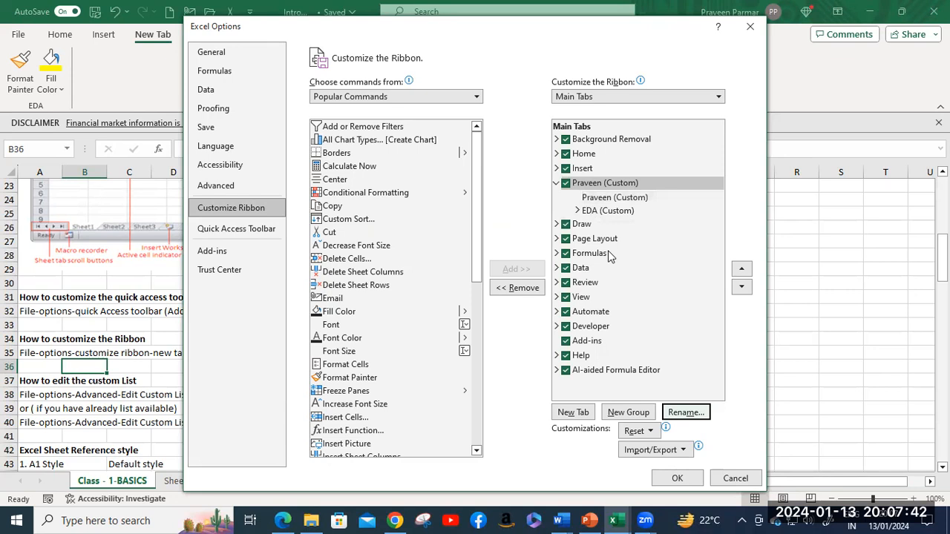
click(677, 478)
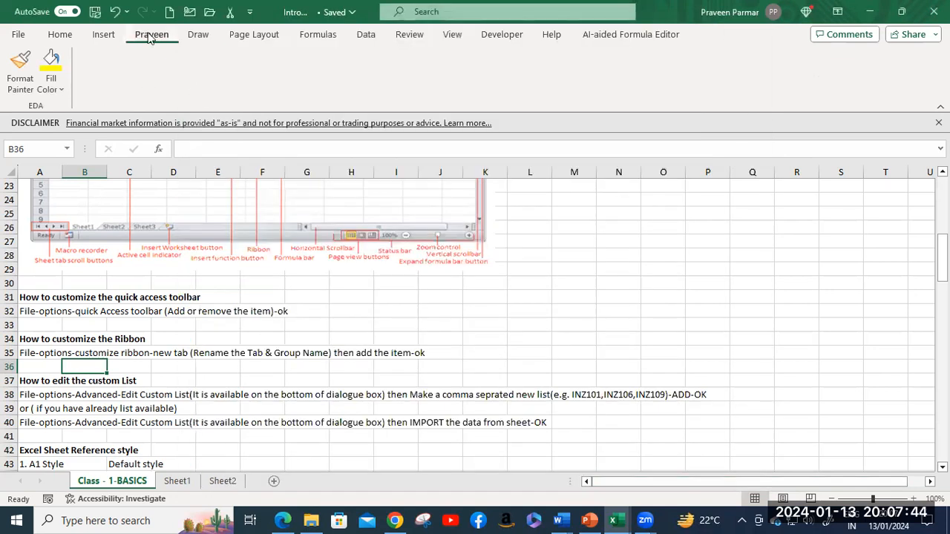
click(107, 35)
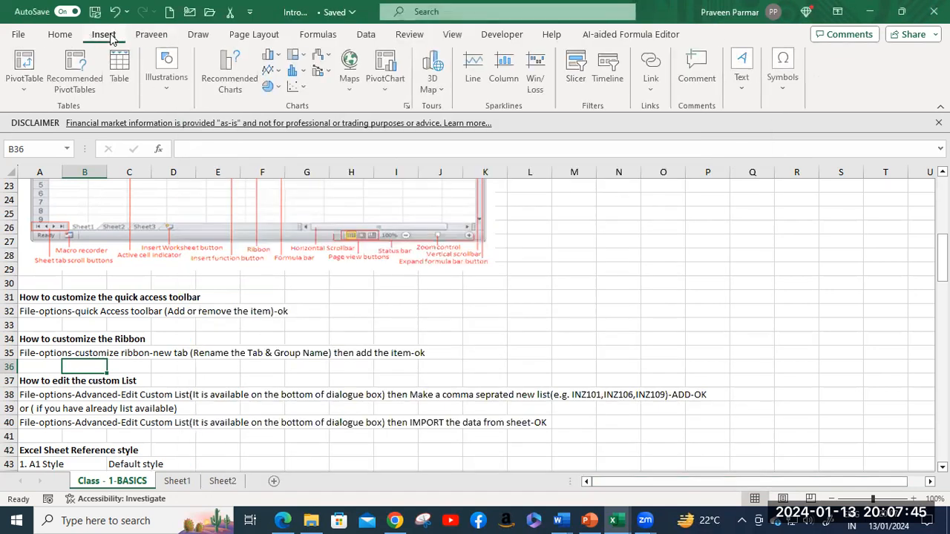
click(149, 36)
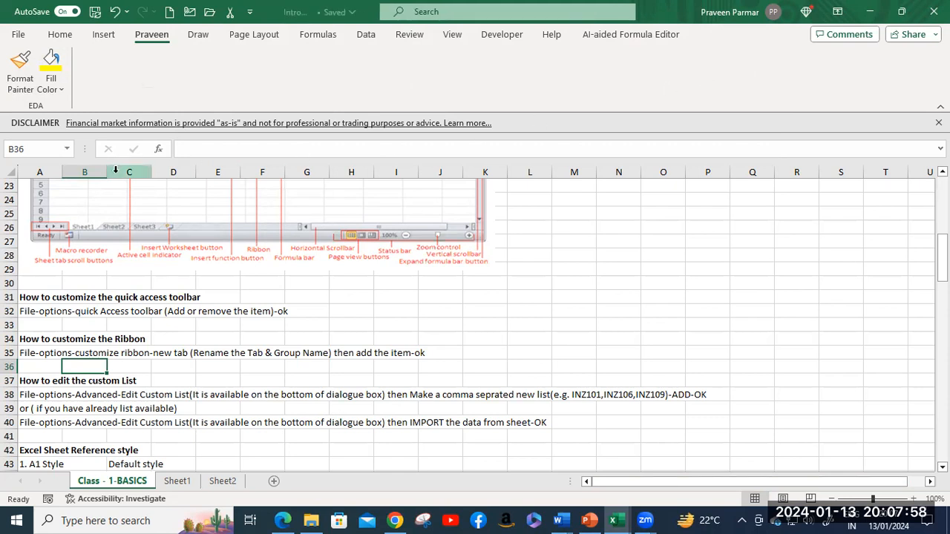
scroll(197, 327, down, 3)
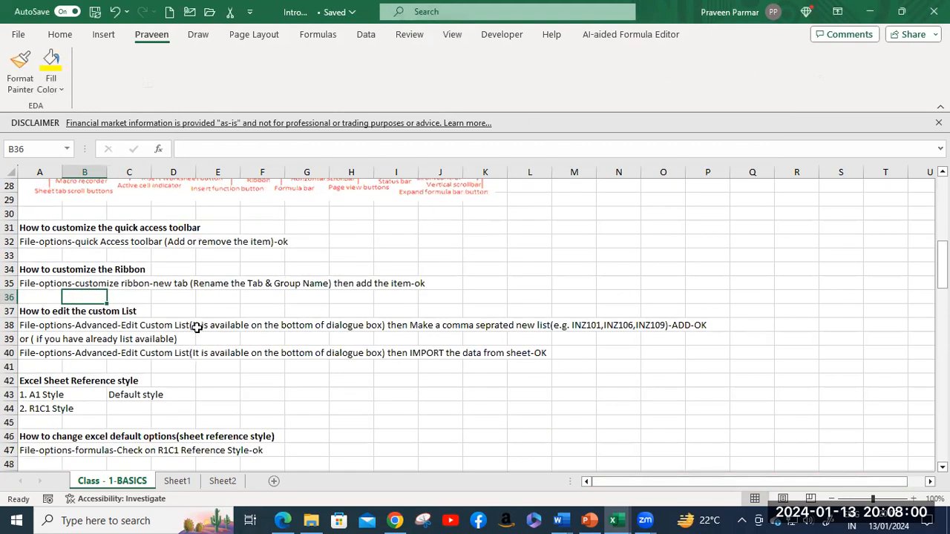
scroll(197, 327, down, 1)
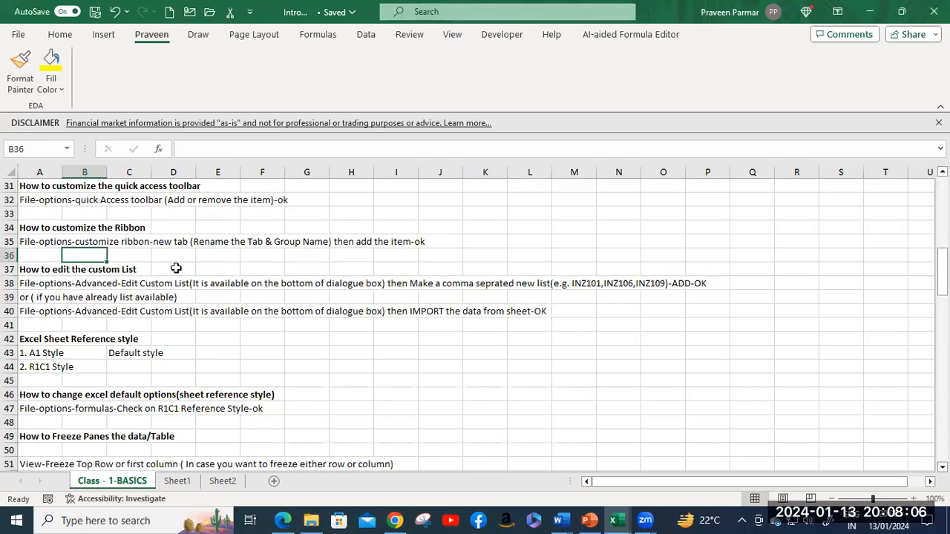
click(158, 312)
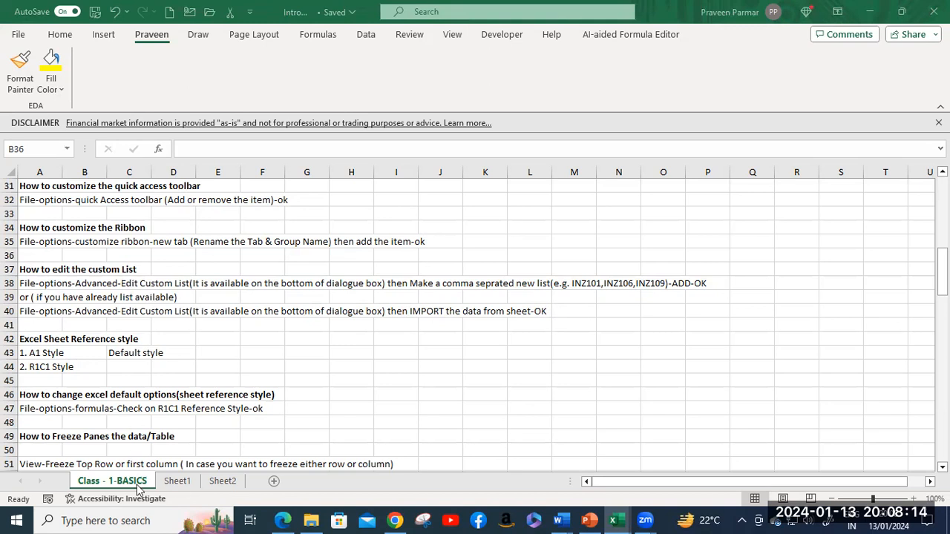
Step: Delete Sheet1 from the workbook
click(178, 482)
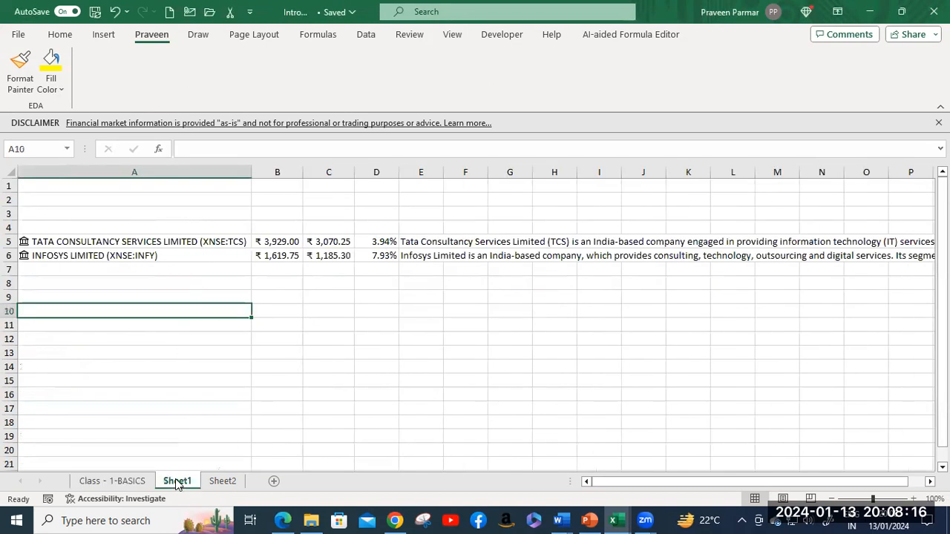
click(220, 482)
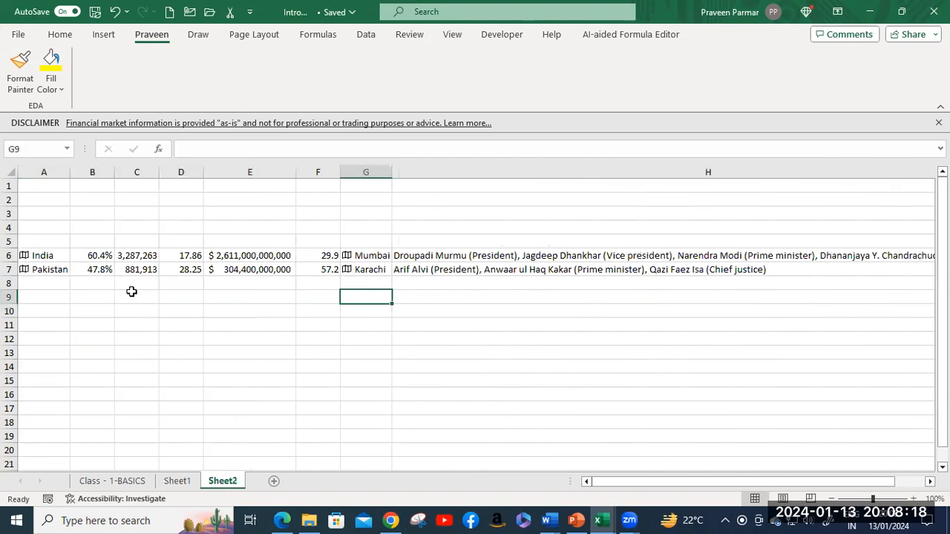
click(183, 483)
right_click(186, 483)
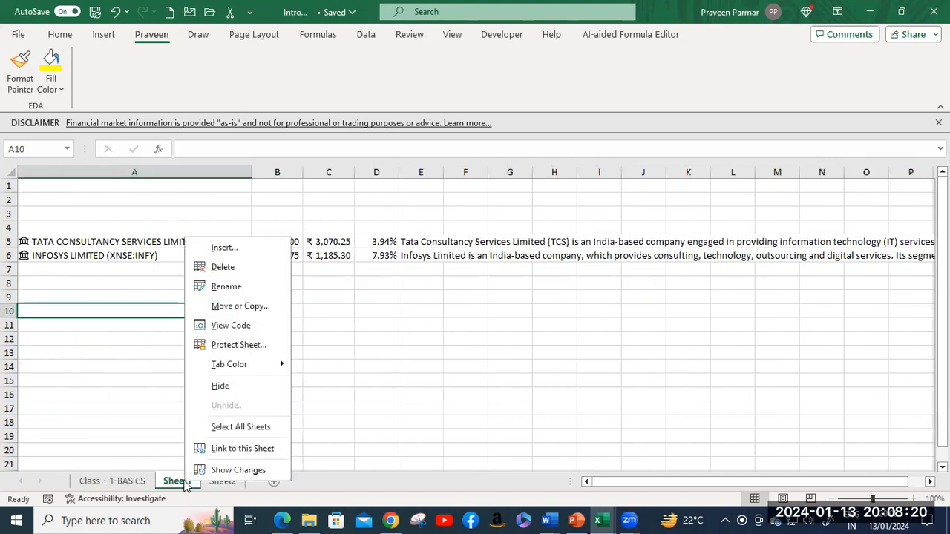
click(220, 269)
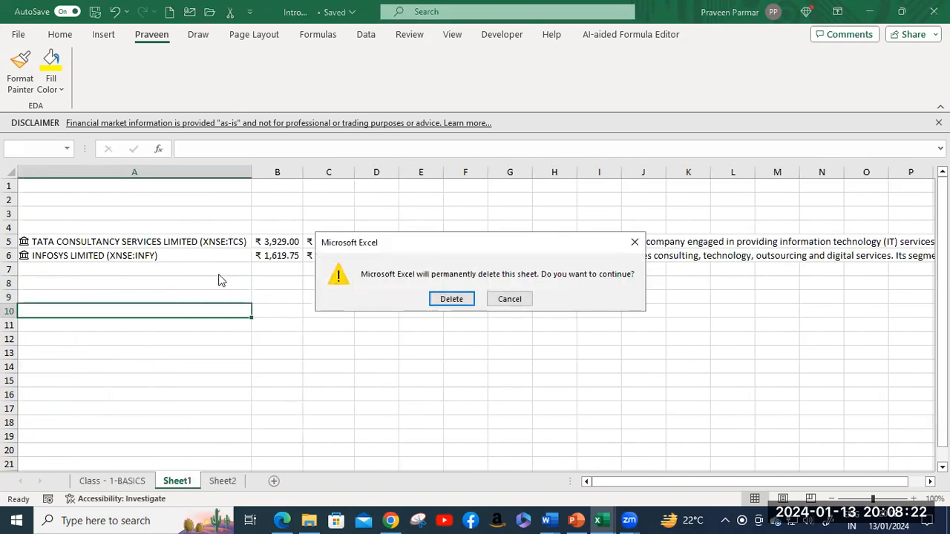
click(450, 300)
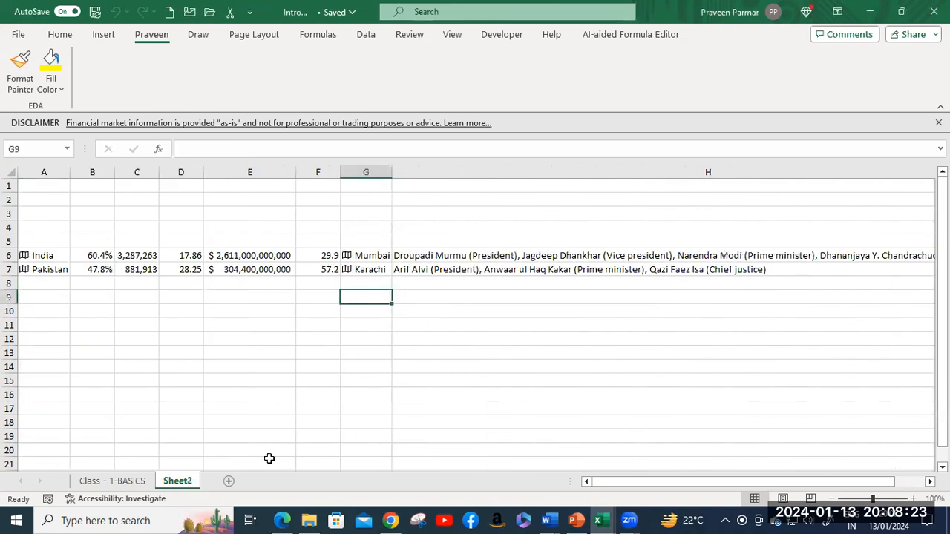
Step: Delete Sheet2 and add a new blank Sheet3
right_click(186, 483)
click(248, 268)
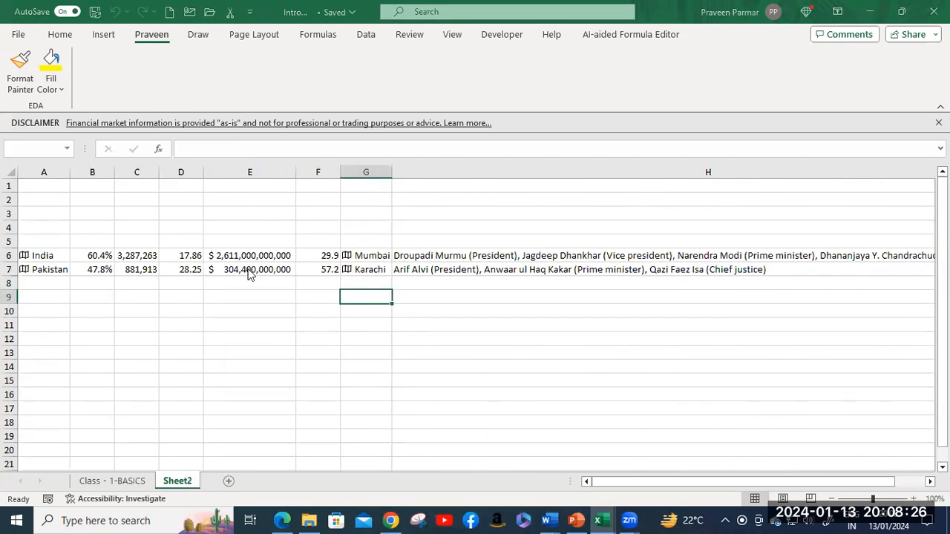
click(450, 299)
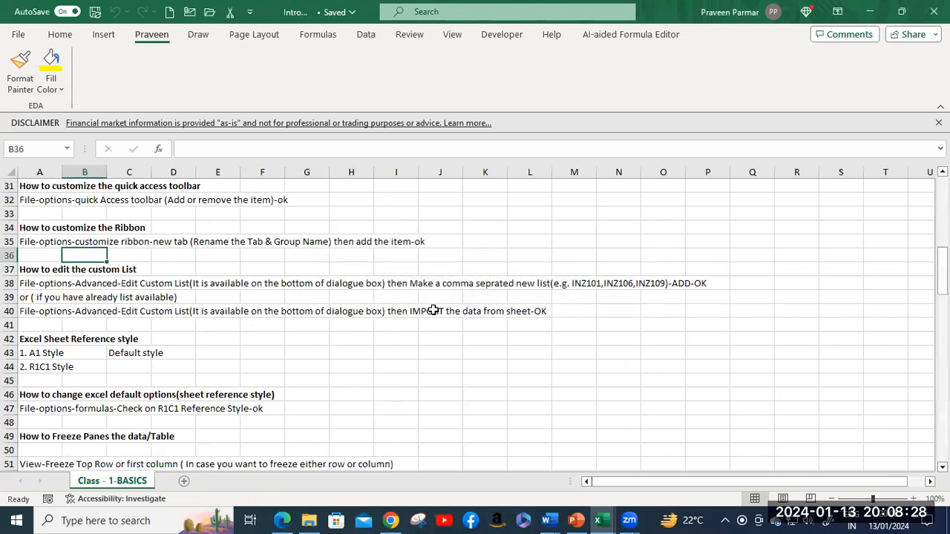
click(184, 482)
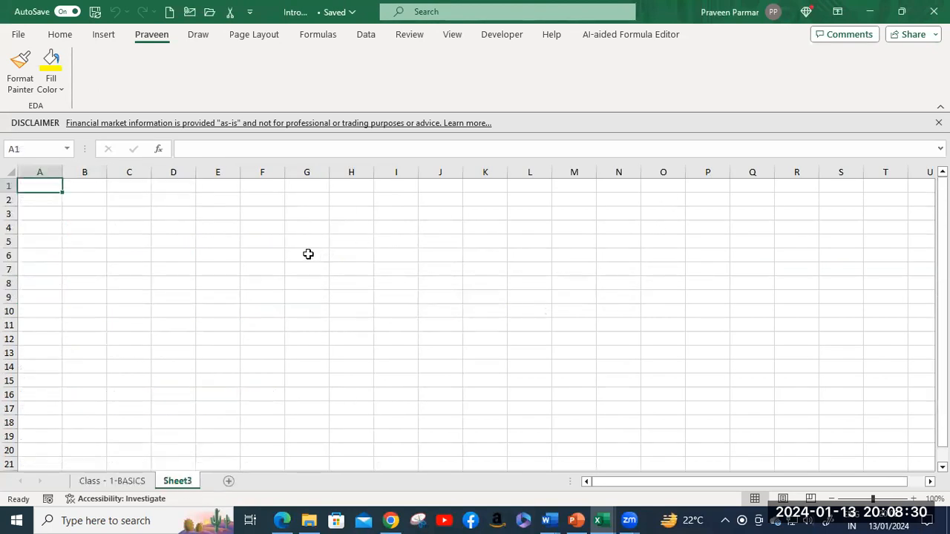
Step: Enter jan and feb in F5:F6 and fill the short months down to oct in F14
click(268, 241)
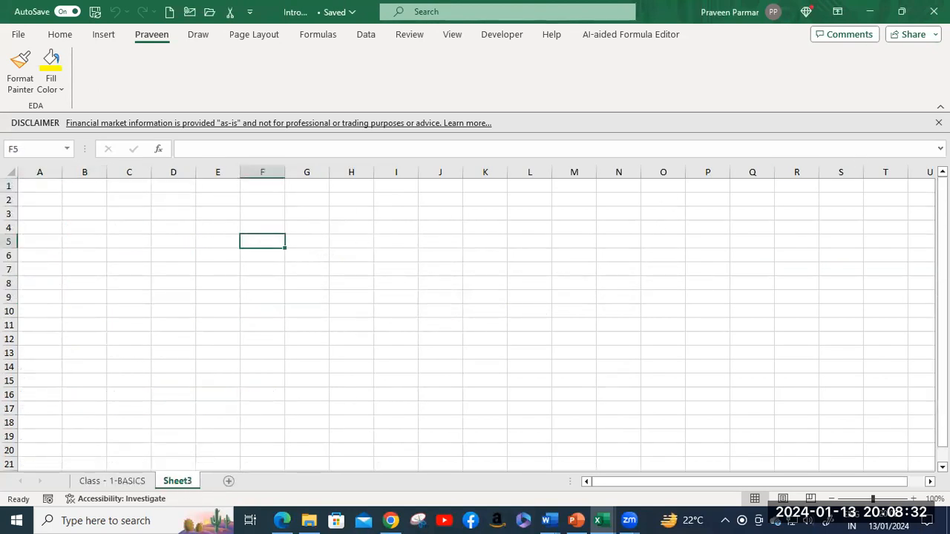
text(a)
key(BackSpace)
text(jan)
key(Return)
text(feg)
key(BackSpace)
text(b)
key(Return)
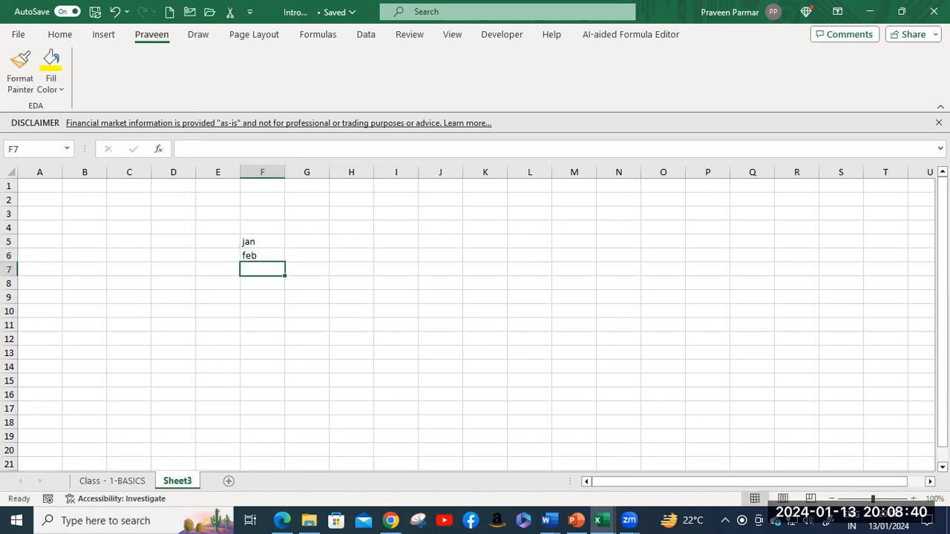
click(267, 241)
drag(267, 241, 288, 368)
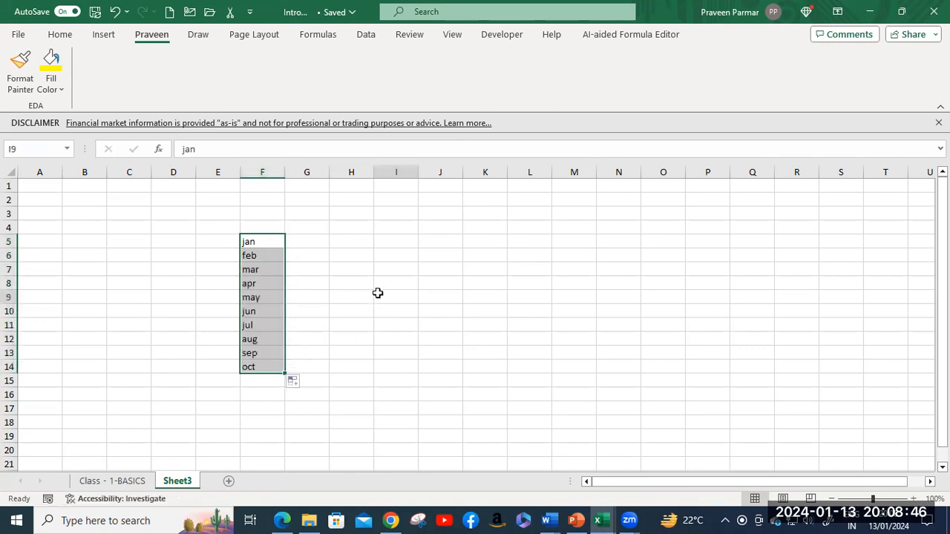
click(379, 294)
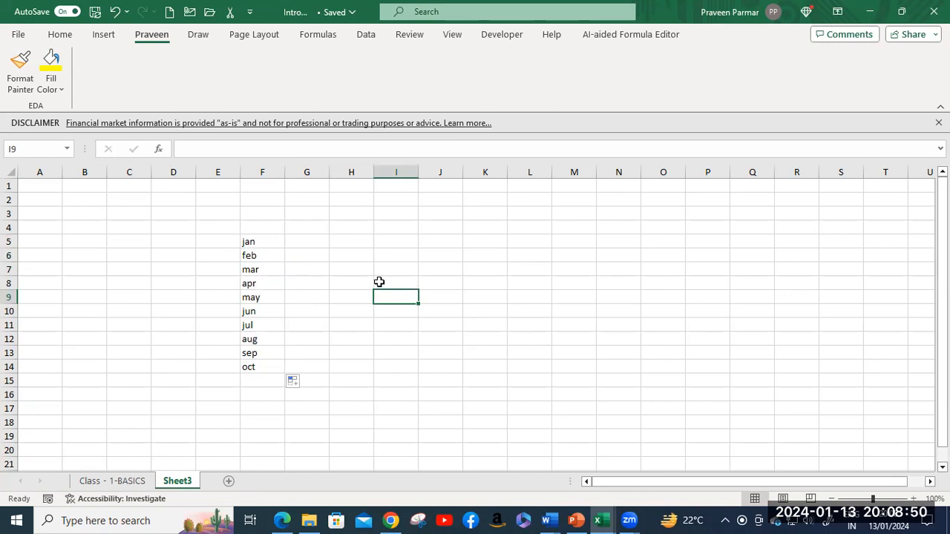
Step: Enter January and February in H5:H6 and select both cells
click(350, 239)
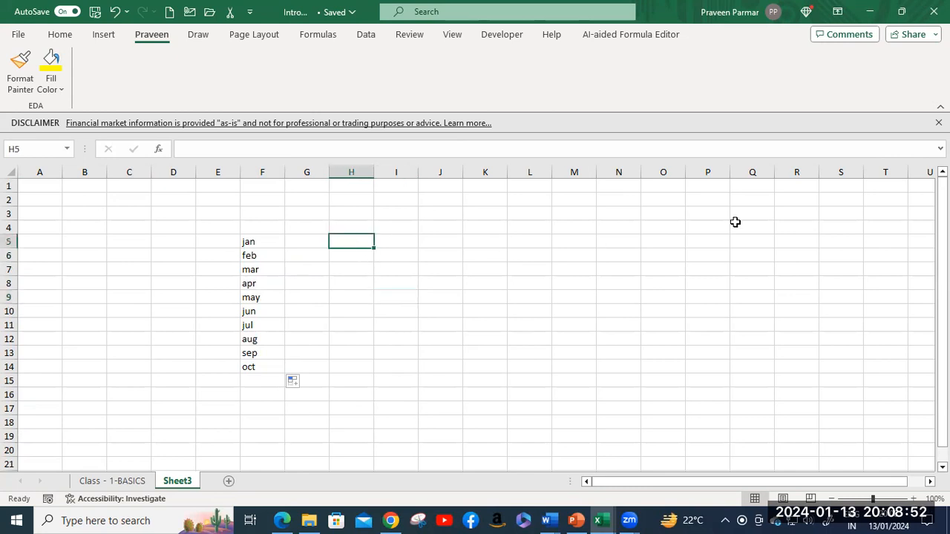
text(Jan)
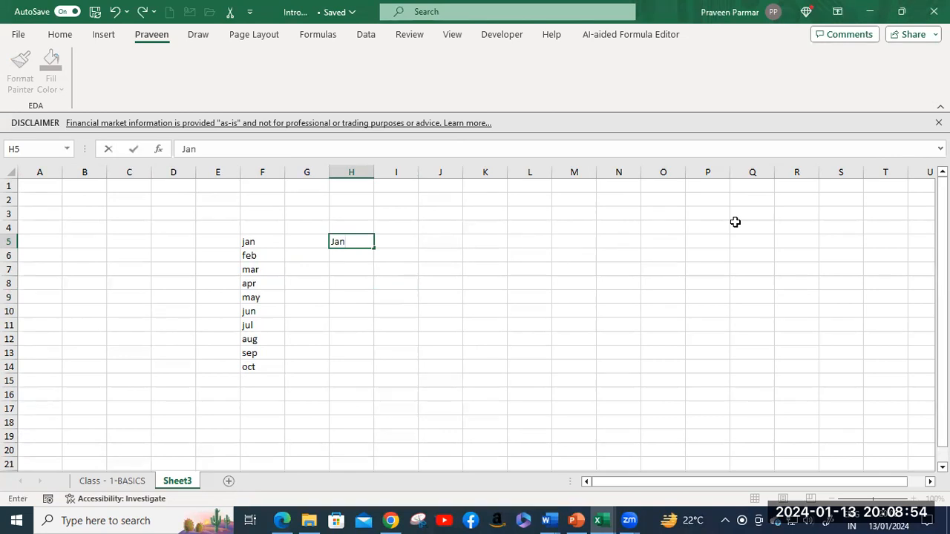
text(uary)
key(Return)
text(February)
key(Return)
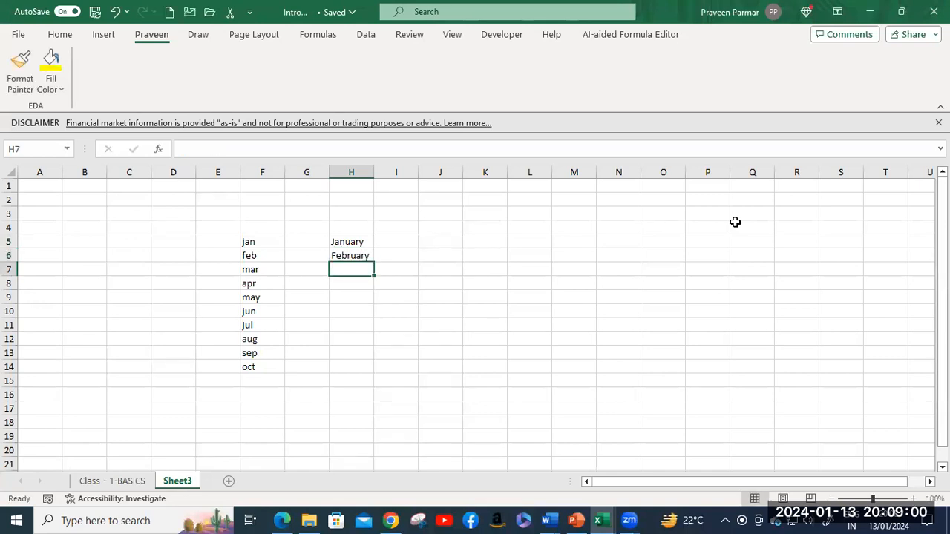
click(349, 246)
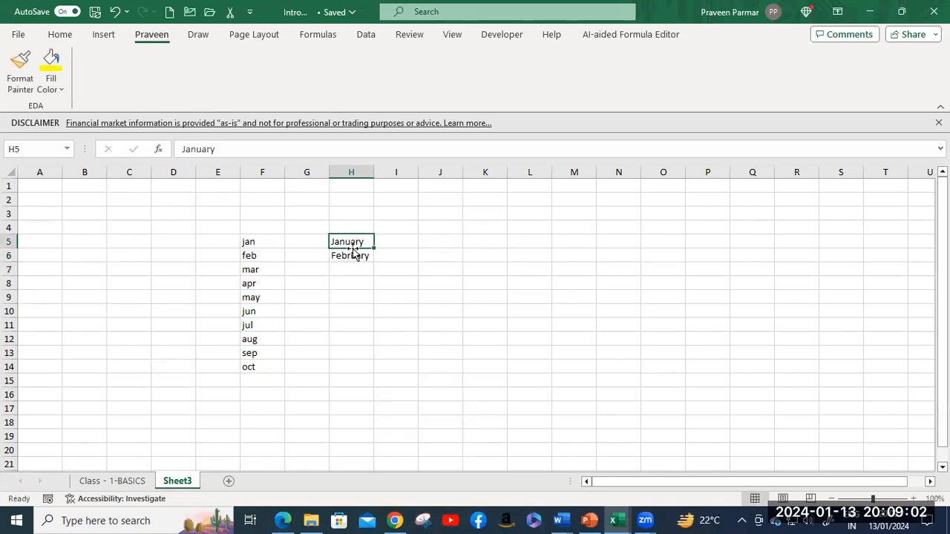
drag(354, 255, 377, 384)
Step: Extend column H to November, then fill column J from March through November
click(437, 338)
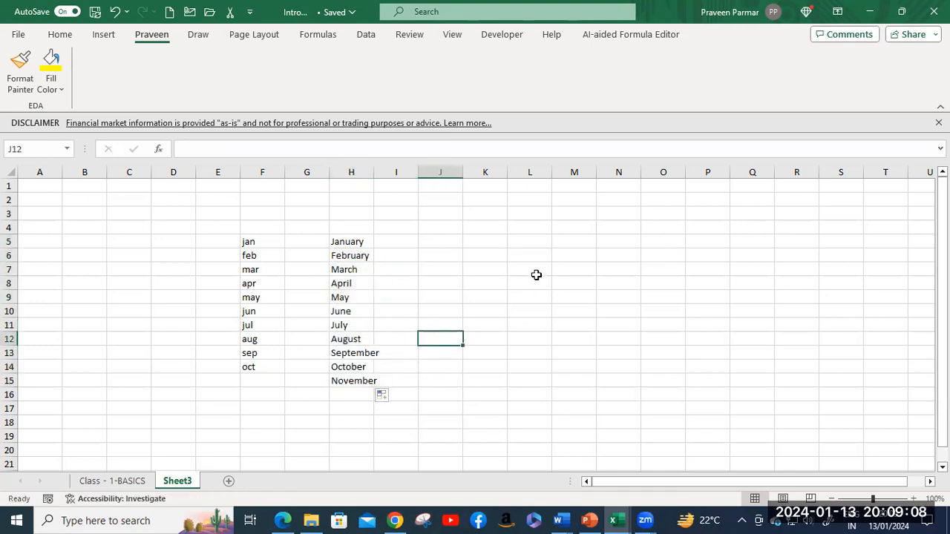
click(440, 245)
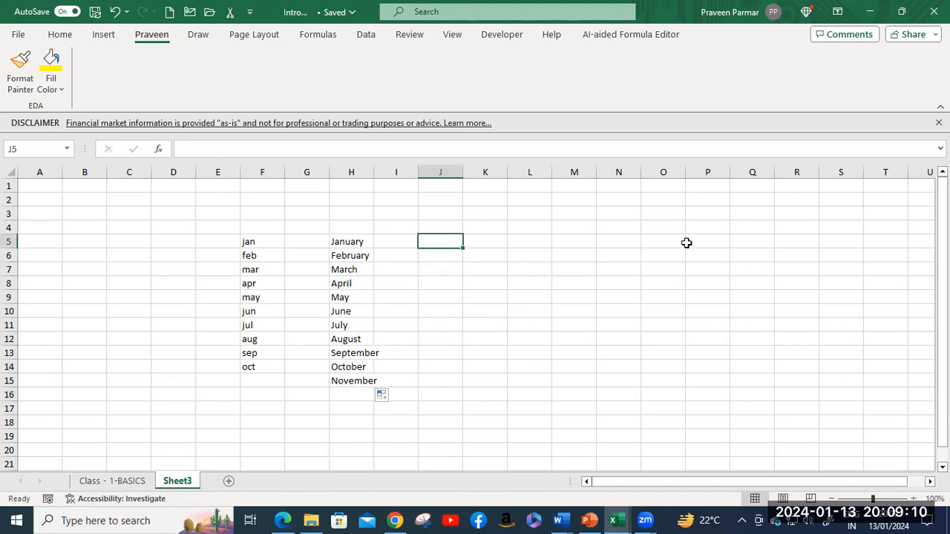
text(March)
key(Return)
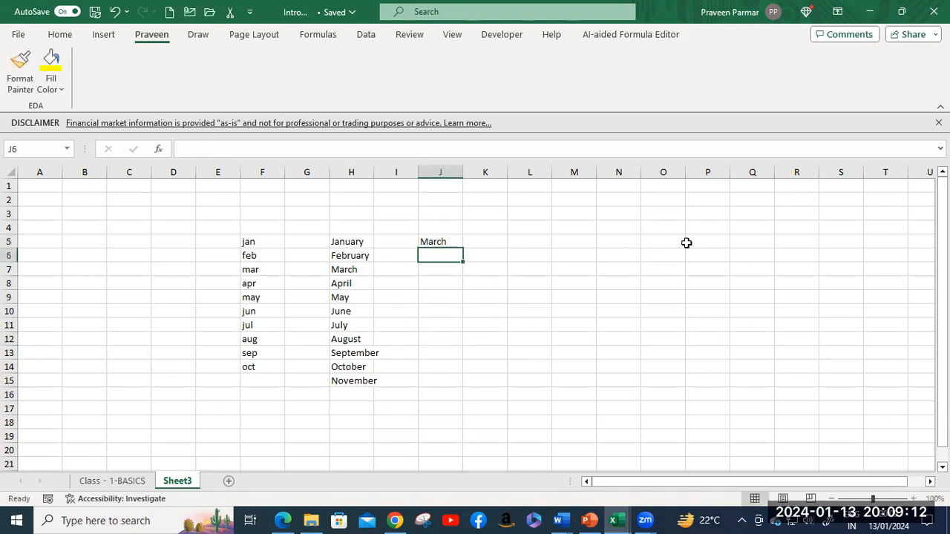
click(445, 241)
drag(464, 249, 470, 377)
click(554, 288)
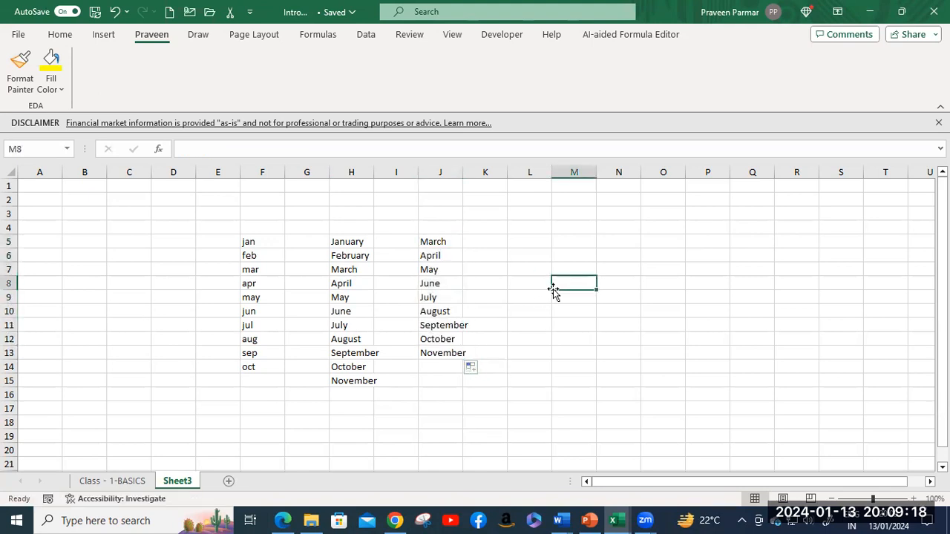
Step: Enter Wed in K5 and fill weekday abbreviations down to K16
click(497, 240)
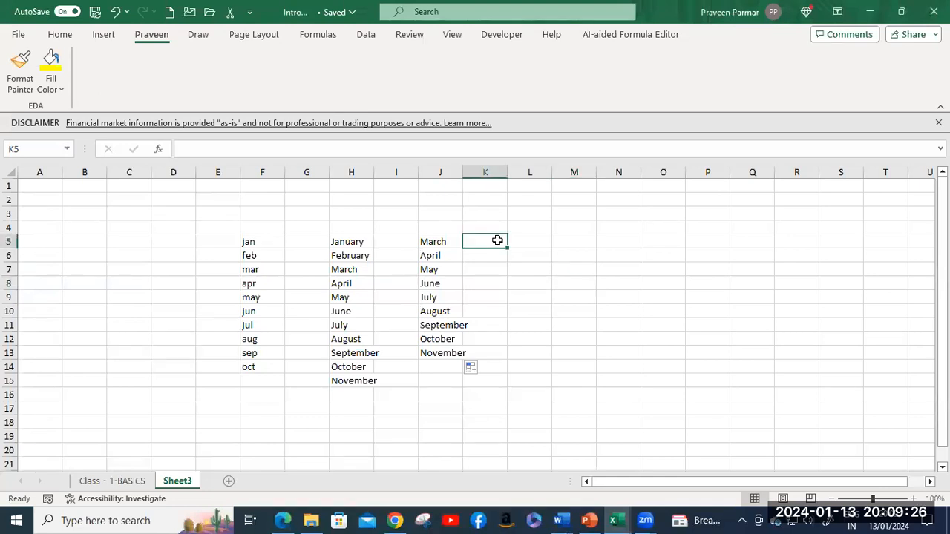
text(Wed)
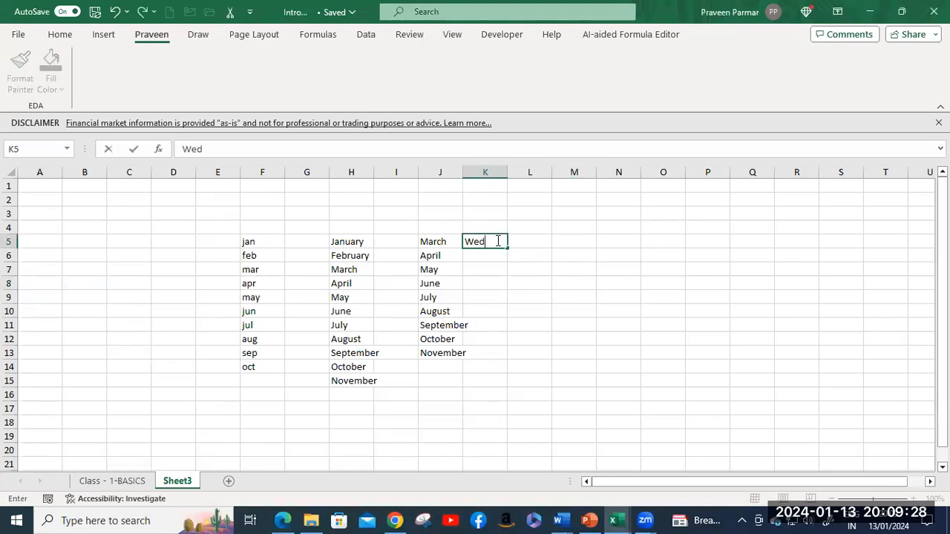
key(Return)
click(498, 241)
drag(508, 248, 515, 405)
click(597, 331)
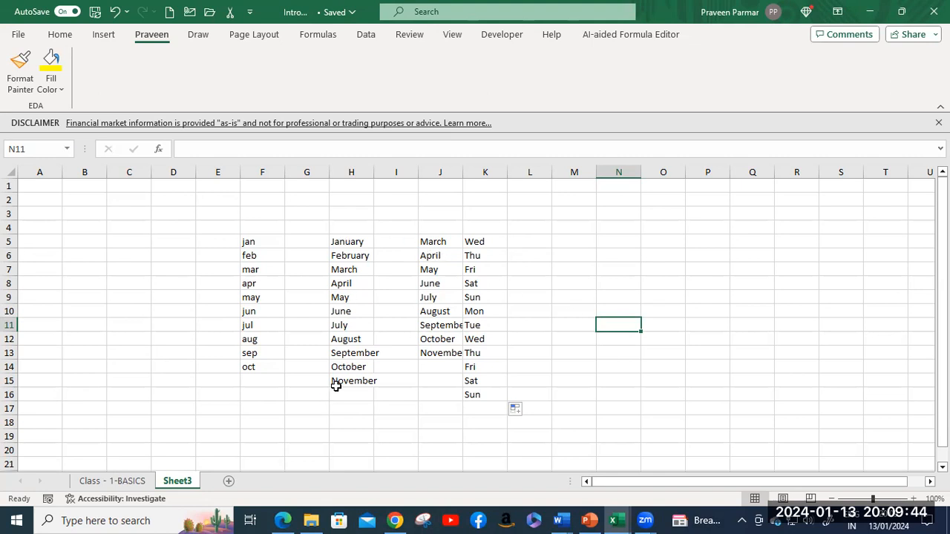
Step: Browse the Home, Insert, Draw, Page Layout, Formulas and Data ribbon tabs, ending in File view
click(59, 36)
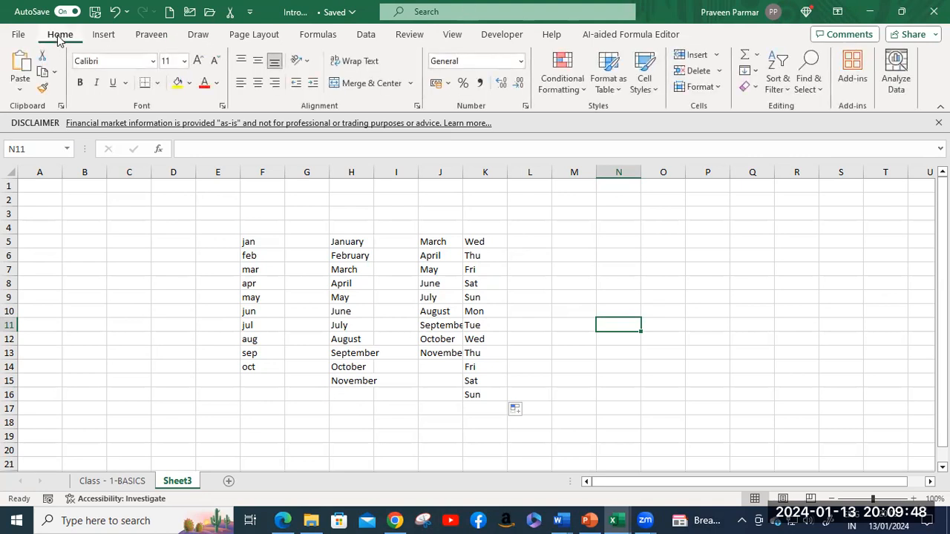
click(104, 35)
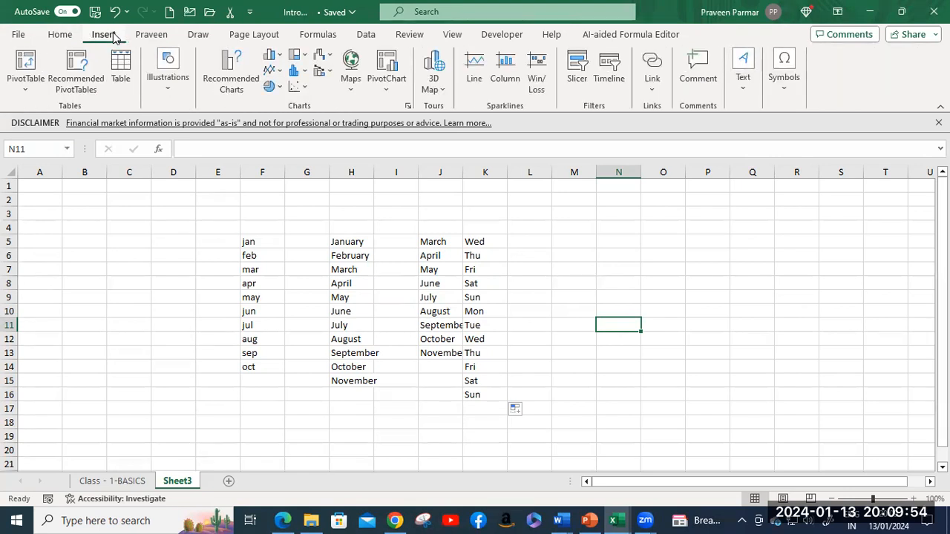
click(198, 37)
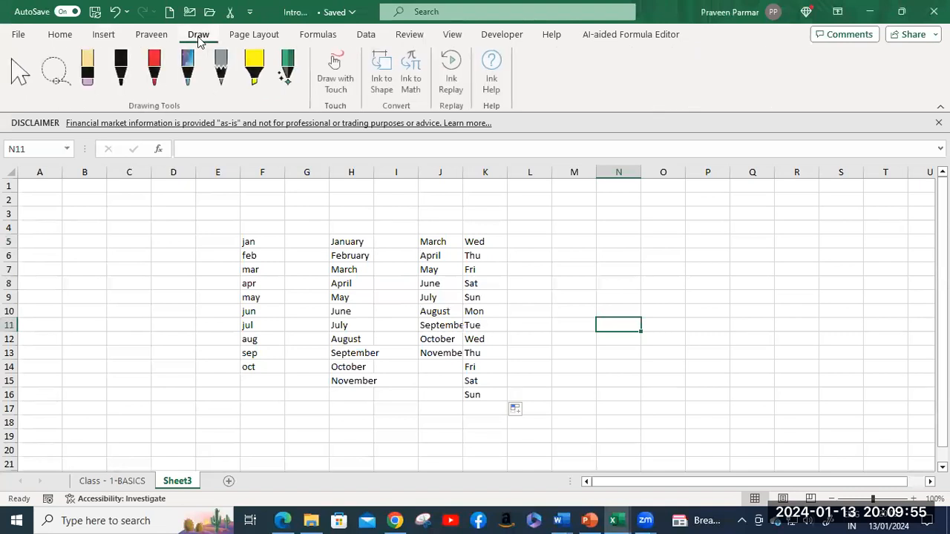
click(260, 37)
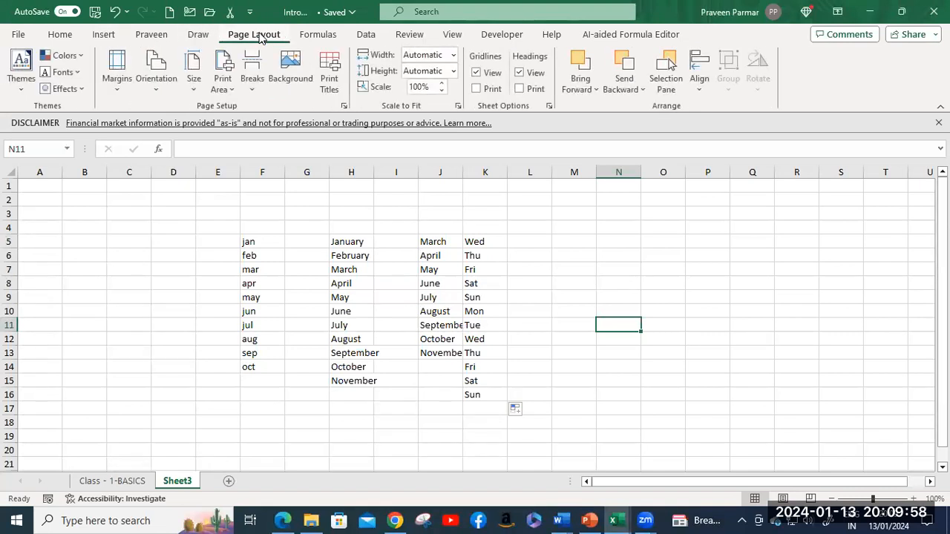
click(305, 35)
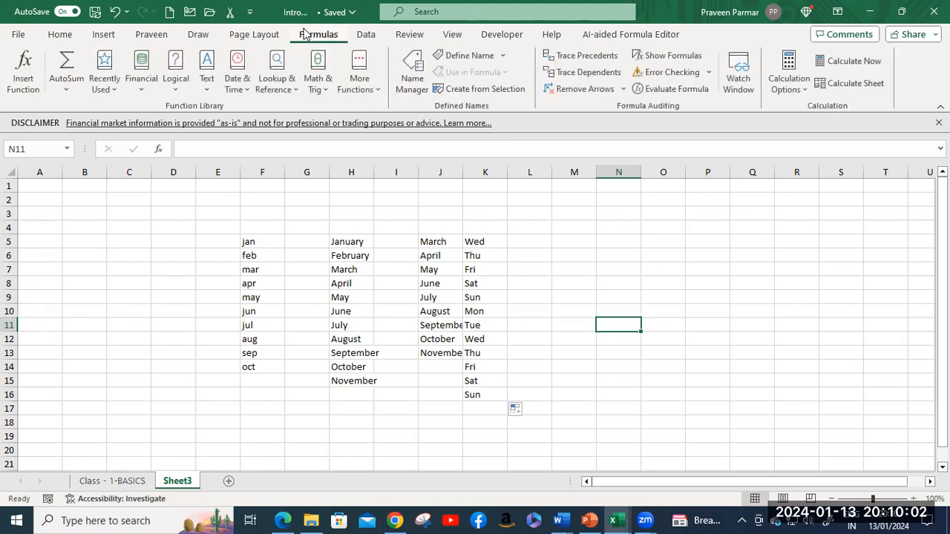
click(365, 37)
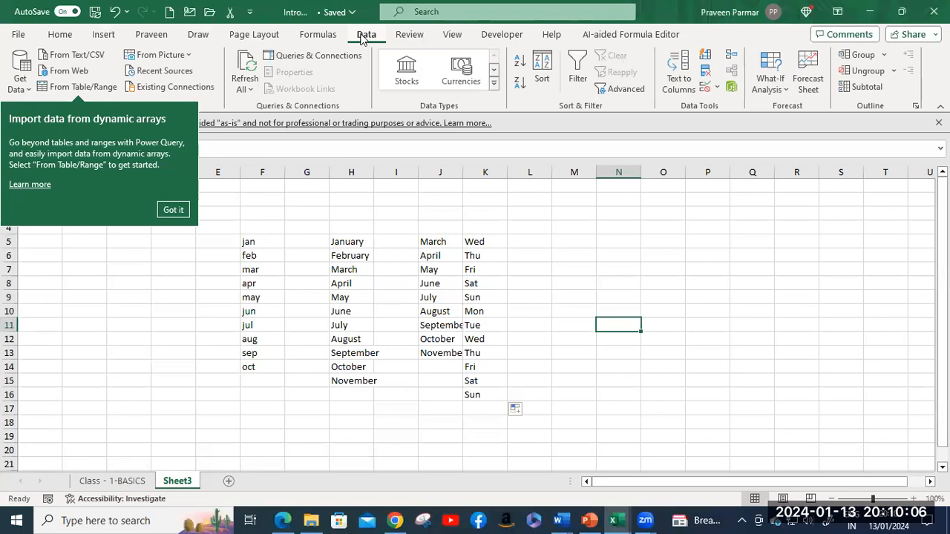
click(18, 36)
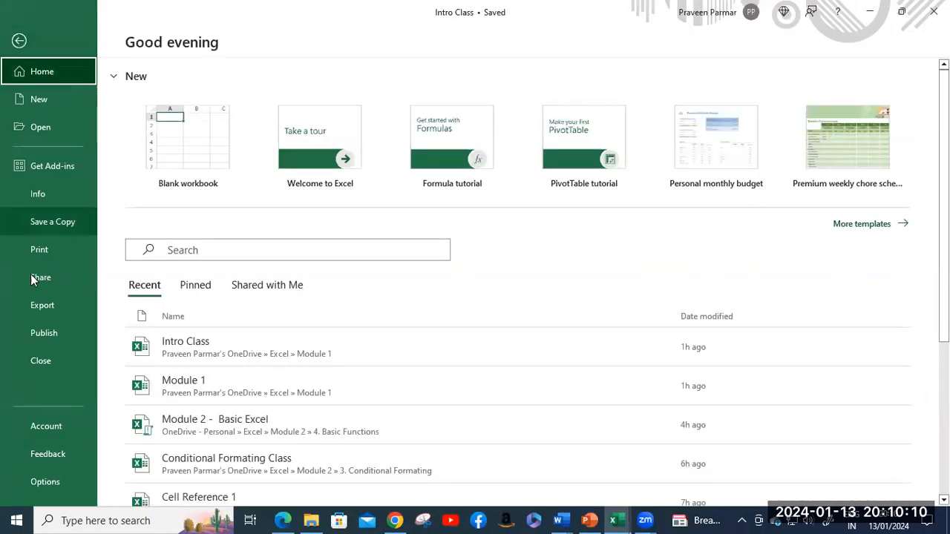
Step: In Excel Options > Advanced, scroll down to General and open Edit Custom Lists
key(Escape)
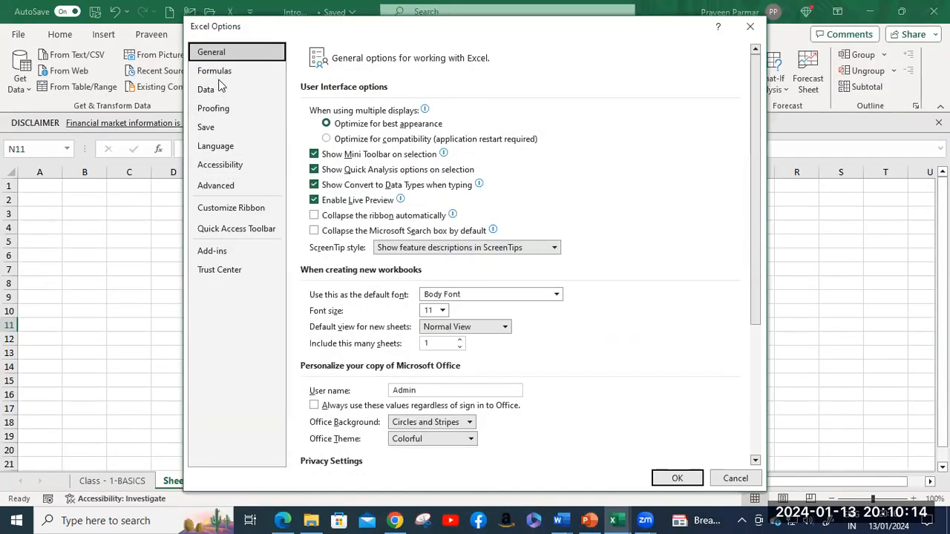
click(228, 190)
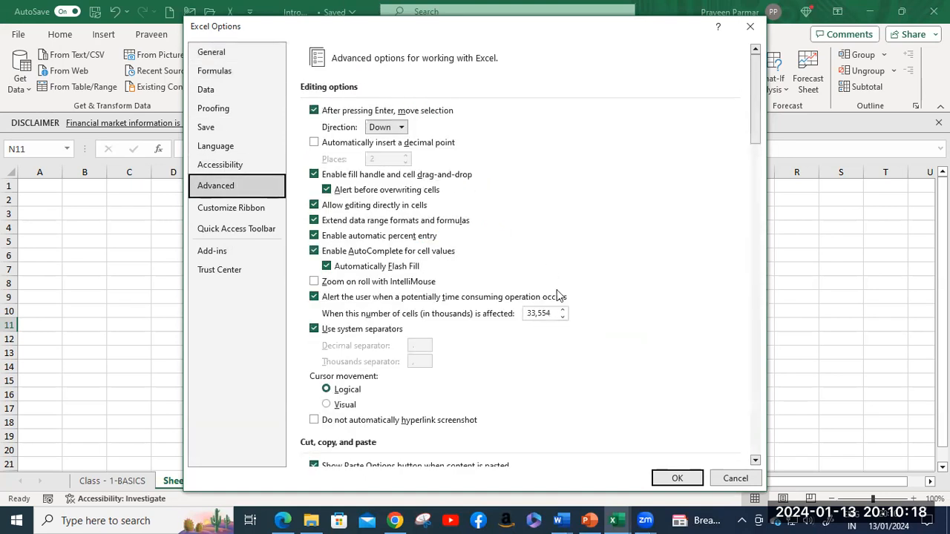
scroll(600, 304, down, 5)
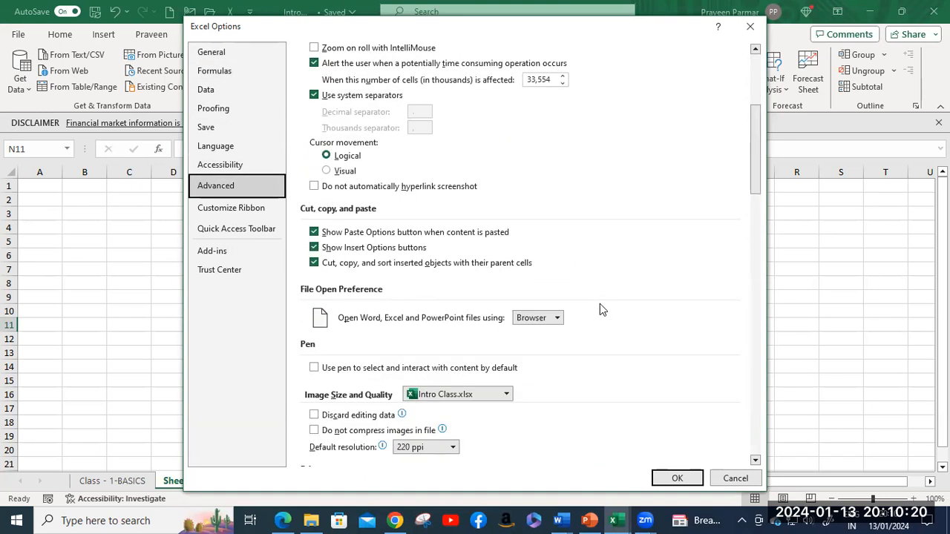
scroll(600, 304, down, 4)
scroll(602, 305, down, 6)
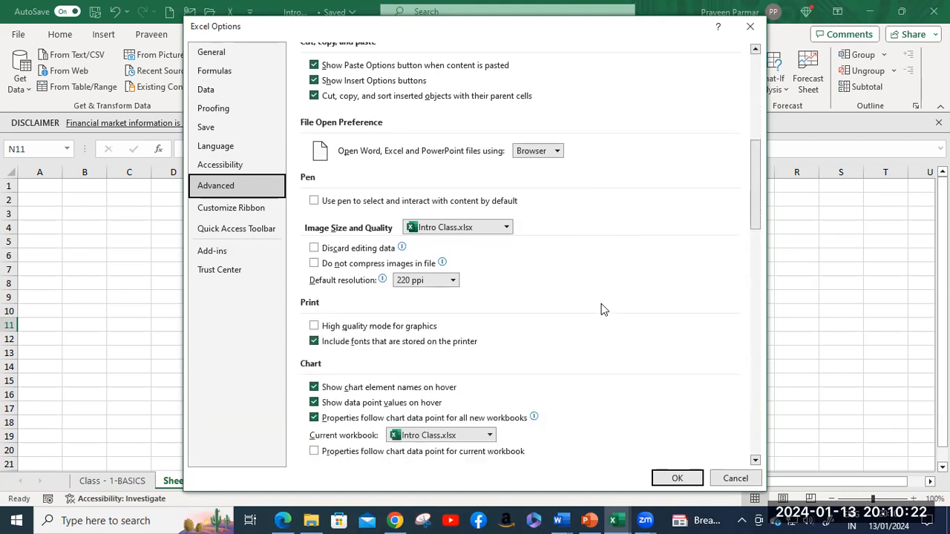
scroll(602, 310, down, 7)
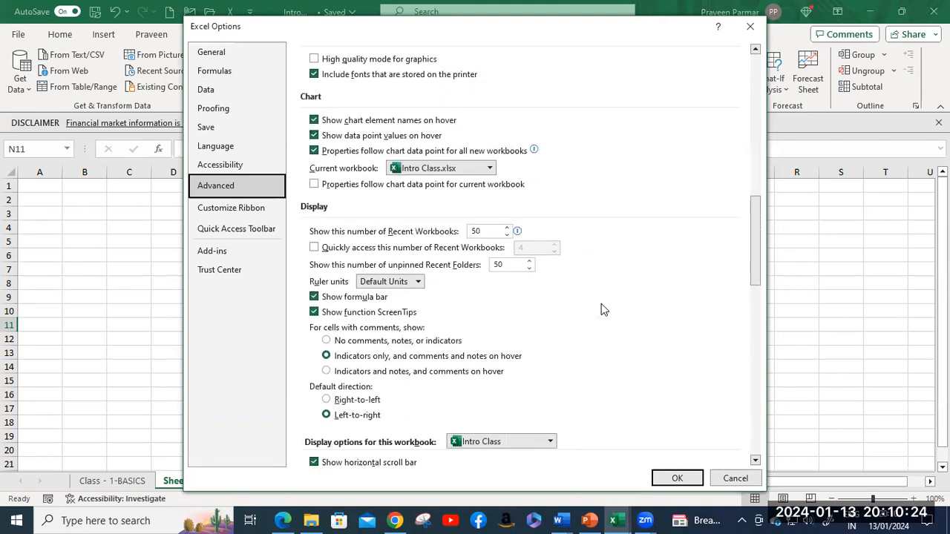
scroll(604, 308, down, 3)
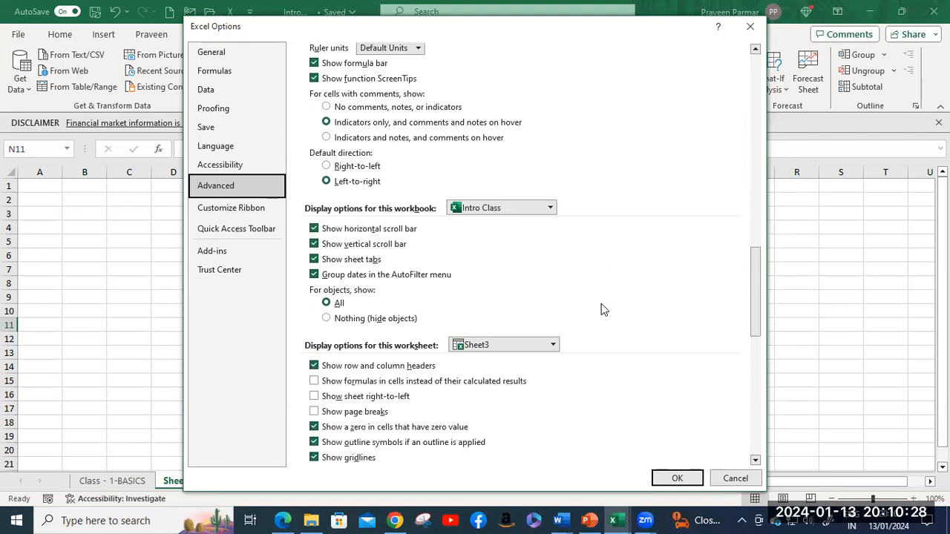
scroll(602, 309, down, 3)
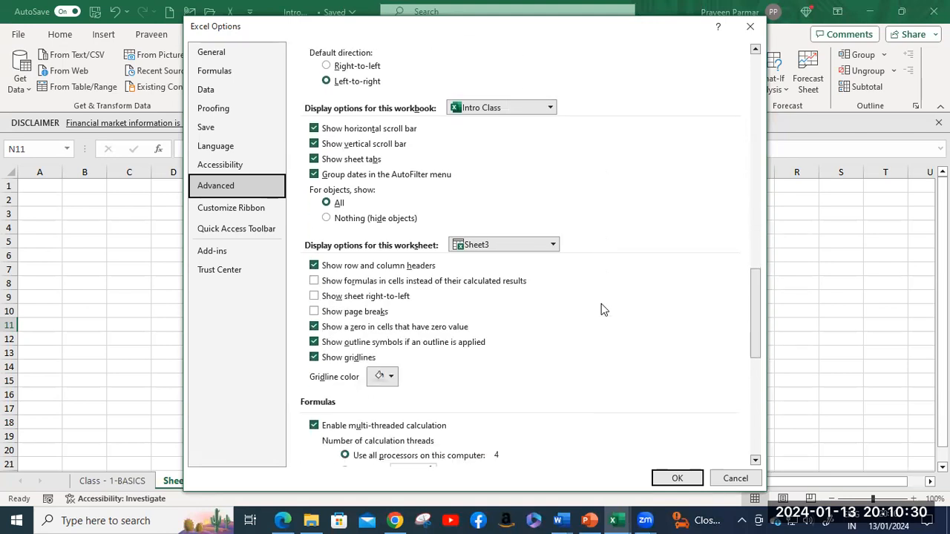
scroll(602, 310, down, 4)
scroll(602, 310, down, 3)
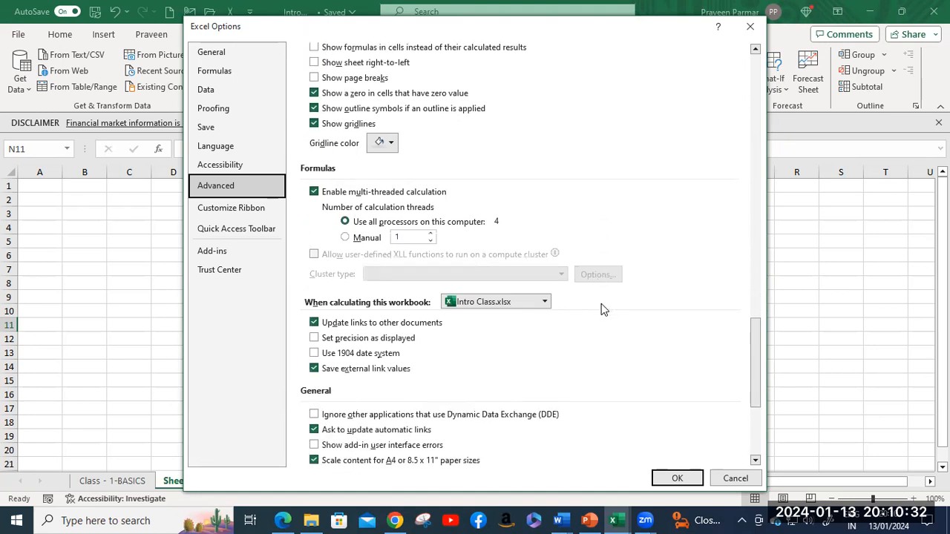
scroll(602, 310, down, 4)
scroll(601, 304, down, 2)
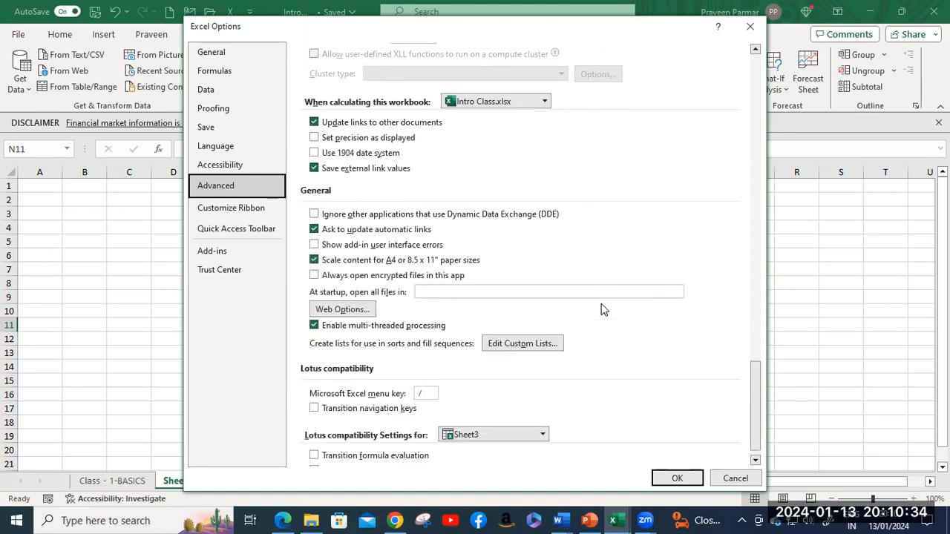
click(508, 345)
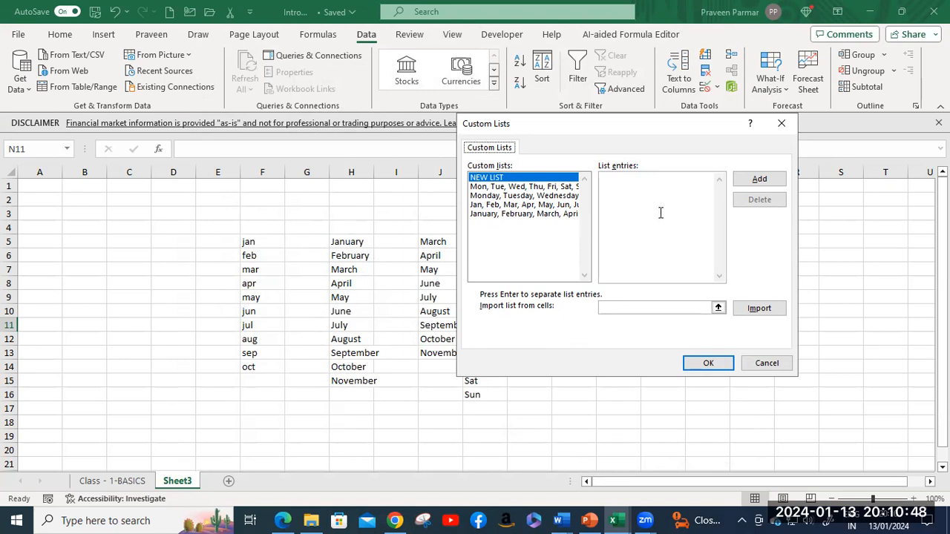
Step: Enter the six student names as list entries, add them as a custom list, and close Options
click(635, 182)
text(Afs)
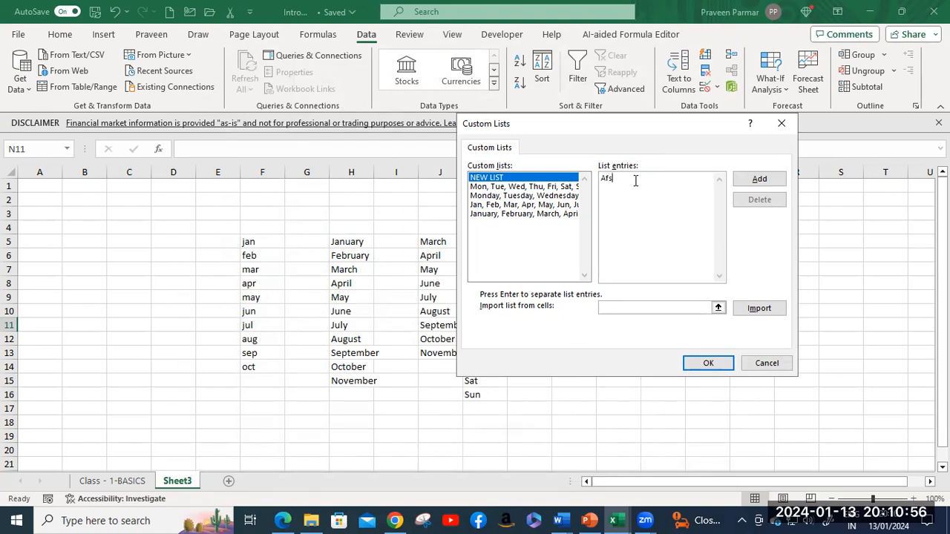
text(haan)
key(Return)
text(Dhan)
text(an)
text(ja)
text(Shar)
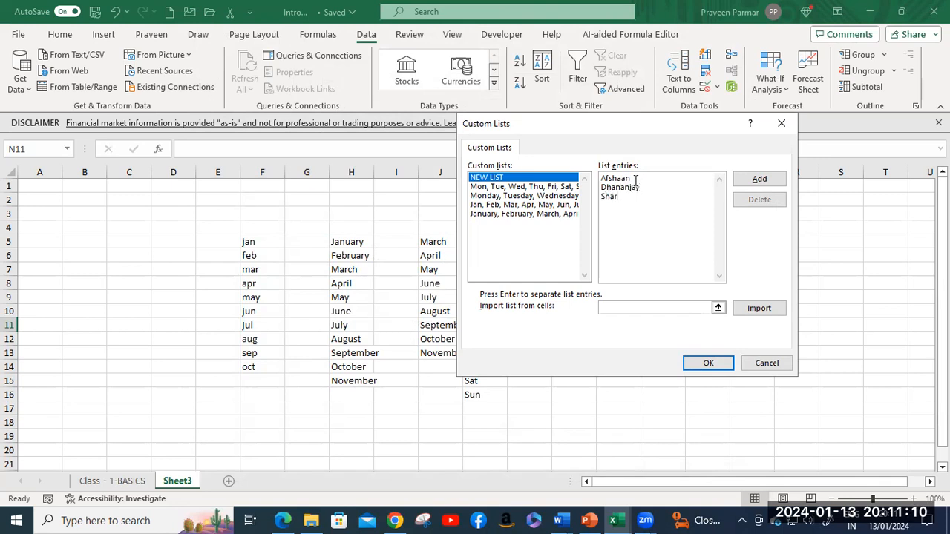
text(il)
text(endra)
text(Shir)
text(ja)
key(Return)
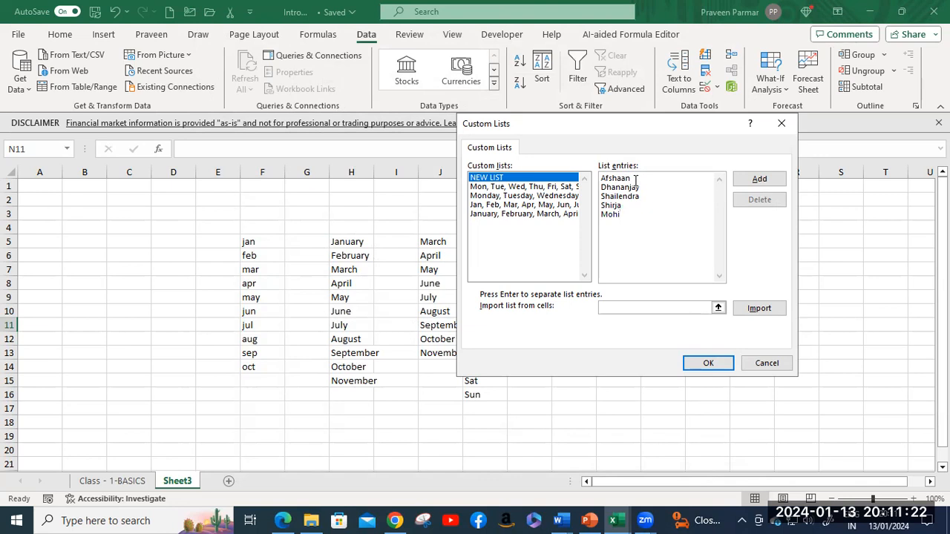
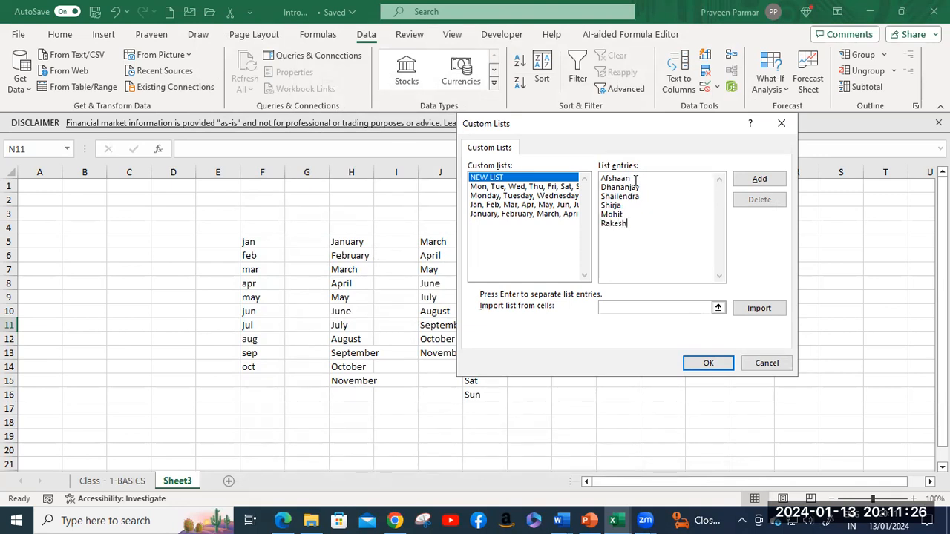
click(758, 182)
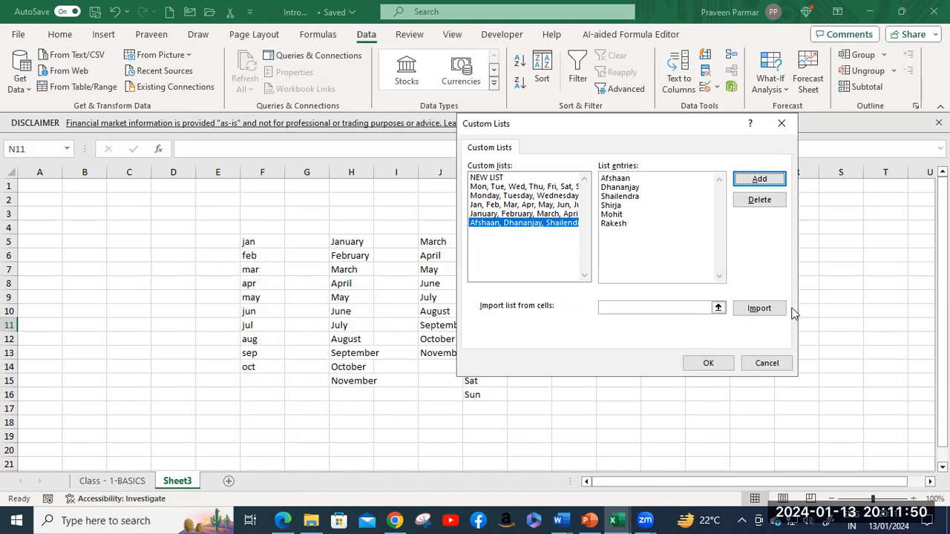
click(709, 363)
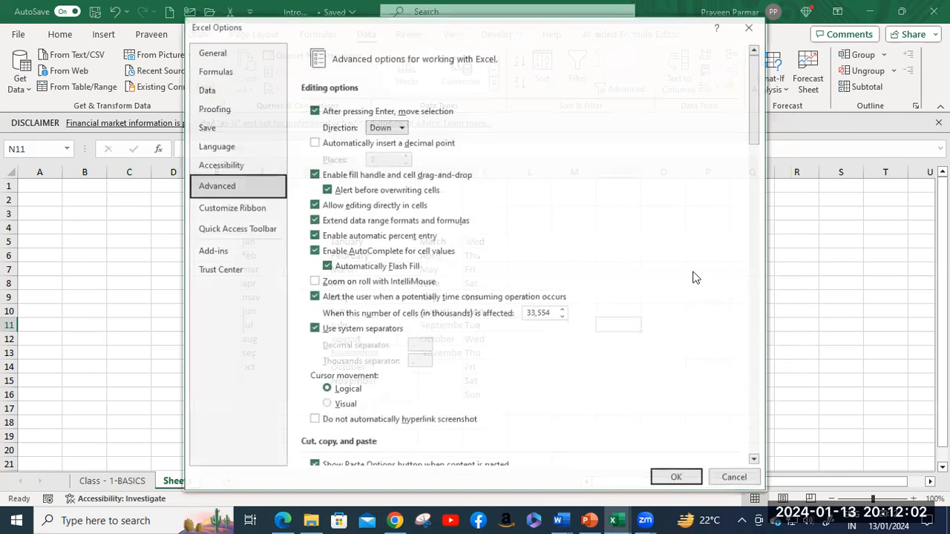
click(676, 478)
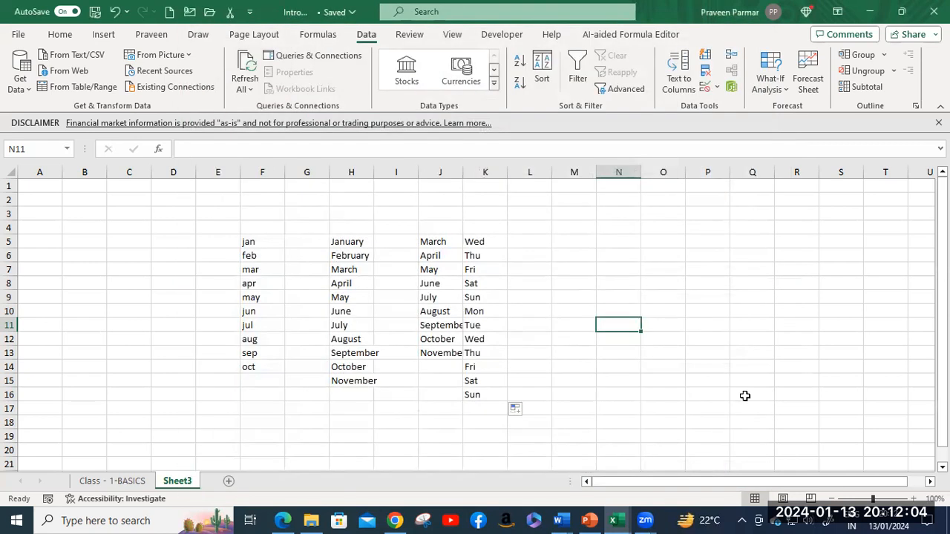
Step: Enter a student's name in M6 and fill the custom name list down to M12
click(566, 257)
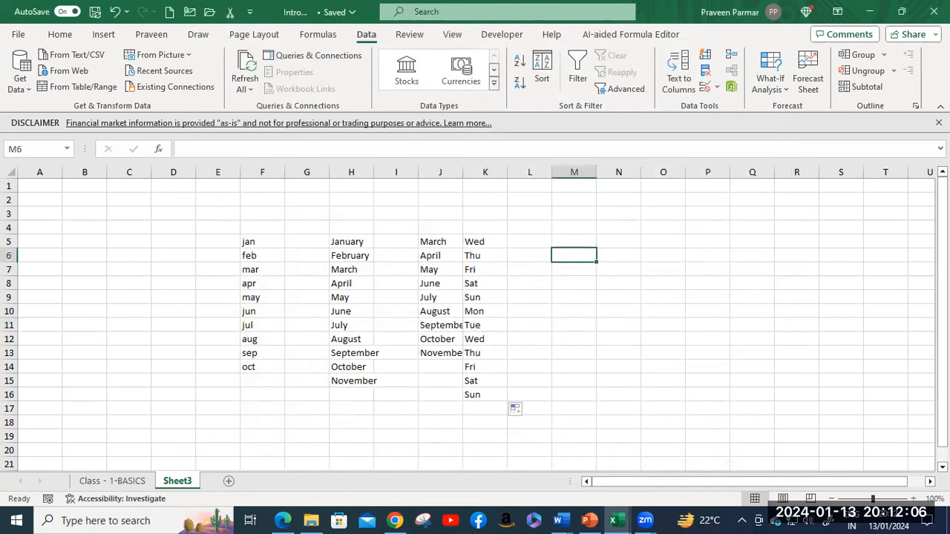
text(D)
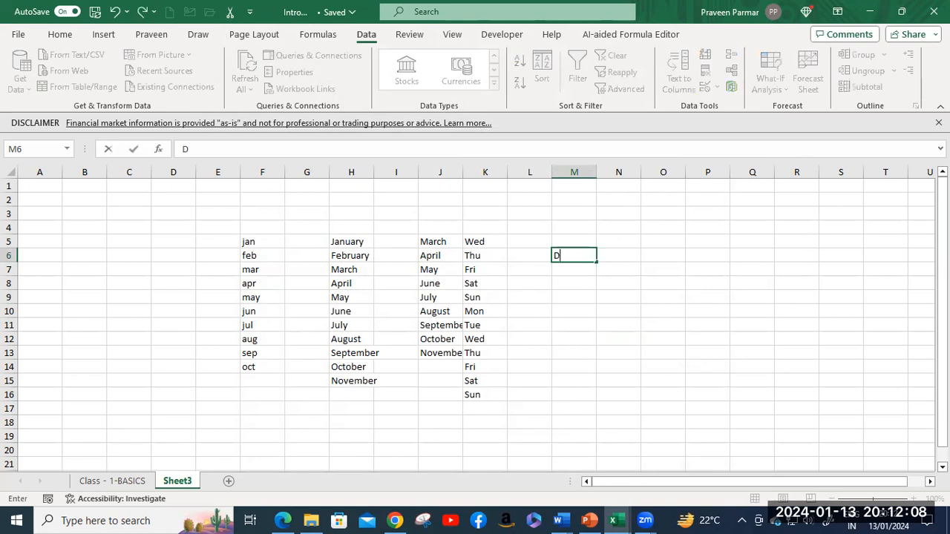
text(hananjay)
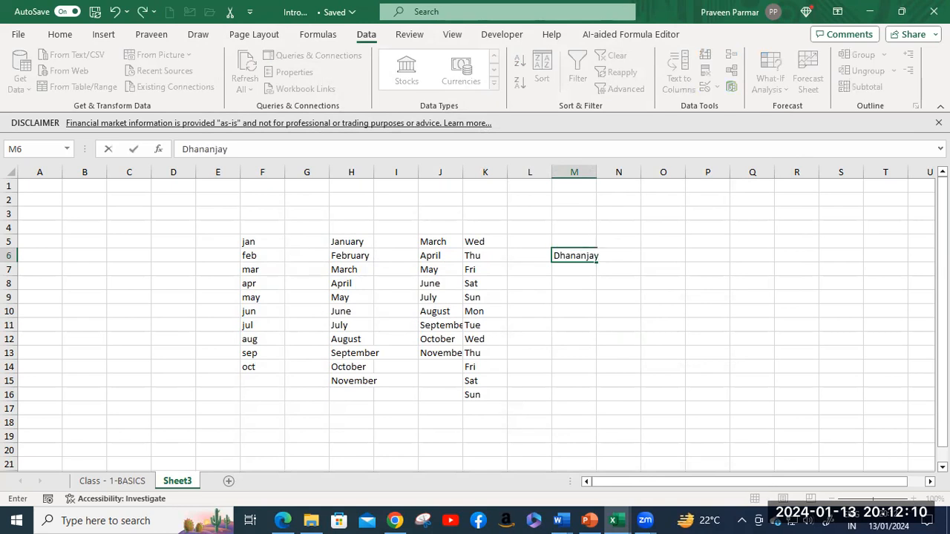
key(Return)
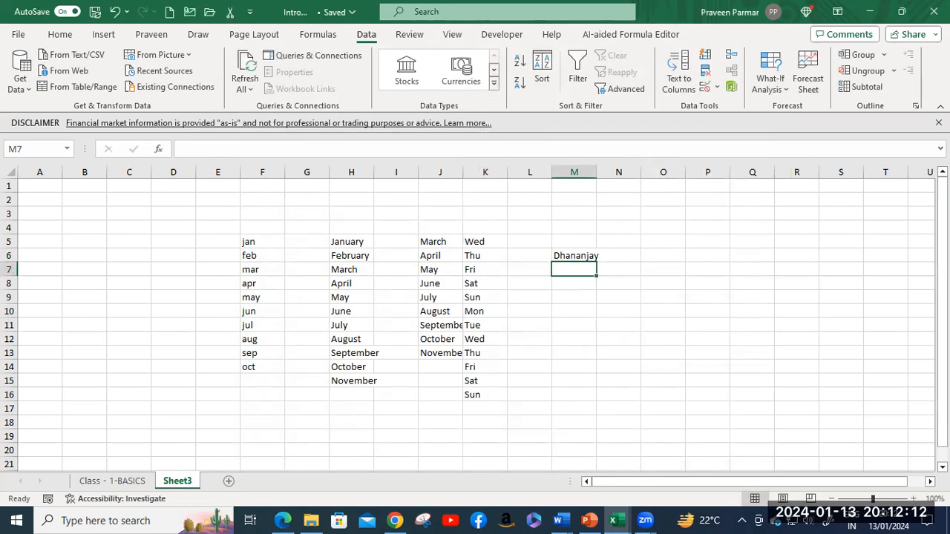
click(594, 257)
drag(598, 257, 600, 348)
click(639, 296)
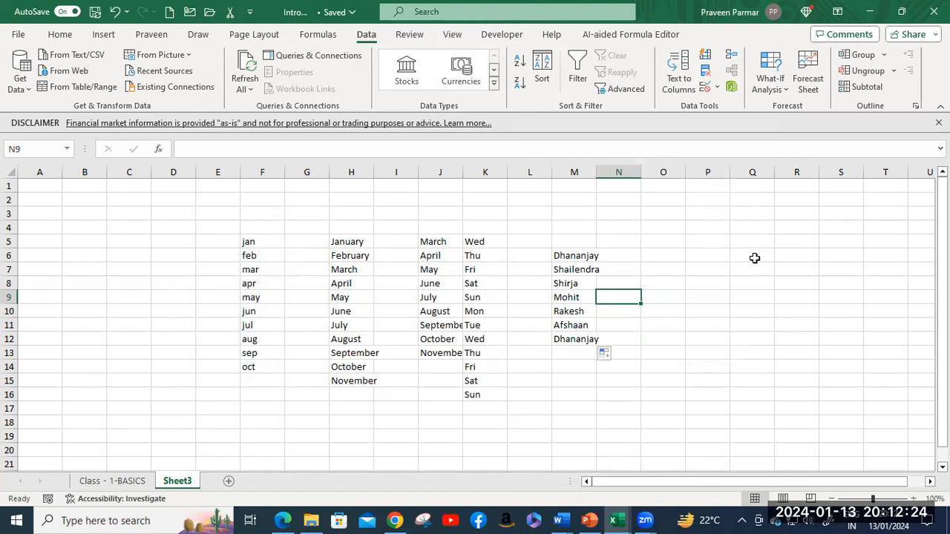
Step: Start a second series with a different name in O6 and fill it down to O14
click(672, 257)
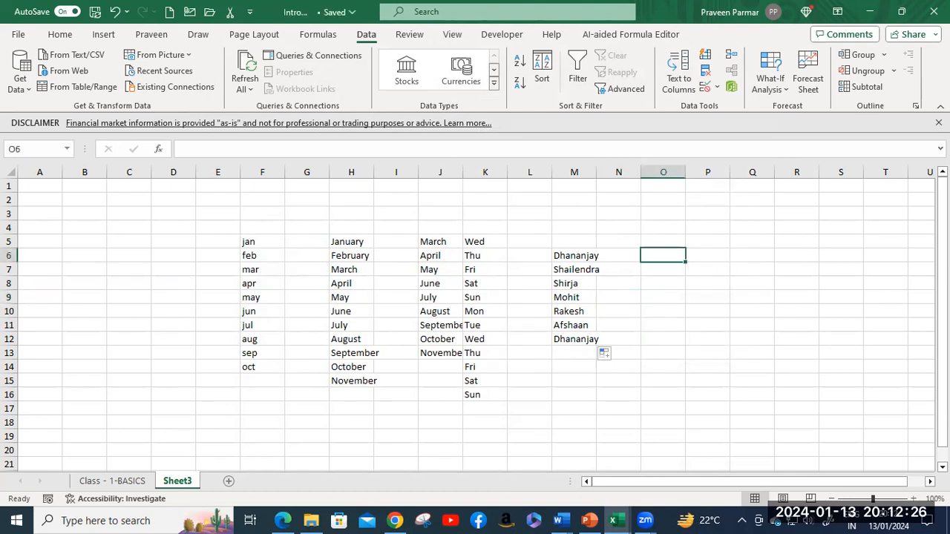
text(S)
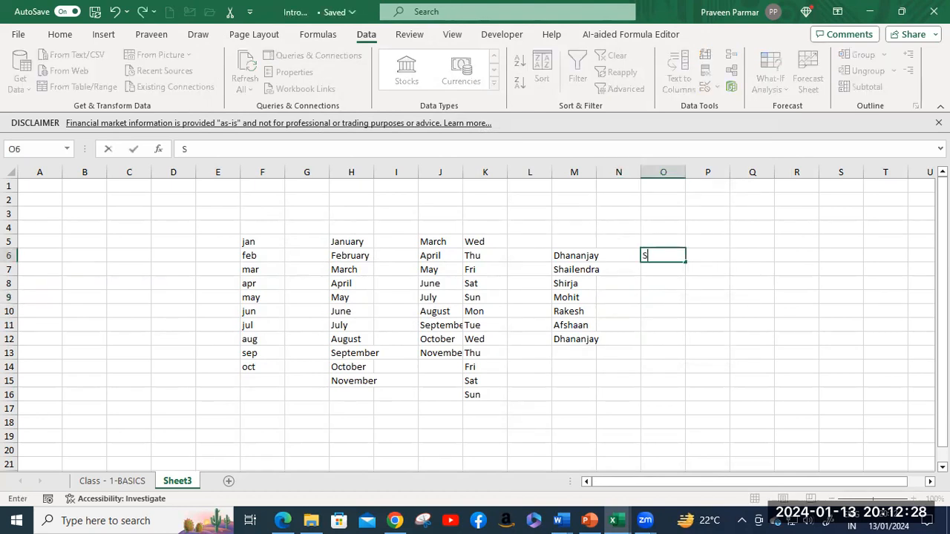
text(hirja)
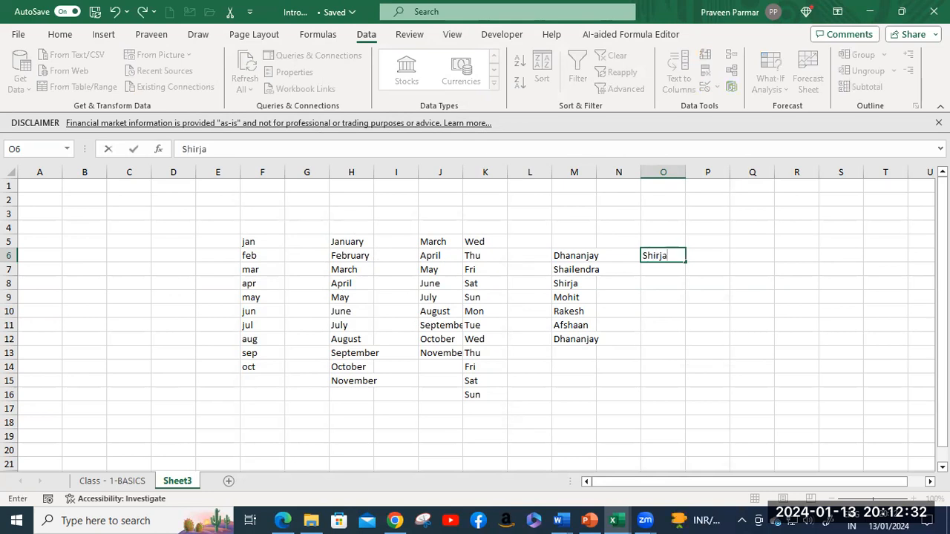
key(Return)
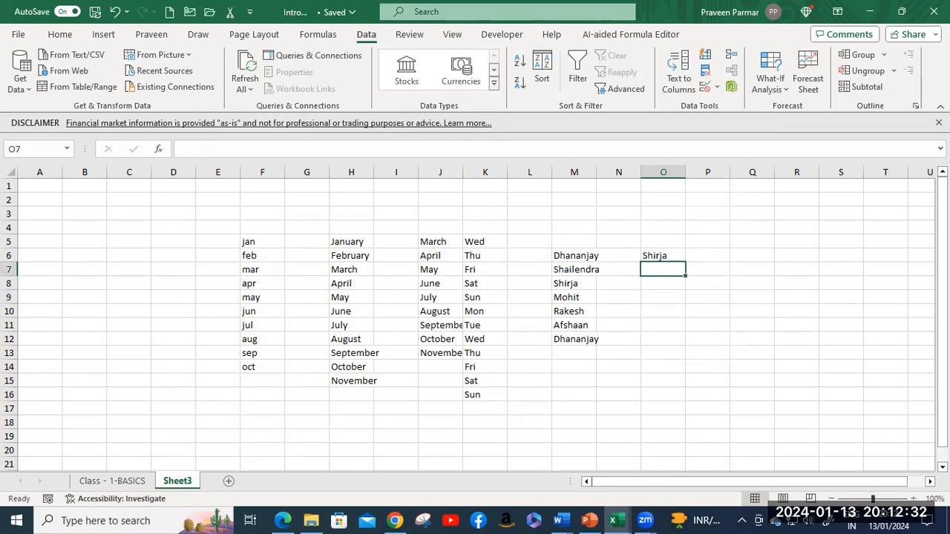
click(674, 258)
drag(683, 260, 687, 371)
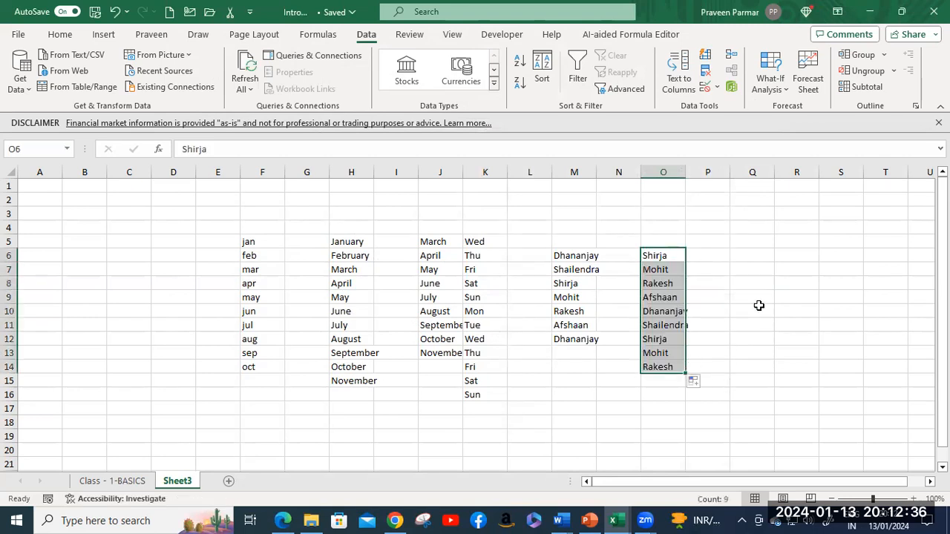
click(756, 307)
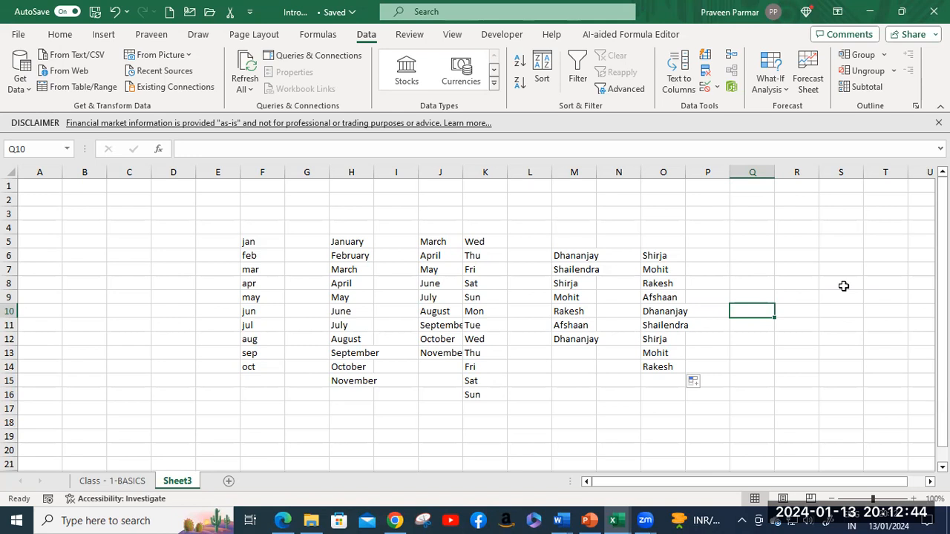
Step: Switch to the Class - 1-BASICS sheet and select the custom list notes in A38
click(101, 480)
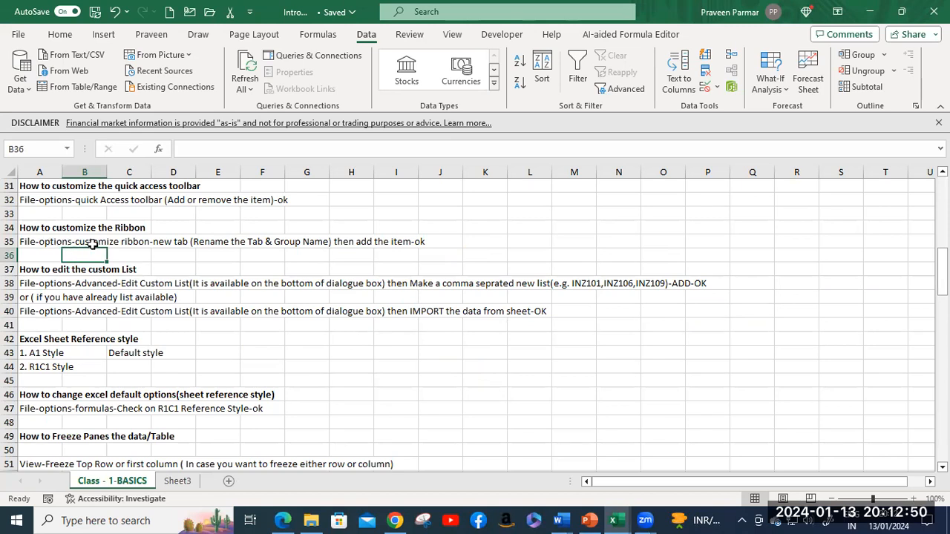
click(101, 286)
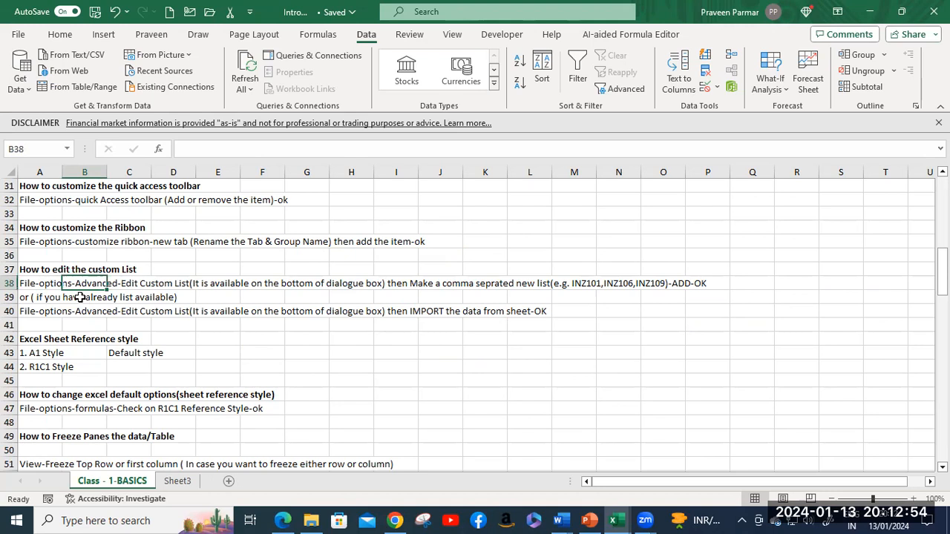
click(48, 287)
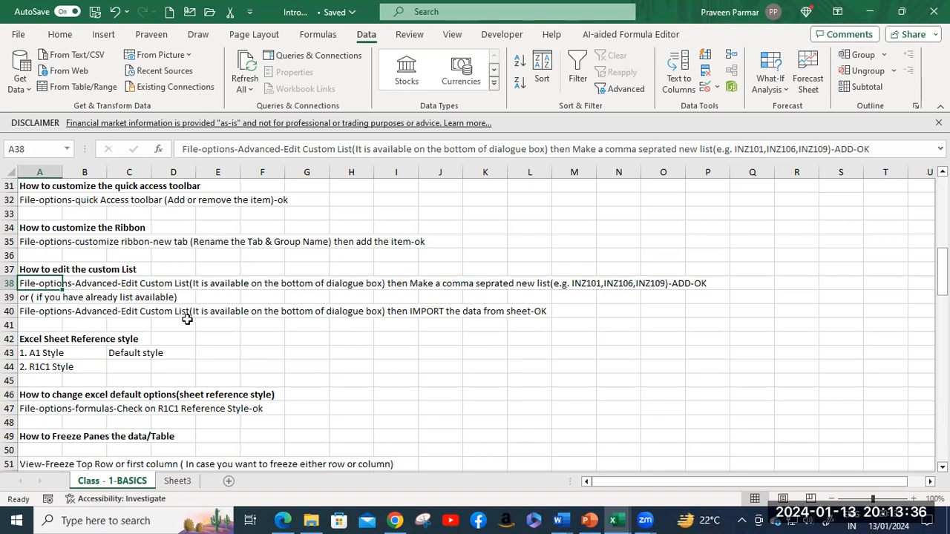
Step: Return to Sheet3, select N3 and move right along row 3 toward the empty columns
click(176, 482)
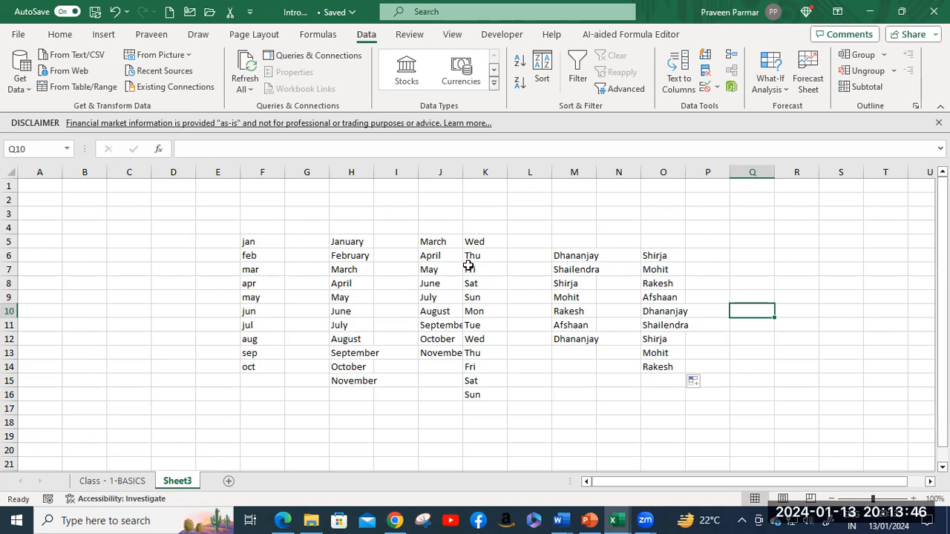
click(614, 213)
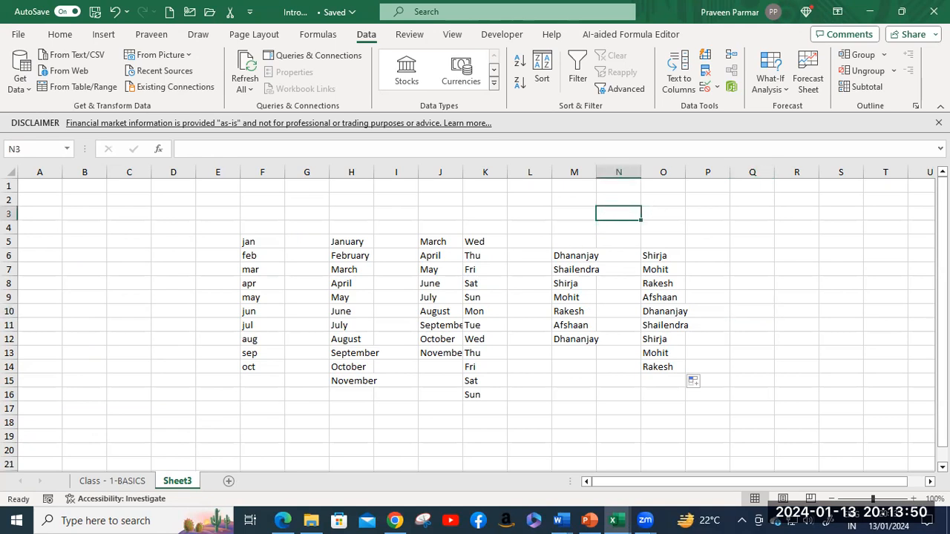
key(Right)
key(Right)
key(Right)
key(Right)
key(Right)
key(Right)
key(Right)
key(Right)
key(Right)
key(Right)
key(Right)
key(Right)
key(Right)
key(Right)
key(Right)
key(Right)
key(Right)
key(Right)
key(Right)
key(Right)
key(Right)
key(Right)
key(Right)
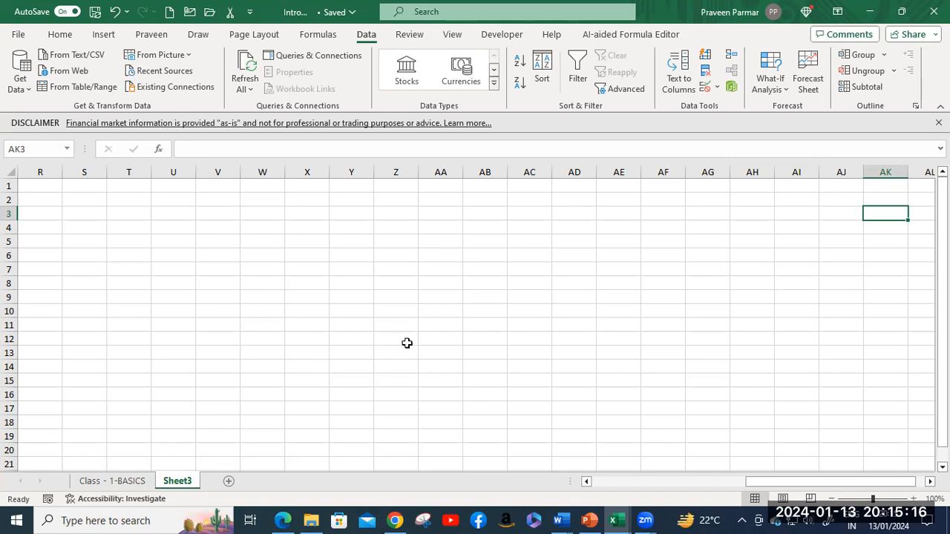
Step: On Class - 1-BASICS, select the reference style notes in A42, C43 and A44
click(130, 483)
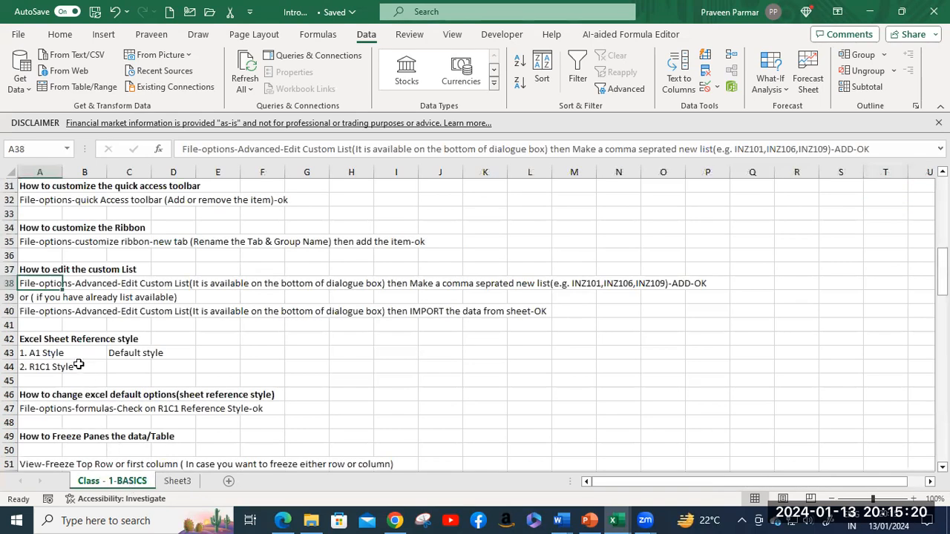
click(113, 339)
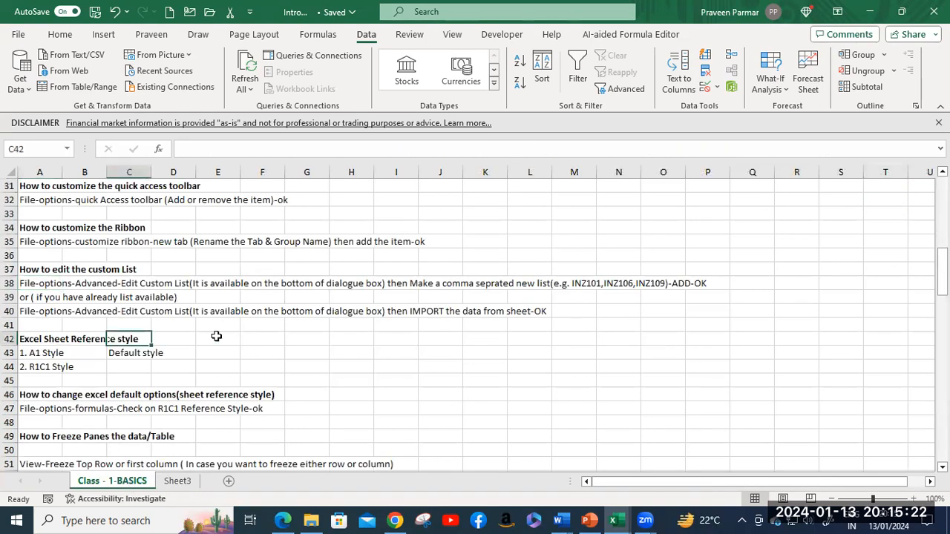
scroll(216, 333, down, 2)
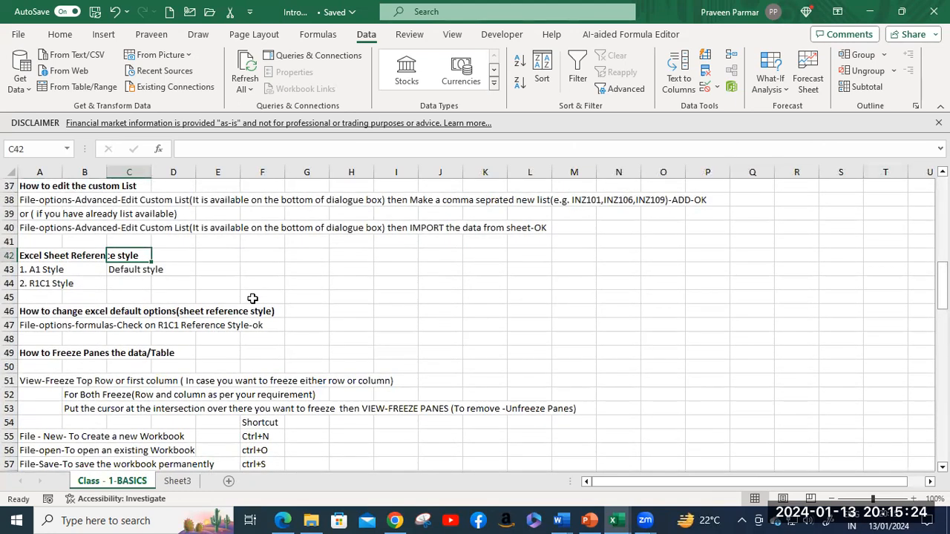
ctrl+scroll(257, 298, up, 2)
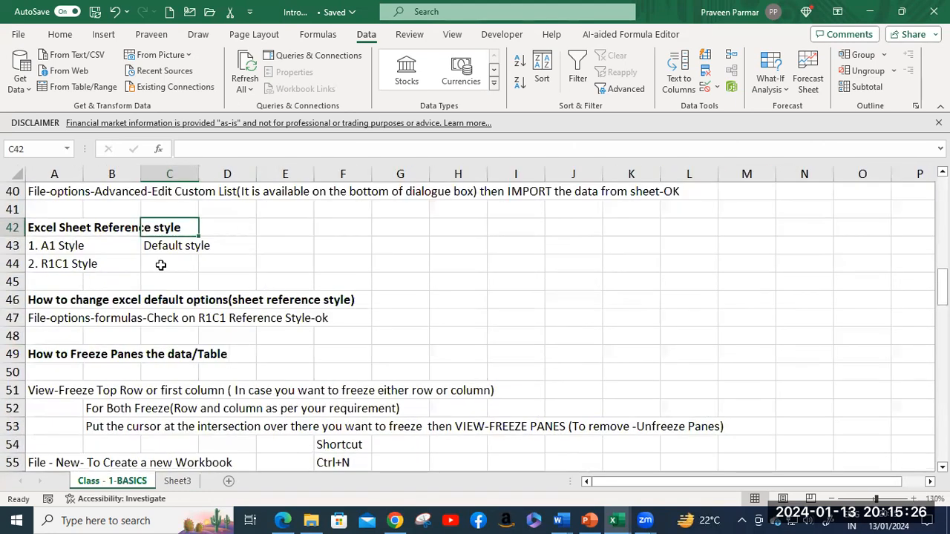
click(41, 227)
click(195, 228)
click(96, 246)
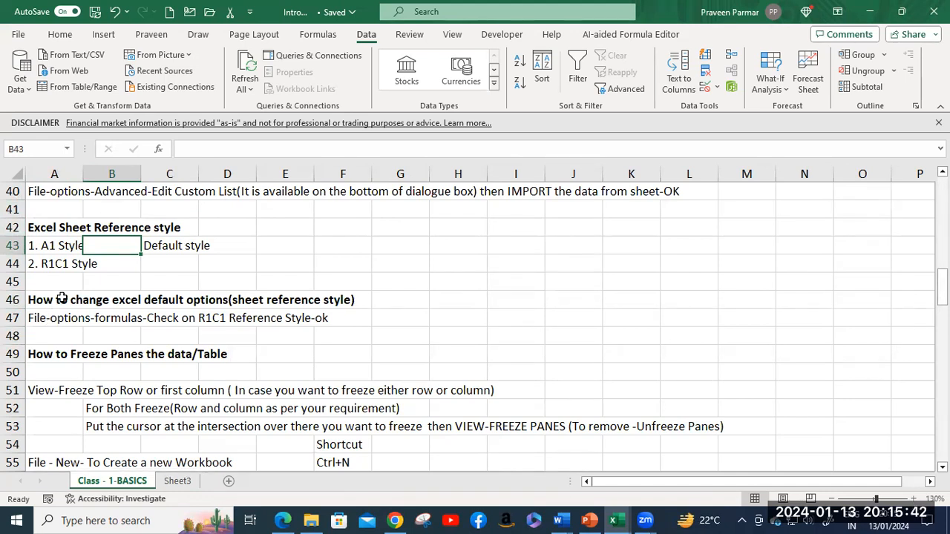
click(170, 245)
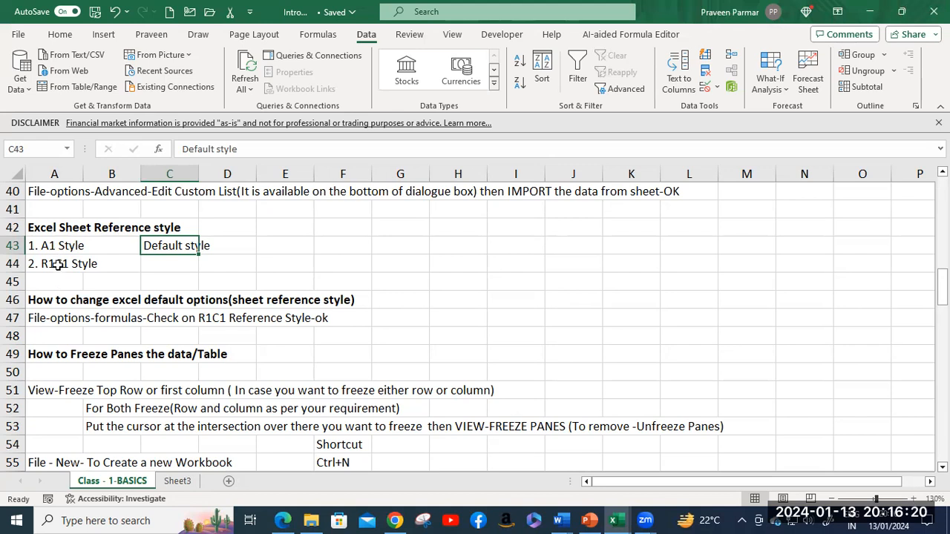
click(58, 264)
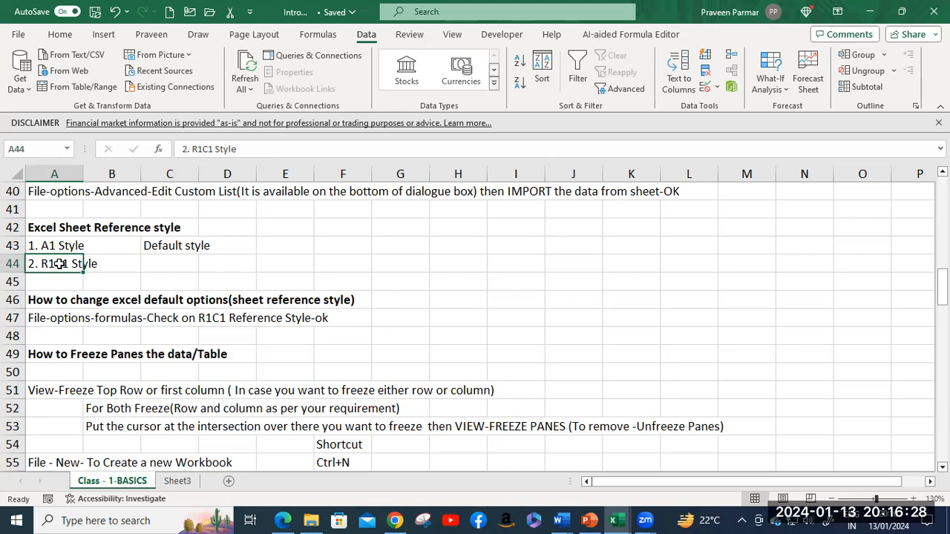
Step: Enable R1C1 reference style in Excel Options' Formulas settings and confirm with OK
click(17, 35)
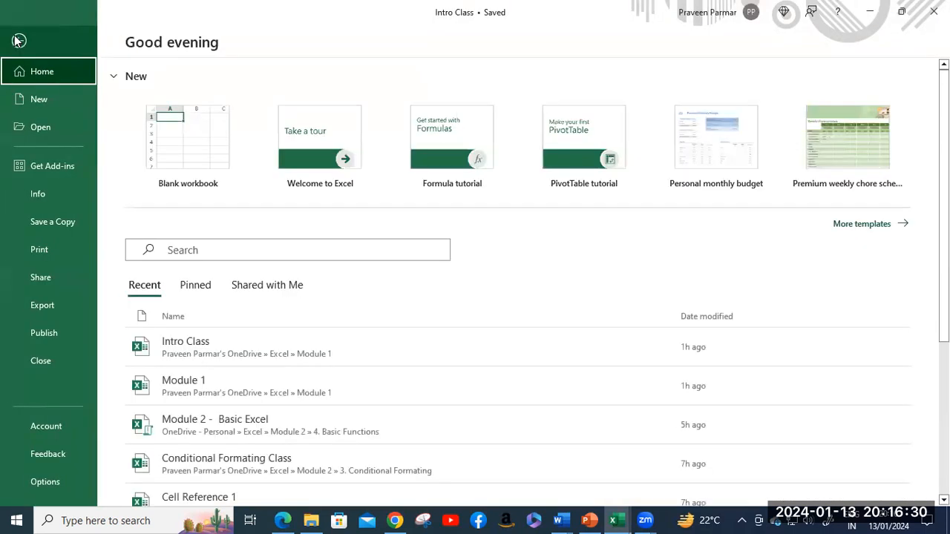
click(45, 483)
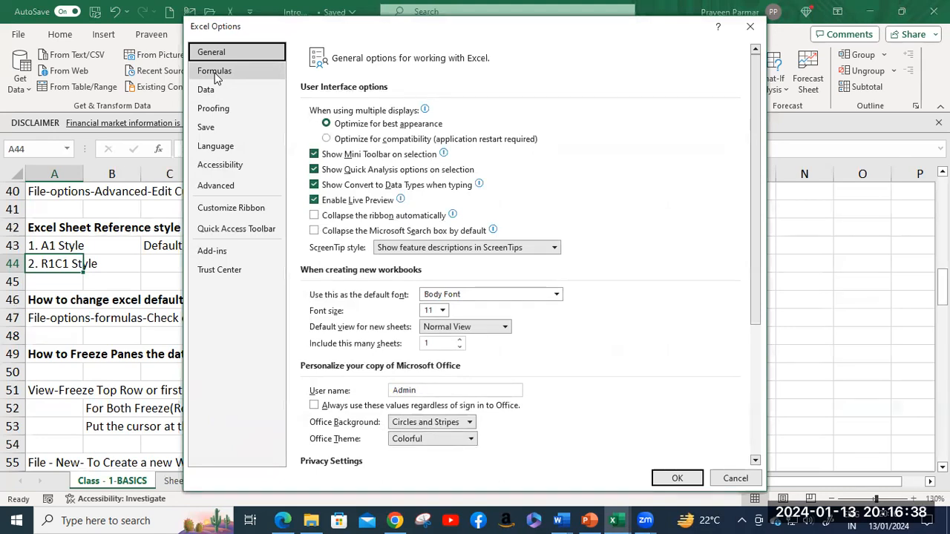
click(215, 77)
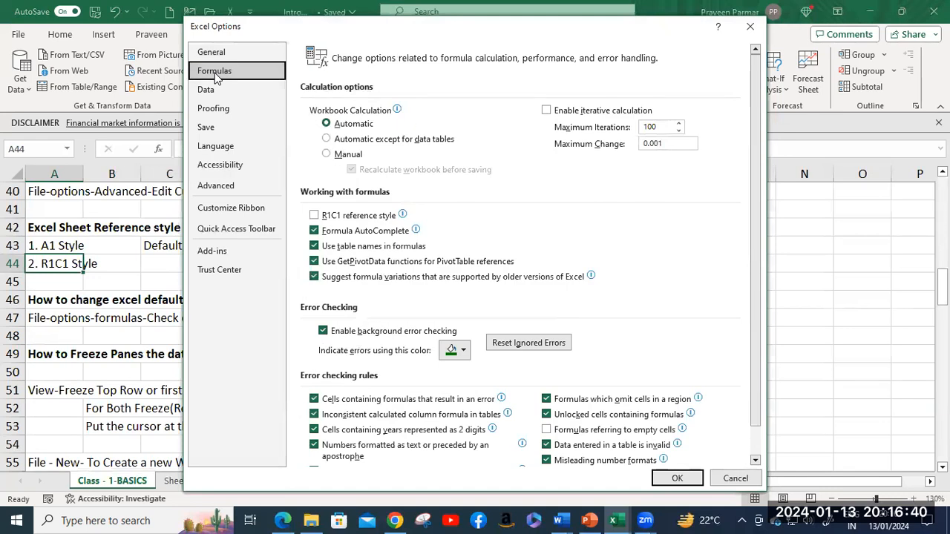
scroll(423, 268, down, 1)
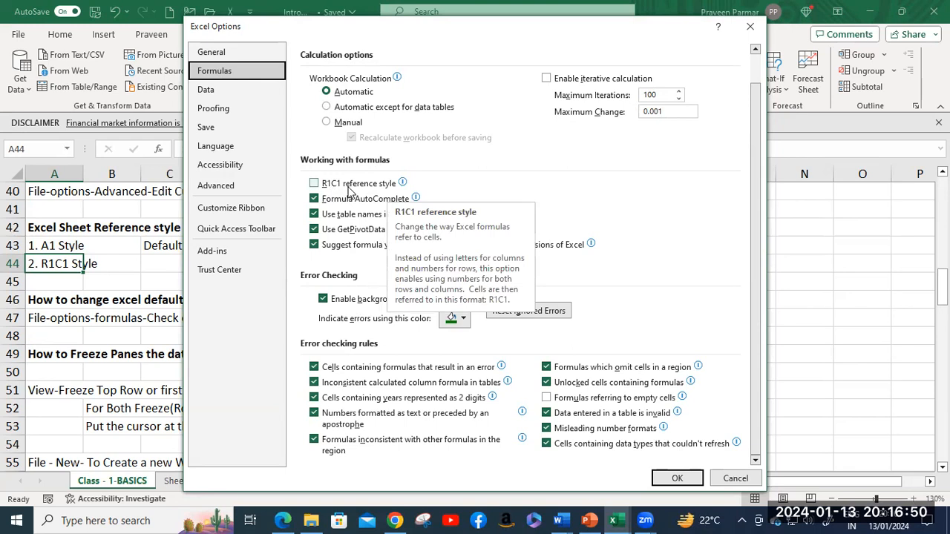
click(314, 184)
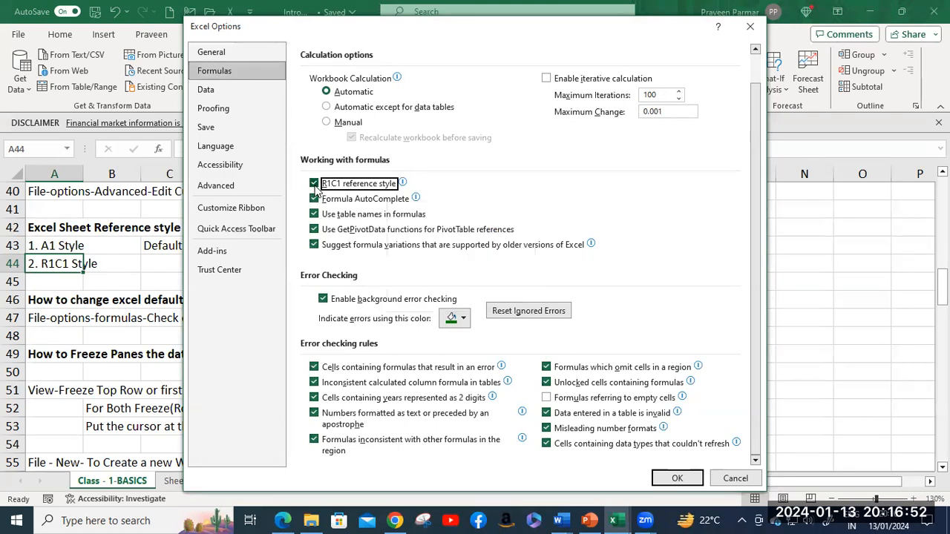
click(678, 479)
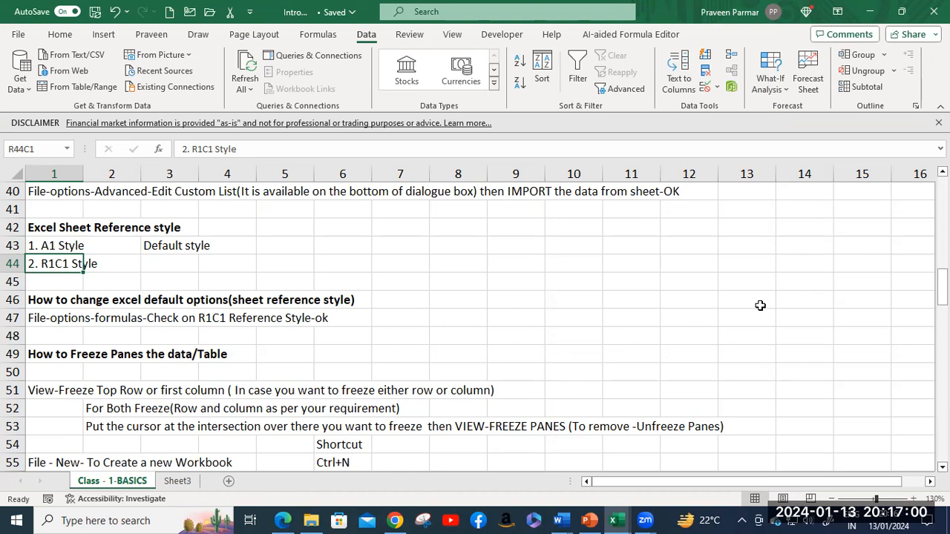
click(741, 250)
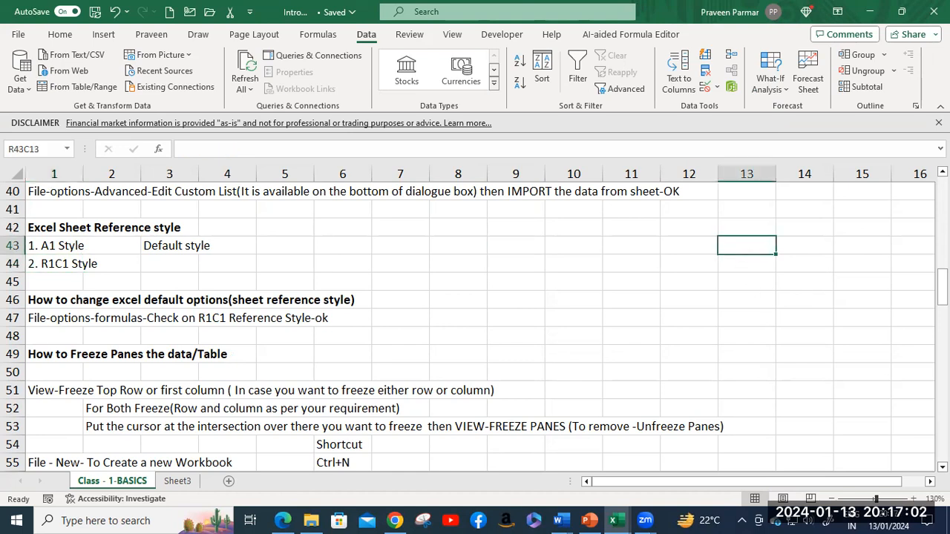
key(Right)
key(Right)
key(Right)
key(Right)
key(Right)
key(Right)
key(Right)
key(Right)
key(Right)
key(Right)
key(Right)
key(Right)
key(Right)
key(Right)
key(Right)
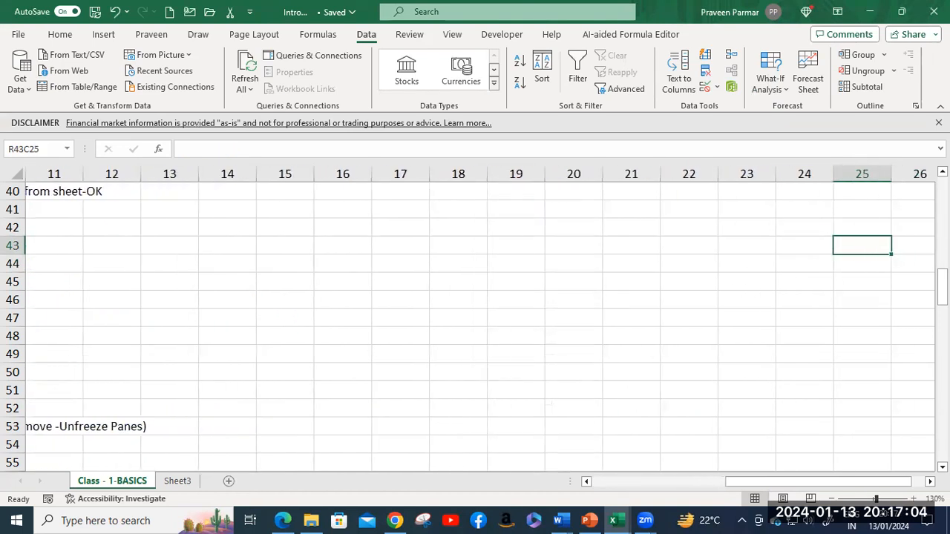
key(Right)
key(Right)
key(Right)
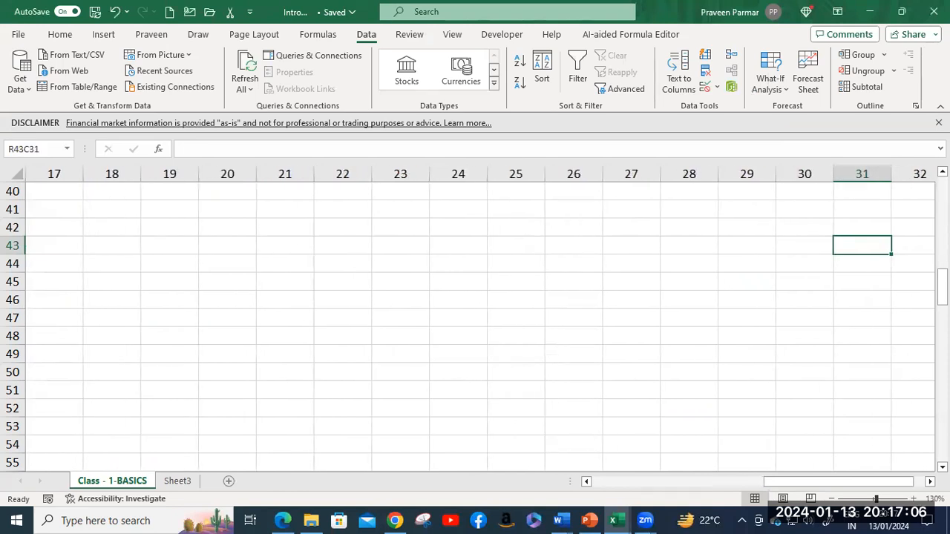
key(Left)
key(Left)
key(Left)
key(Left)
key(Left)
key(Left)
key(Left)
key(Left)
key(Left)
key(Left)
key(Left)
key(Left)
key(Left)
key(Left)
key(Left)
key(Left)
key(Left)
key(Left)
key(Left)
key(Left)
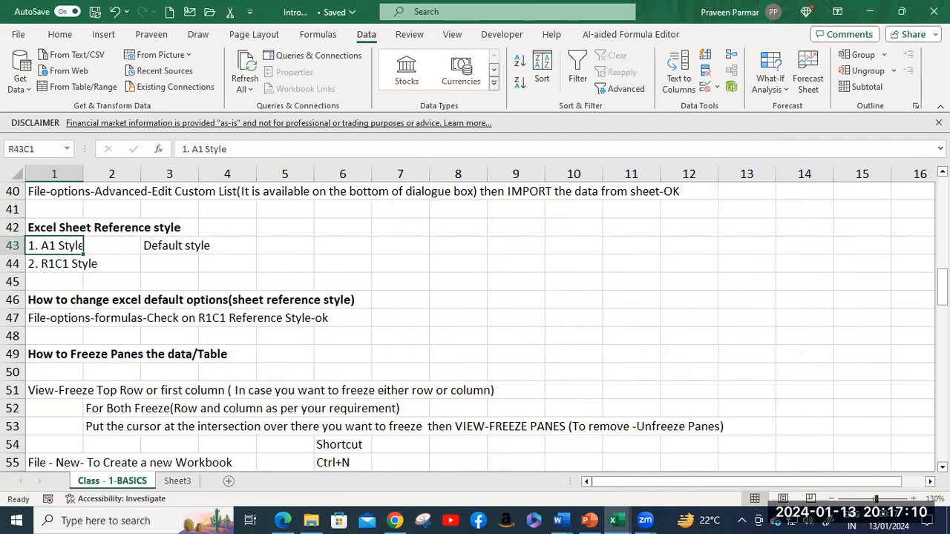
key(Right)
key(Right)
key(Right)
key(Right)
key(Right)
key(Right)
key(Right)
key(Right)
key(Right)
key(Right)
key(Right)
key(Right)
key(Right)
key(Right)
key(Right)
key(Right)
key(Right)
key(Right)
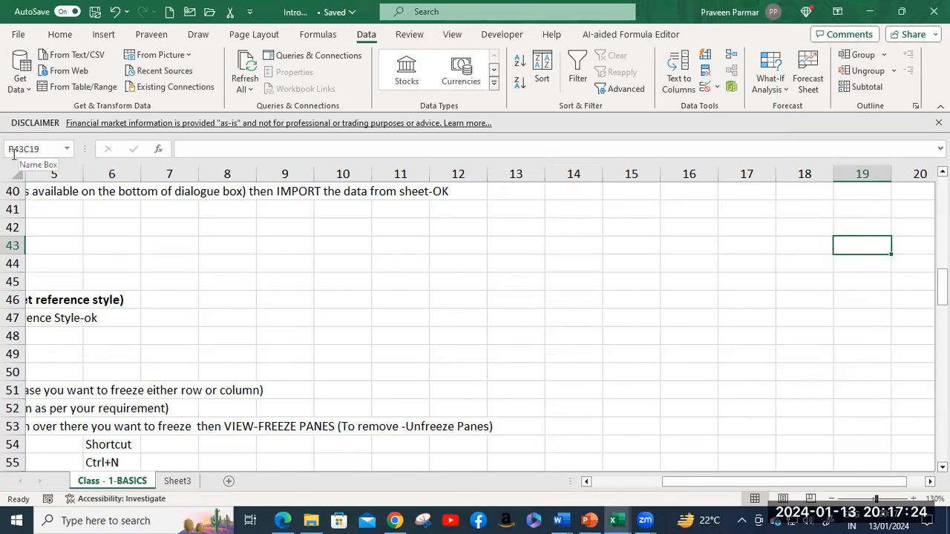
click(66, 152)
click(66, 152)
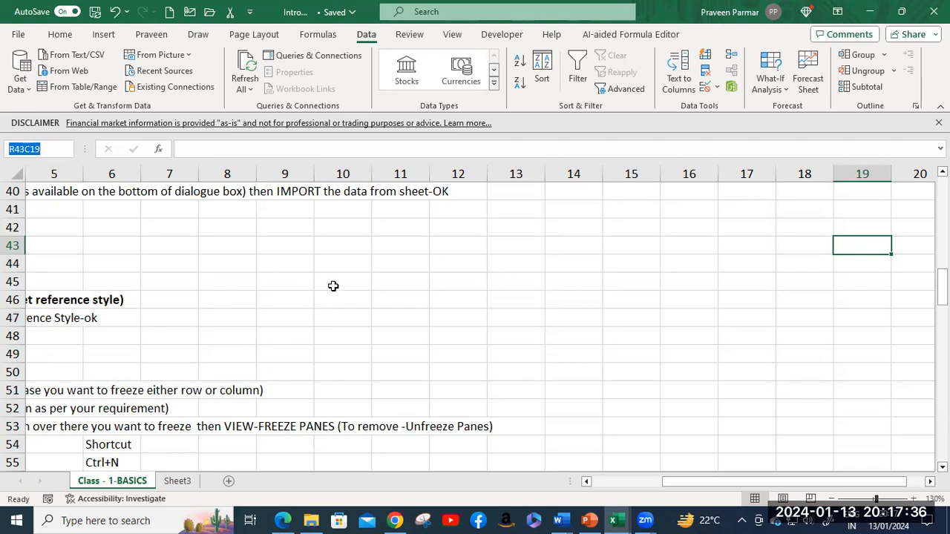
click(346, 251)
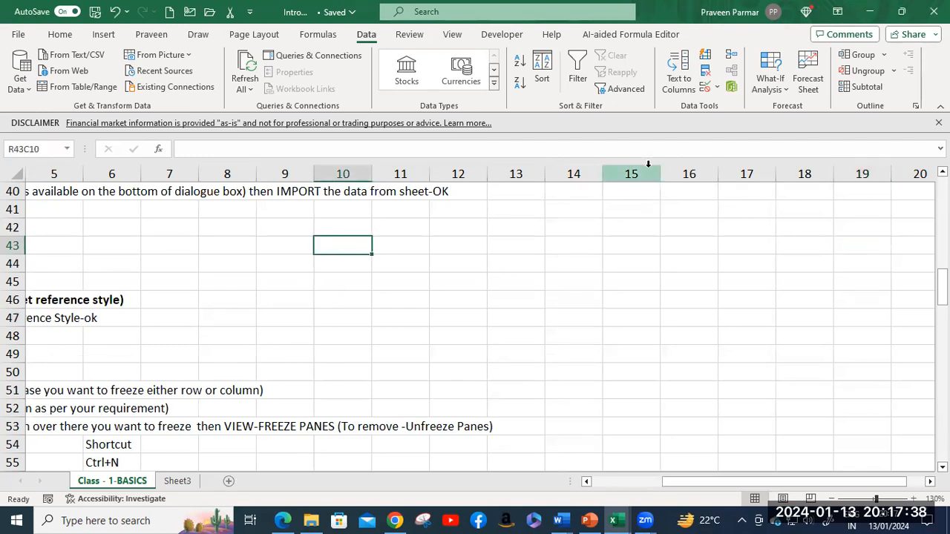
key(Left)
key(Left)
key(Left)
key(Left)
key(Left)
key(Left)
key(Left)
key(Left)
key(Left)
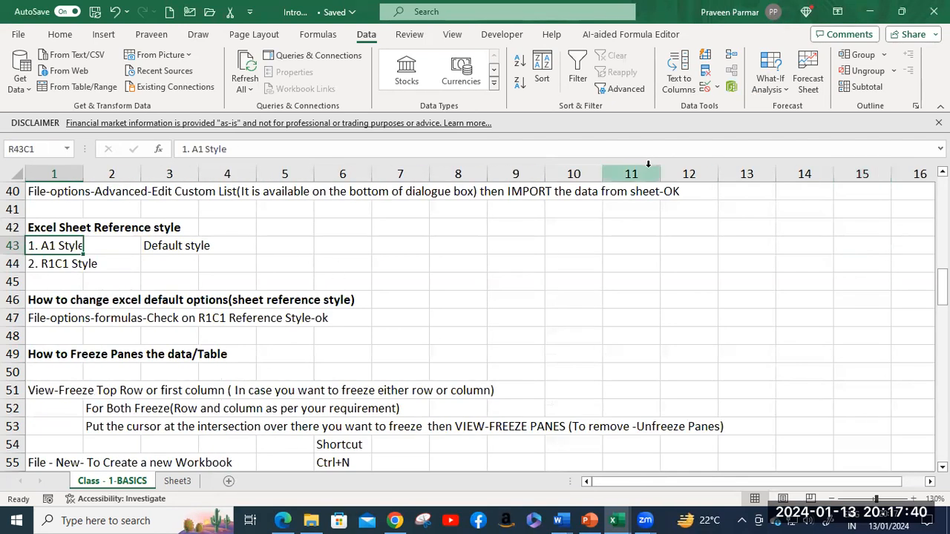
scroll(312, 273, down, 2)
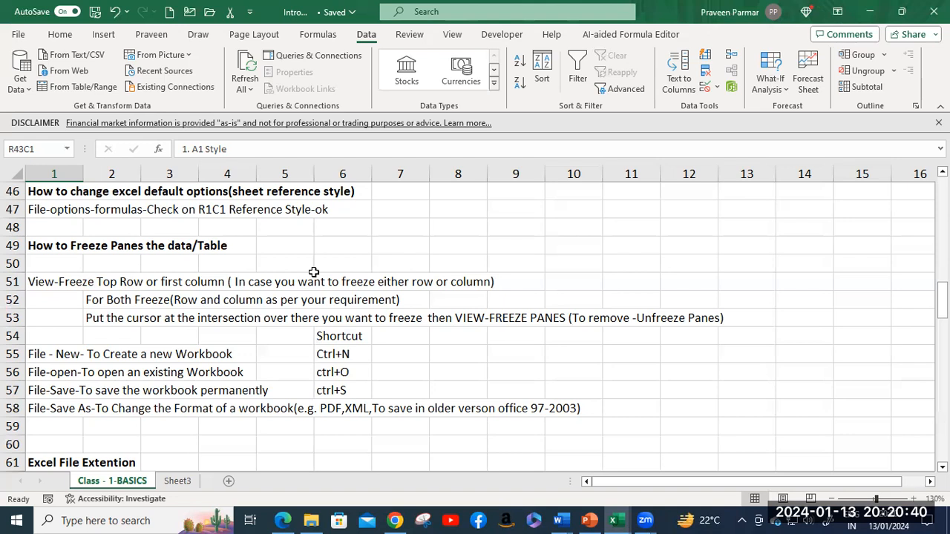
Step: Switch from the notes sheet to Sheet3 and select cell R2C19
click(62, 245)
click(192, 250)
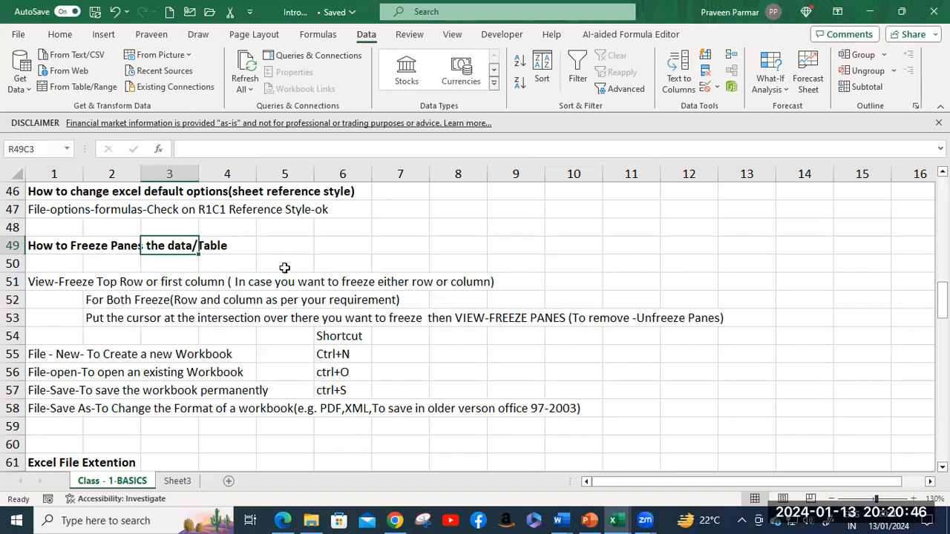
click(180, 482)
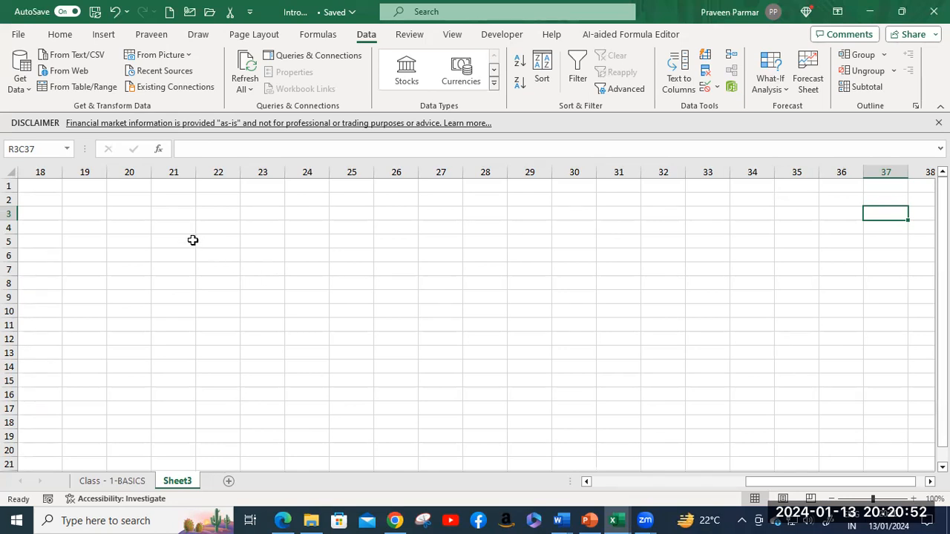
click(613, 520)
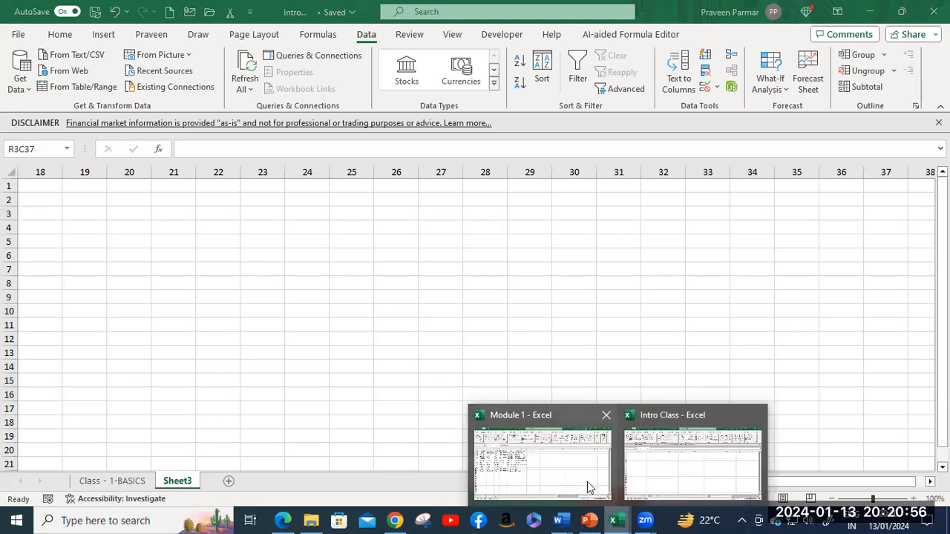
click(85, 199)
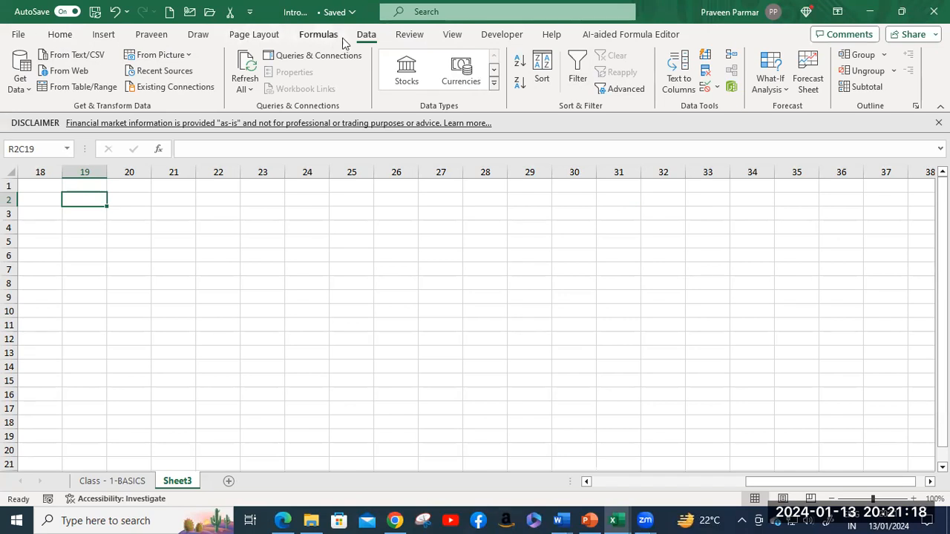
Step: Freeze panes at R2C19 on Sheet3 and test them by moving with the arrow keys
click(452, 35)
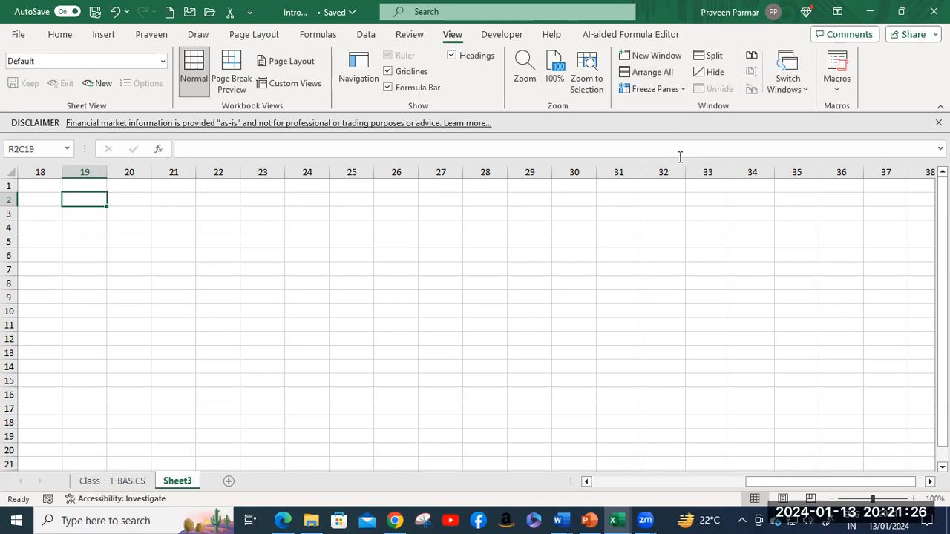
click(681, 90)
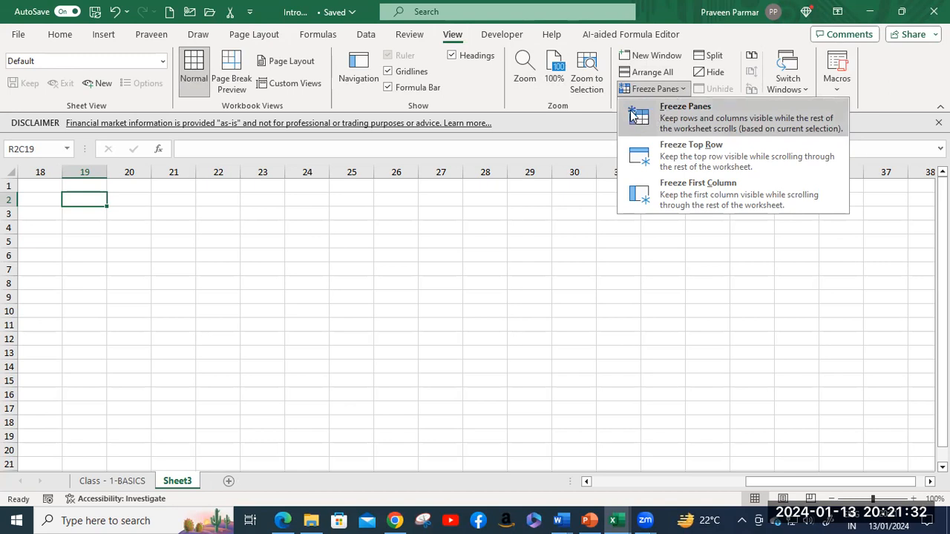
click(671, 119)
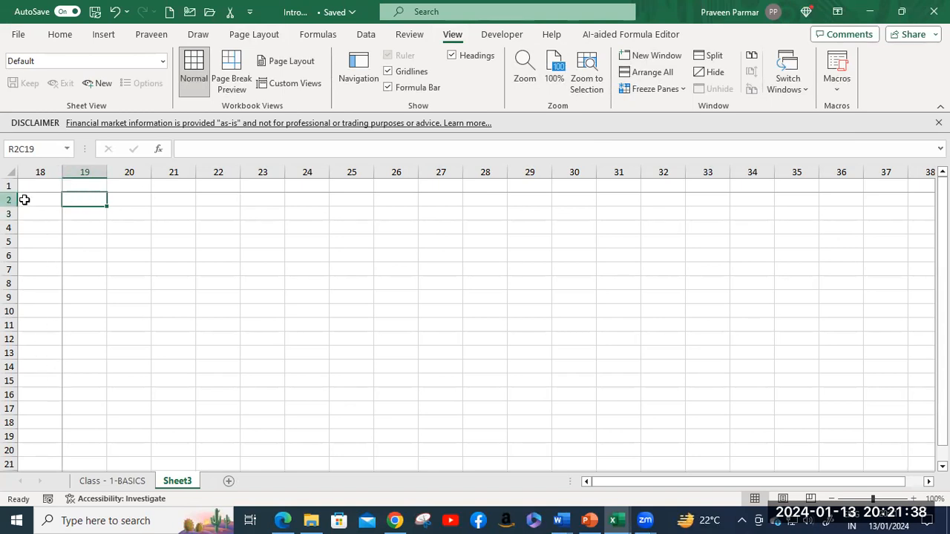
key(Down)
key(Down)
key(Down)
key(Down)
key(Down)
key(Up)
key(Up)
key(Up)
key(Up)
key(Up)
key(Up)
key(Down)
key(Down)
key(Down)
key(Down)
key(Down)
key(Down)
key(Down)
key(Down)
key(Down)
key(Down)
key(Down)
key(Down)
key(Down)
key(Down)
key(Down)
key(Down)
key(Down)
key(Down)
key(Down)
key(Down)
key(Down)
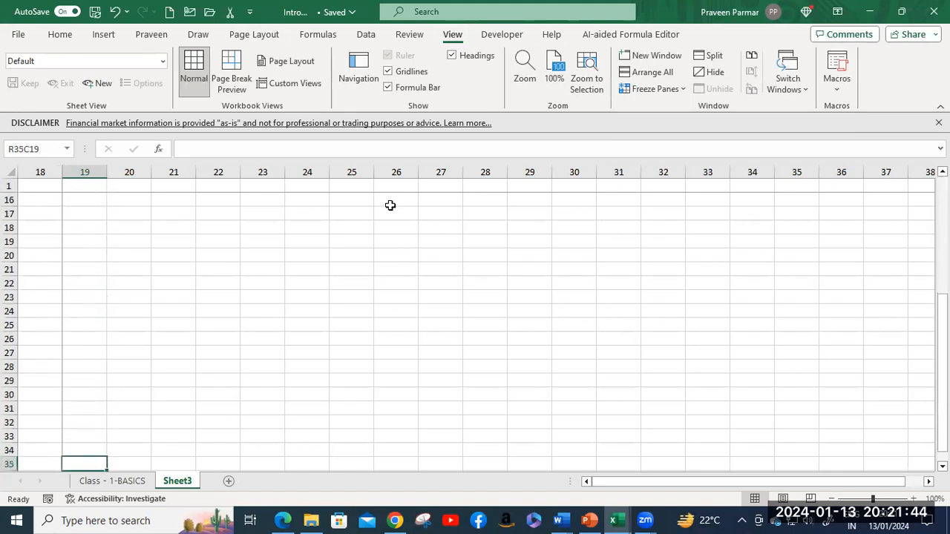
key(Down)
key(Down)
key(Down)
key(Down)
key(Down)
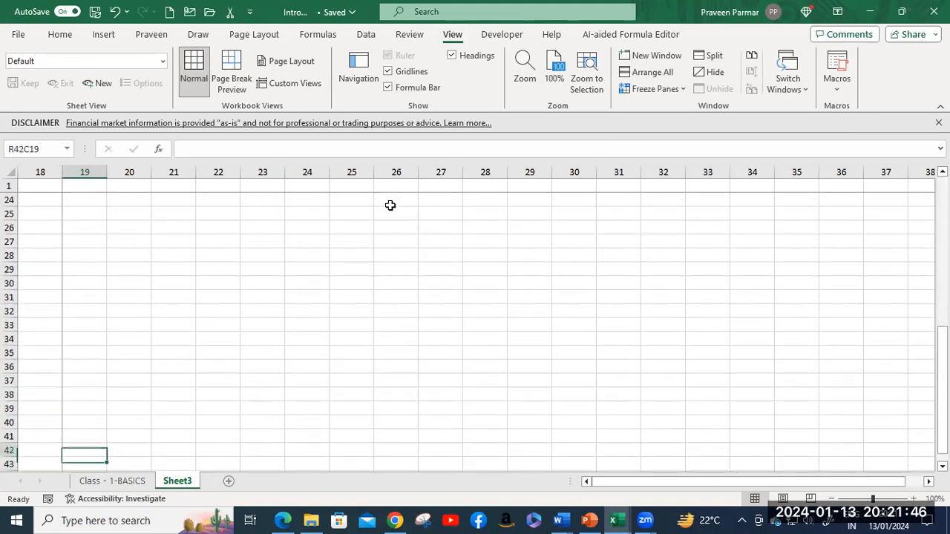
key(Up)
key(Up)
key(Up)
key(Up)
key(Up)
key(Up)
key(Up)
key(Up)
key(Up)
key(Up)
key(Up)
key(Up)
key(Up)
key(Up)
key(Up)
key(Up)
key(Up)
key(Up)
key(Up)
key(Up)
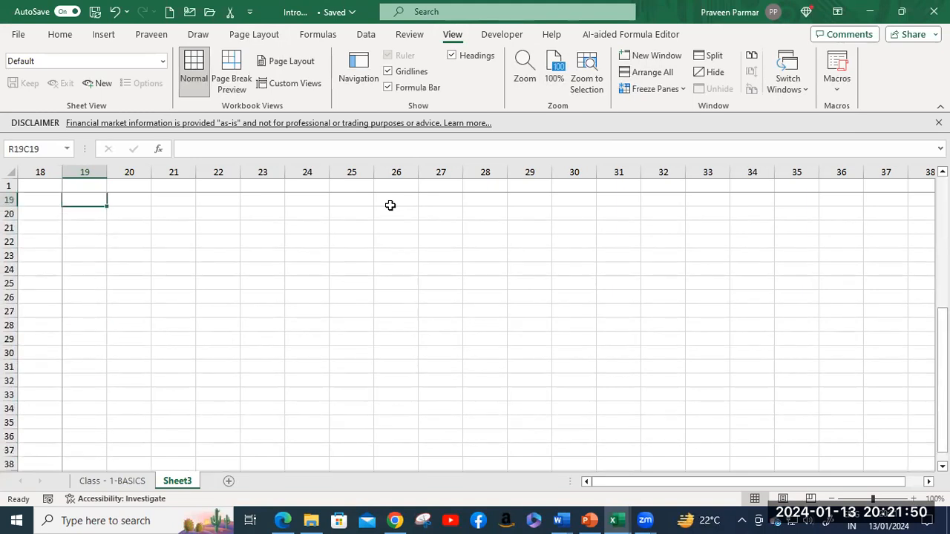
key(Right)
key(Right)
key(Right)
key(Right)
key(Right)
key(Right)
key(Right)
key(Right)
key(Right)
key(Right)
key(Right)
key(Right)
key(Right)
key(Right)
key(Right)
key(Right)
key(Right)
key(Right)
key(Right)
key(Right)
key(Right)
key(Right)
key(Right)
key(Right)
key(Right)
key(Right)
key(Right)
key(Right)
key(Right)
key(Right)
key(Right)
key(Right)
key(Right)
key(Right)
key(Right)
key(Right)
key(Right)
key(Right)
key(Right)
key(Right)
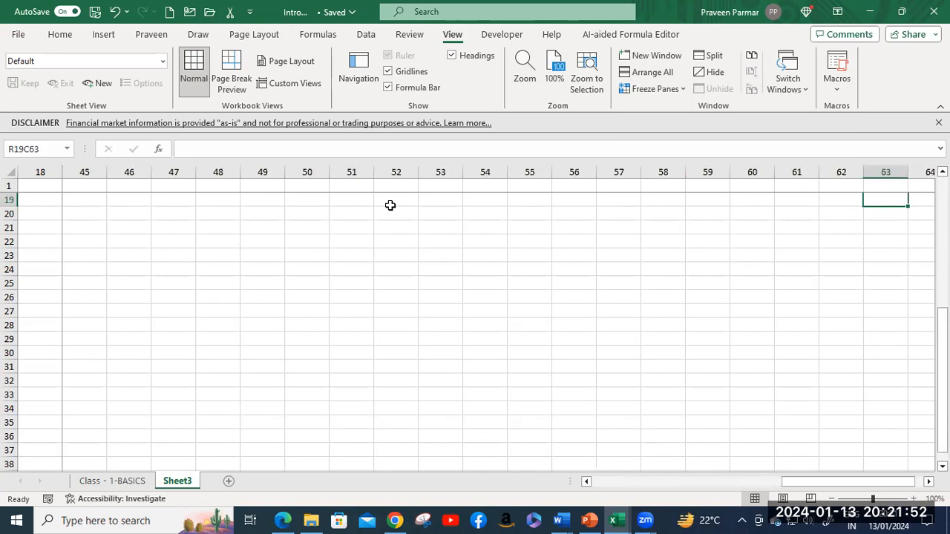
key(Left)
key(Left)
key(Left)
key(Left)
key(Left)
key(Left)
key(Left)
key(Left)
key(Left)
key(Left)
key(Left)
key(Left)
key(Left)
key(Left)
key(Left)
key(Left)
key(Left)
key(Left)
key(Left)
key(Left)
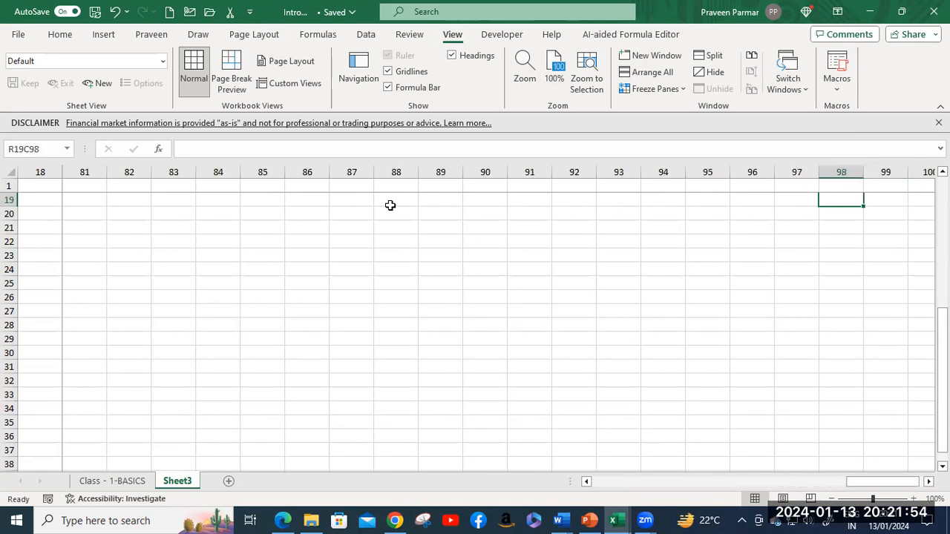
key(Left)
key(Left)
key(Left)
key(Left)
key(Left)
key(Left)
key(Left)
key(Left)
key(Left)
key(Left)
key(Left)
key(Left)
key(Left)
key(Left)
key(Left)
key(Left)
key(Left)
key(Left)
key(Left)
key(Left)
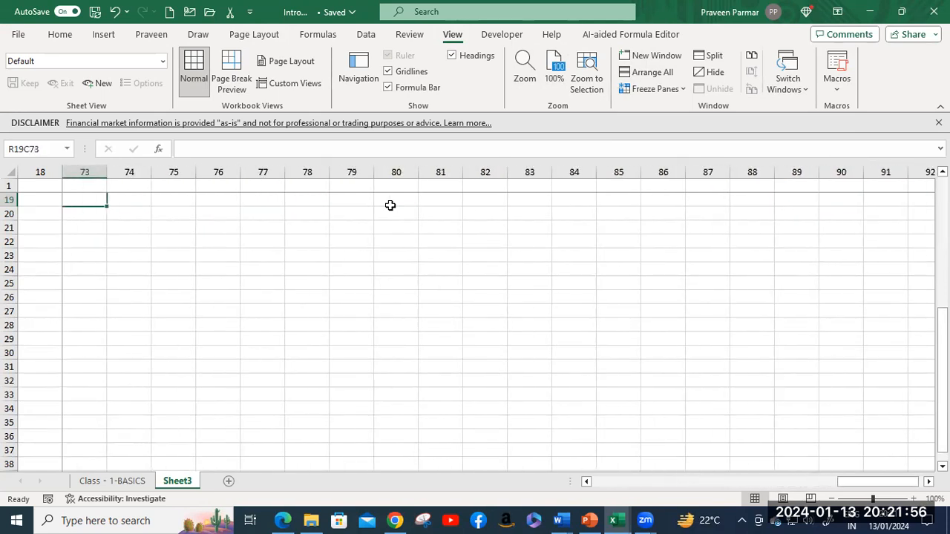
key(Left)
key(Left)
key(Left)
key(Left)
key(Left)
key(Left)
key(Left)
key(Left)
key(Left)
key(Left)
key(Left)
key(Left)
key(Left)
key(Left)
key(Left)
key(Left)
key(Left)
key(Left)
key(Left)
key(Left)
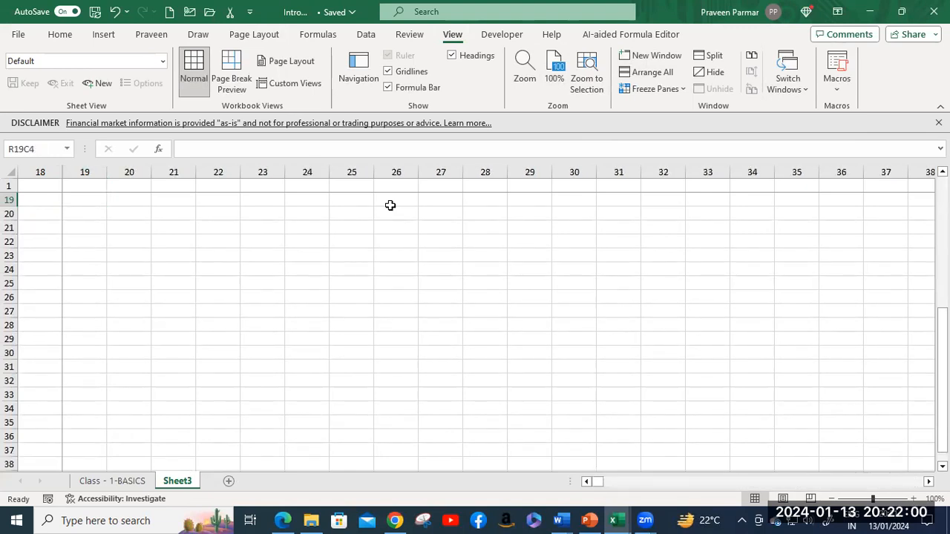
Step: Unfreeze the panes and return to the Class - 1-BASICS sheet
click(683, 91)
click(694, 110)
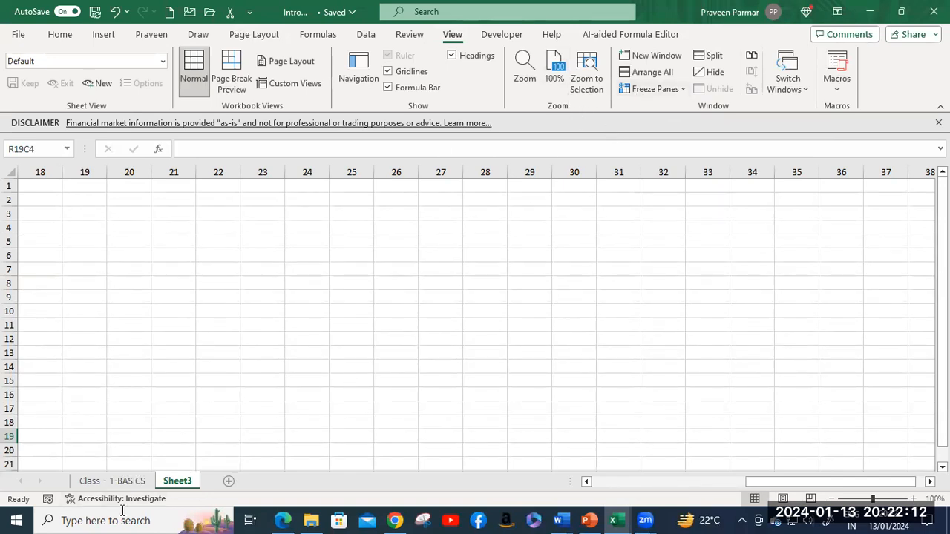
click(119, 482)
scroll(128, 284, down, 2)
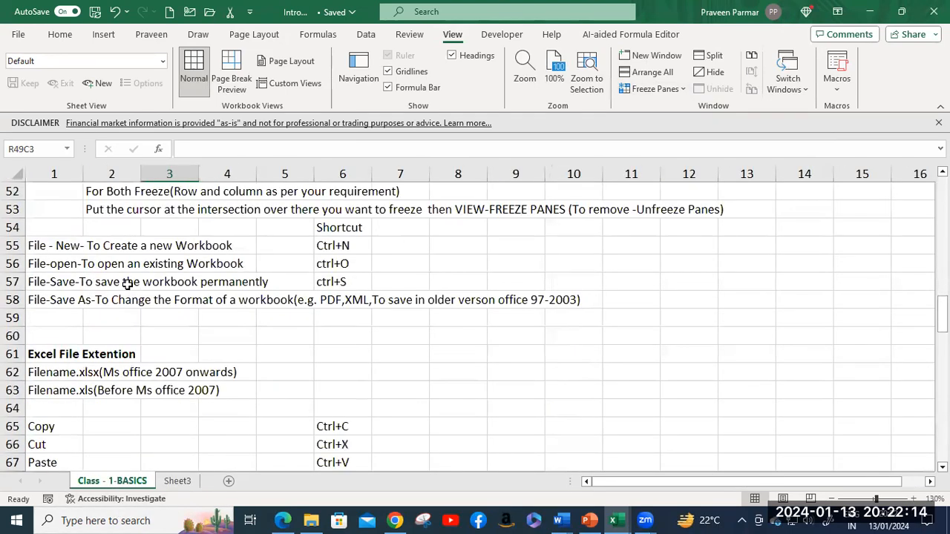
scroll(128, 285, up, 2)
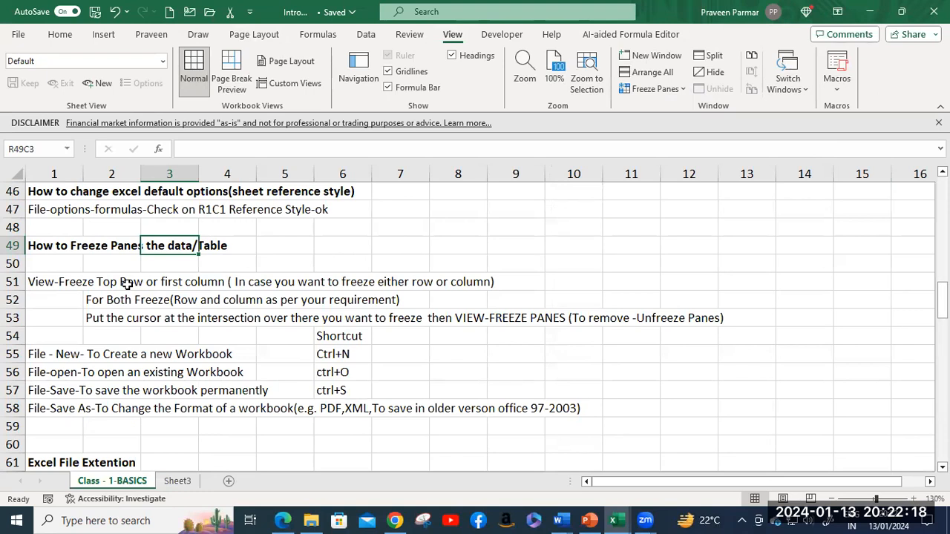
scroll(127, 284, down, 1)
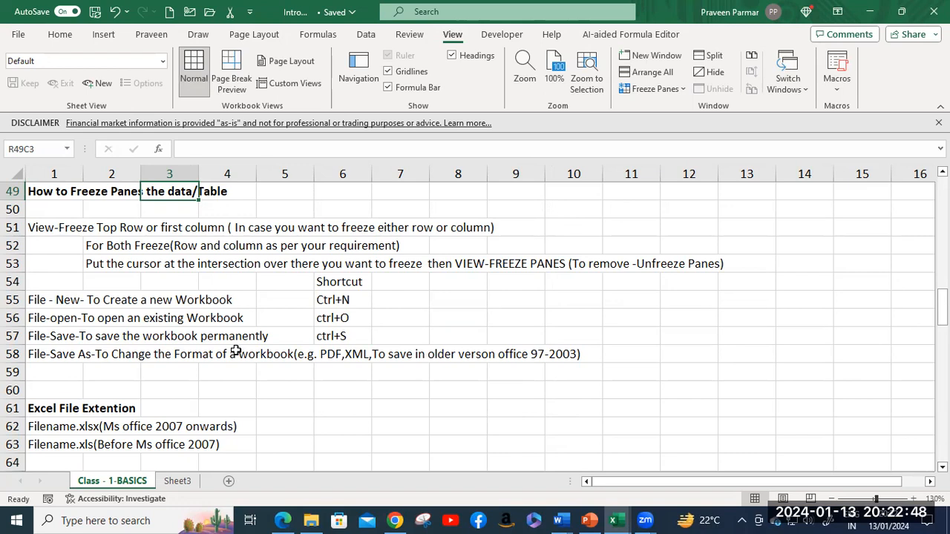
scroll(235, 351, down, 2)
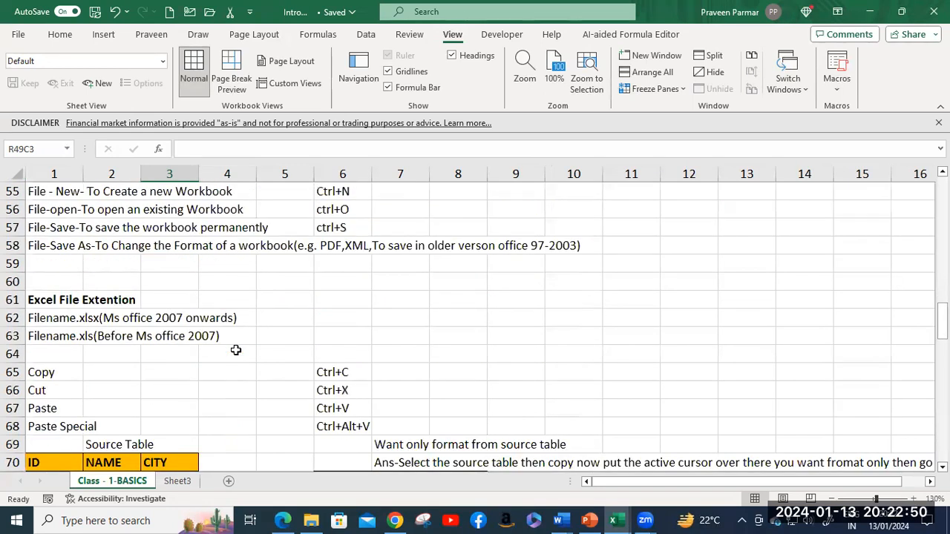
click(179, 299)
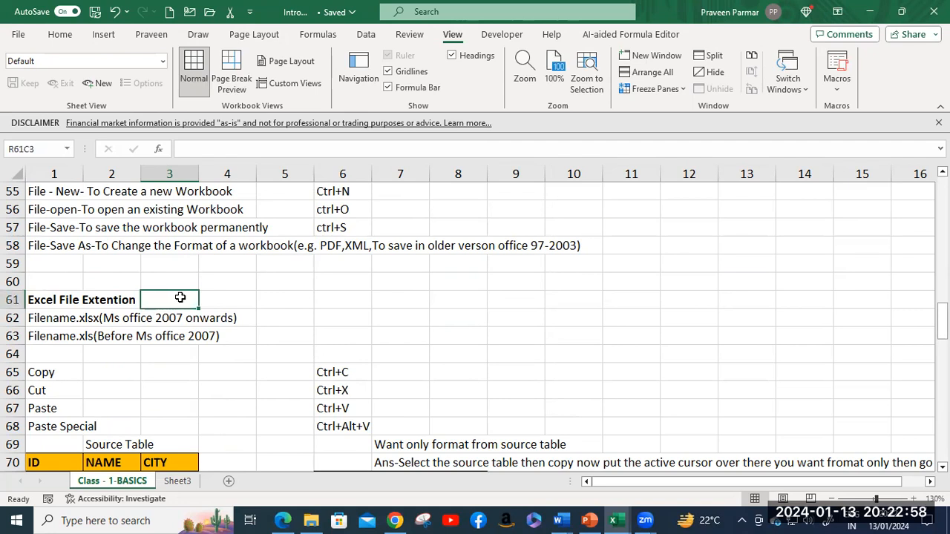
click(17, 34)
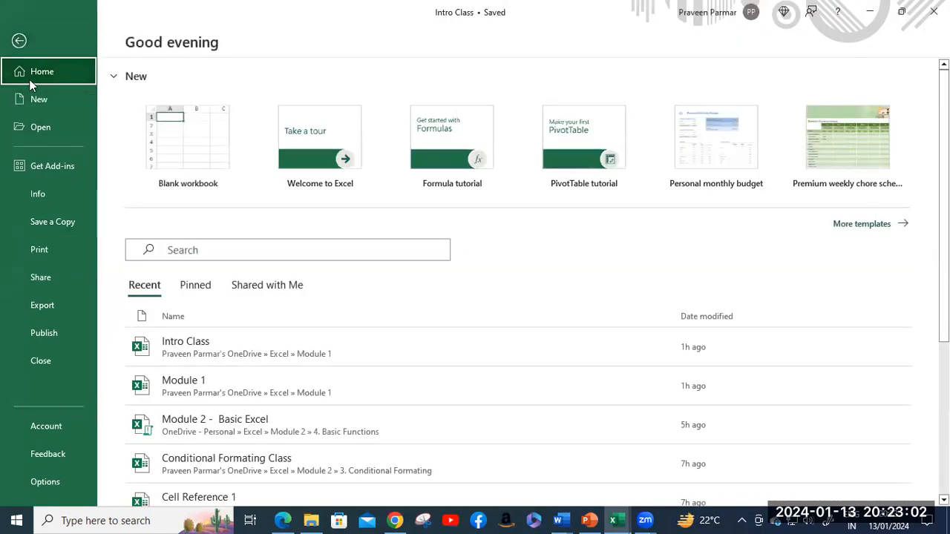
click(18, 40)
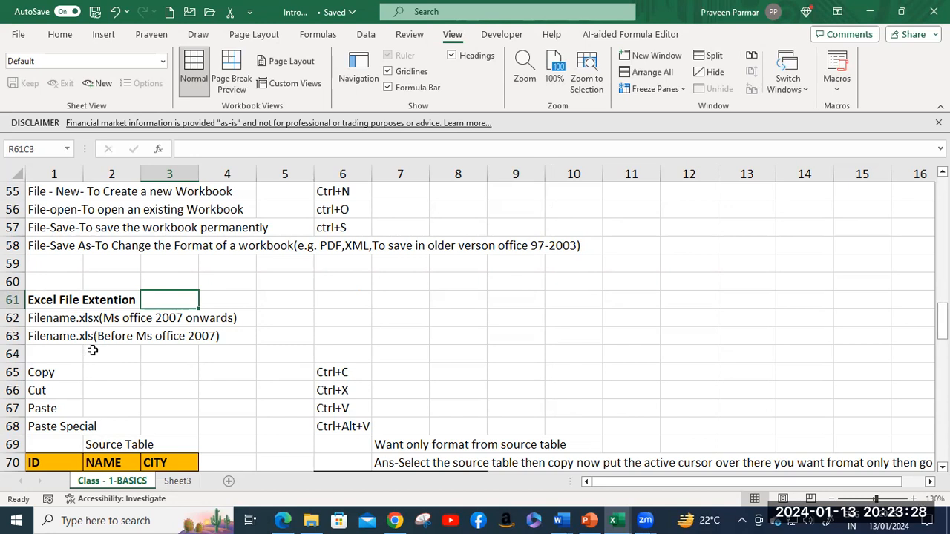
Step: Select the ID, NAME, CITY source table from R70C1 to R78C3
scroll(92, 349, down, 1)
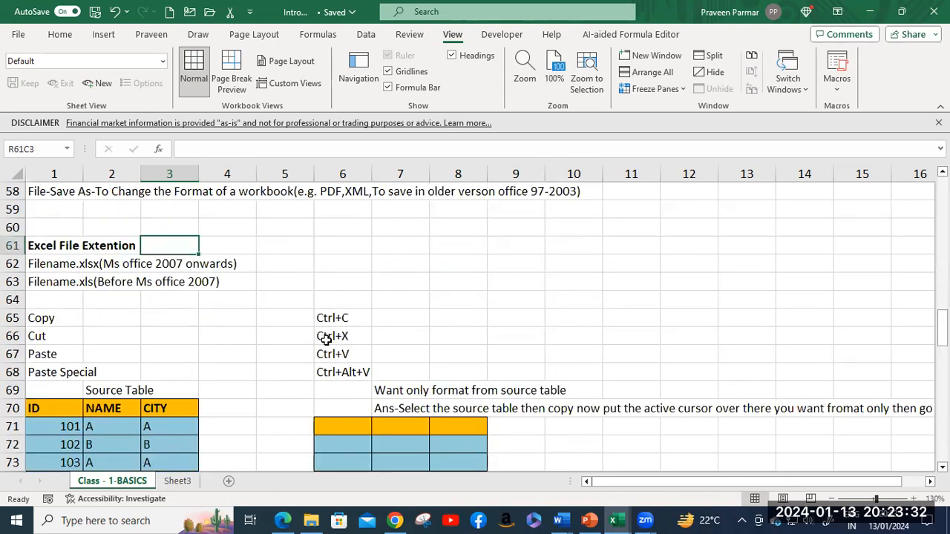
scroll(284, 372, down, 1)
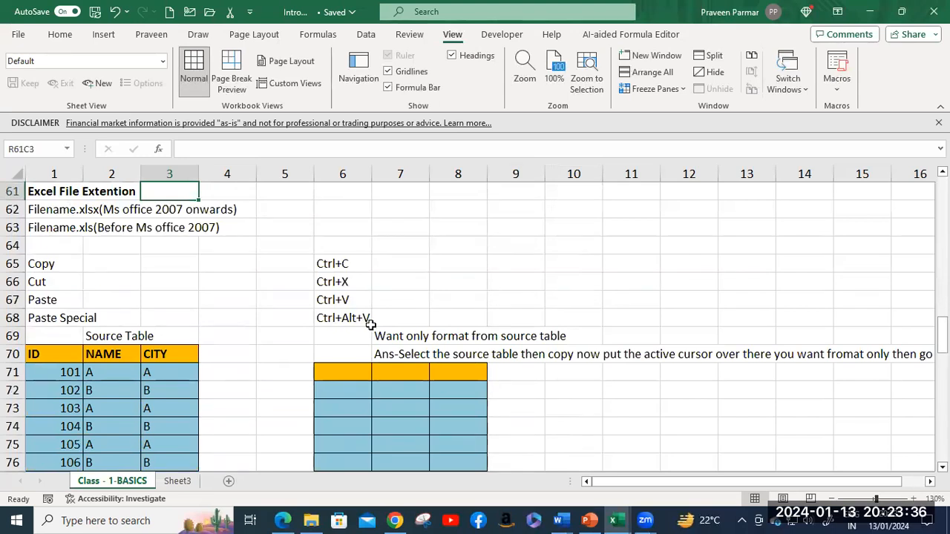
scroll(371, 325, down, 2)
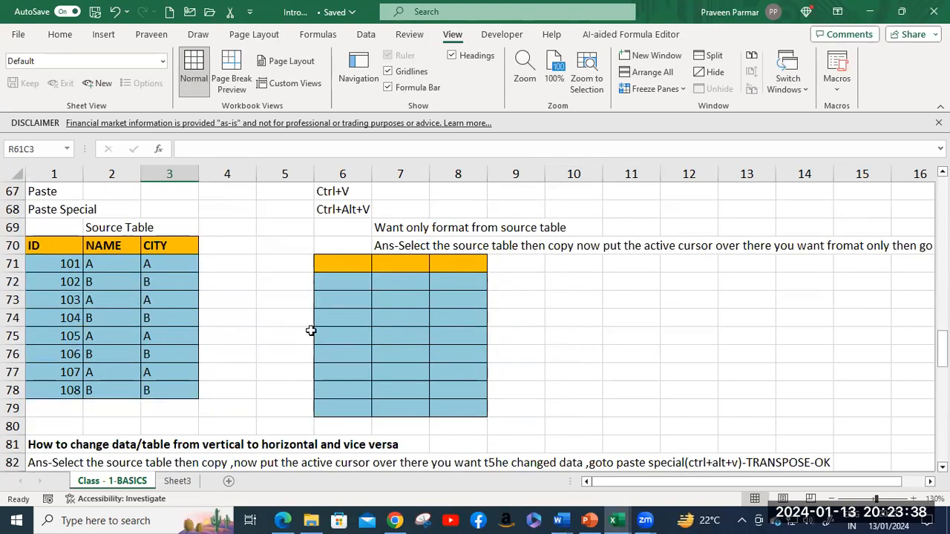
click(112, 229)
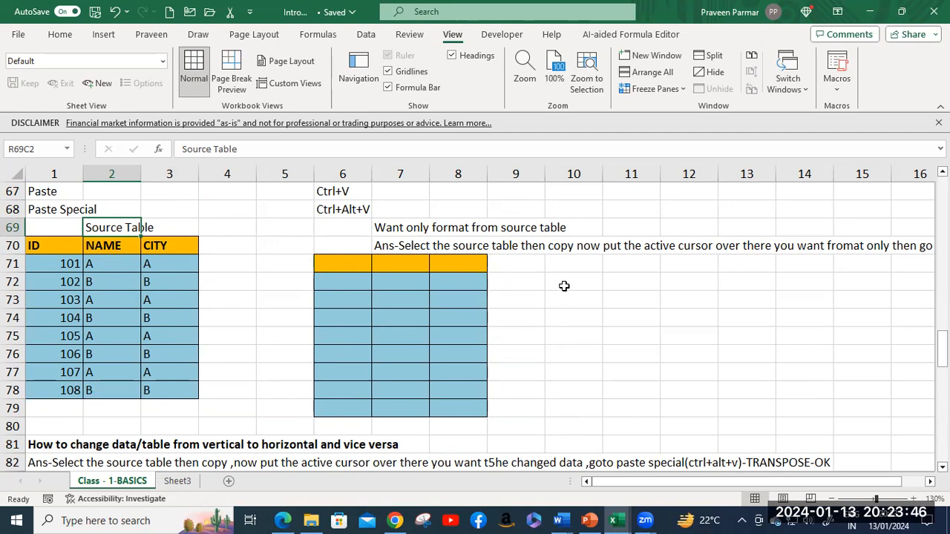
click(572, 265)
click(56, 249)
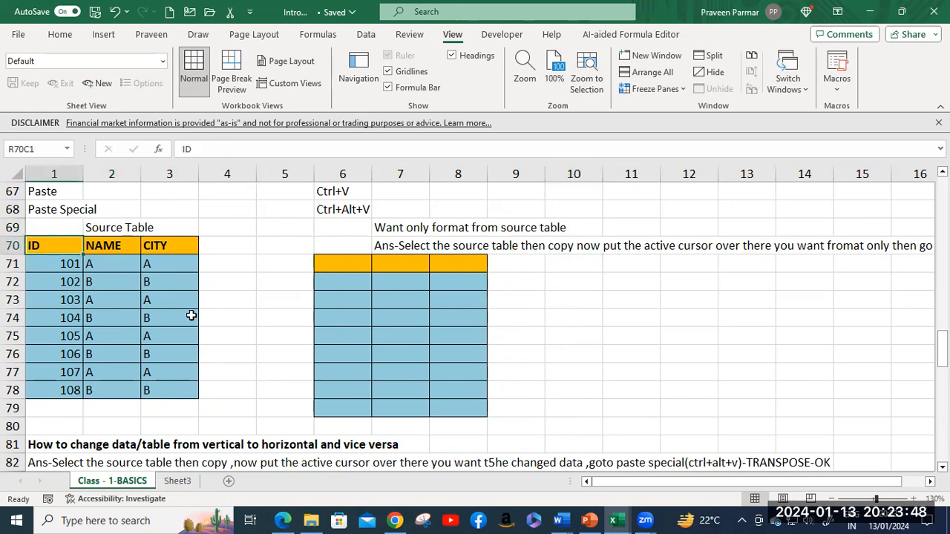
shift+click(178, 388)
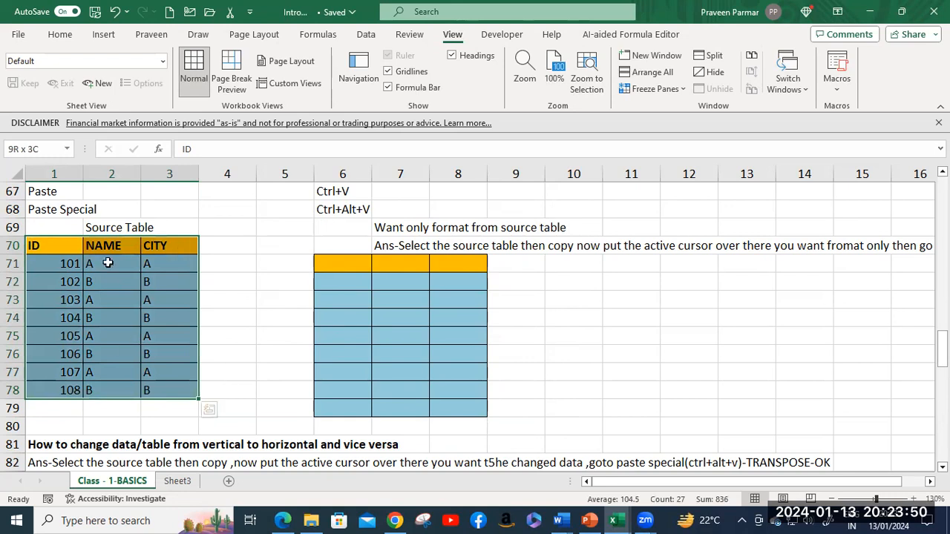
Step: Copy the source table and paste only its formatting starting at R71C11
click(59, 36)
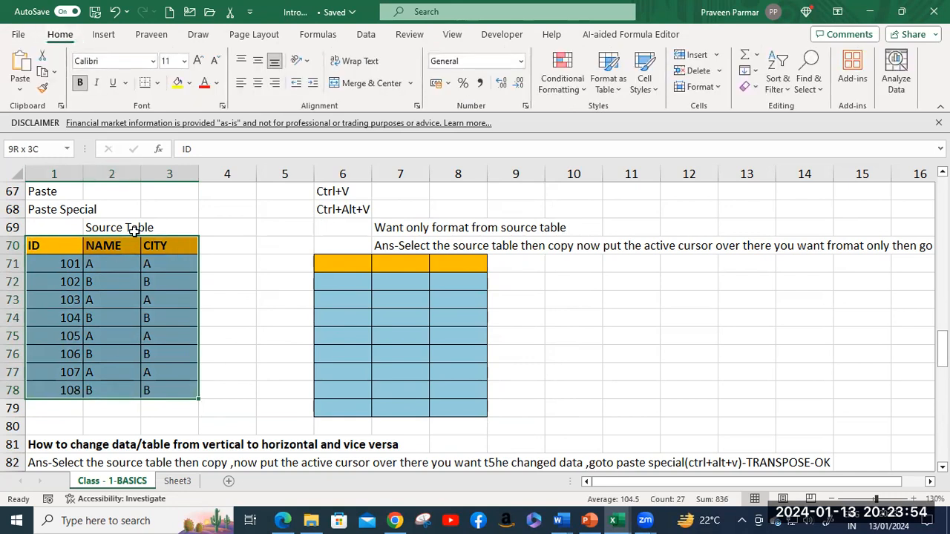
key(ctrl+c)
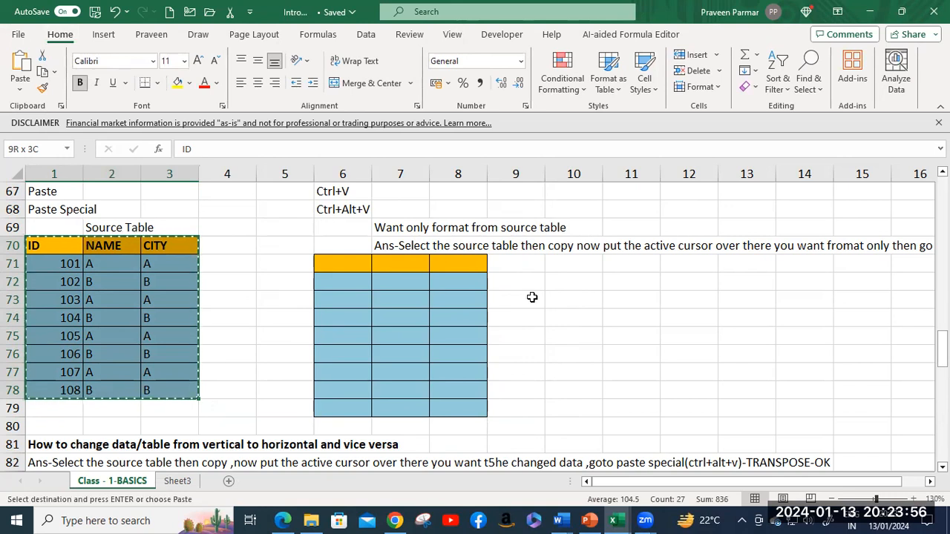
click(601, 269)
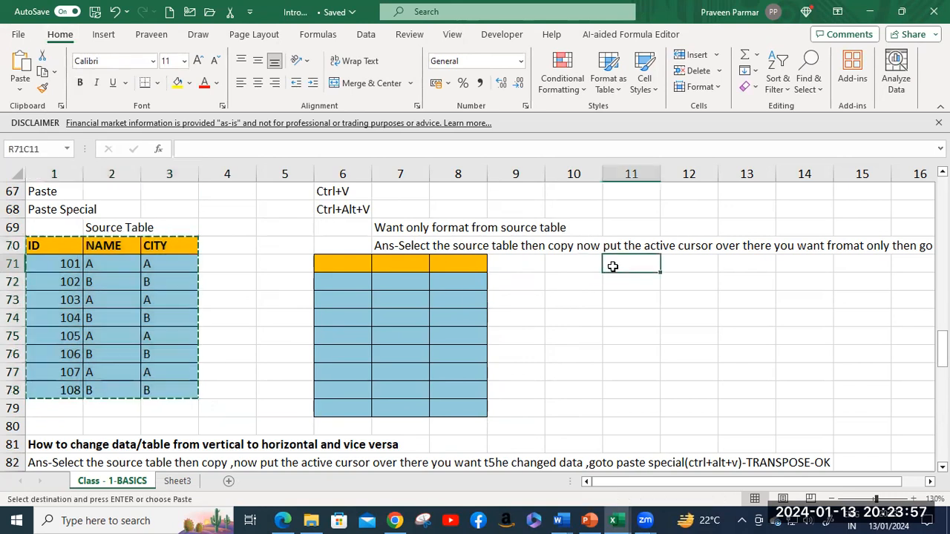
click(21, 90)
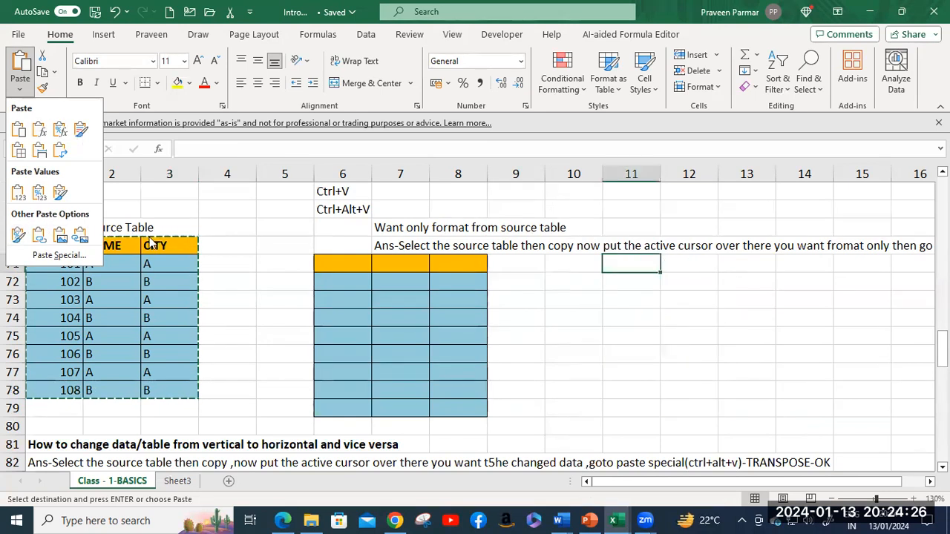
click(18, 236)
click(646, 338)
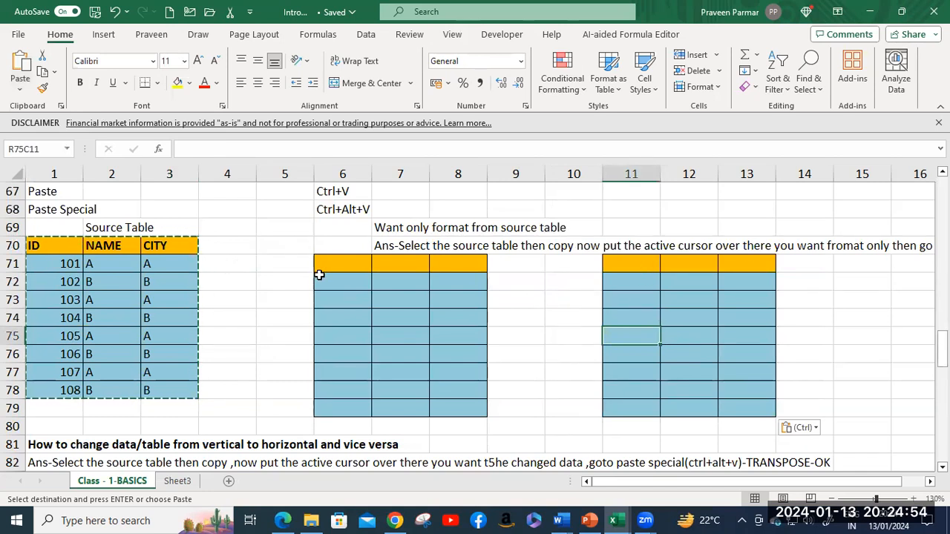
scroll(319, 274, down, 3)
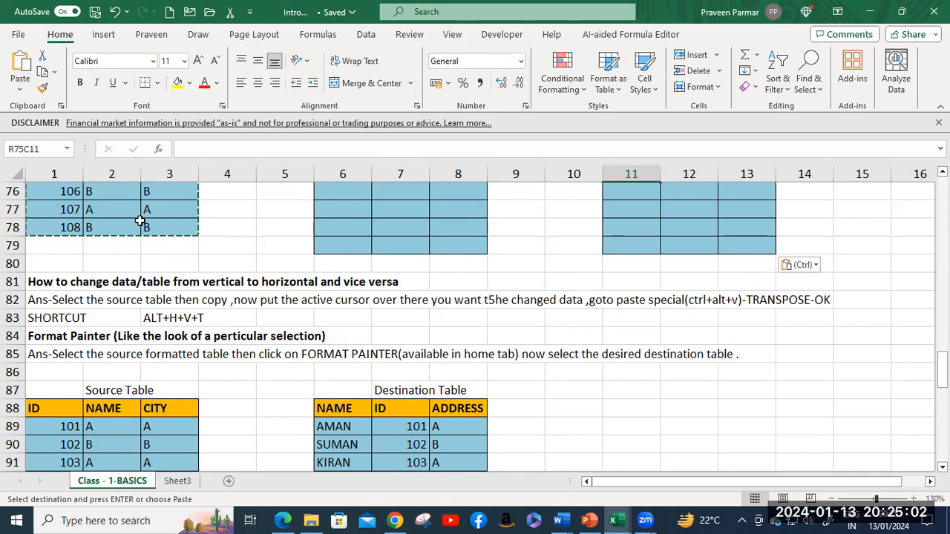
Step: Scroll past the Format Painter note down to the Wrap Text/Merge & Centre section near row 108
scroll(141, 221, down, 1)
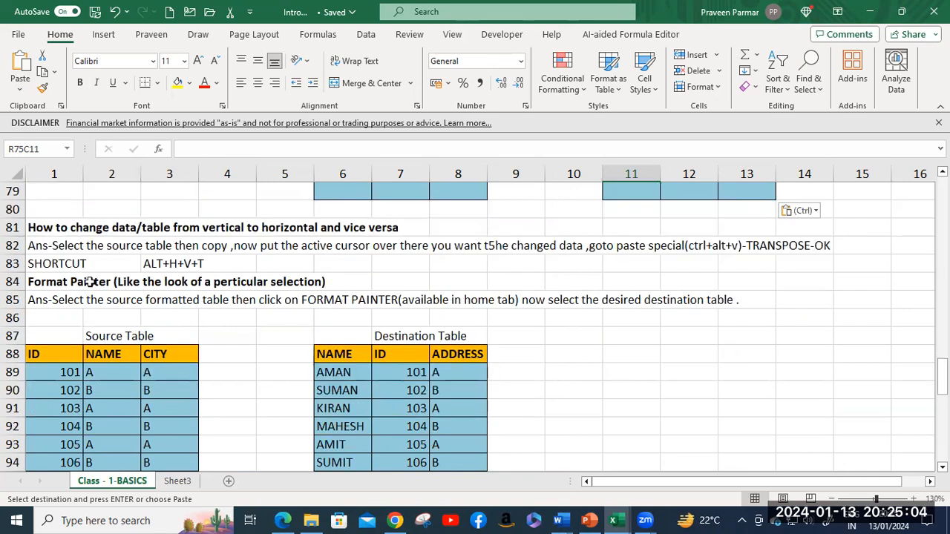
click(59, 282)
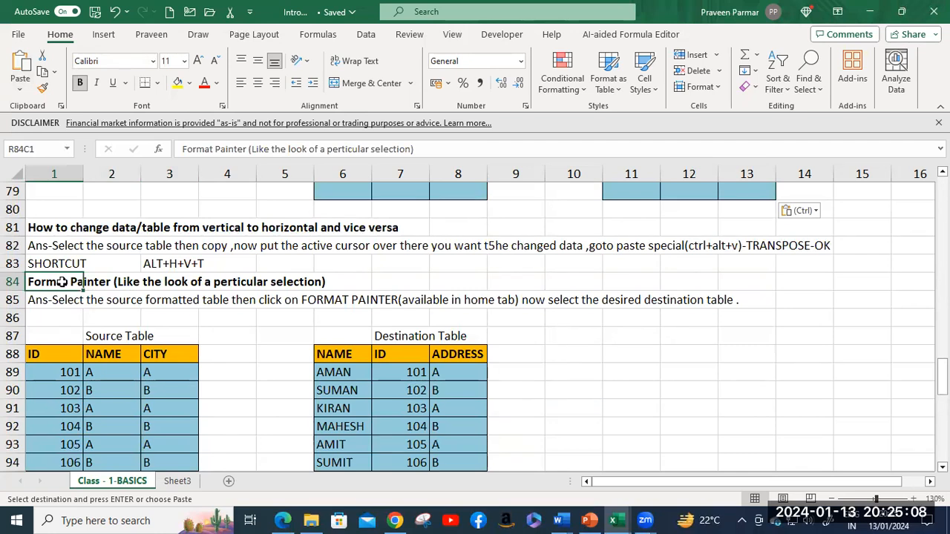
scroll(65, 281, down, 2)
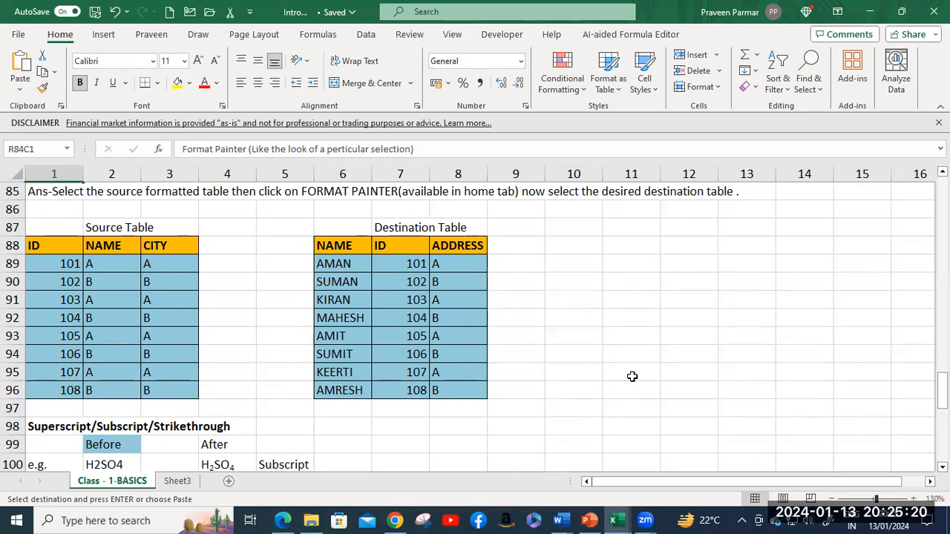
scroll(327, 393, down, 2)
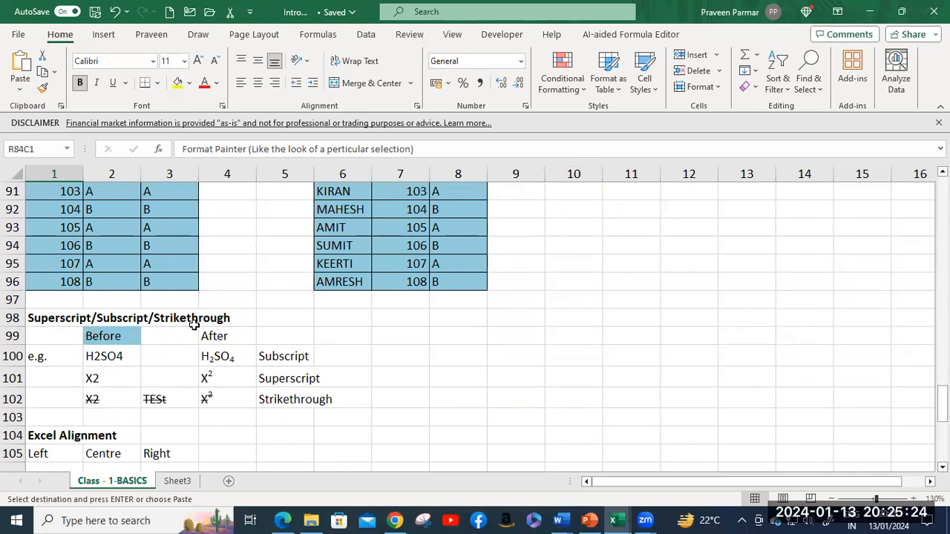
scroll(203, 320, down, 1)
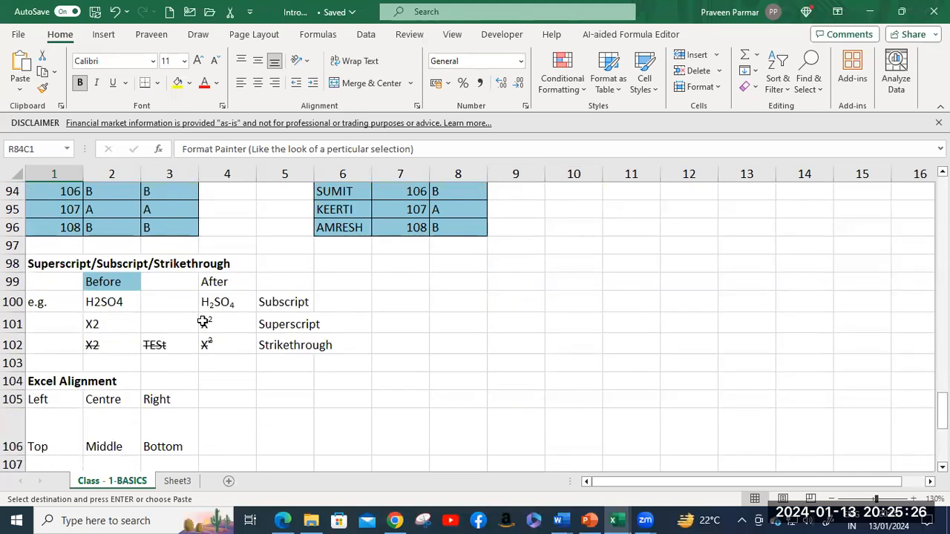
scroll(203, 321, down, 1)
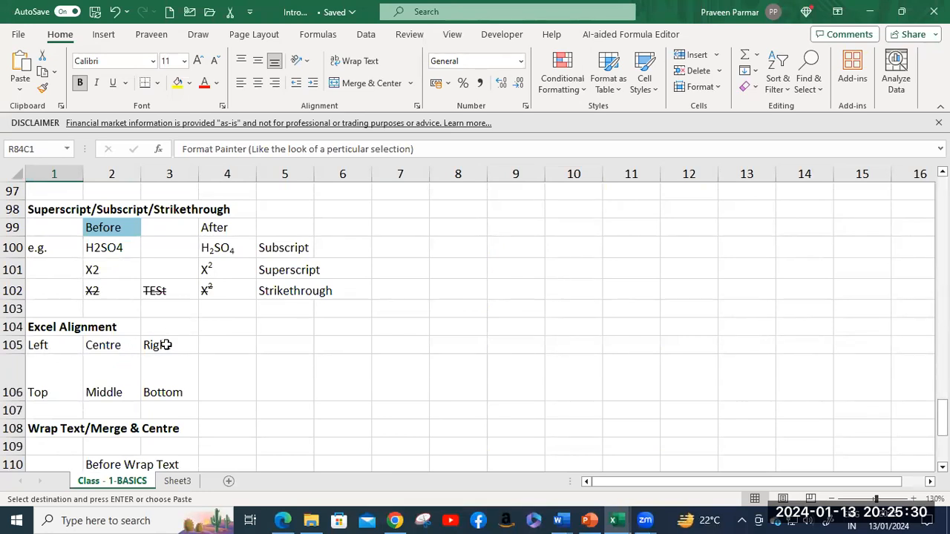
scroll(147, 394, down, 2)
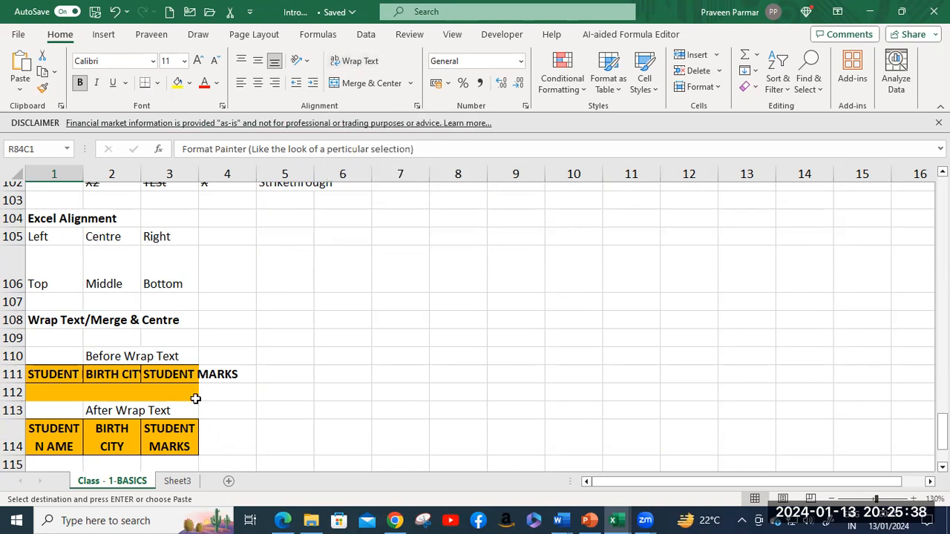
Step: Wrap the STUDENT MARKS header in R111C3, then toggle wrapping off and on with Alt+H+W
click(160, 374)
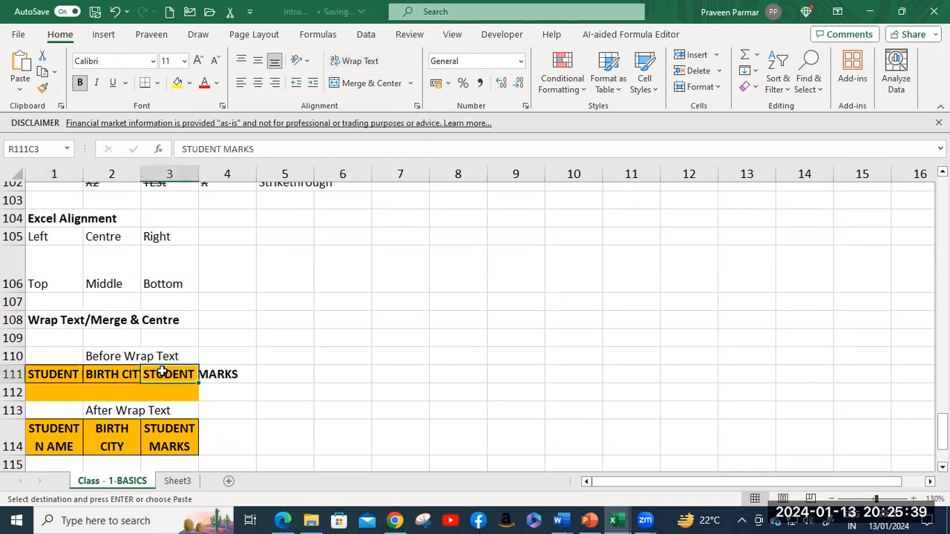
click(354, 63)
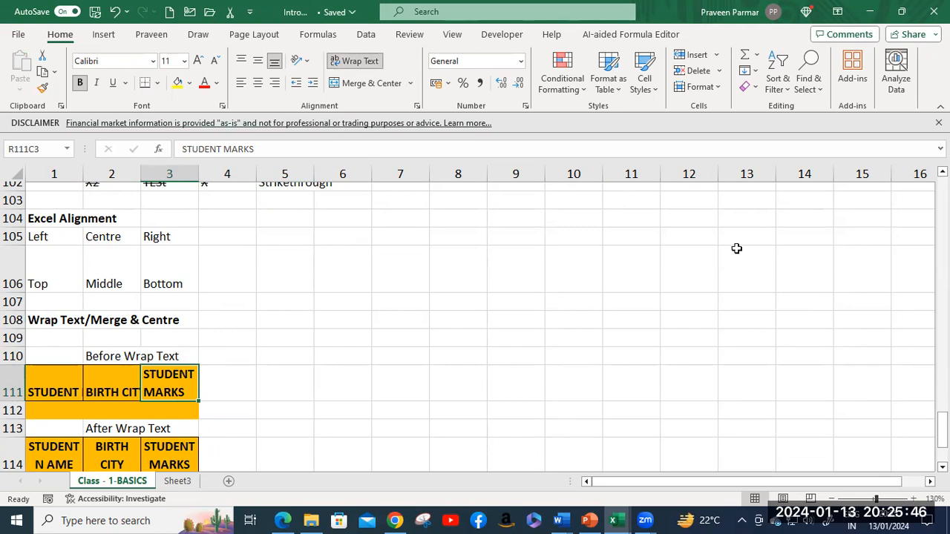
key(alt)
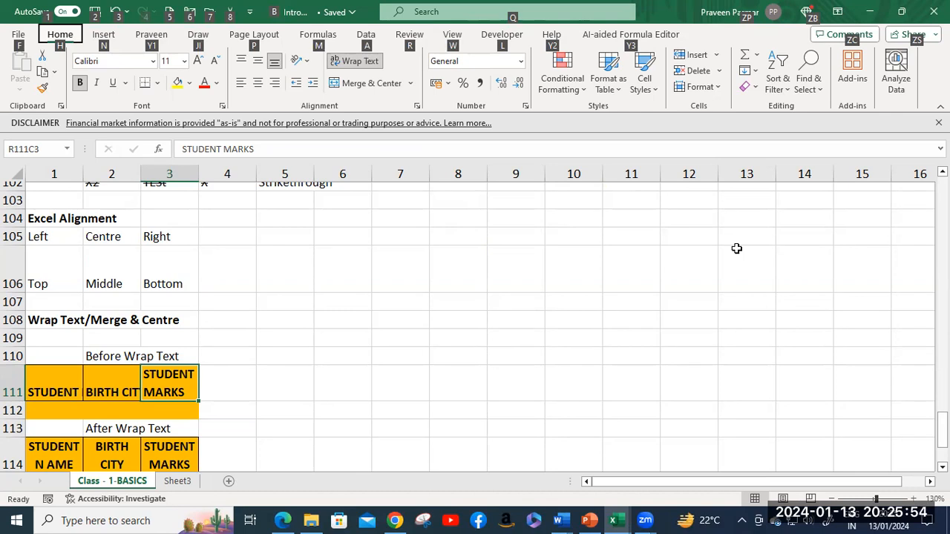
key(h)
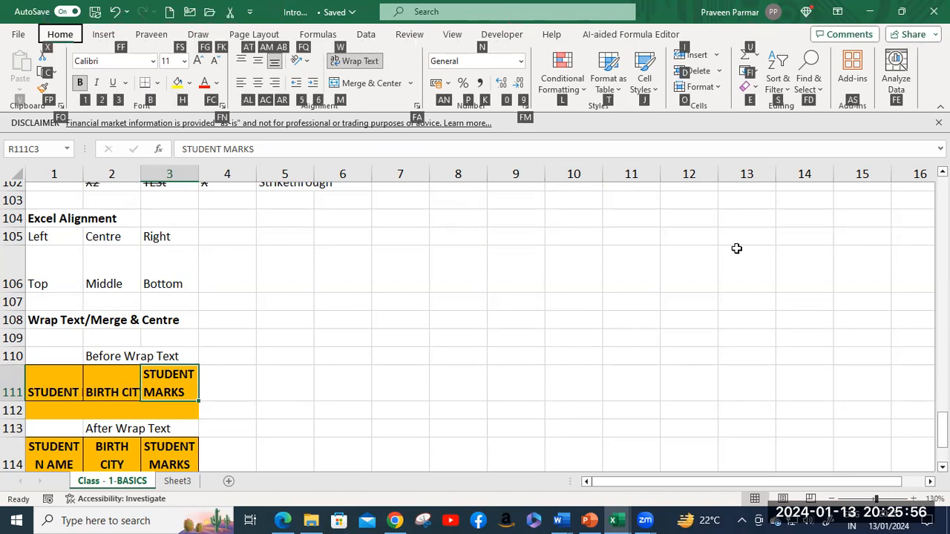
key(w)
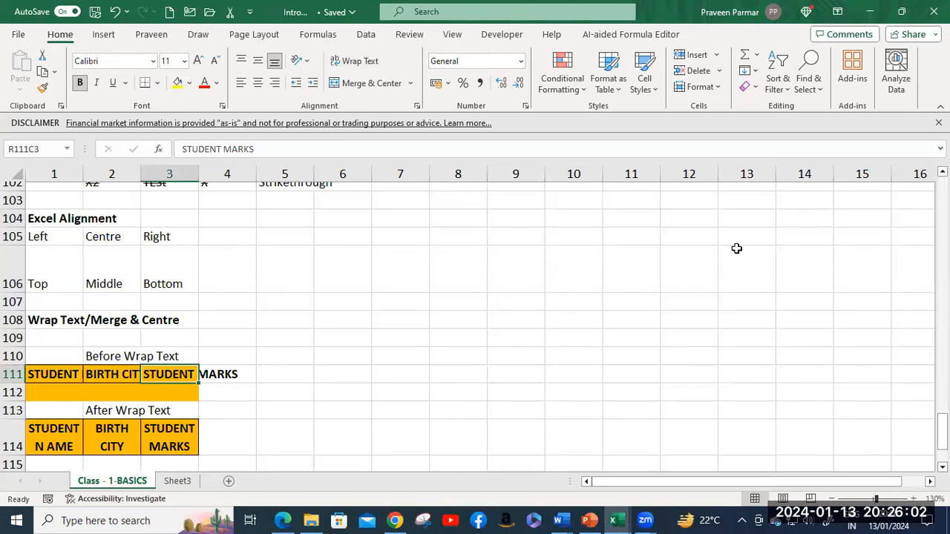
key(alt)
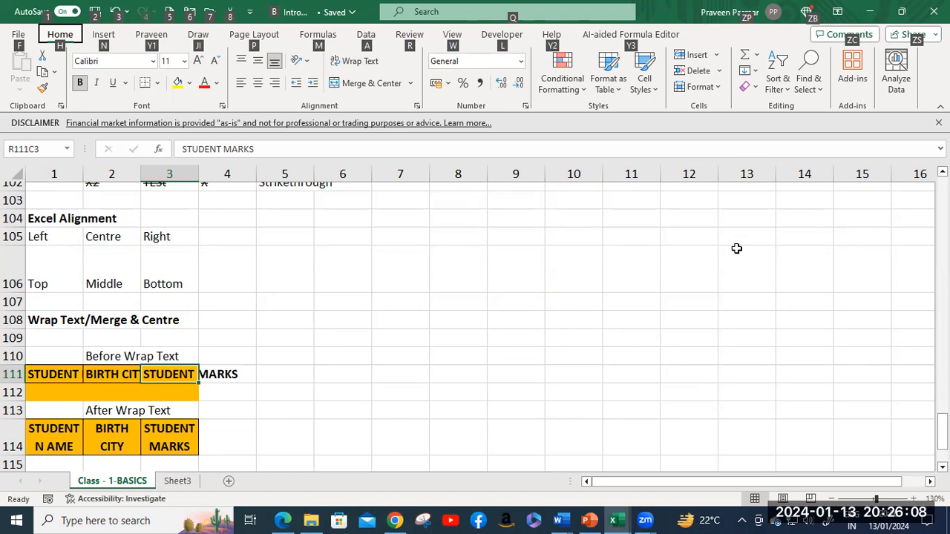
key(h)
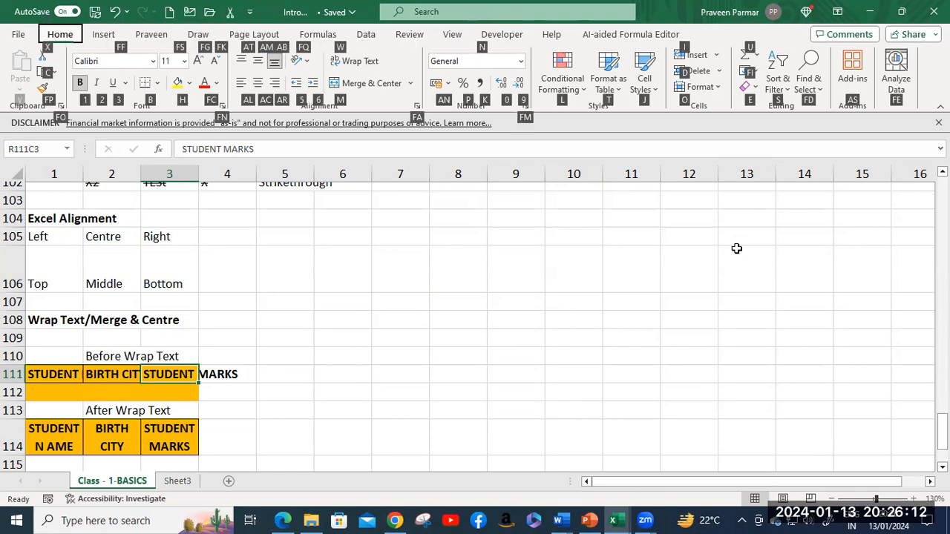
key(w)
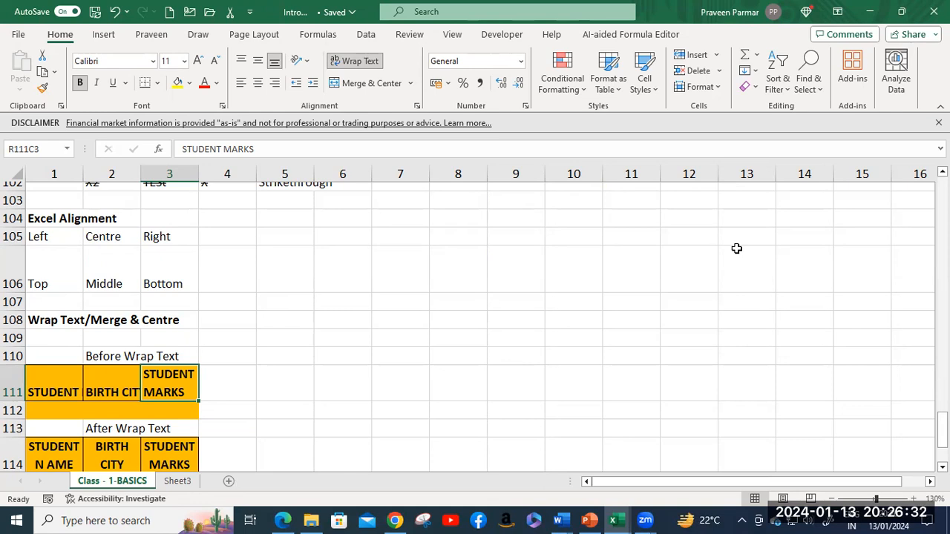
Step: Show the ribbon KeyTips and briefly explore the Drawing Tools shortcut hints
key(alt)
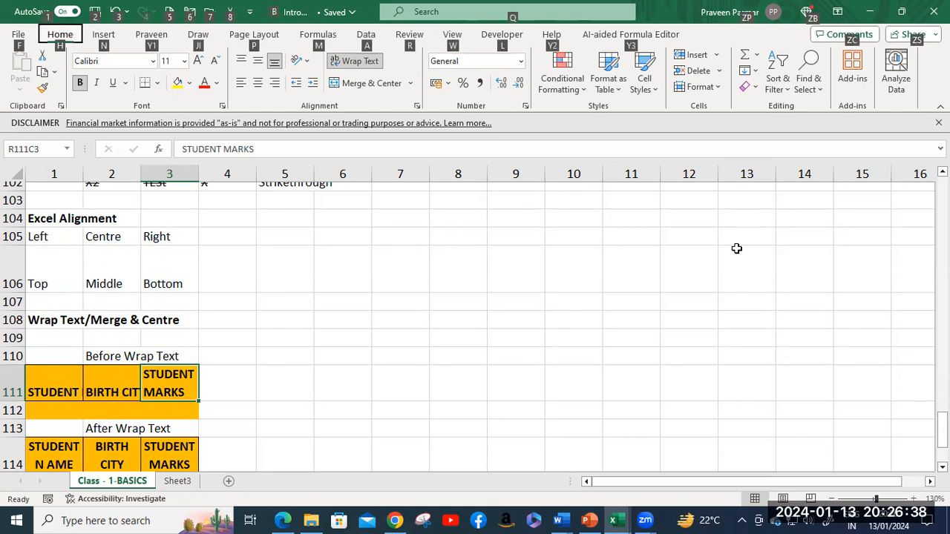
key(alt)
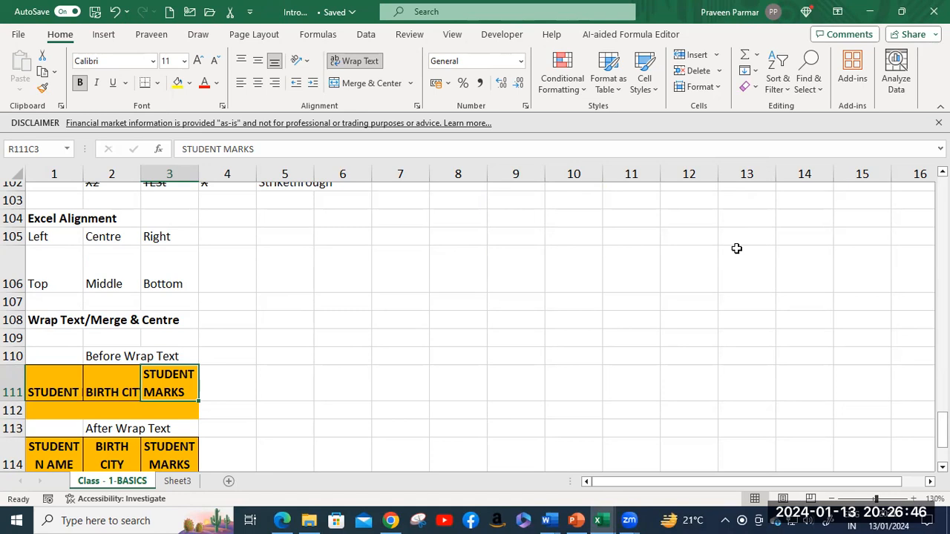
key(alt)
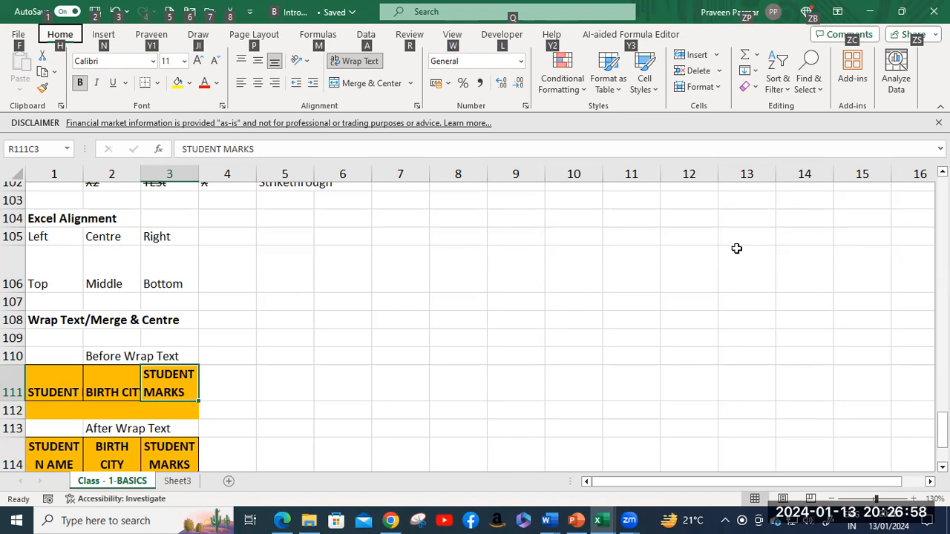
key(j)
key(i)
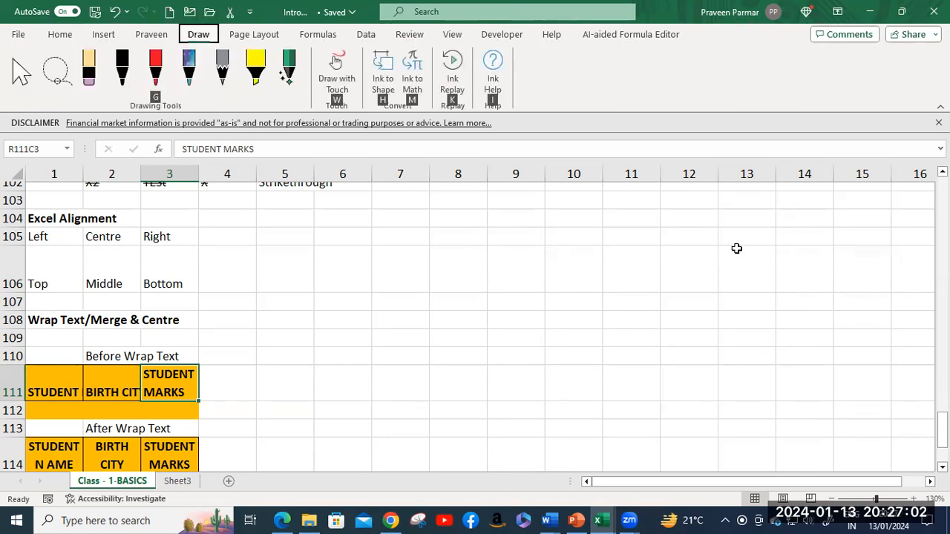
key(Escape)
key(alt)
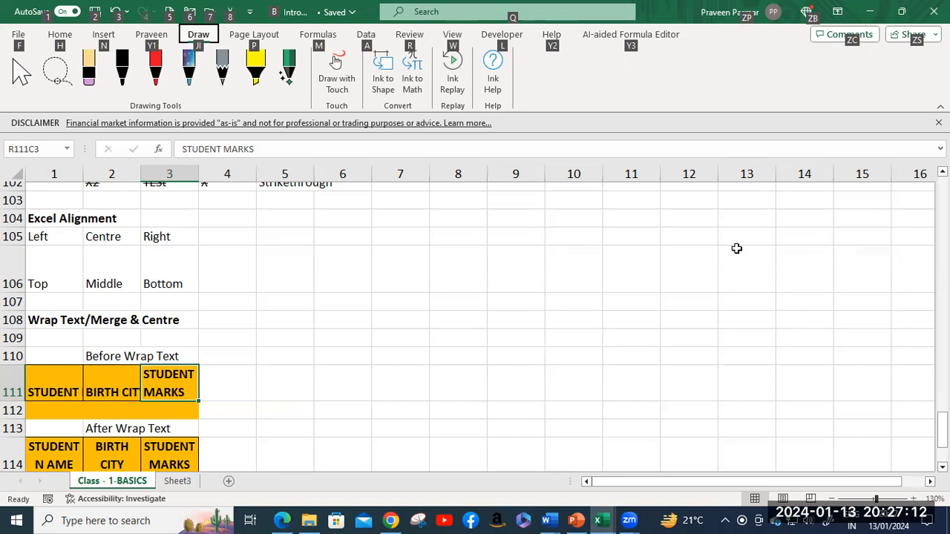
Step: Turn off Wrap Text for R111C3 with Alt, H, W so STUDENT MARKS spills onto one line
key(h)
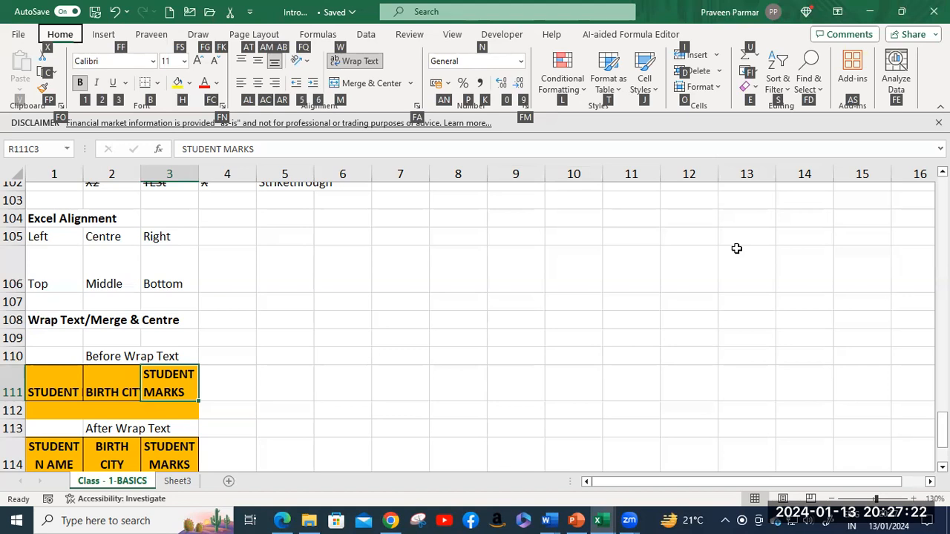
key(h)
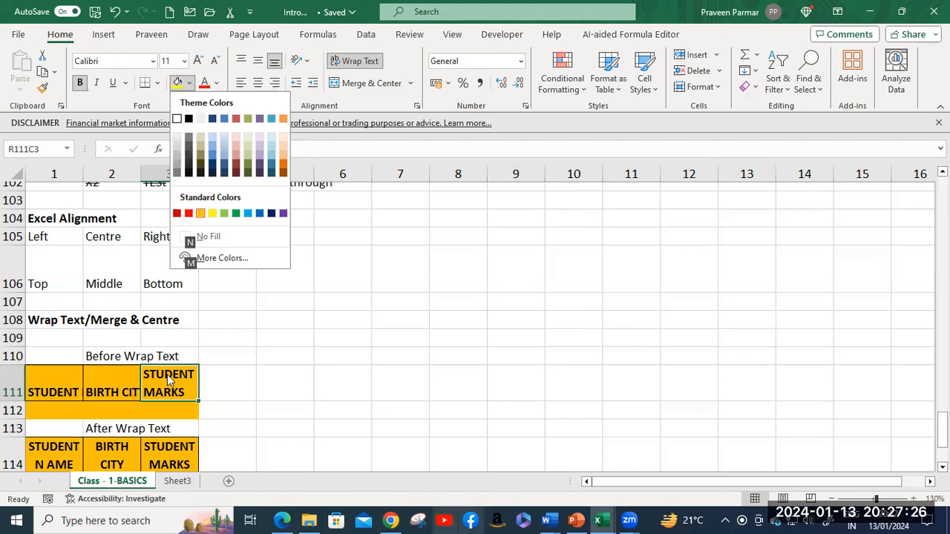
key(Escape)
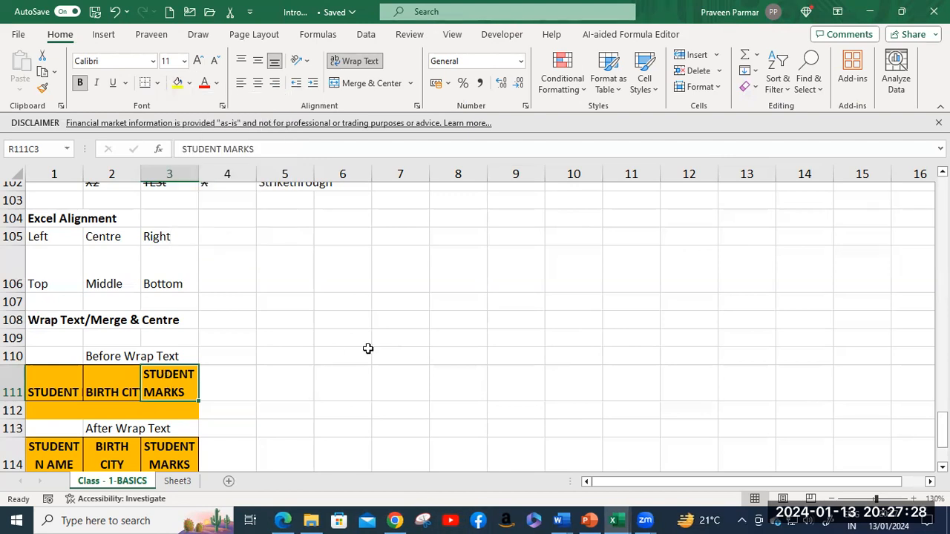
key(alt)
key(h)
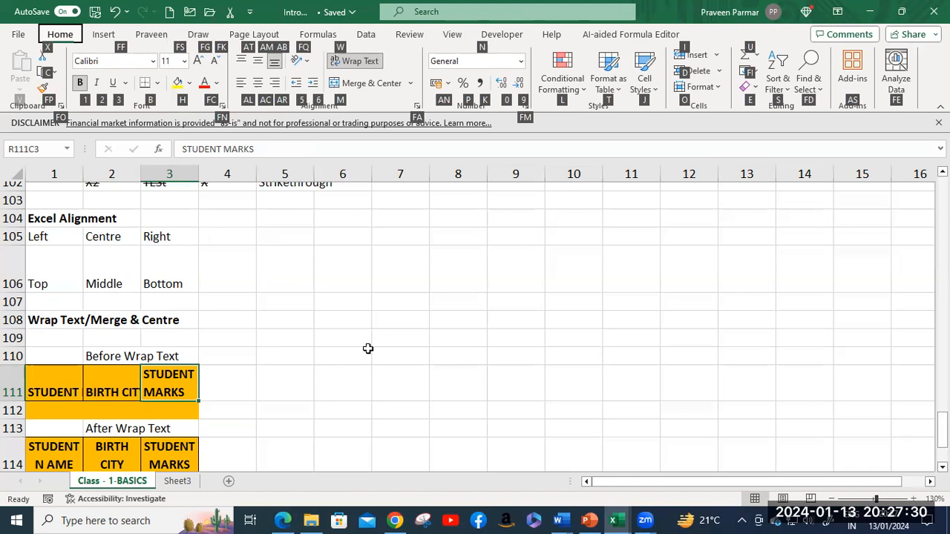
key(w)
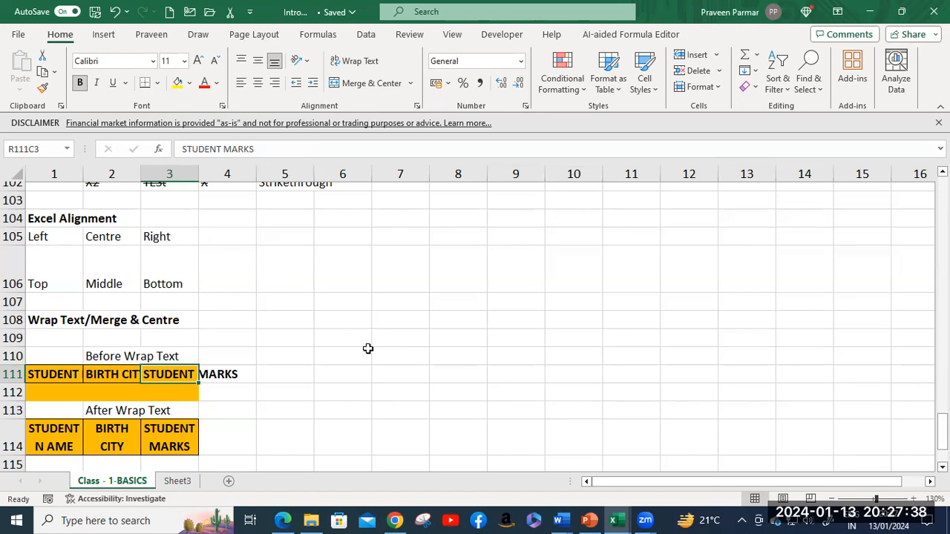
scroll(367, 349, down, 2)
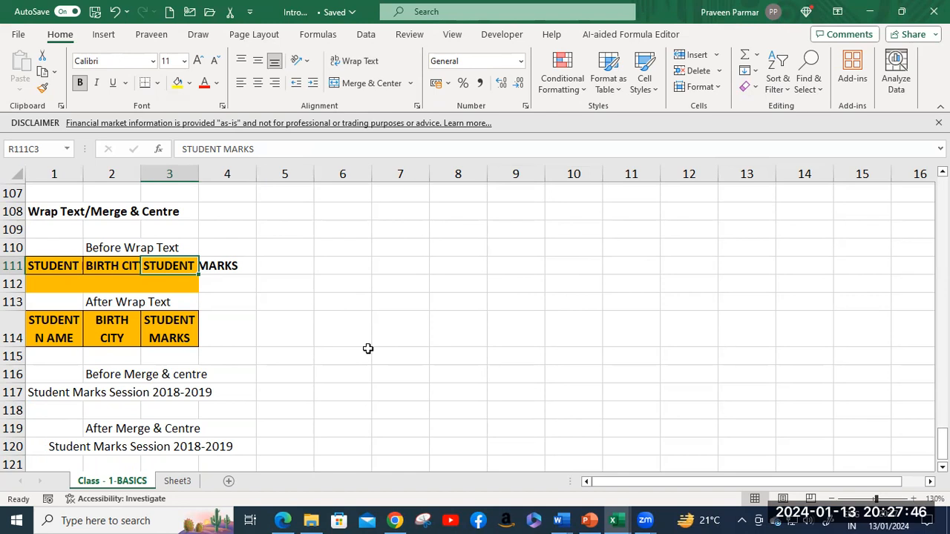
scroll(368, 349, down, 2)
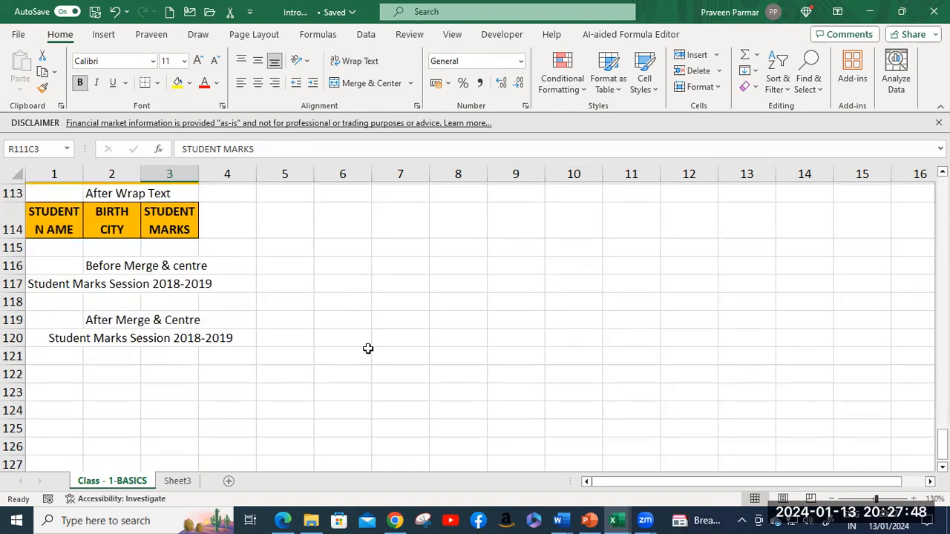
click(106, 282)
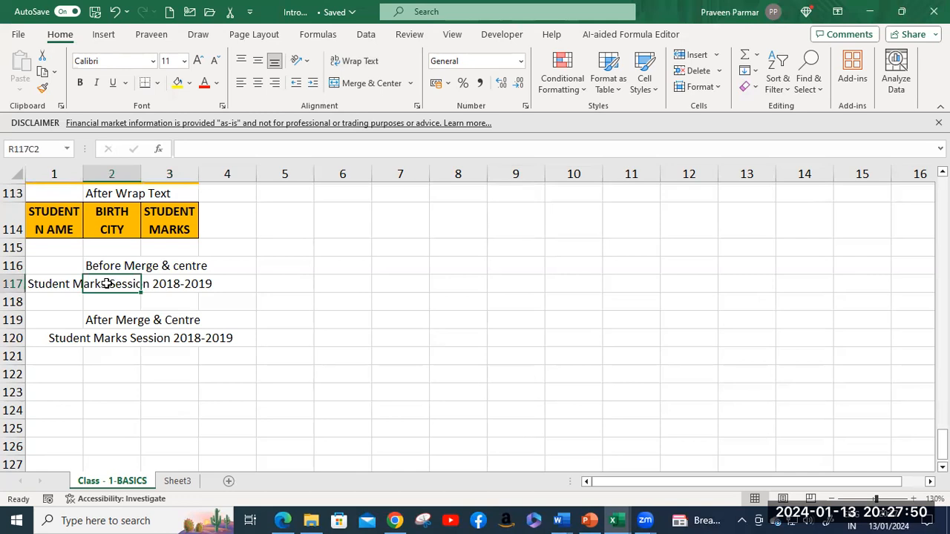
click(51, 288)
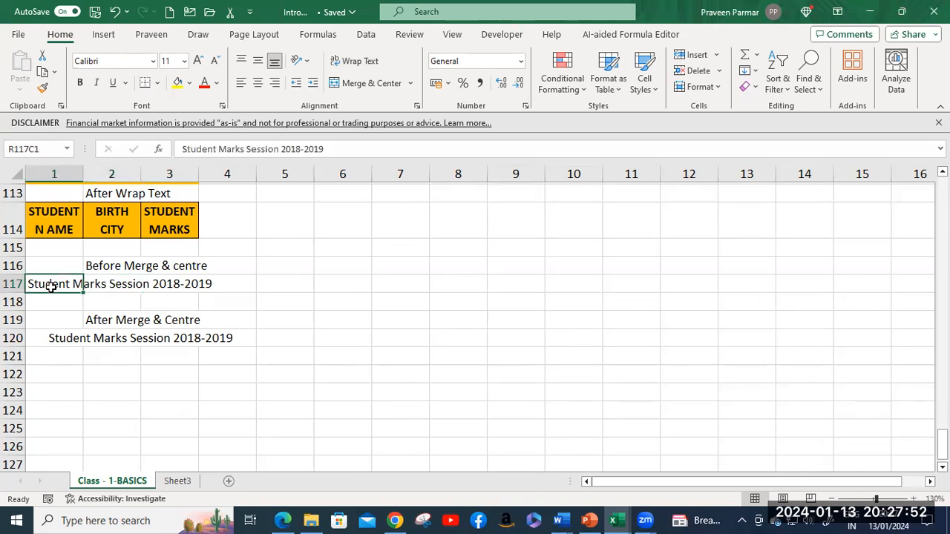
click(91, 339)
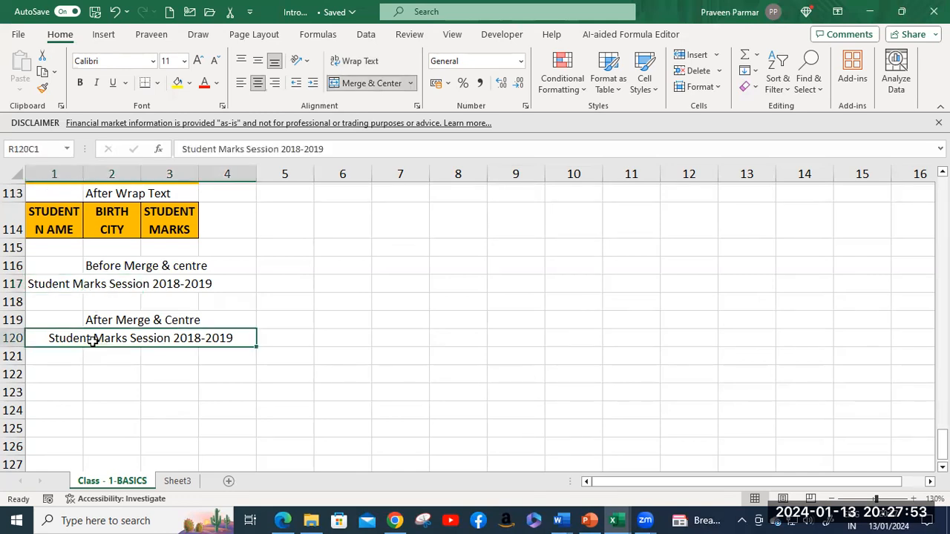
click(54, 284)
drag(54, 284, 217, 284)
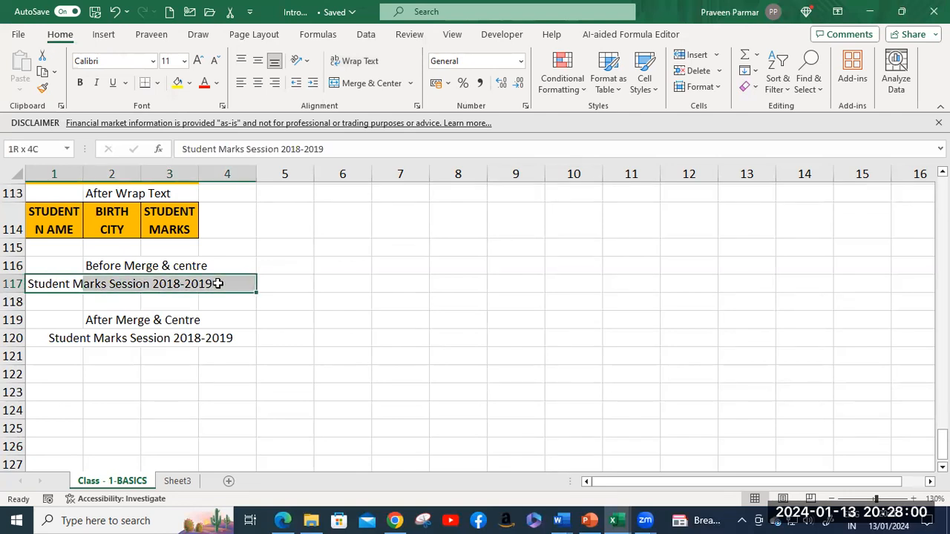
key(alt+h)
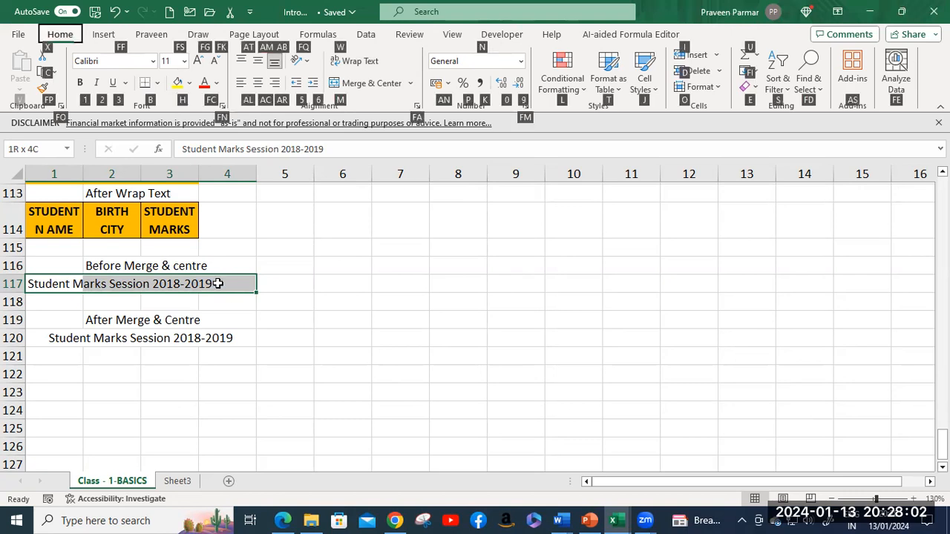
key(m)
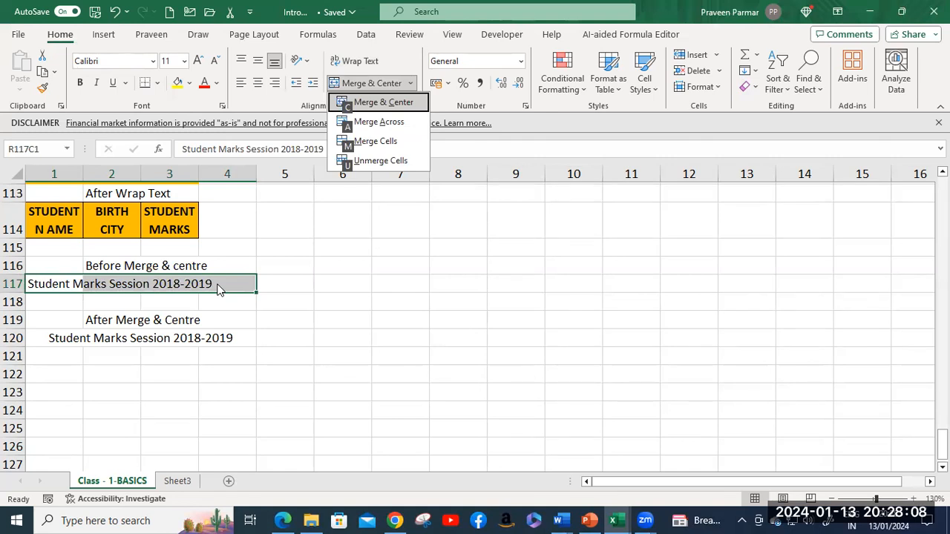
key(c)
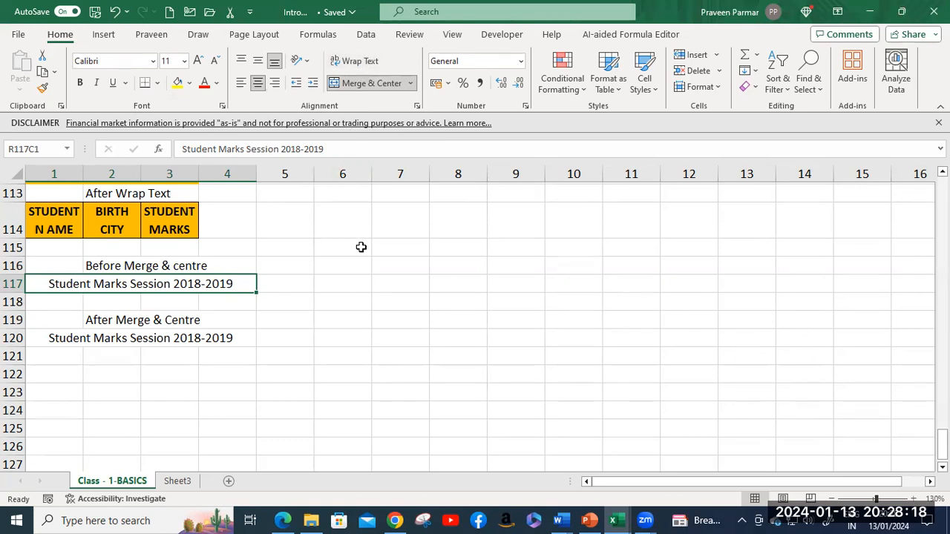
key(ctrl+z)
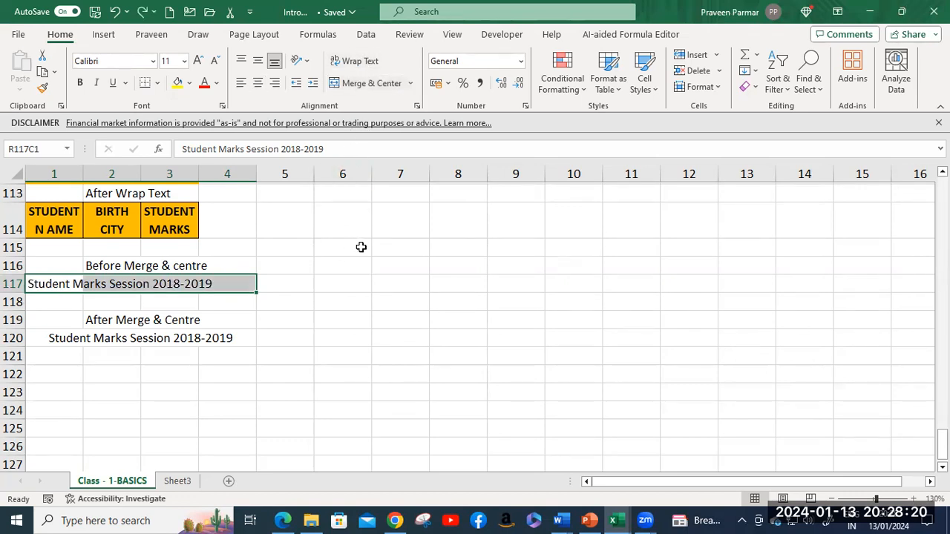
click(356, 254)
scroll(356, 258, down, 2)
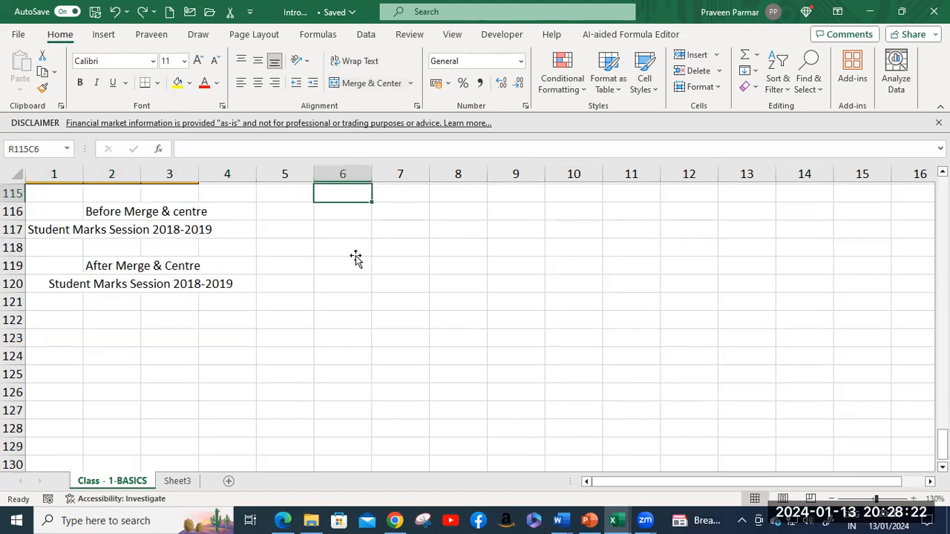
scroll(356, 258, up, 6)
scroll(356, 258, up, 6)
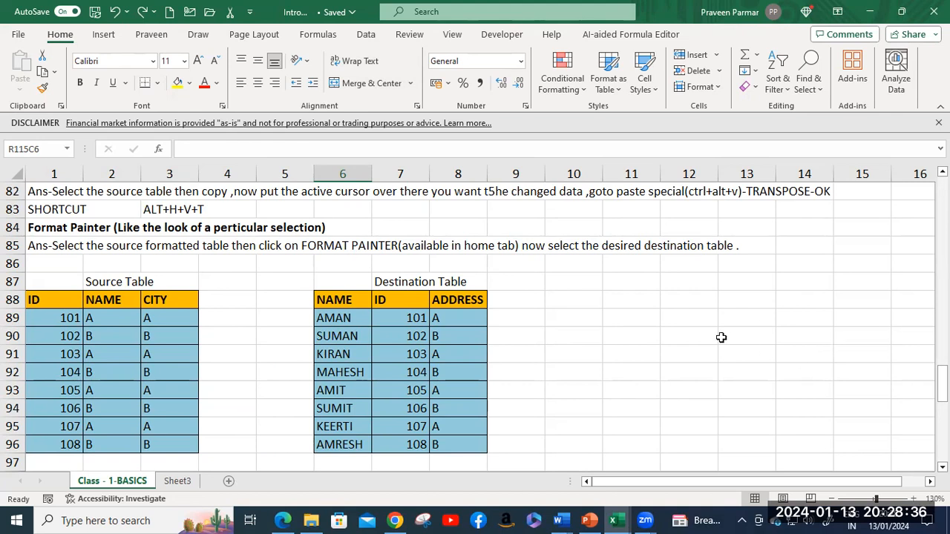
click(666, 297)
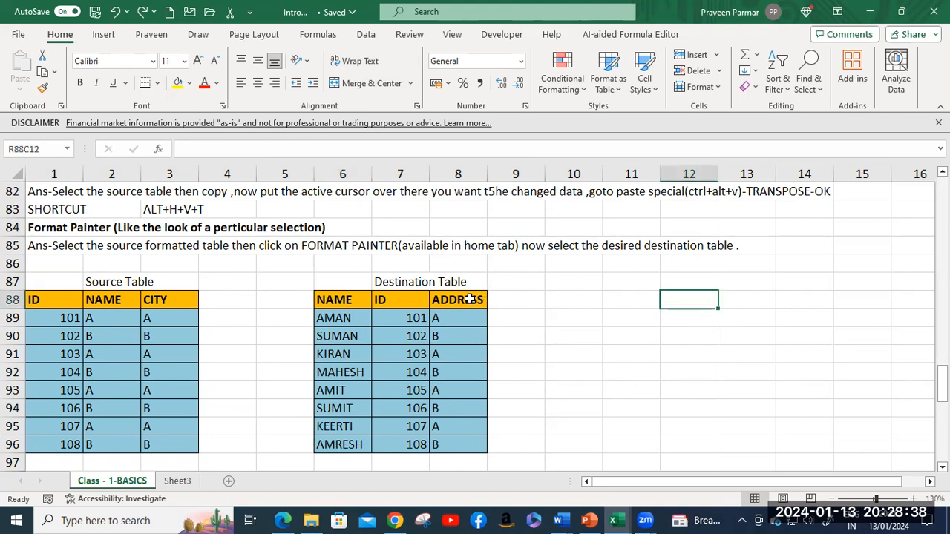
click(521, 61)
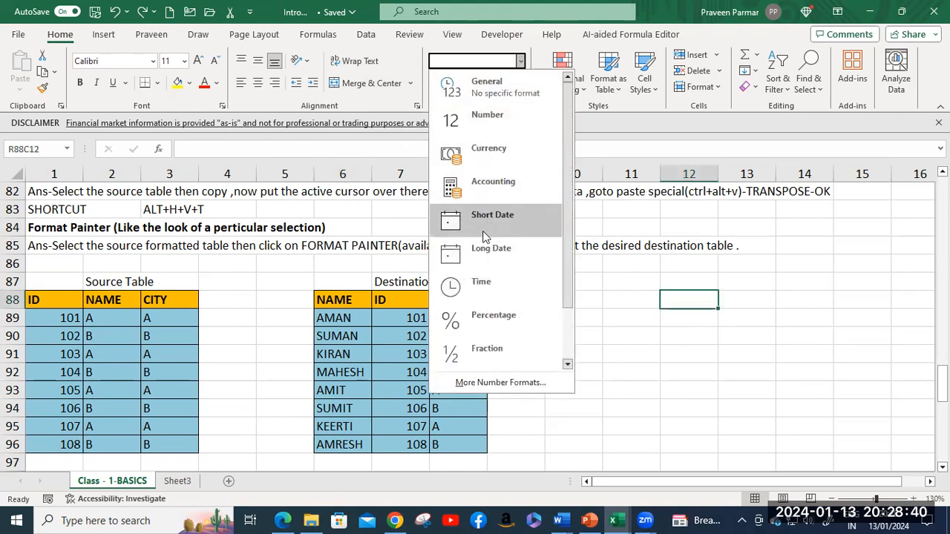
drag(572, 269, 569, 346)
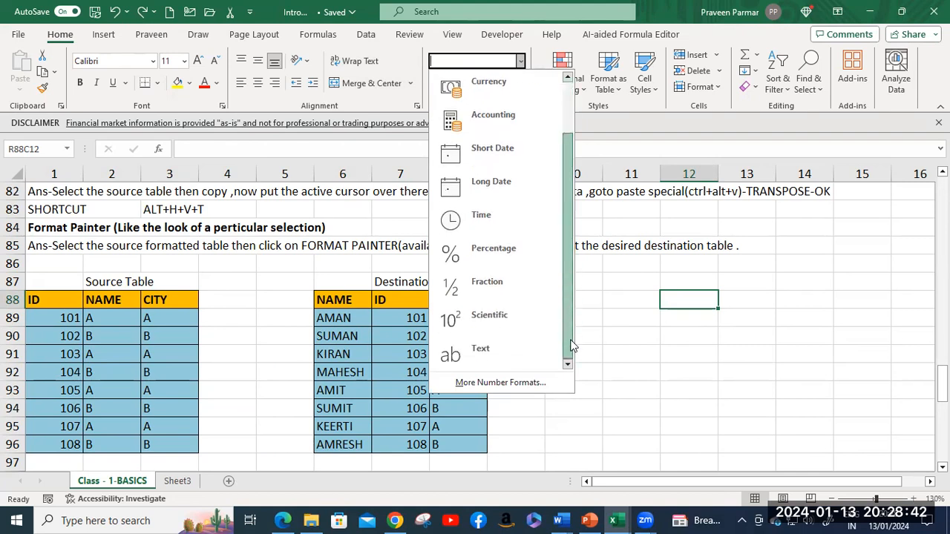
click(533, 383)
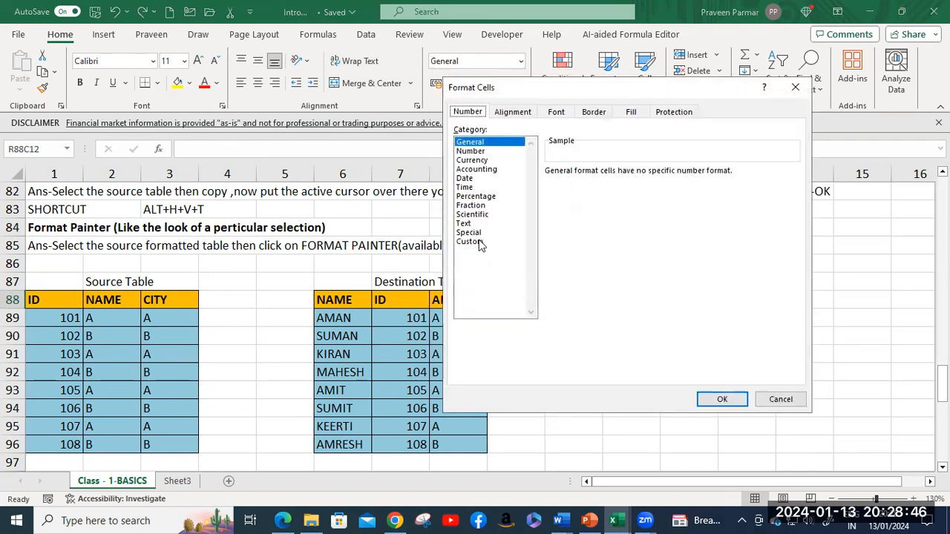
click(481, 243)
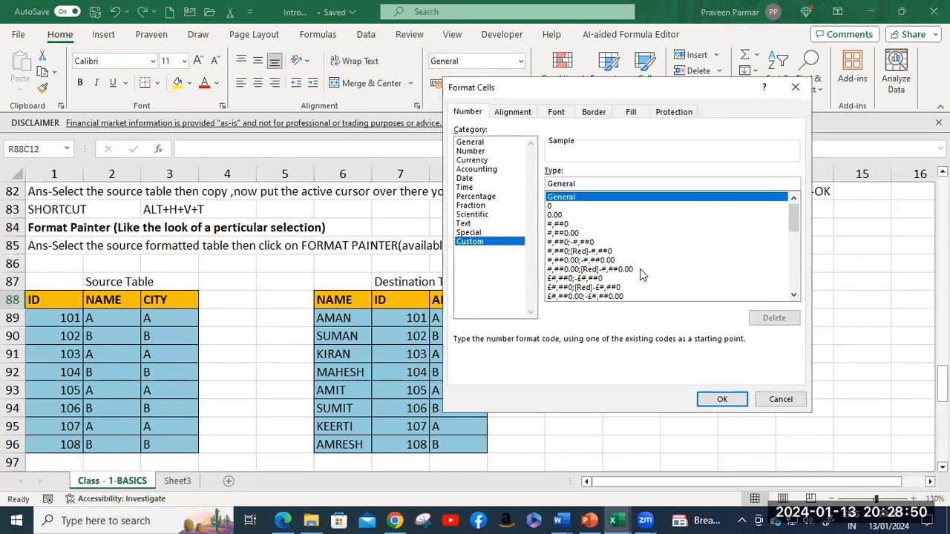
mouse_move(794, 219)
mouse_down()
mouse_move(794, 276)
mouse_move(793, 208)
mouse_up()
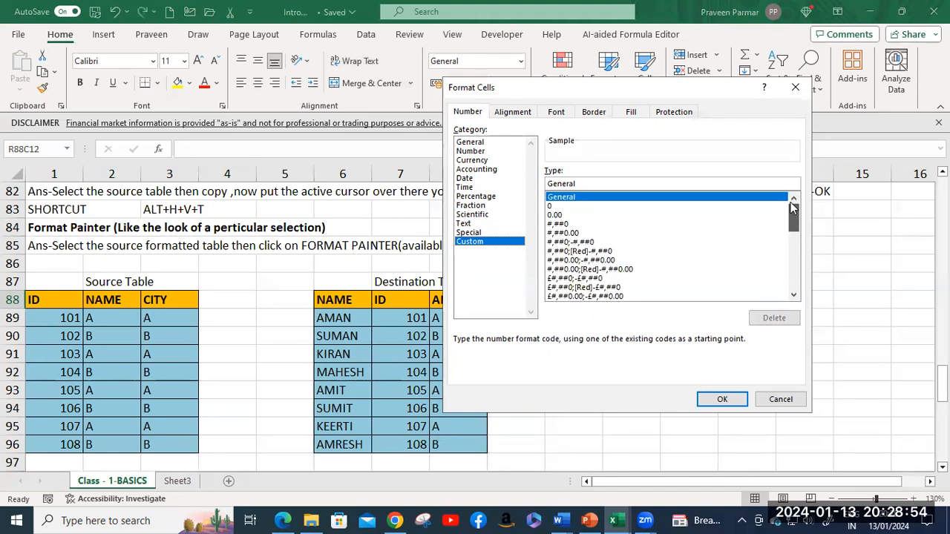
click(780, 401)
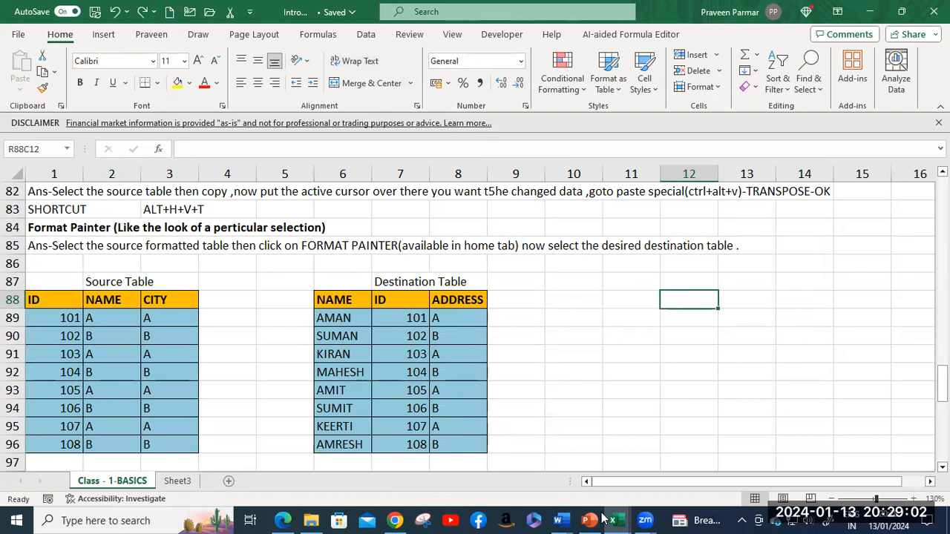
Step: Open Custom_Format.pdf from OneDrive > Excel > Module 2 > 1. Custom Format, then return to Intro Class
click(311, 520)
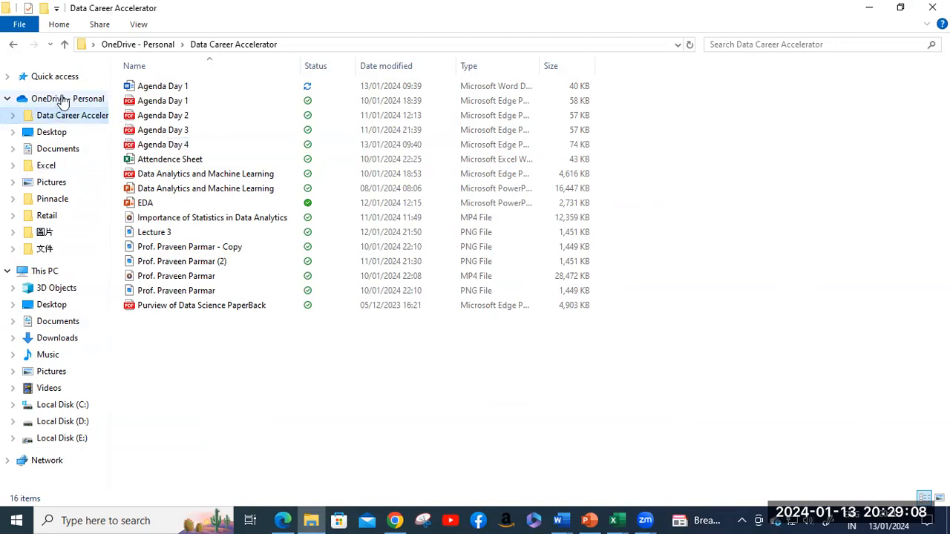
click(60, 100)
double_click(144, 130)
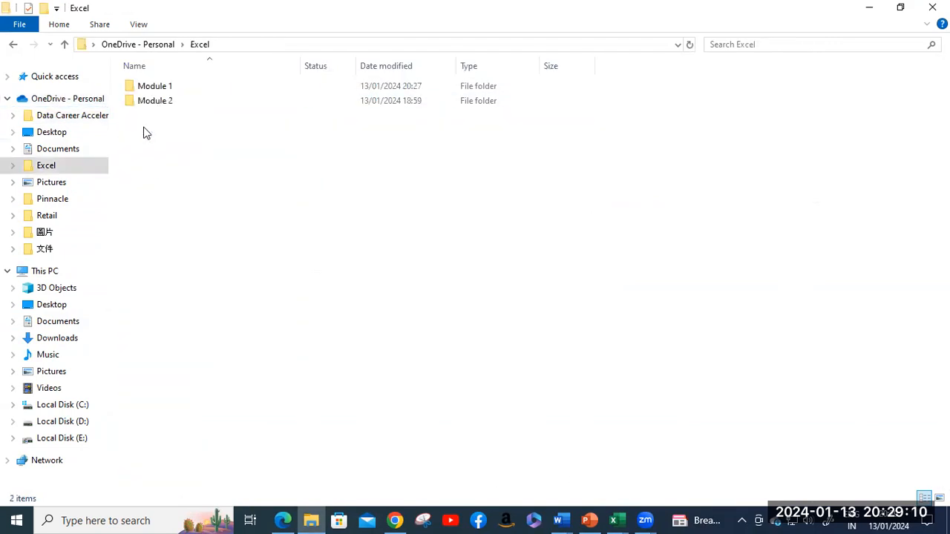
double_click(147, 87)
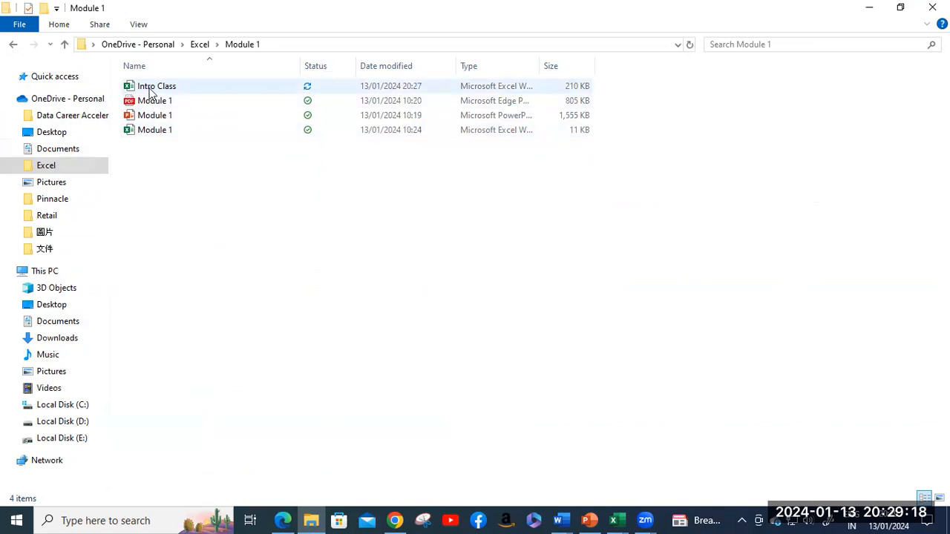
click(197, 44)
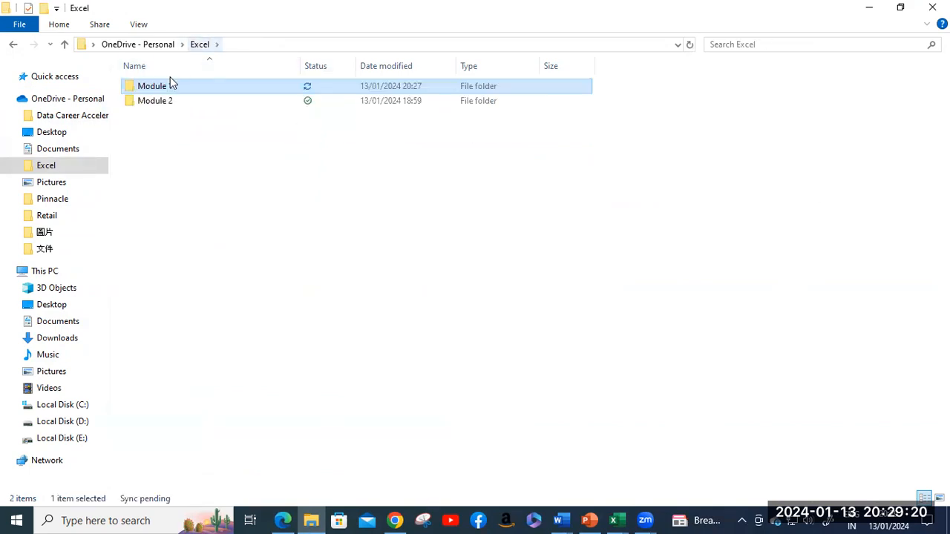
double_click(158, 101)
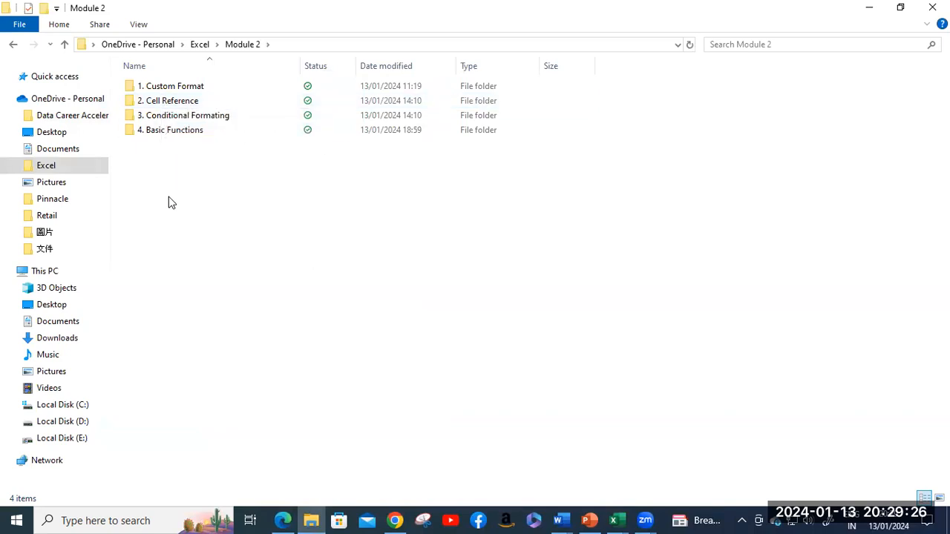
double_click(162, 90)
double_click(164, 100)
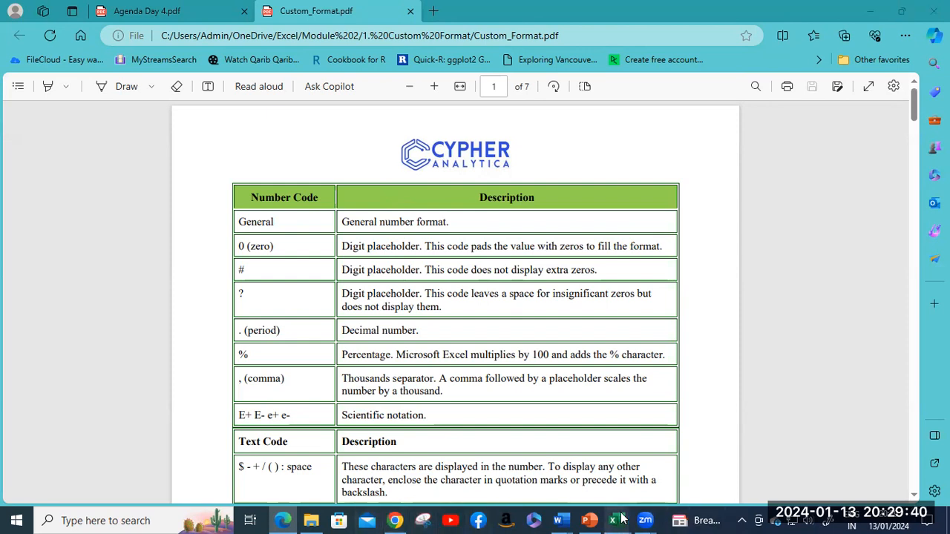
mouse_move(614, 520)
click(677, 458)
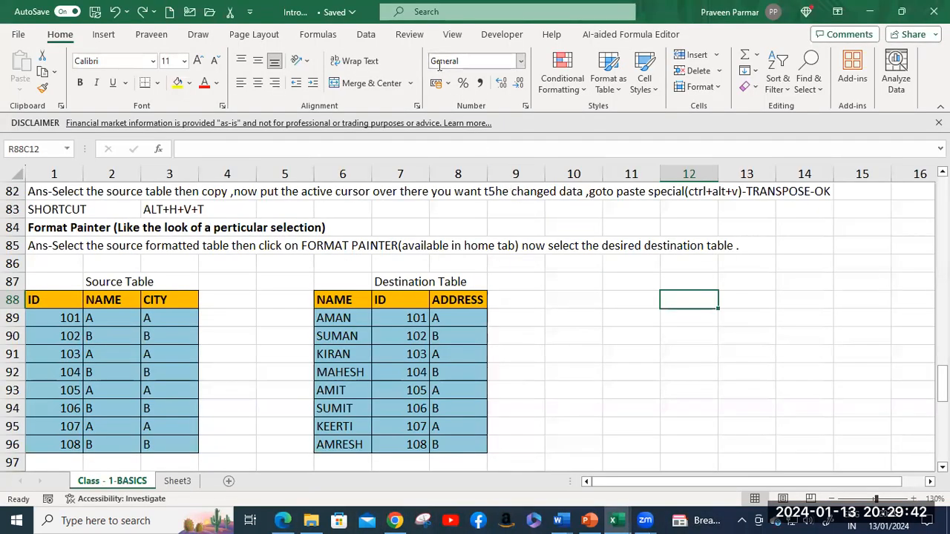
Step: Glance at the Number Format dropdown's built-in formats, close it, and move to the PowerPoint slides
click(522, 61)
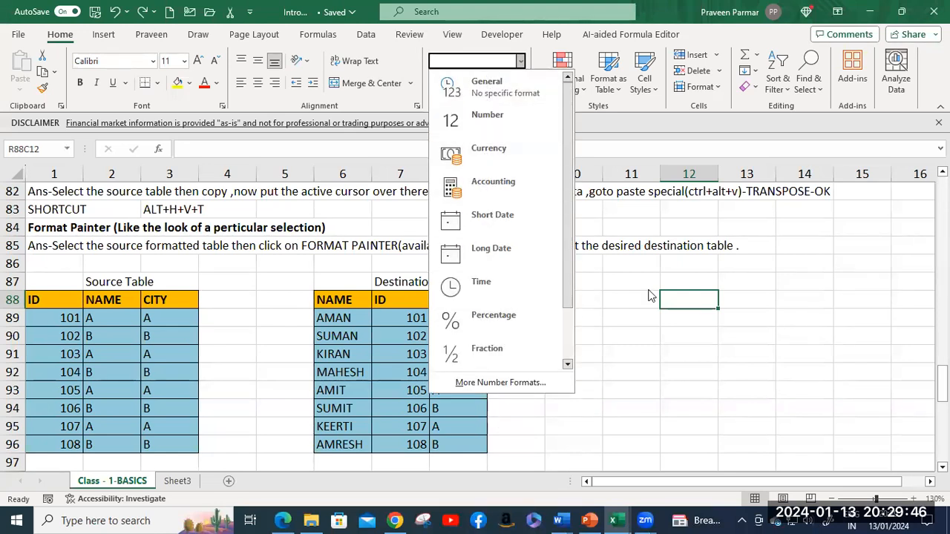
click(643, 220)
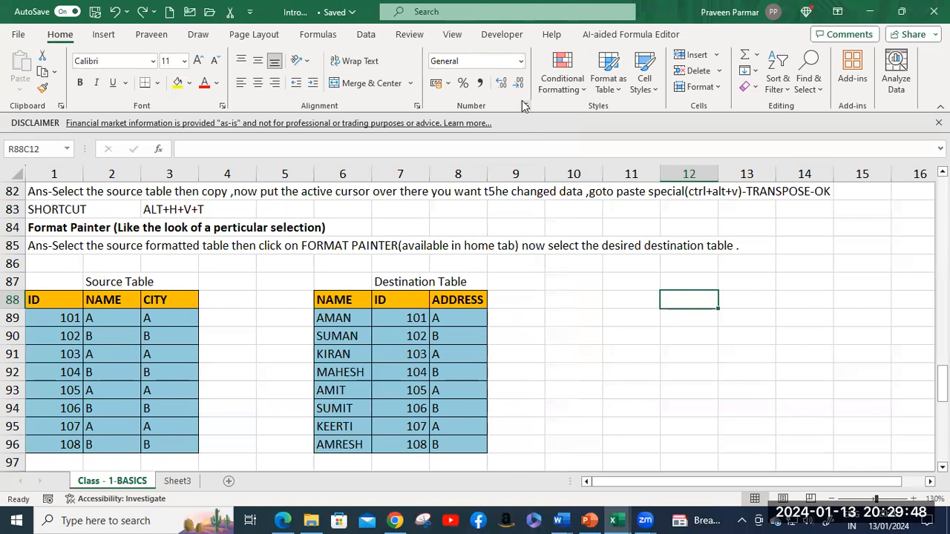
click(589, 521)
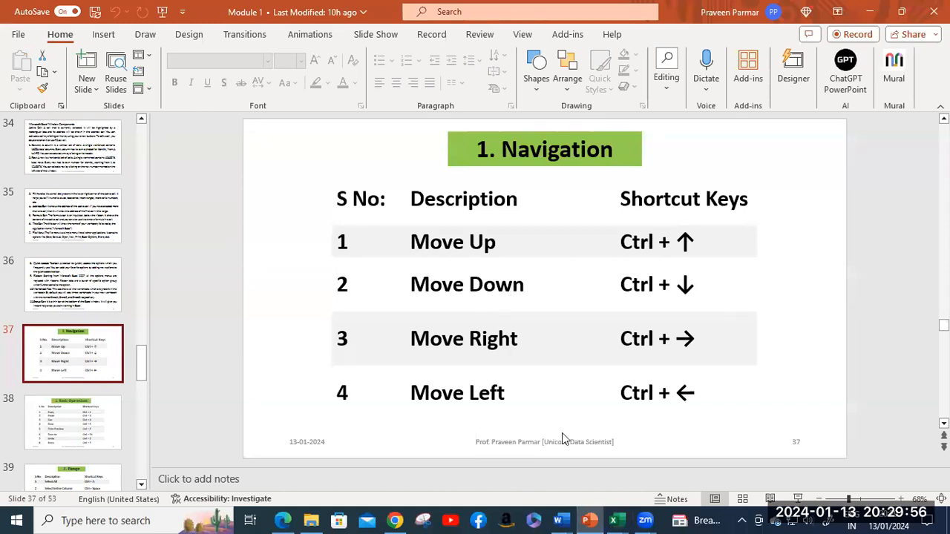
Step: Cycle past the Excel Curriculum document and Module 1 workbook to Custom_Format.pdf in Edge
mouse_move(558, 520)
click(636, 462)
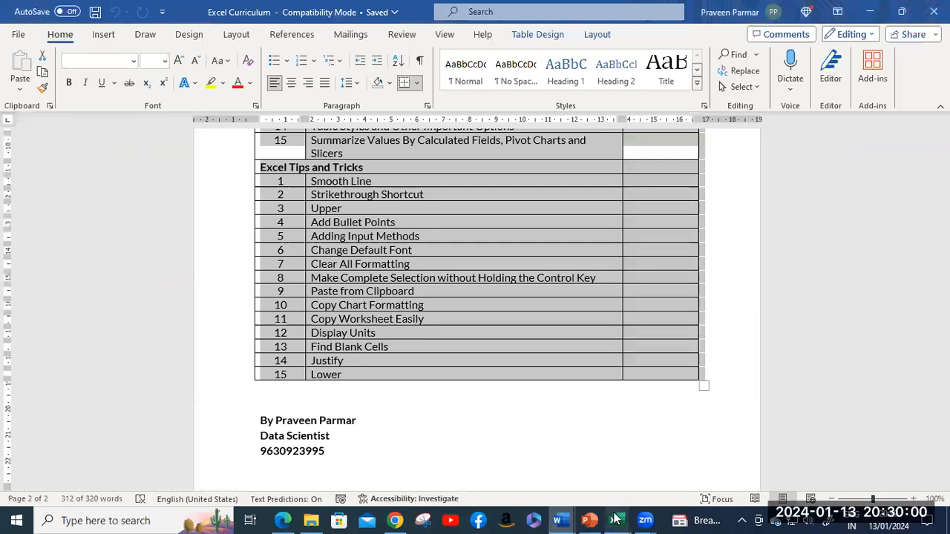
mouse_move(613, 521)
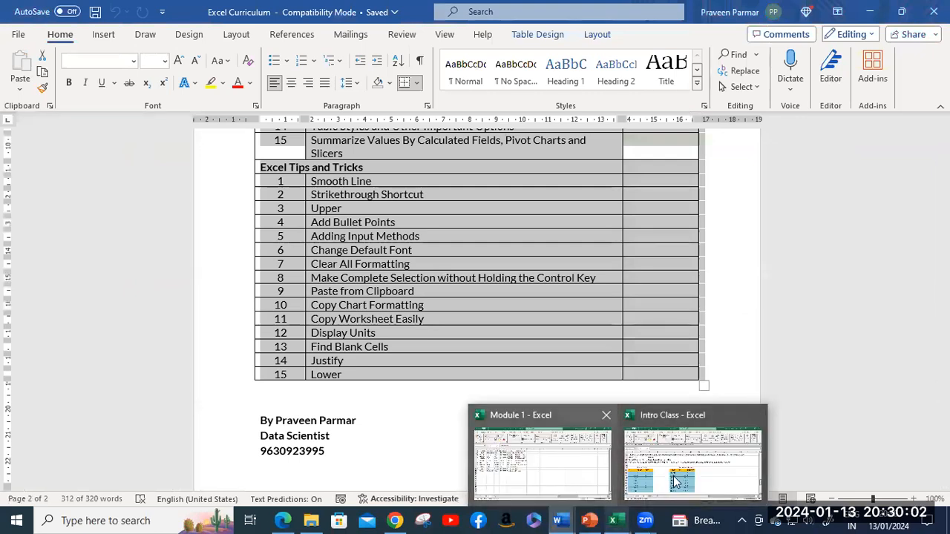
click(576, 482)
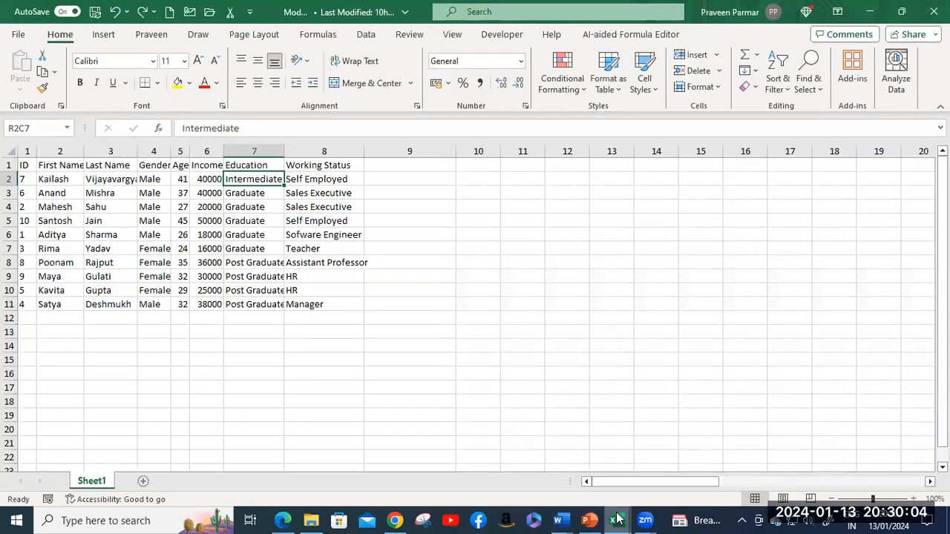
click(283, 521)
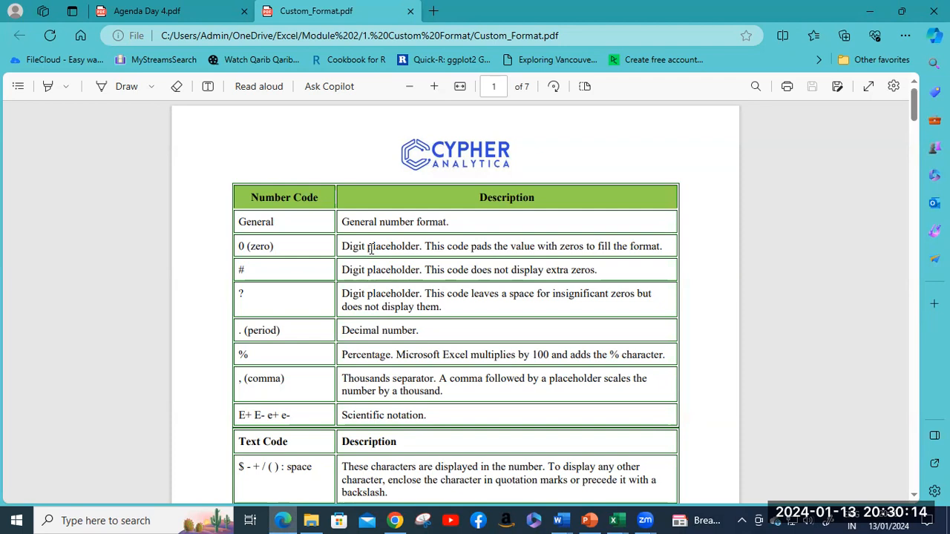
Step: Scroll Custom_Format.pdf from the page 1 number code table down to the page 7 symbol table
scroll(371, 249, down, 1)
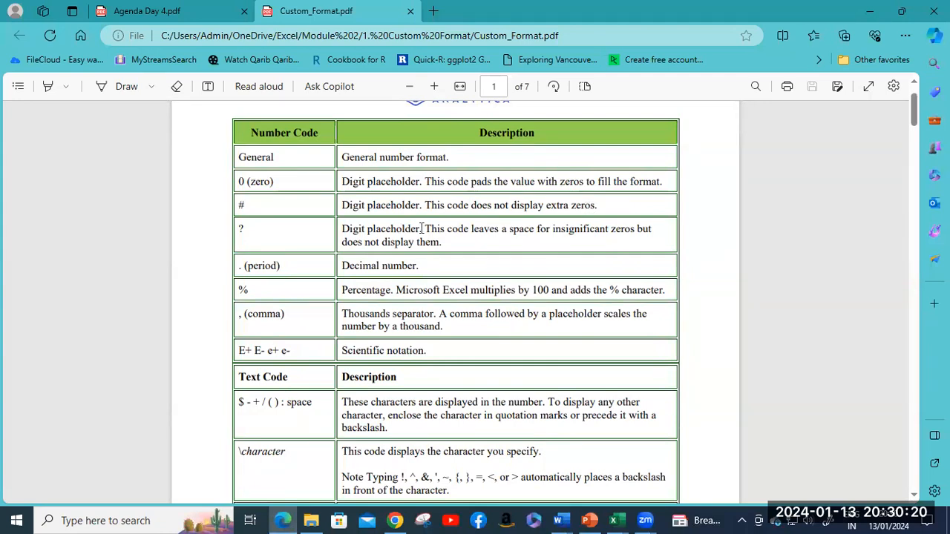
scroll(519, 213, down, 5)
scroll(519, 212, down, 12)
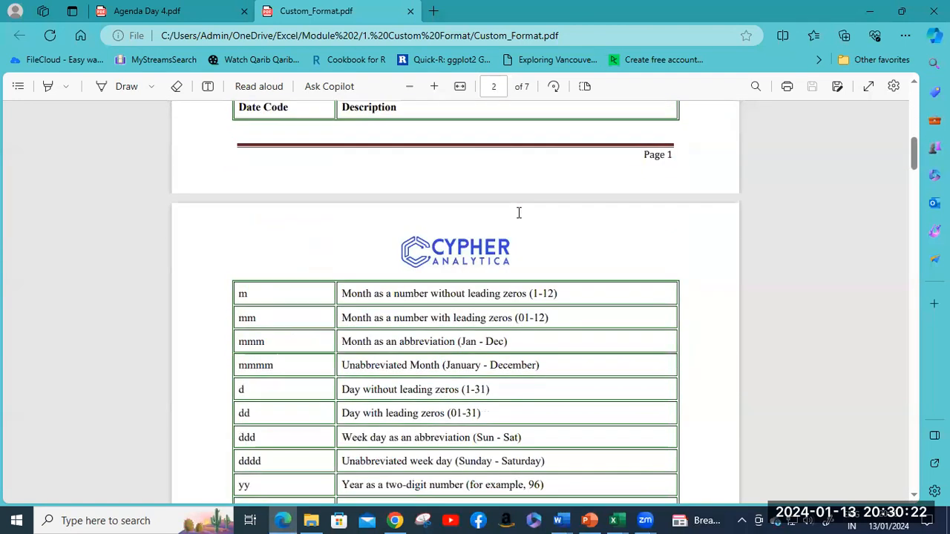
scroll(518, 211, down, 9)
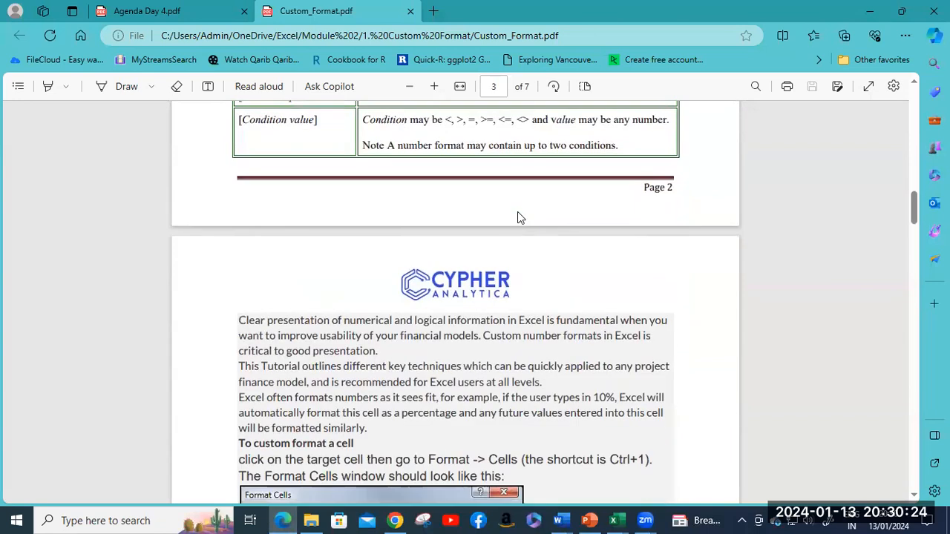
scroll(518, 212, down, 8)
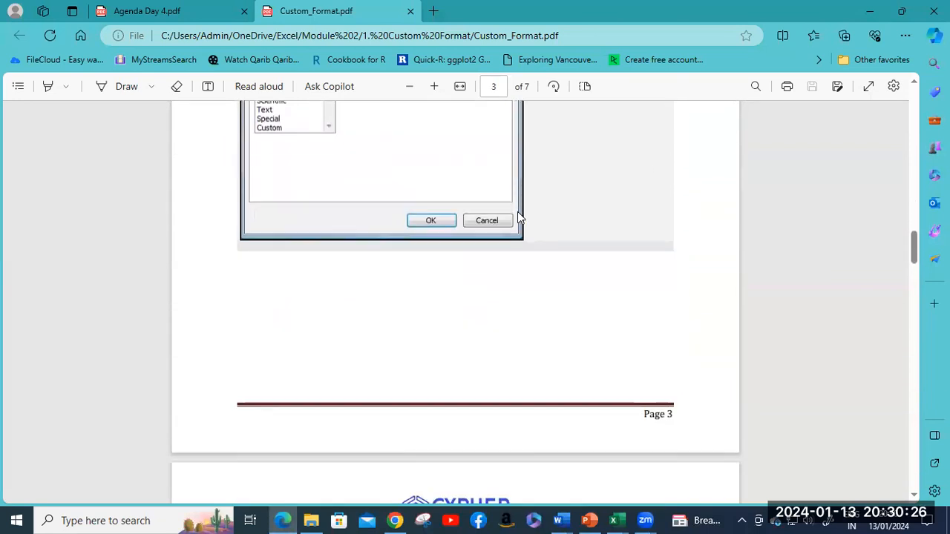
scroll(519, 213, down, 8)
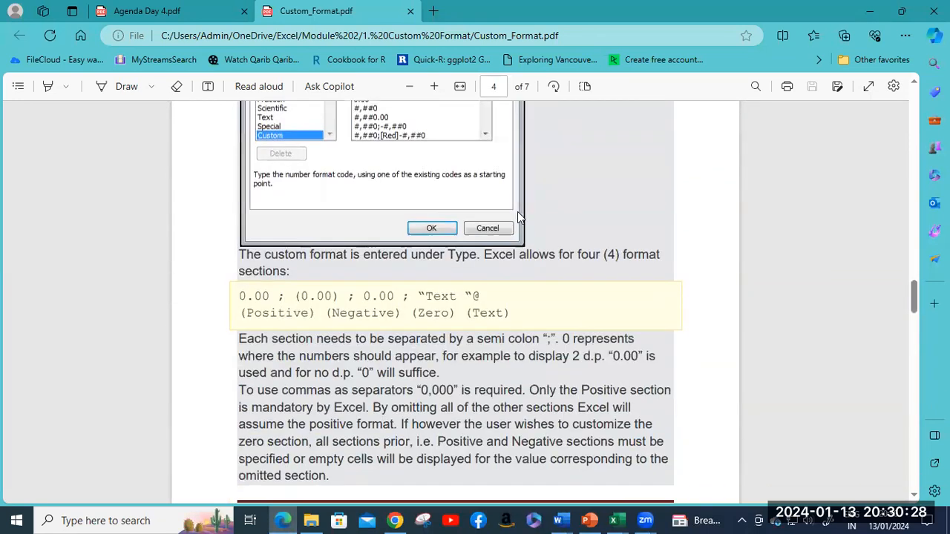
scroll(518, 215, down, 10)
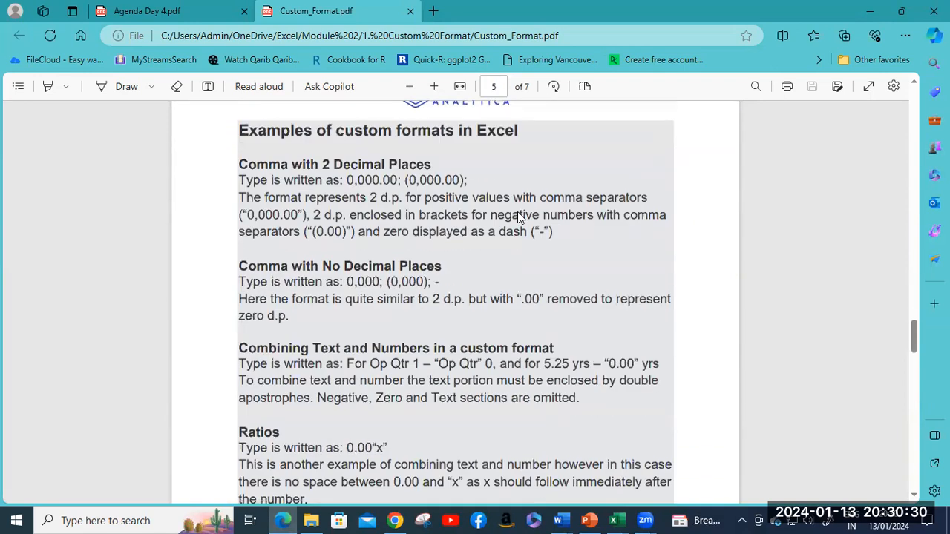
scroll(517, 212, down, 10)
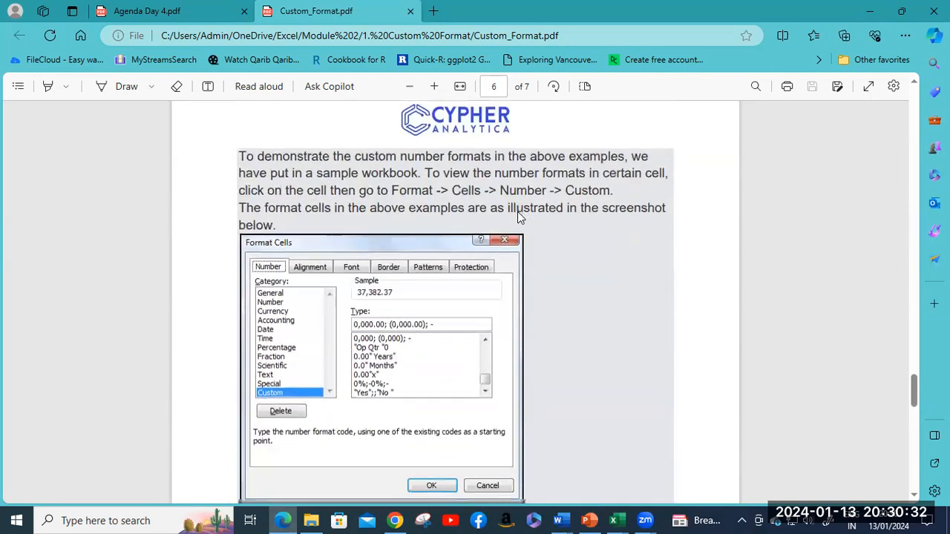
scroll(518, 217, down, 8)
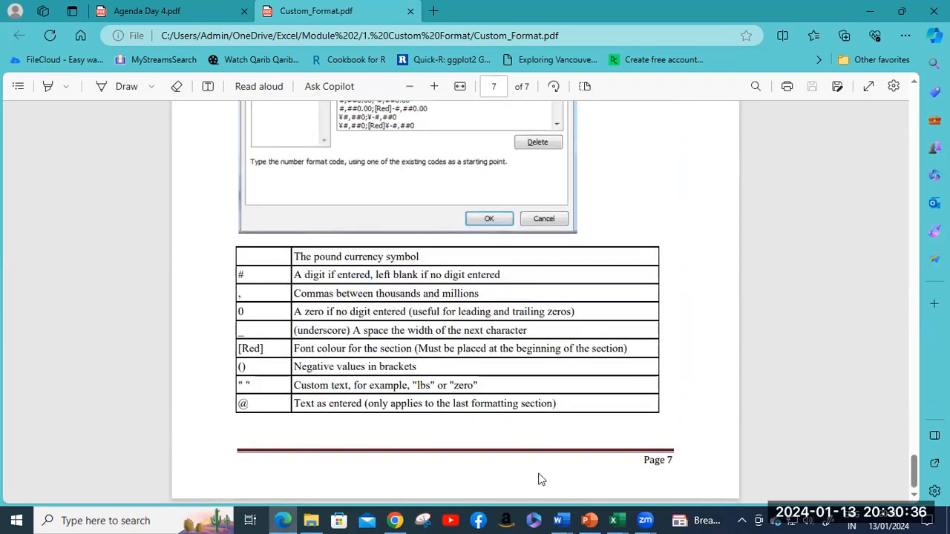
mouse_move(613, 520)
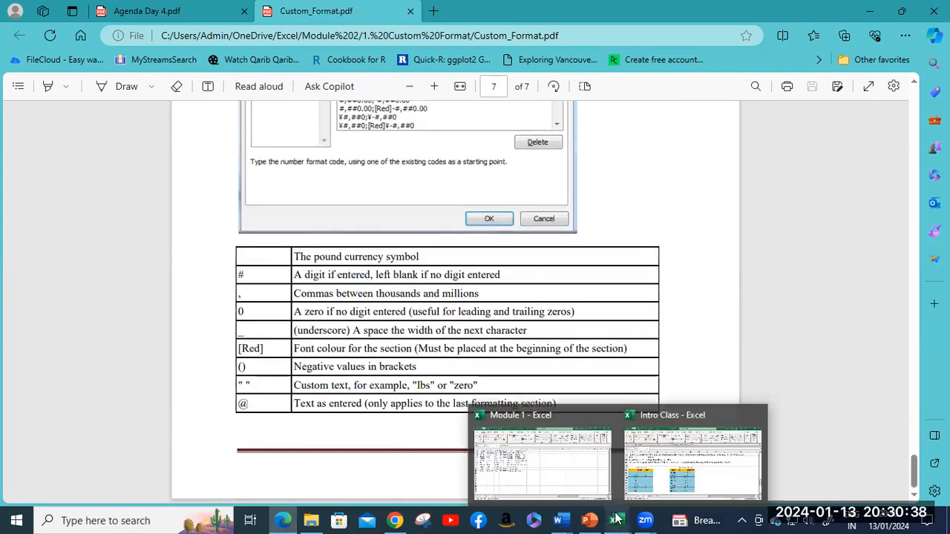
Step: Close the Intro Class workbook and then the Module 1 workbook, leaving the PDF in front
click(651, 480)
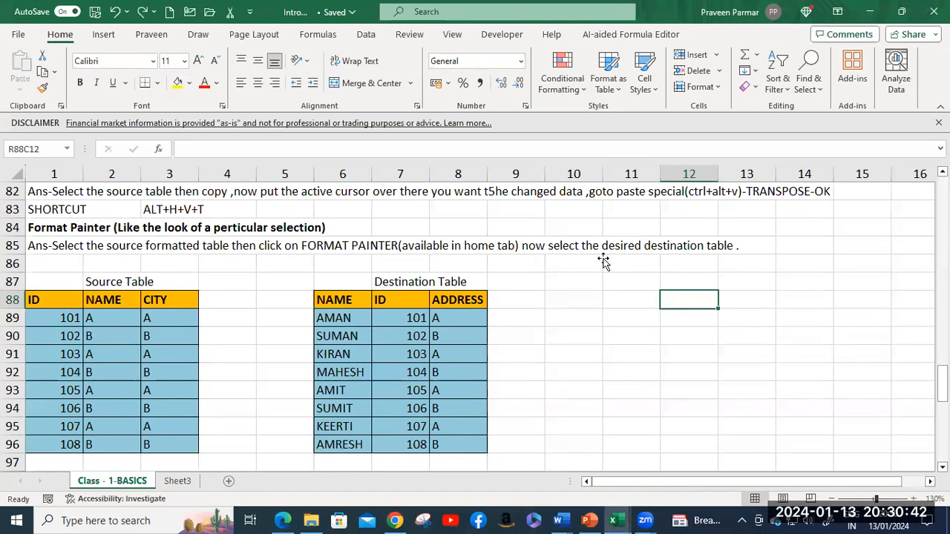
click(590, 261)
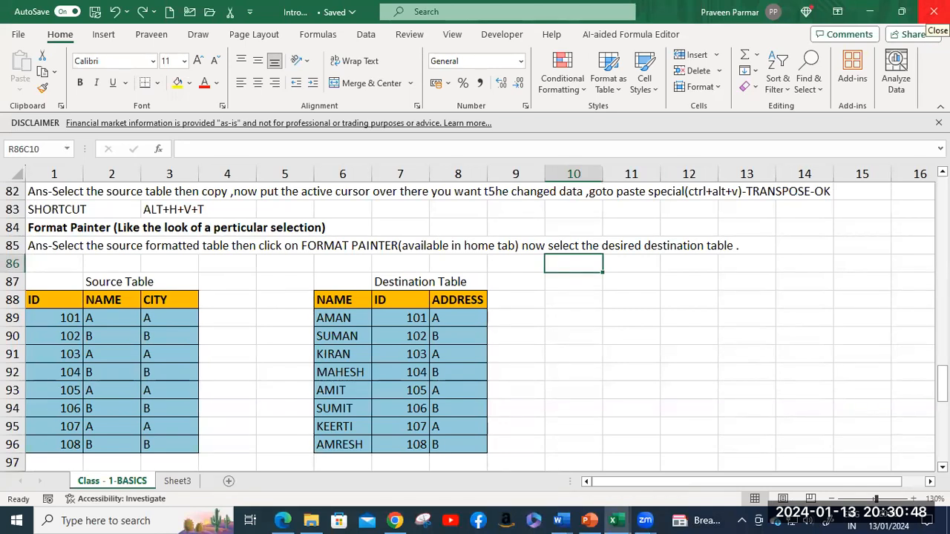
click(932, 13)
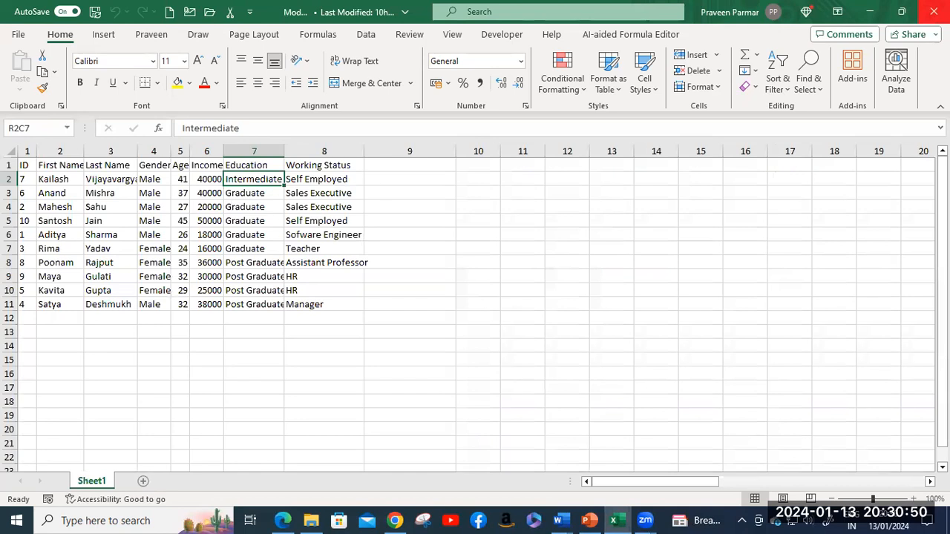
click(388, 178)
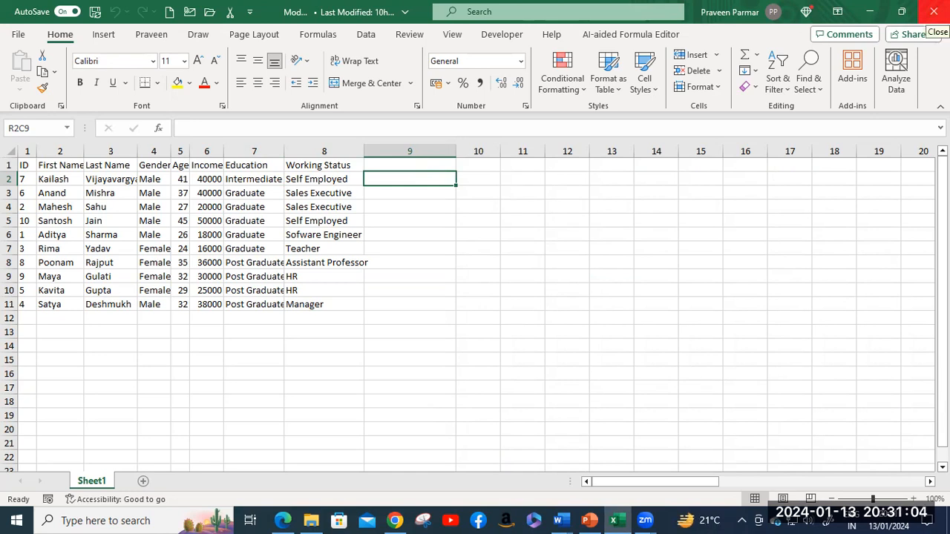
click(934, 11)
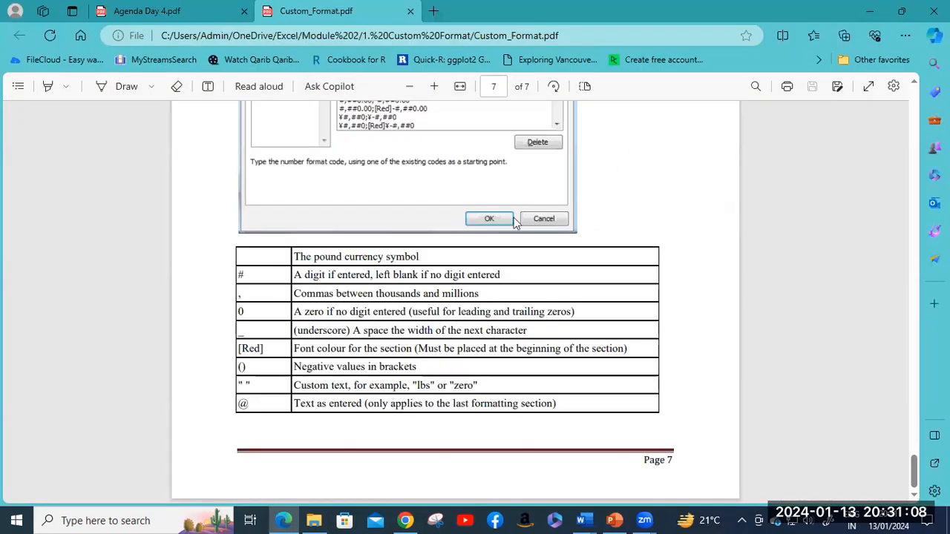
Step: Scroll the PDF back to the page 5 percentage dash and Yes/No examples, then return to File Explorer
scroll(474, 269, up, 6)
scroll(473, 268, up, 10)
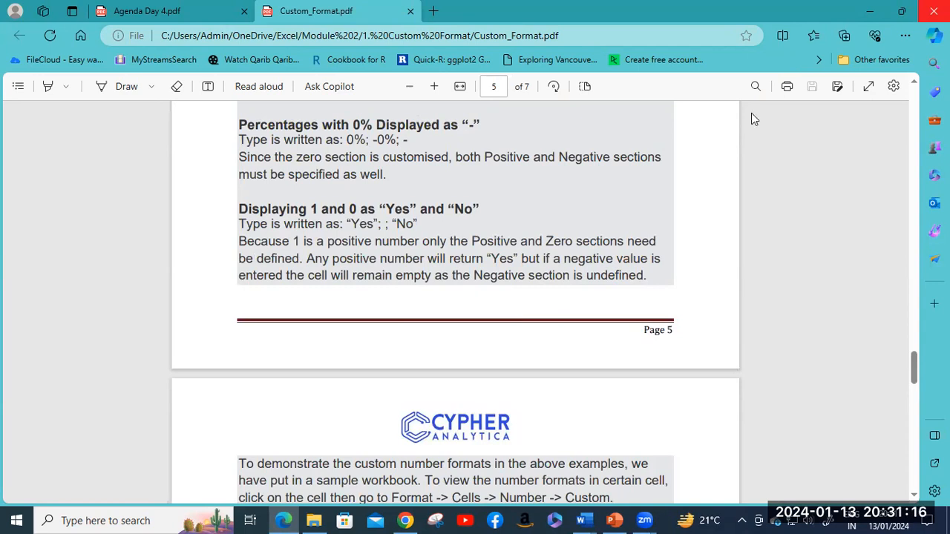
click(312, 520)
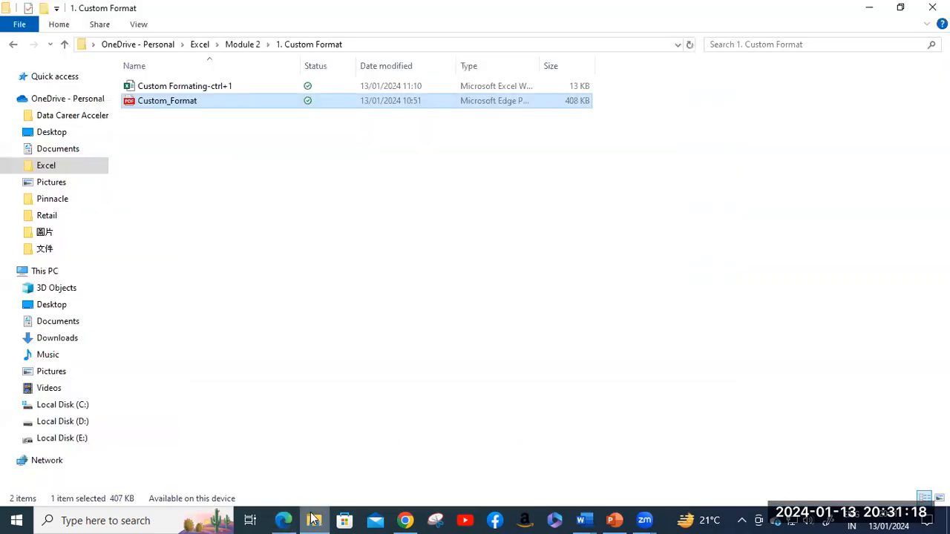
Step: Open the Custom Formatting-ctrl+1 workbook from the 1. Custom Format folder
click(207, 88)
double_click(208, 87)
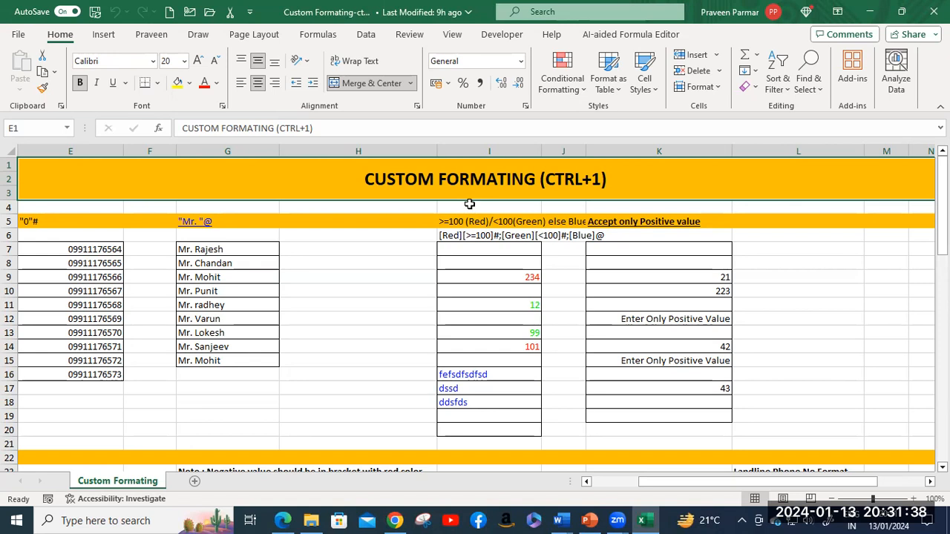
click(398, 250)
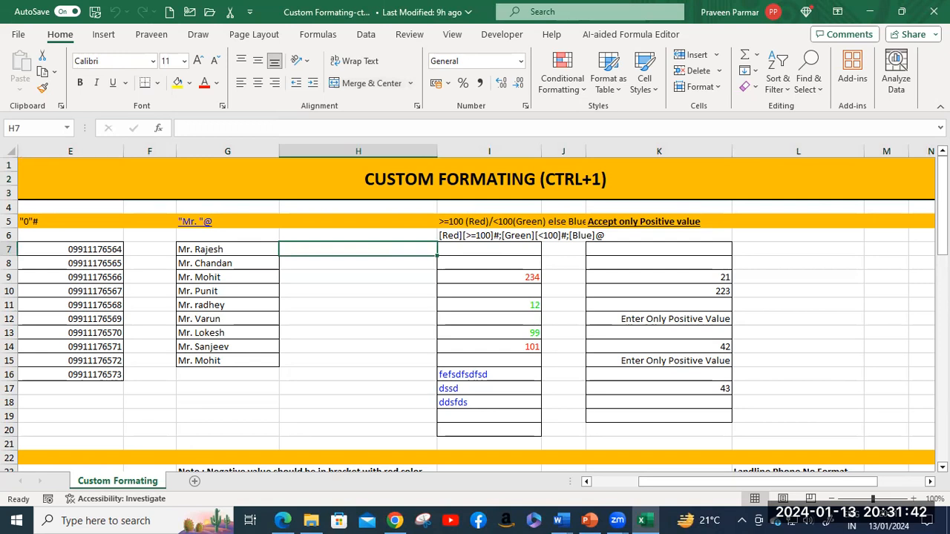
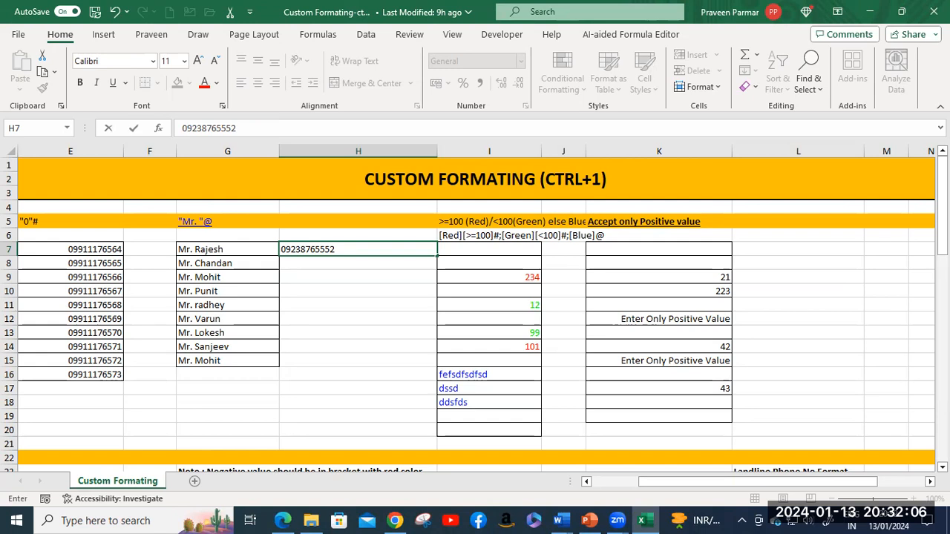
key(Return)
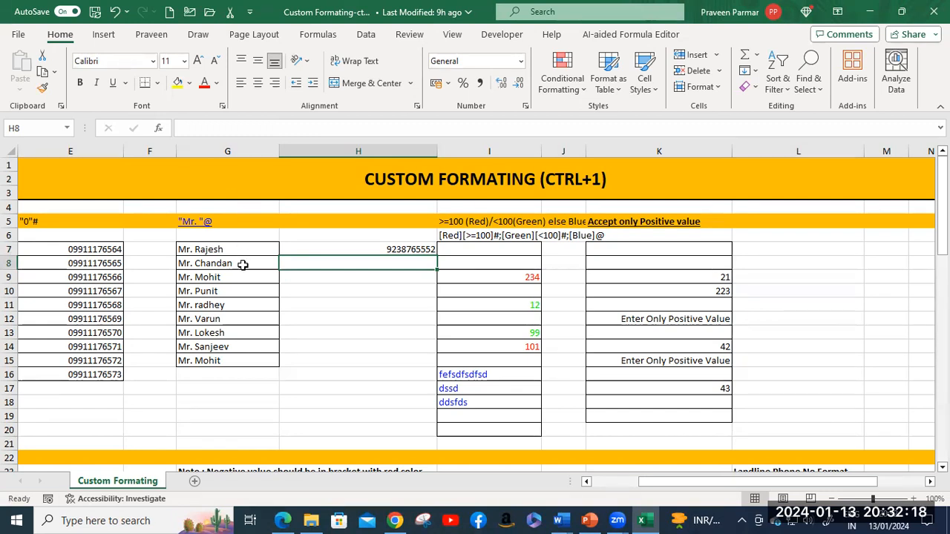
Step: Re-edit H7 with a leading apostrophe and restore the dropped 0 so it stays as text
click(369, 246)
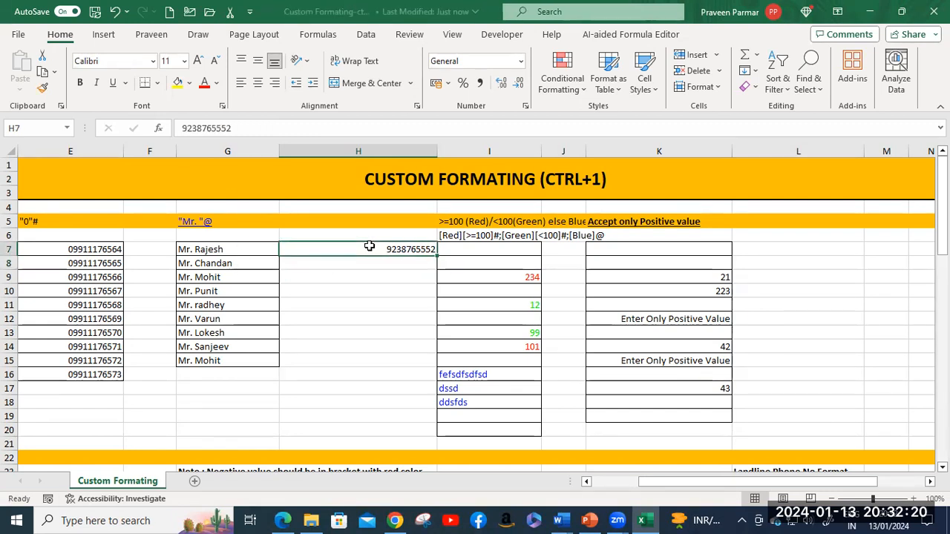
double_click(388, 250)
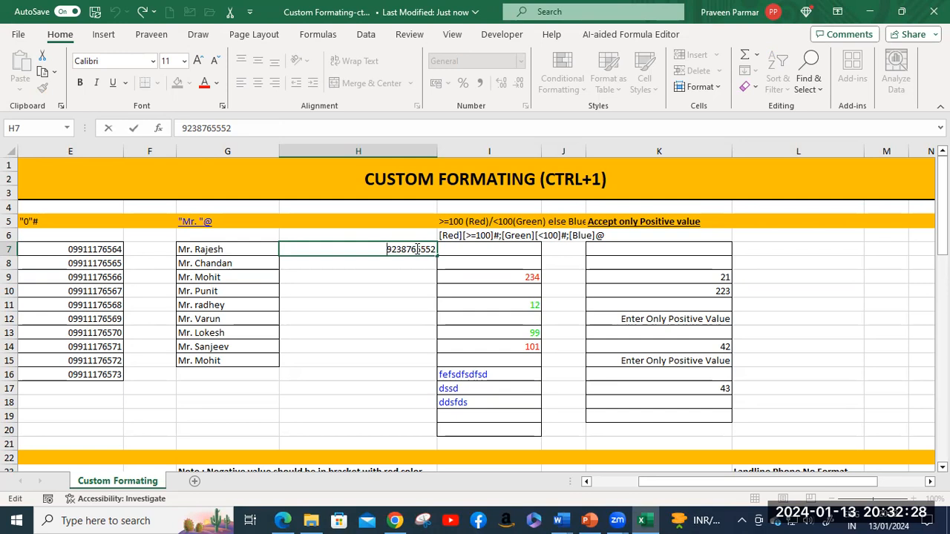
text(')
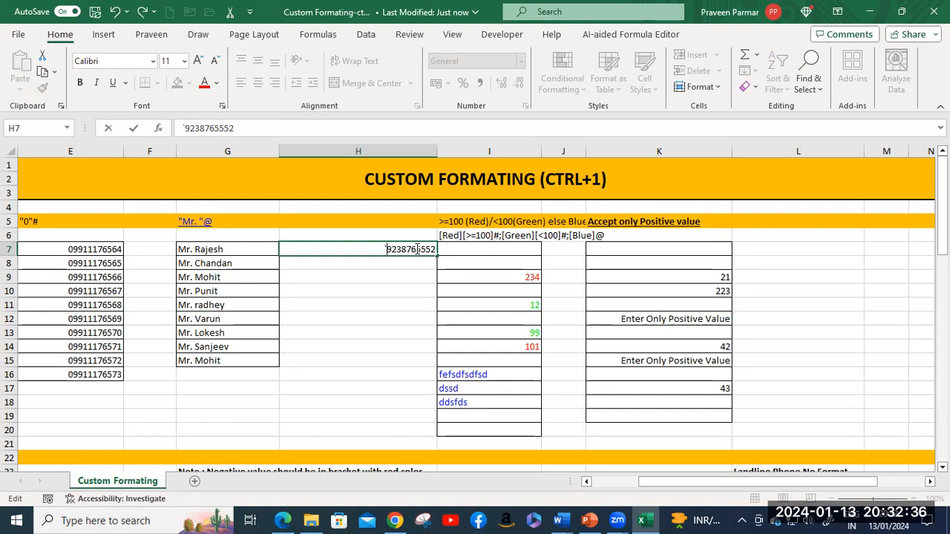
key(Return)
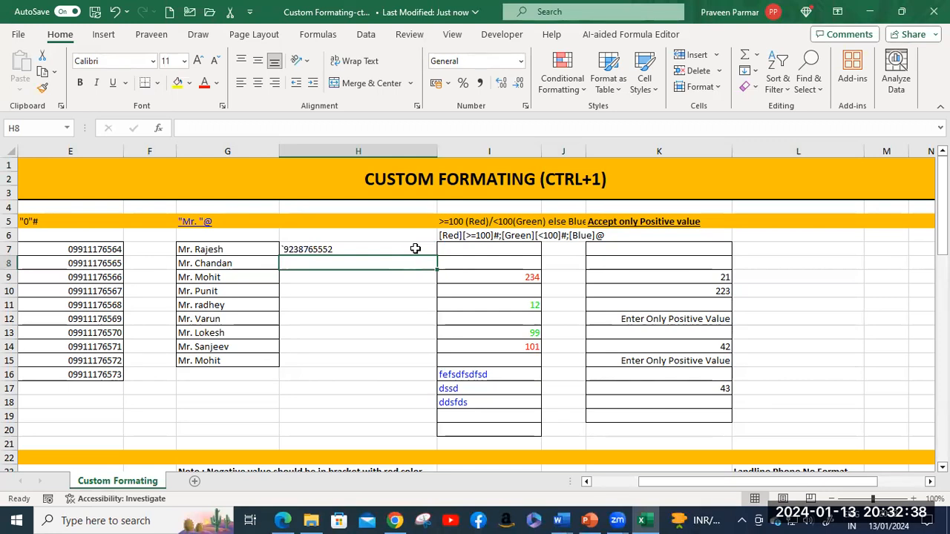
click(416, 249)
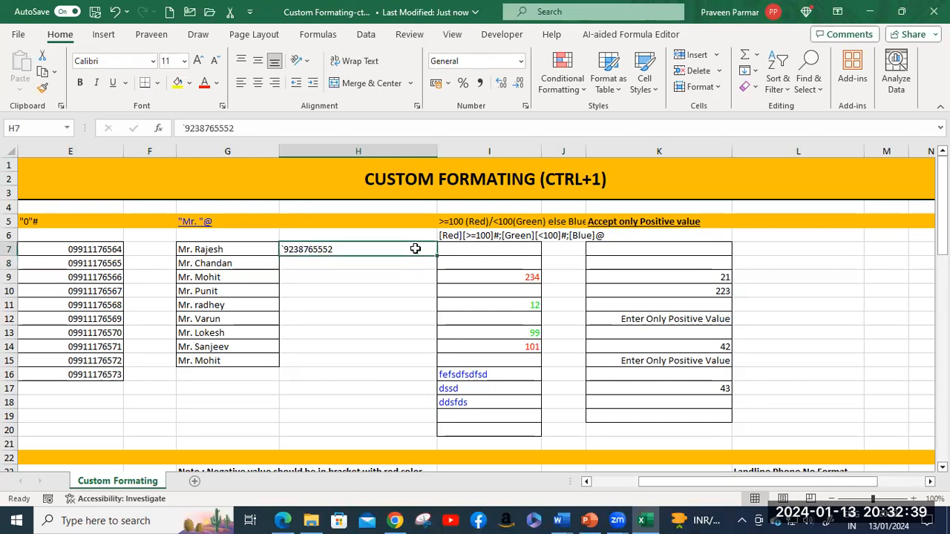
double_click(284, 249)
double_click(284, 249)
text(0)
key(Return)
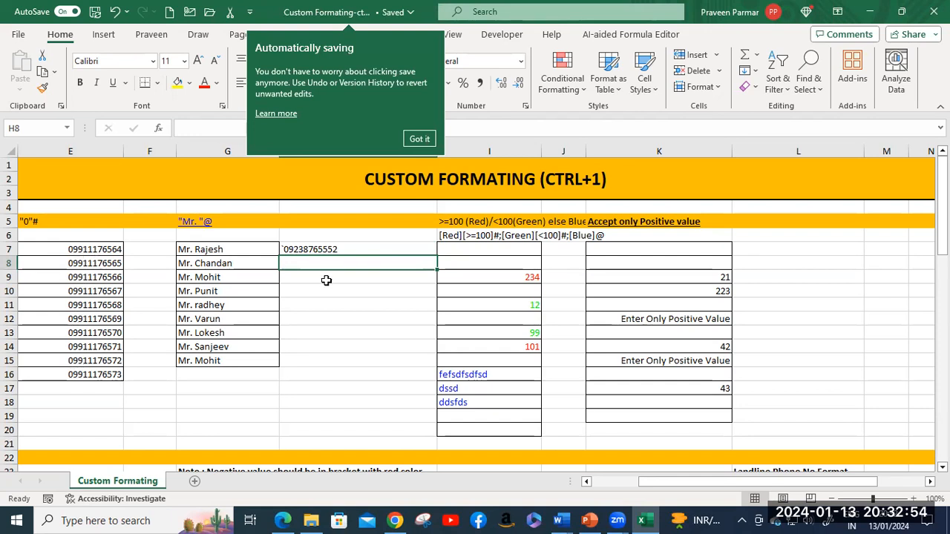
Step: Clear H7, then select the phone number in E7 and open the Number Format list
click(318, 251)
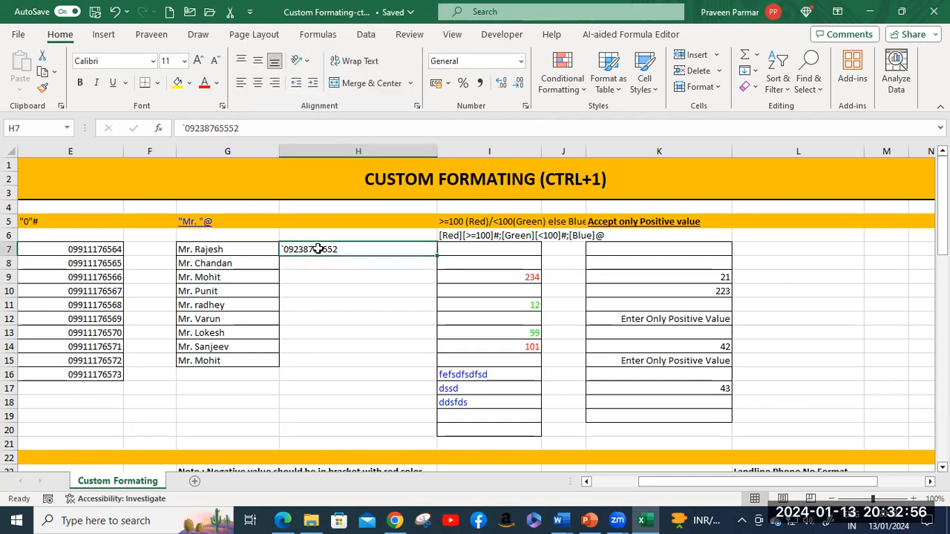
key(Delete)
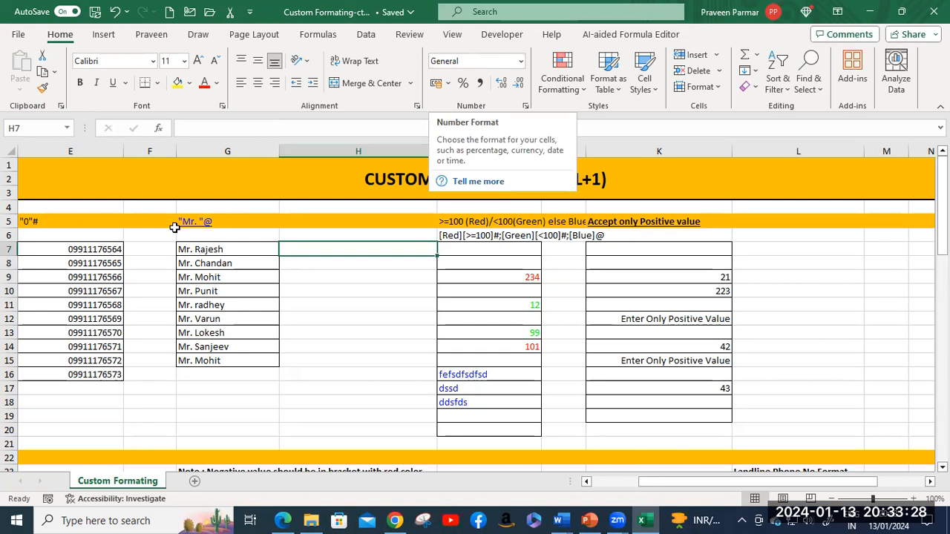
click(100, 248)
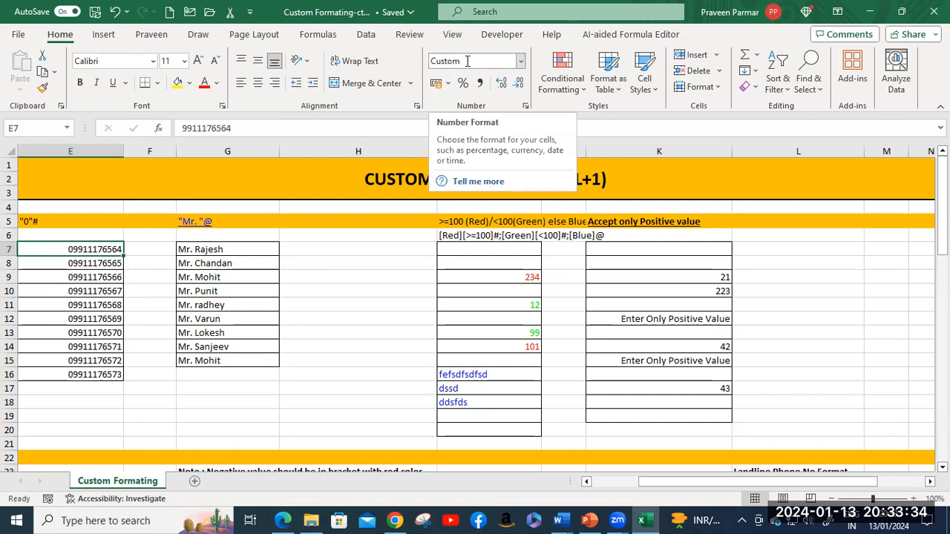
click(342, 234)
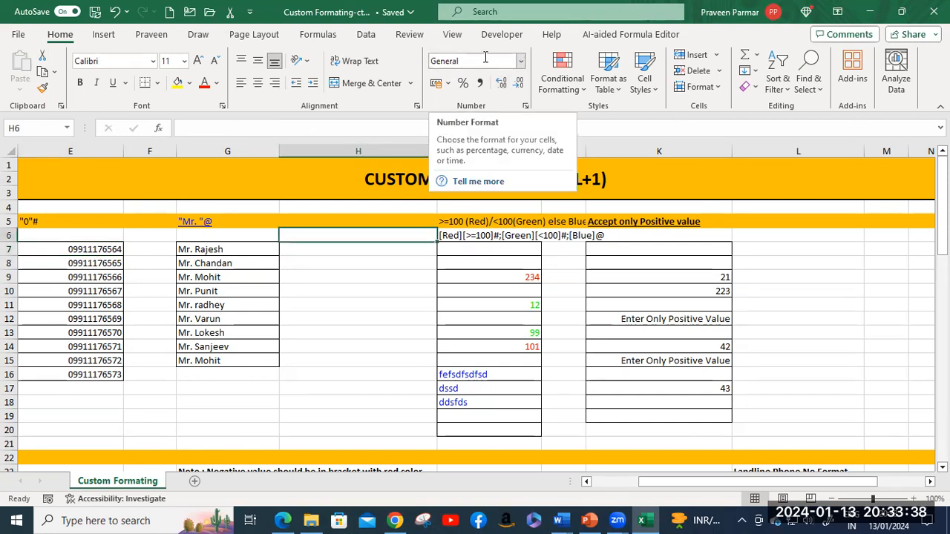
click(95, 250)
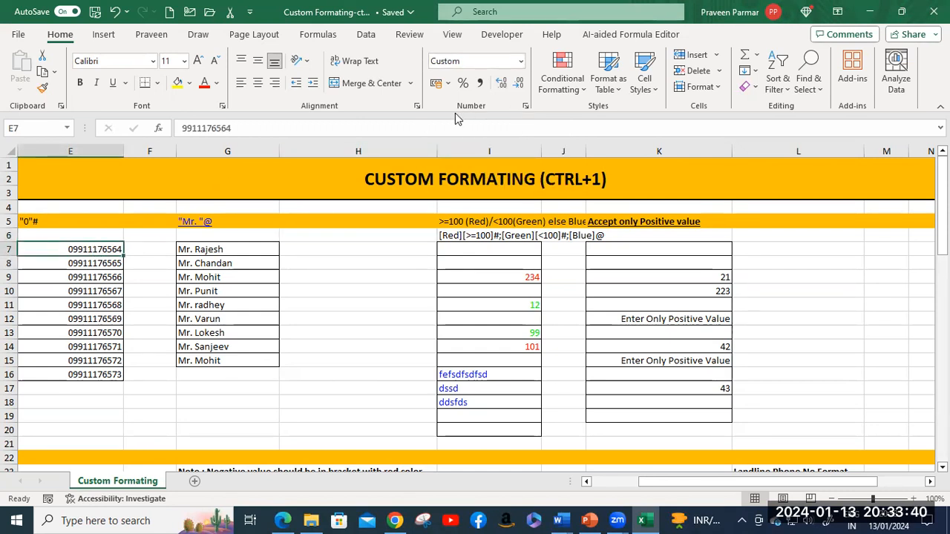
click(521, 62)
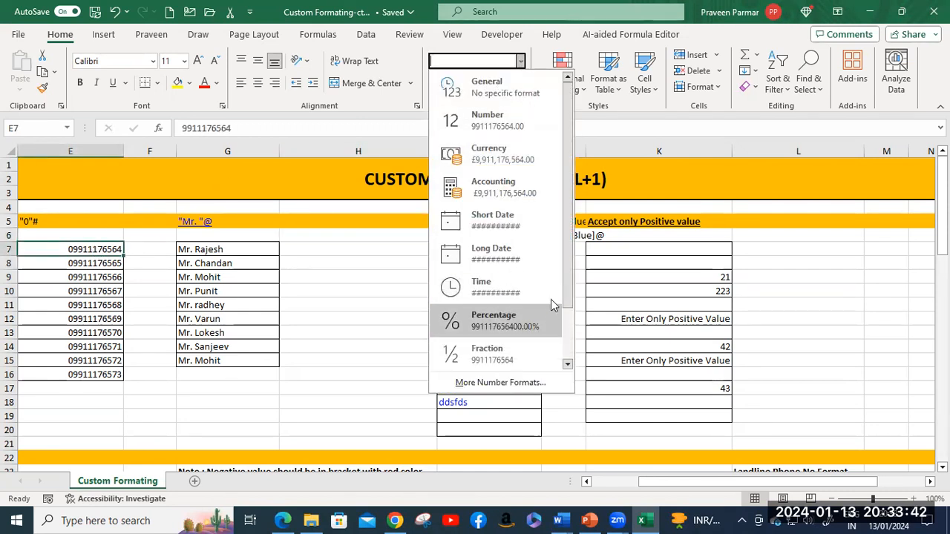
Step: Open E7's custom number format and erase the existing "0"# code
click(524, 383)
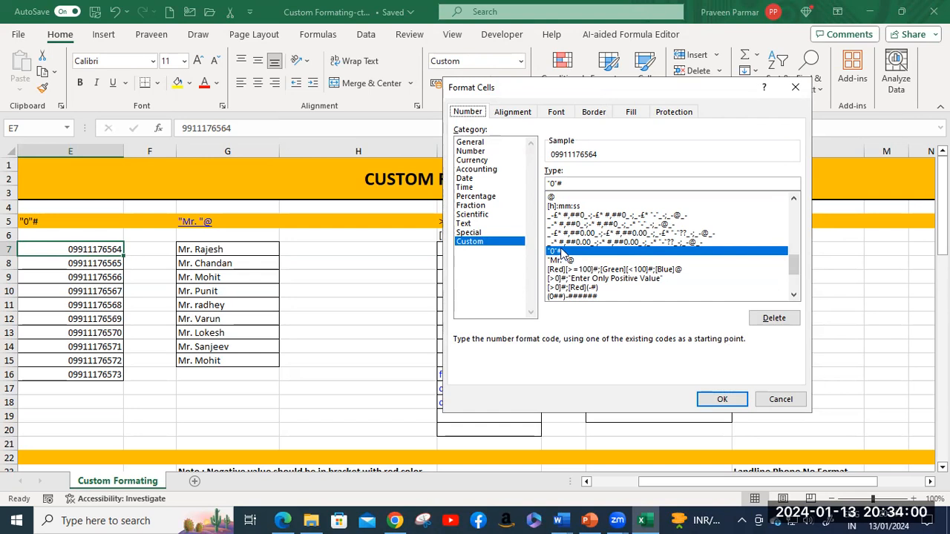
scroll(562, 253, down, 3)
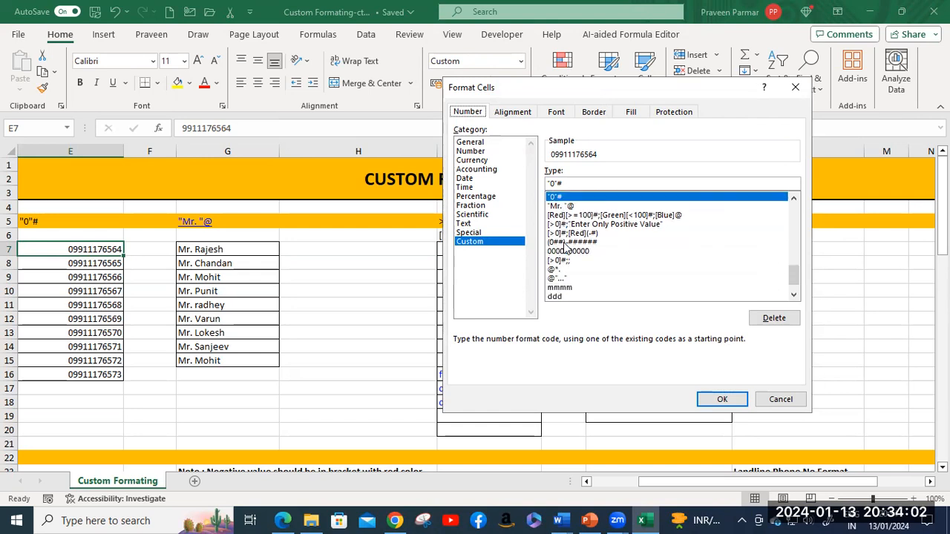
scroll(565, 248, up, 10)
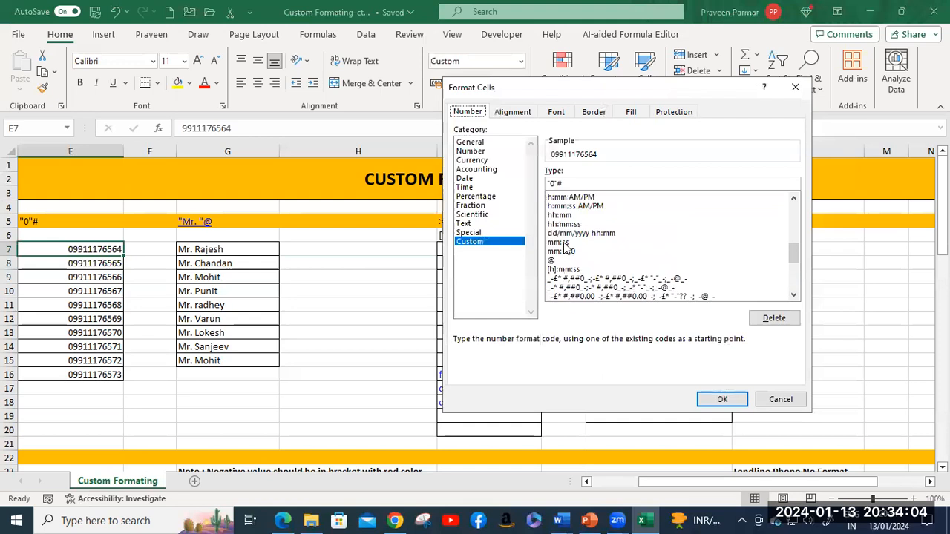
scroll(564, 248, up, 4)
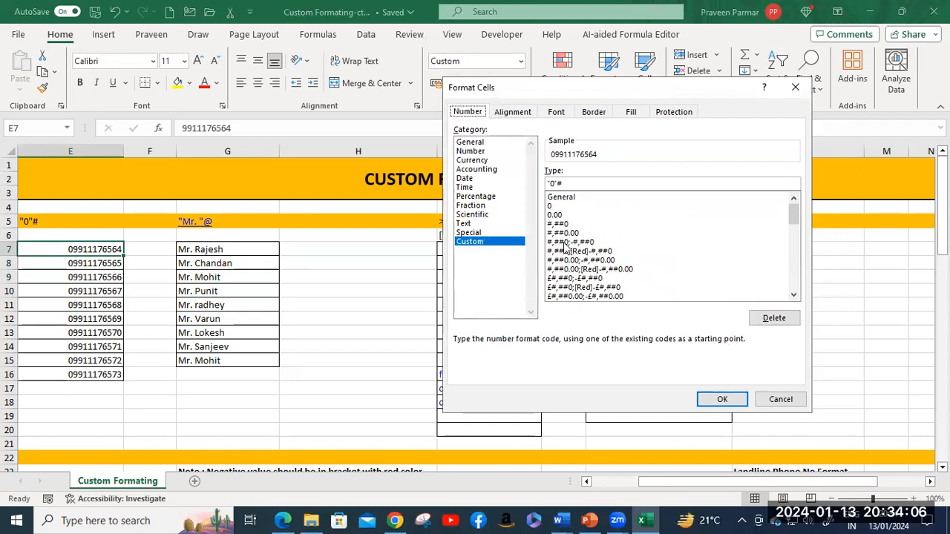
scroll(568, 244, down, 12)
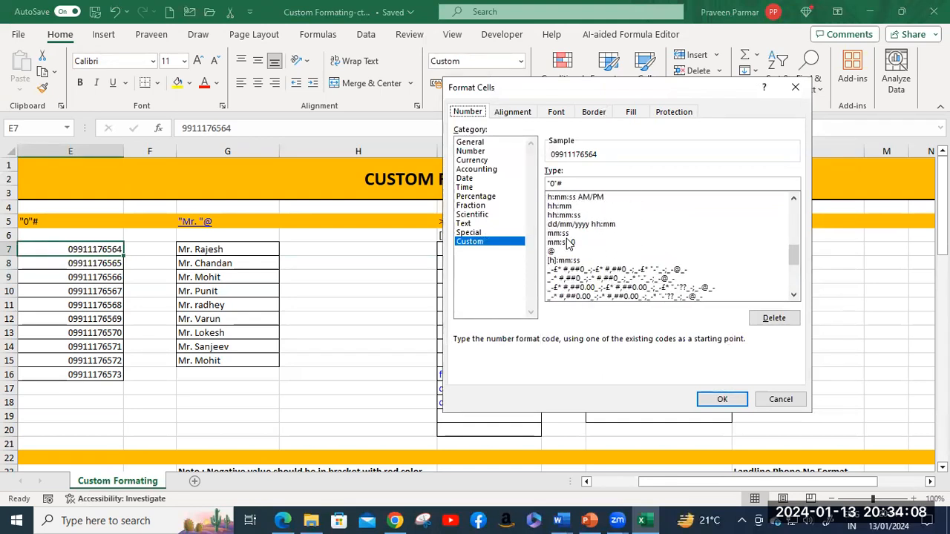
scroll(568, 244, down, 1)
scroll(566, 223, up, 4)
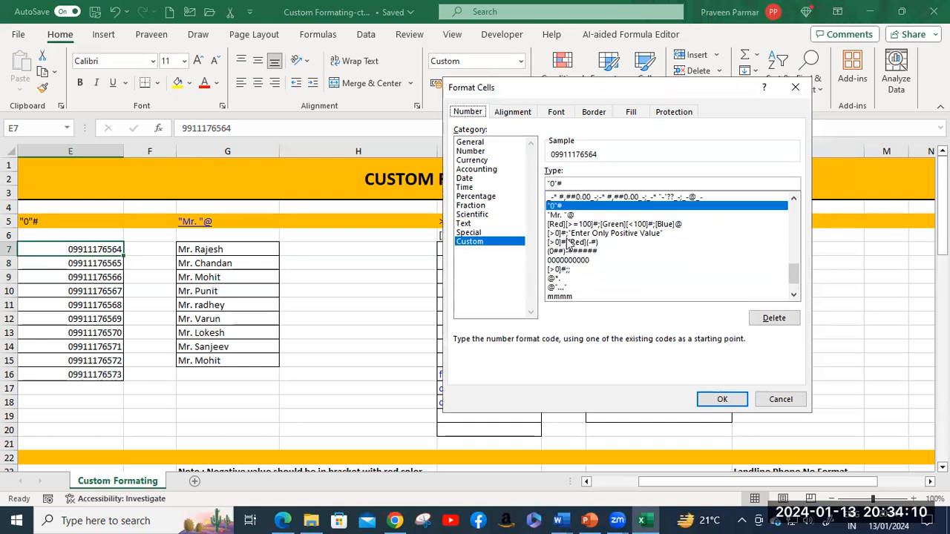
click(586, 183)
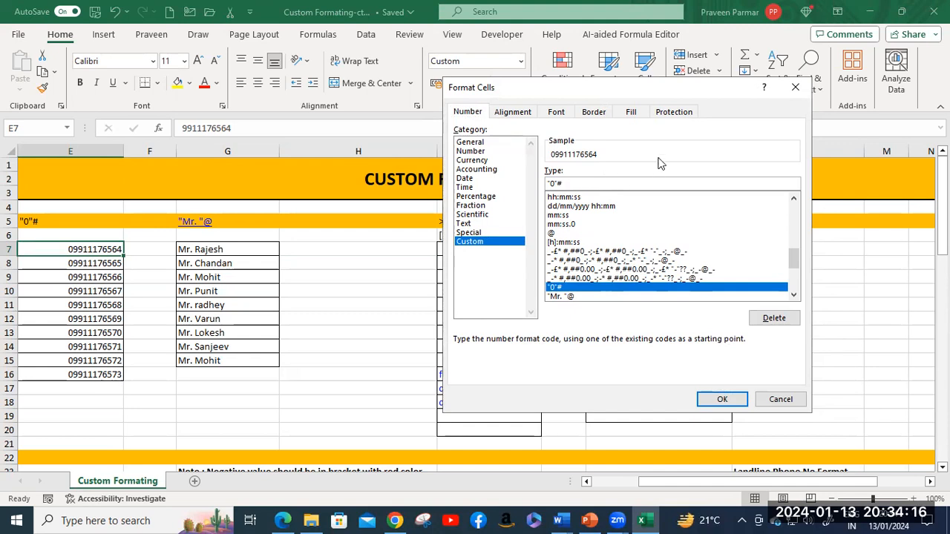
key(BackSpace)
key(BackSpace)
key(BackSpace)
key(BackSpace)
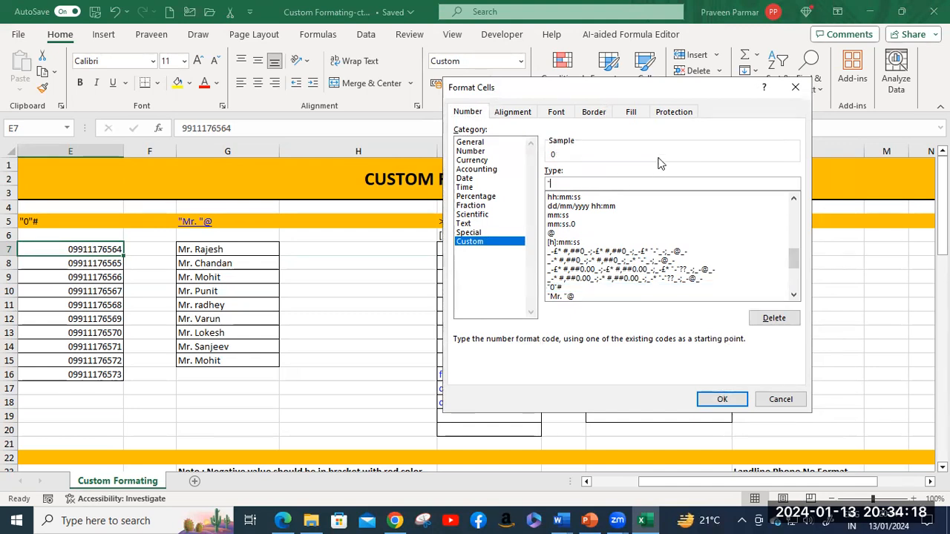
Step: Apply the '91'# prefix code and fill E7 down through E16
text(")
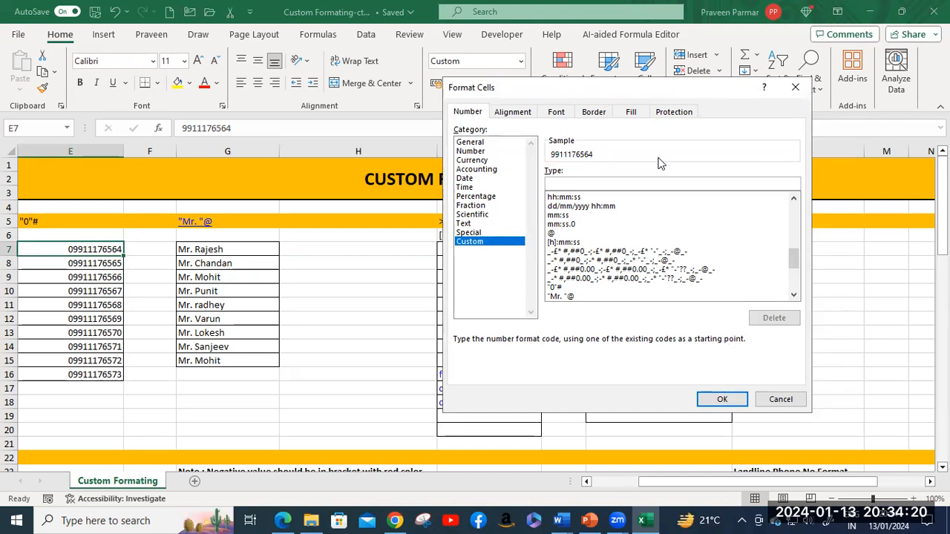
text(91")
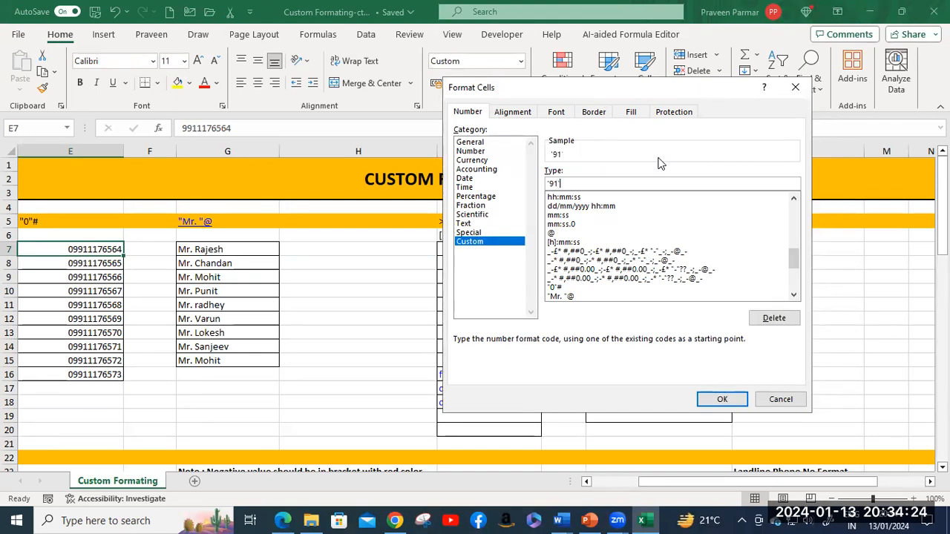
text(#)
click(730, 402)
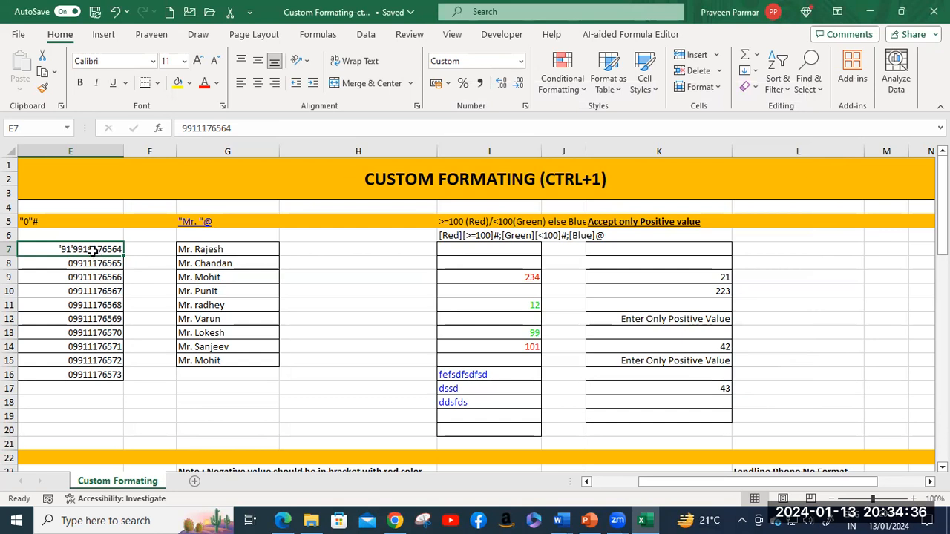
drag(123, 256, 110, 378)
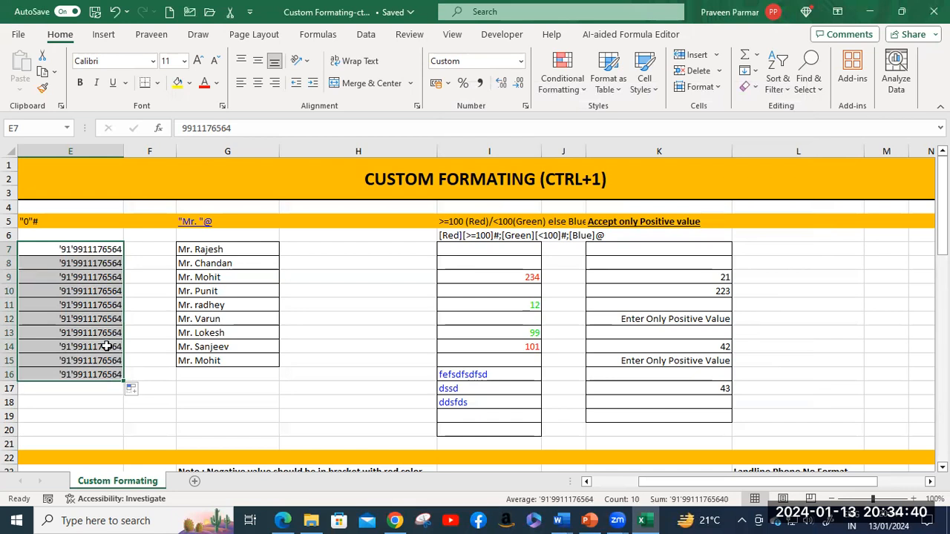
click(74, 252)
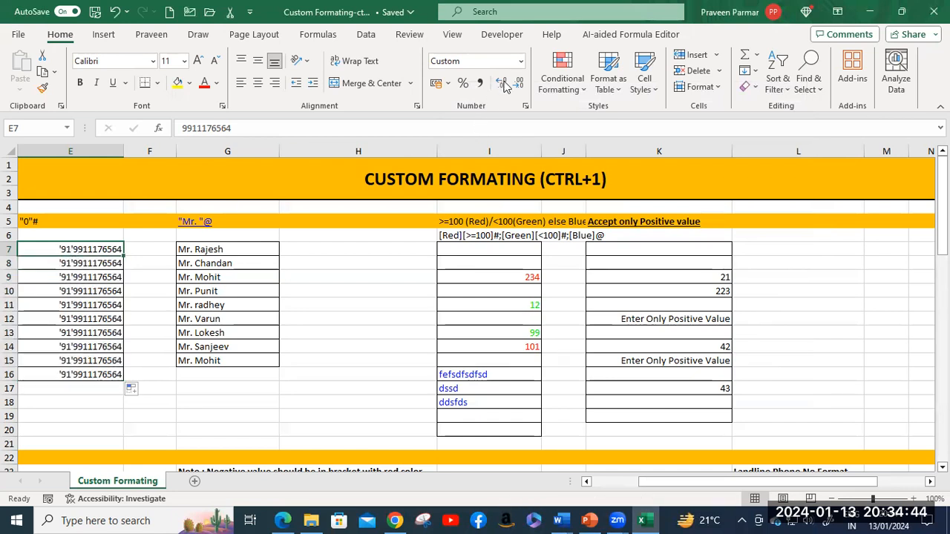
click(522, 62)
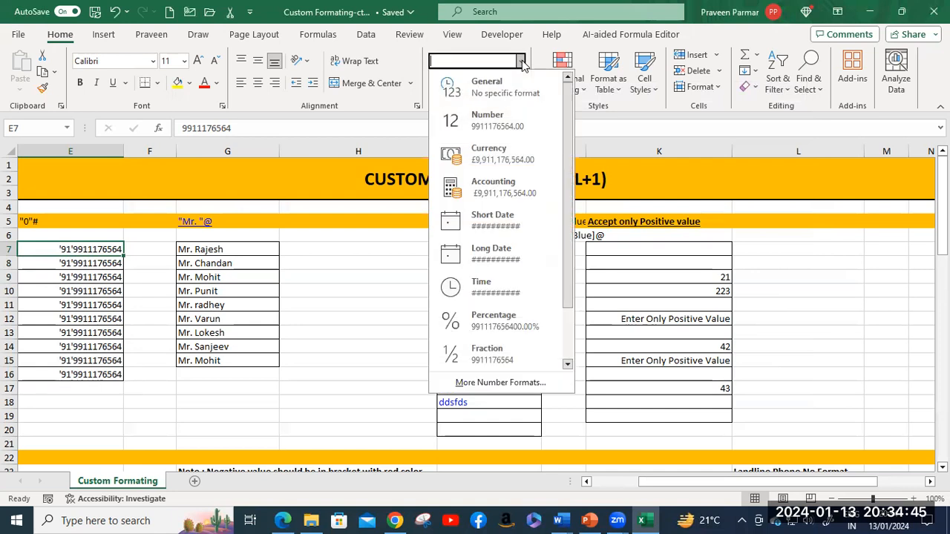
click(510, 382)
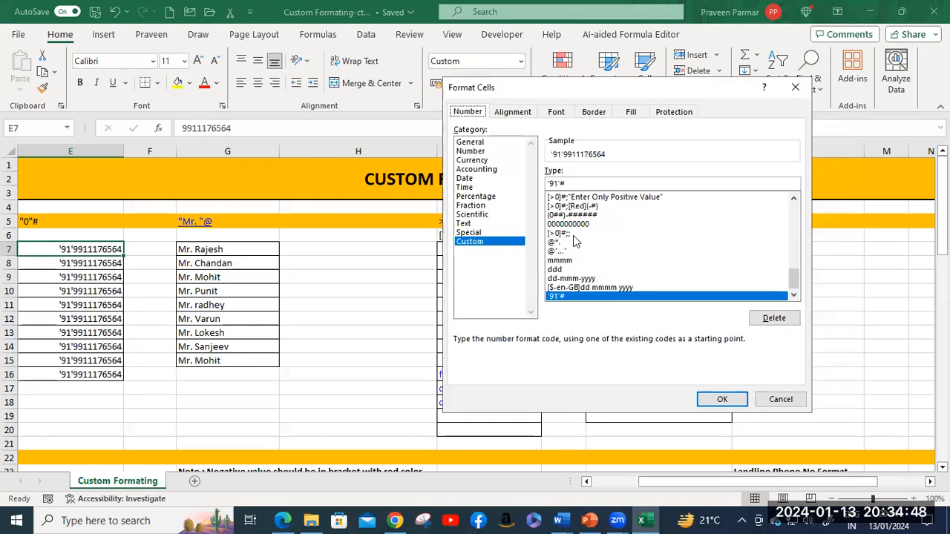
click(568, 183)
key(Delete)
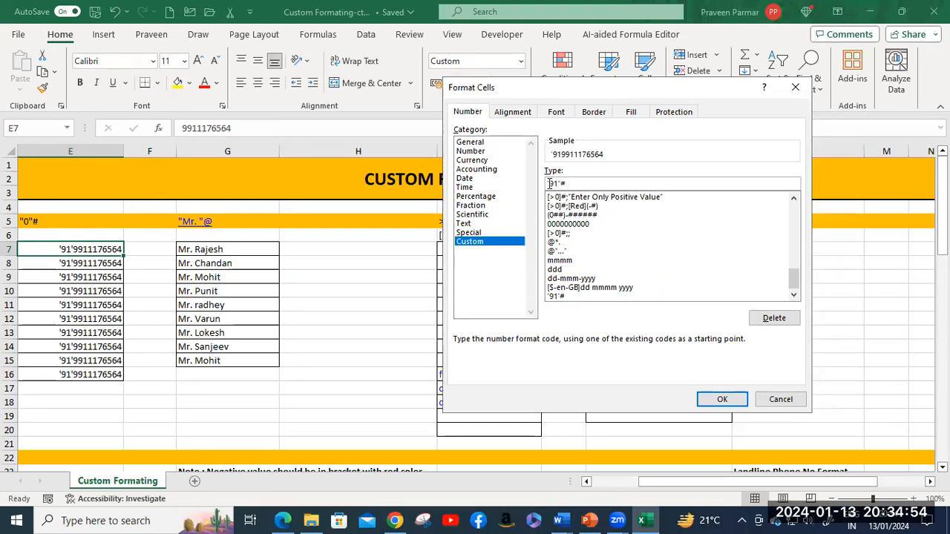
key(Home)
key(Delete)
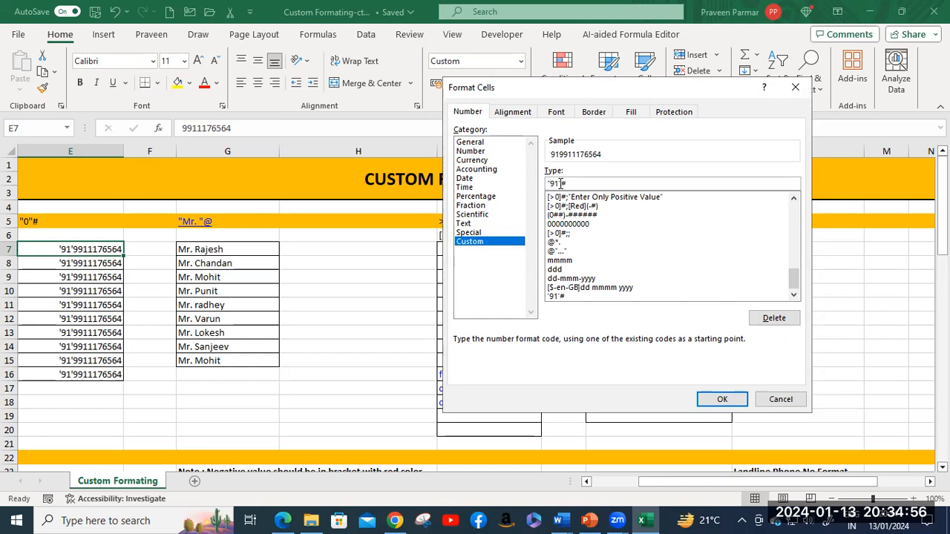
click(718, 399)
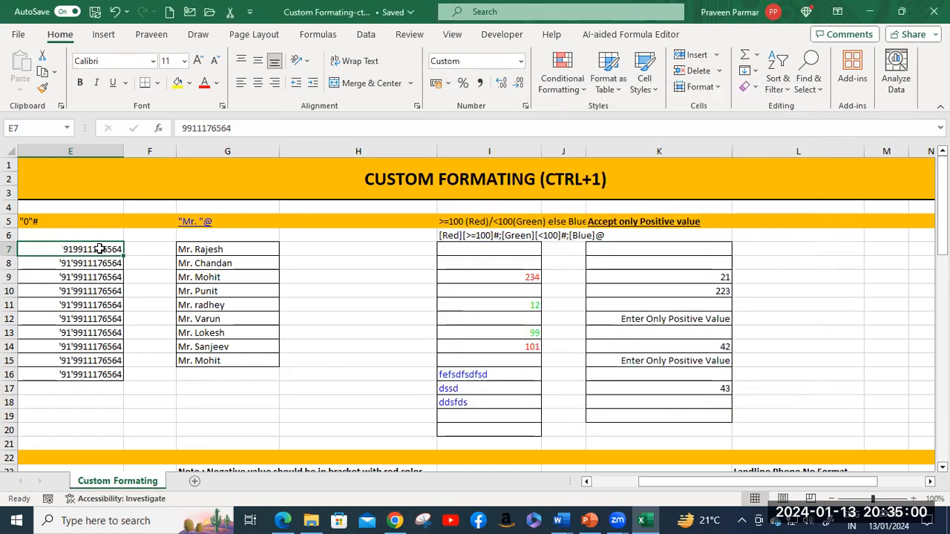
drag(123, 257, 116, 377)
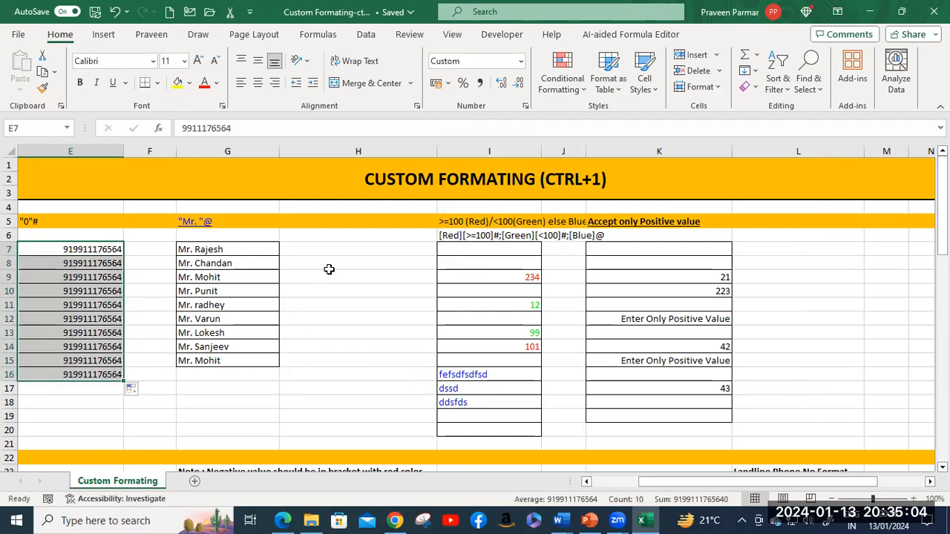
click(339, 247)
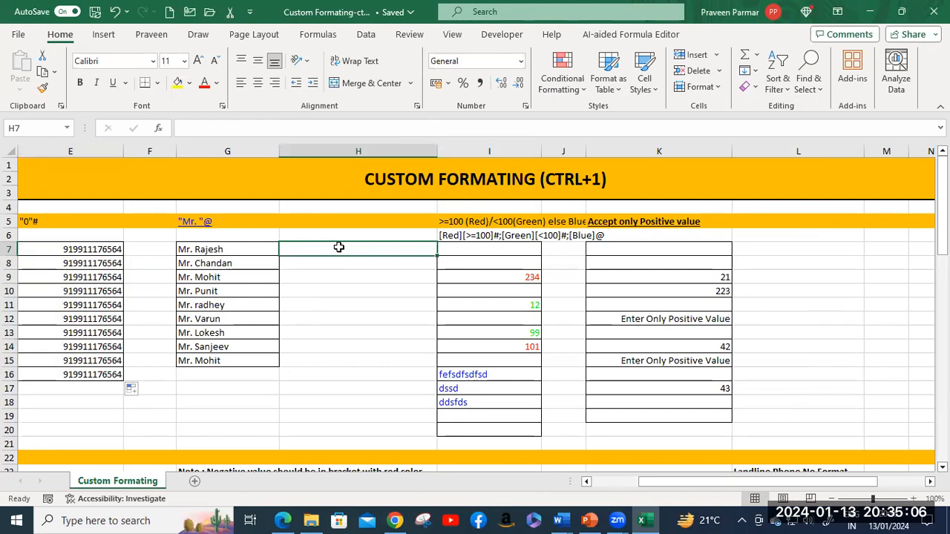
Step: Change E7's custom code to "91-"# and fill it down through E16
click(93, 248)
click(521, 61)
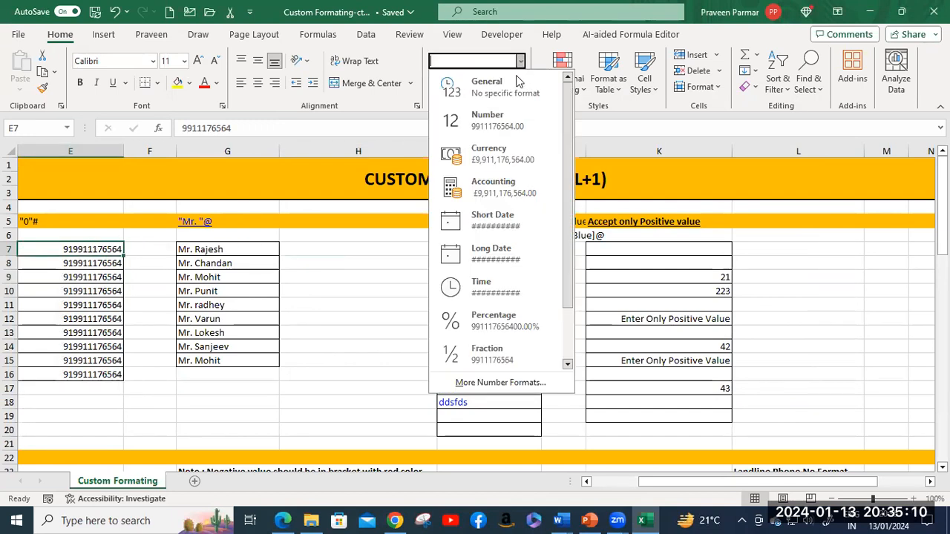
click(494, 382)
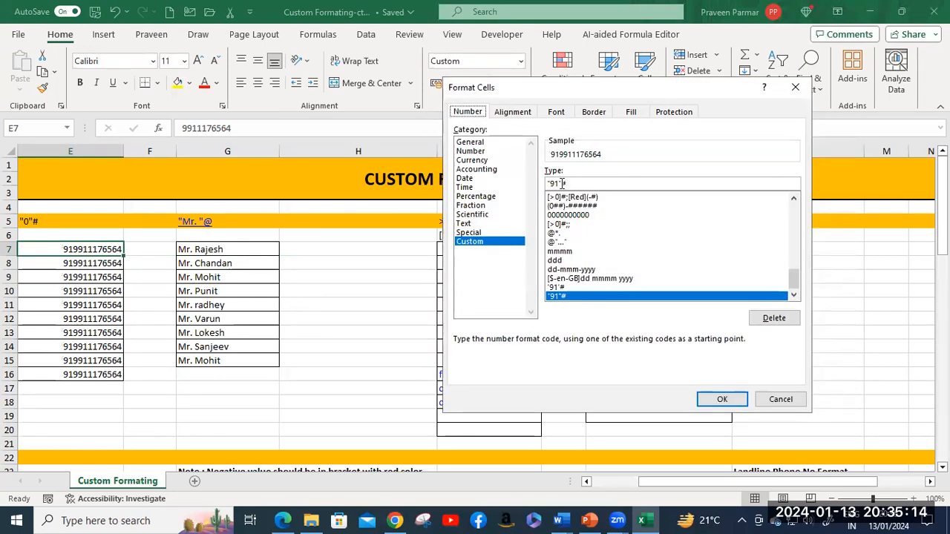
click(560, 183)
text(-)
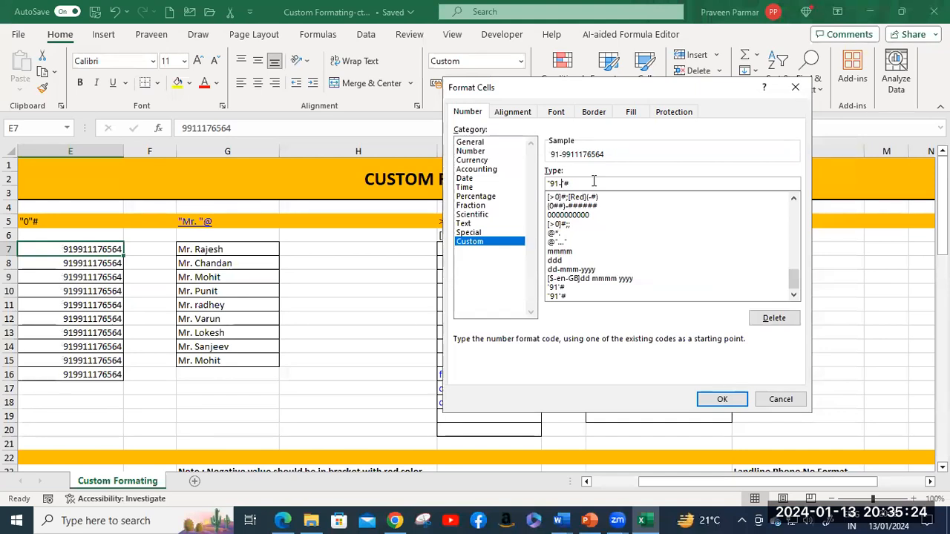
click(721, 399)
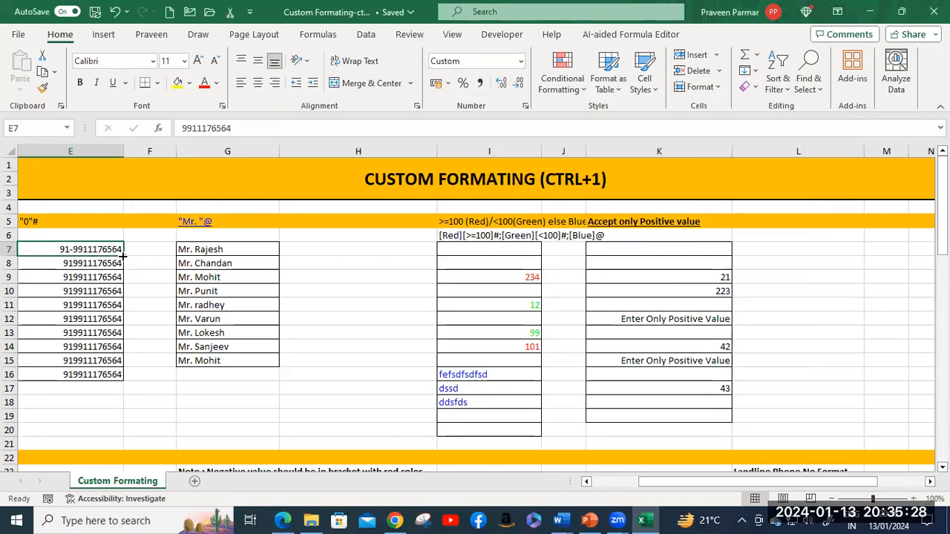
drag(124, 256, 142, 379)
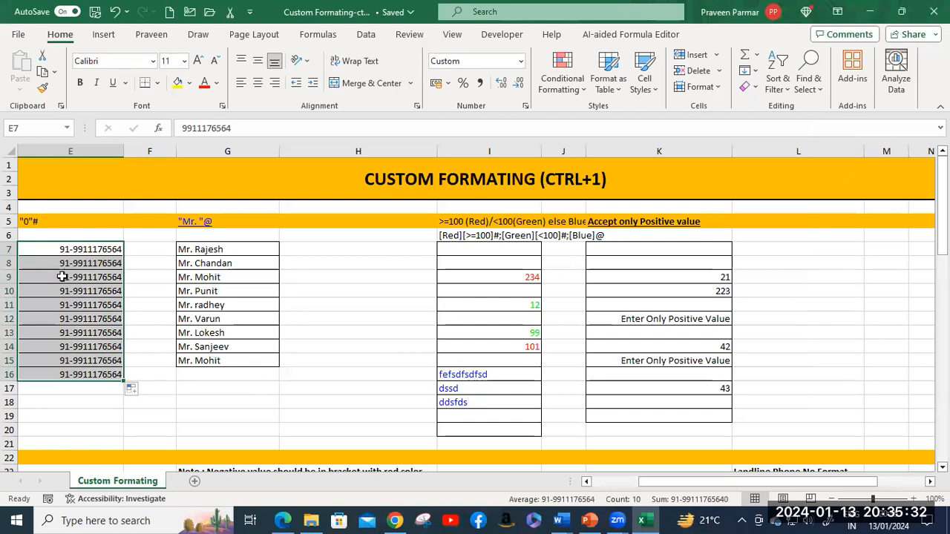
click(63, 249)
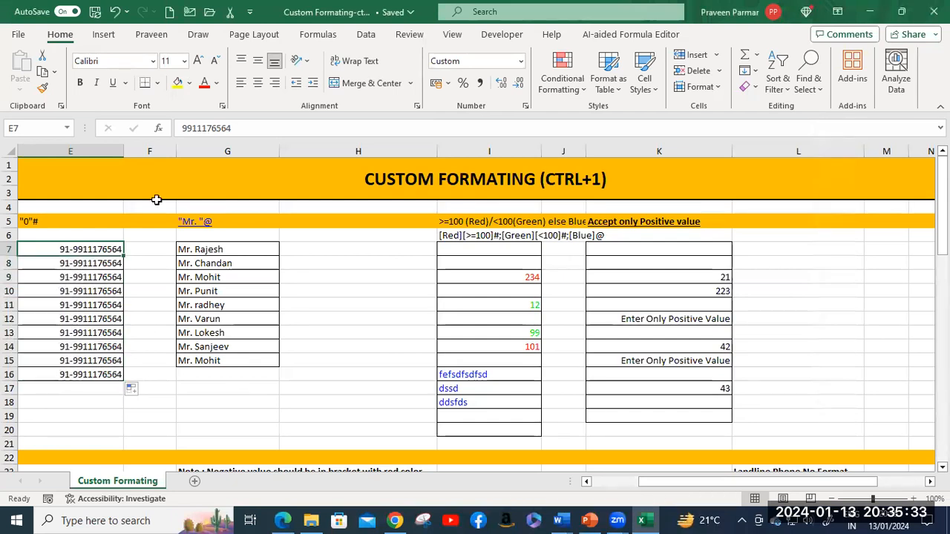
Step: Insert a plus sign to make the code "+91-"# and fill E7 down to E16
click(520, 61)
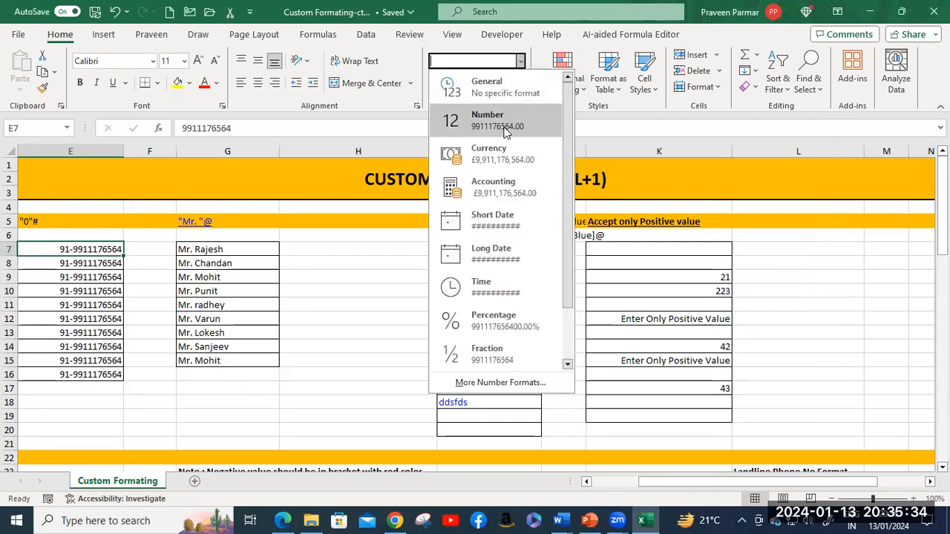
click(495, 382)
click(551, 183)
text(+91-"#)
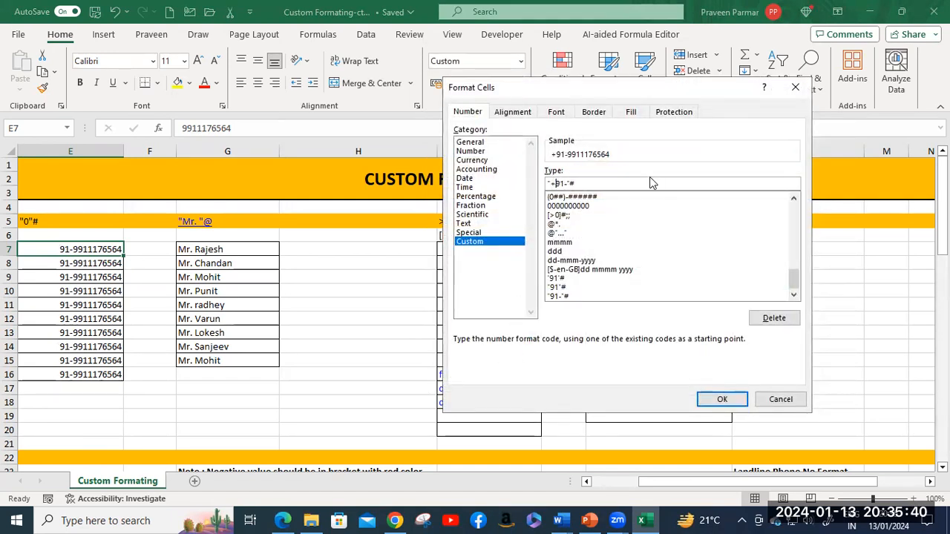
click(722, 399)
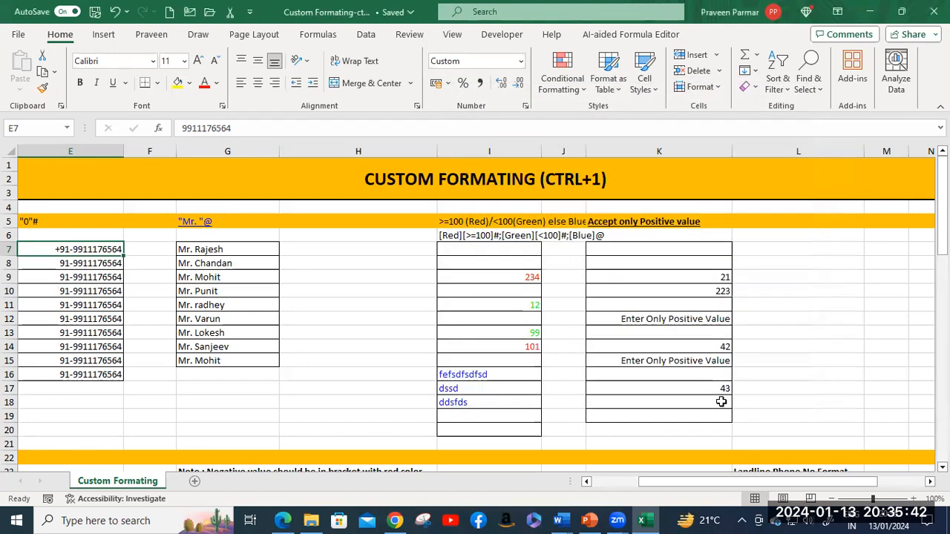
drag(124, 254, 115, 383)
click(358, 300)
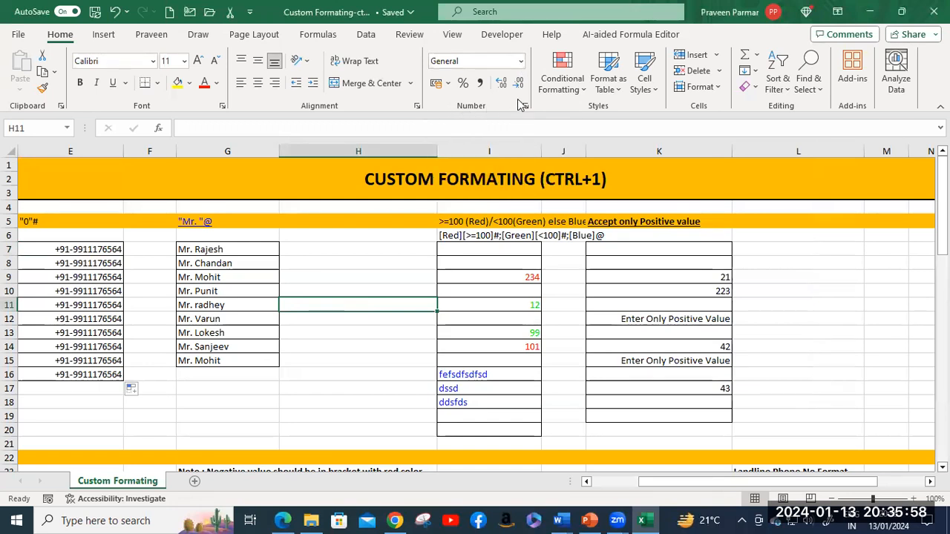
Step: View the Custom number format codes, then cancel without changes
click(522, 64)
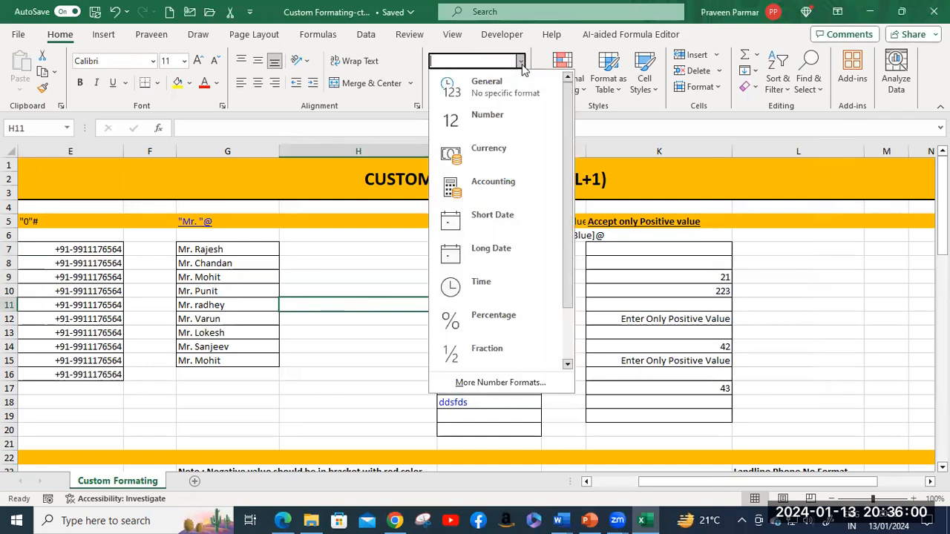
click(510, 385)
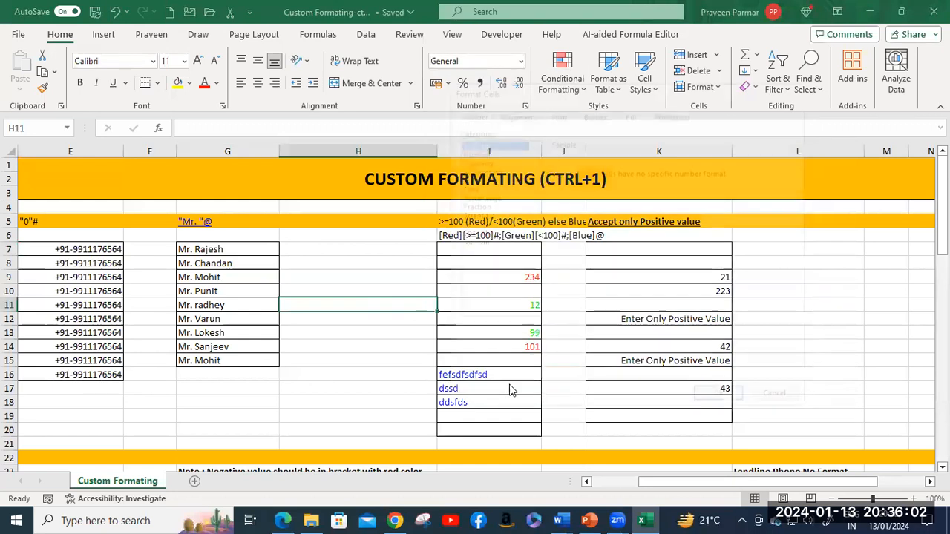
click(471, 242)
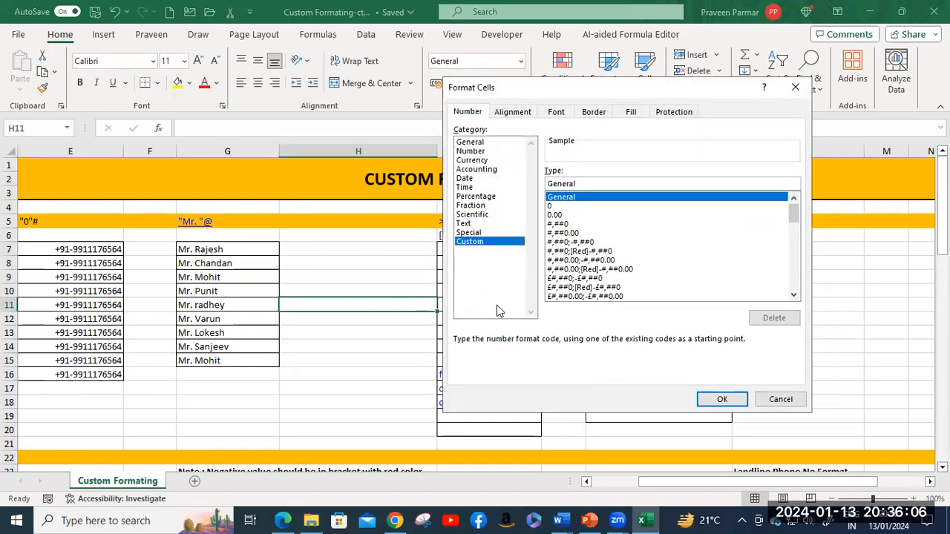
click(772, 398)
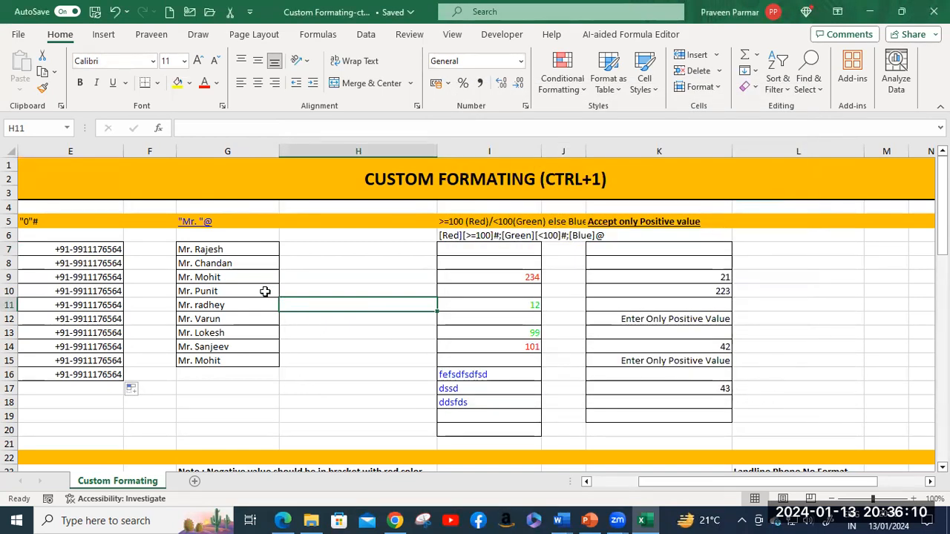
Step: Enter Dhananjay in H7 and fill names down column H through H12
click(243, 251)
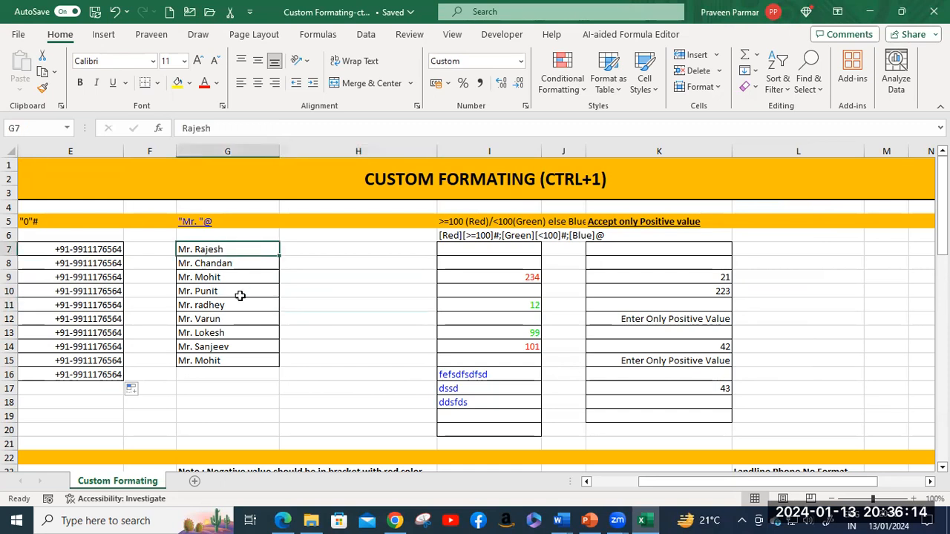
click(339, 250)
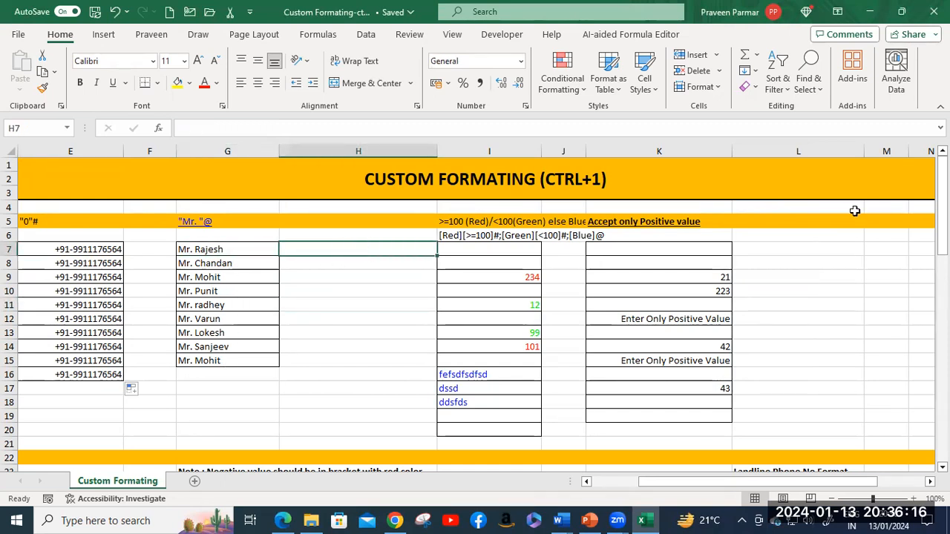
text(Dha)
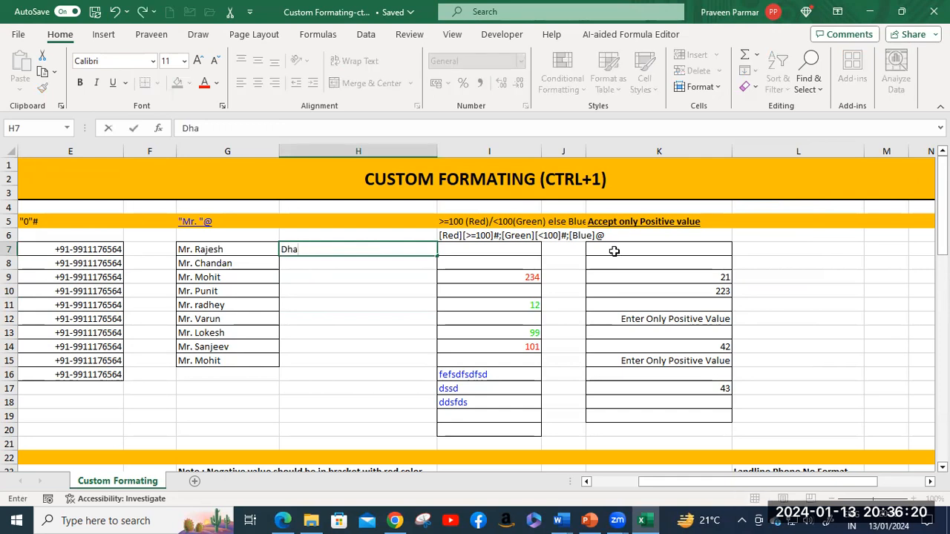
text(ha)
key(BackSpace)
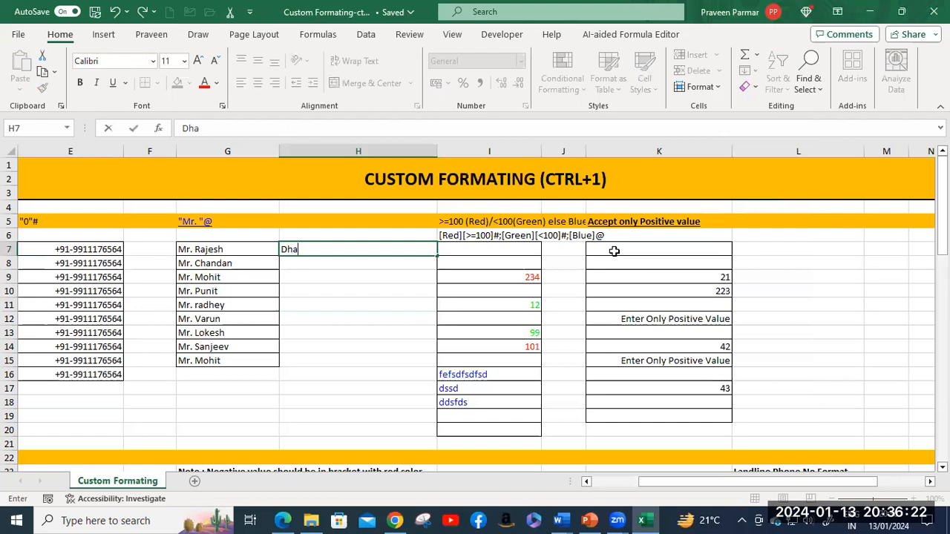
key(BackSpace)
text(nanjay)
key(Return)
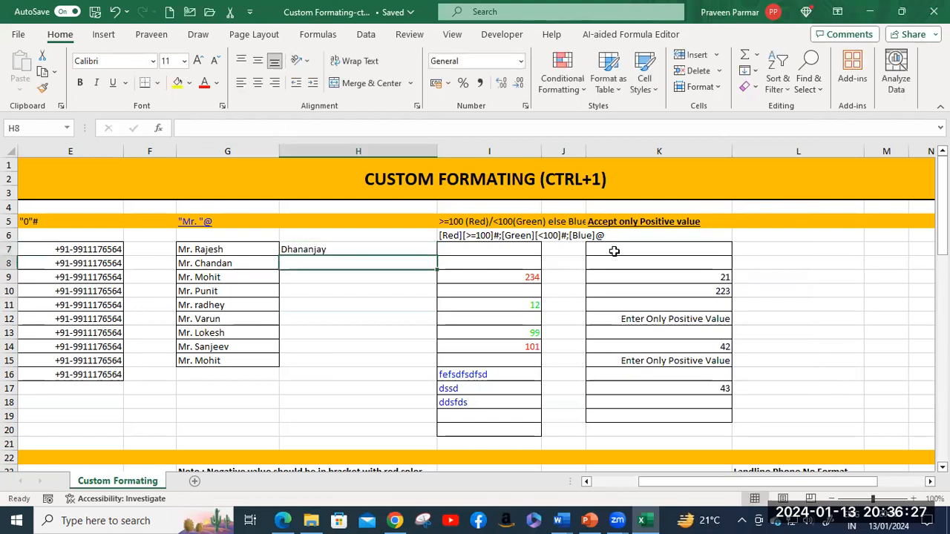
click(335, 248)
drag(437, 254, 436, 325)
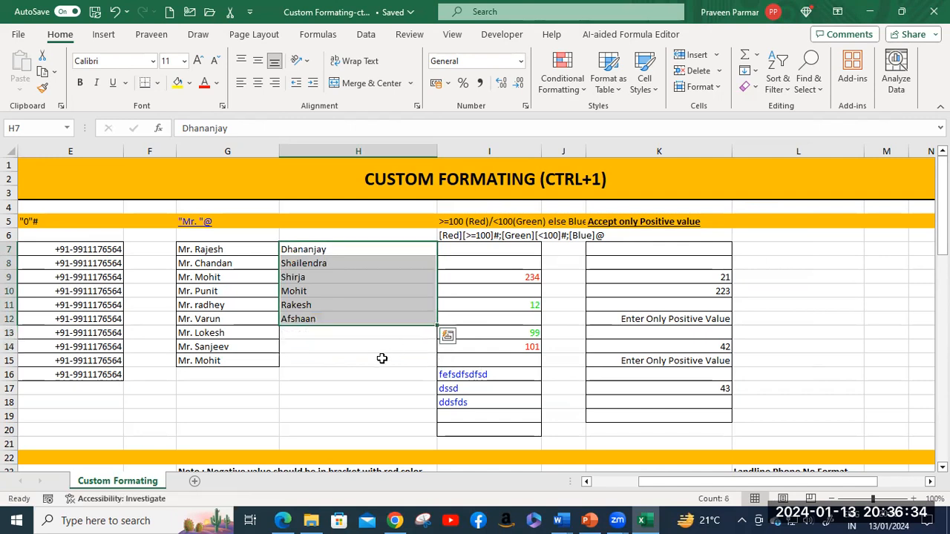
click(363, 362)
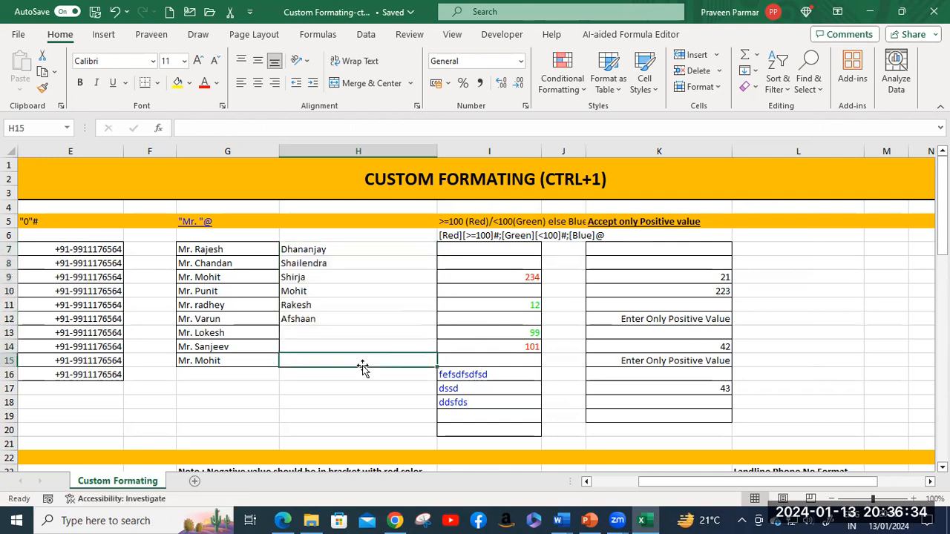
click(314, 250)
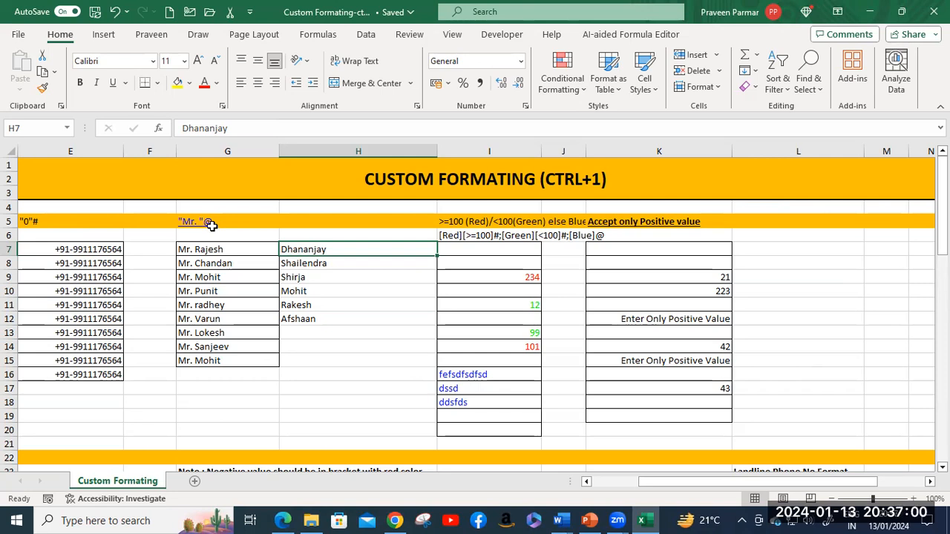
Step: Select the names through H12 and open the Custom number format codes
shift+click(336, 319)
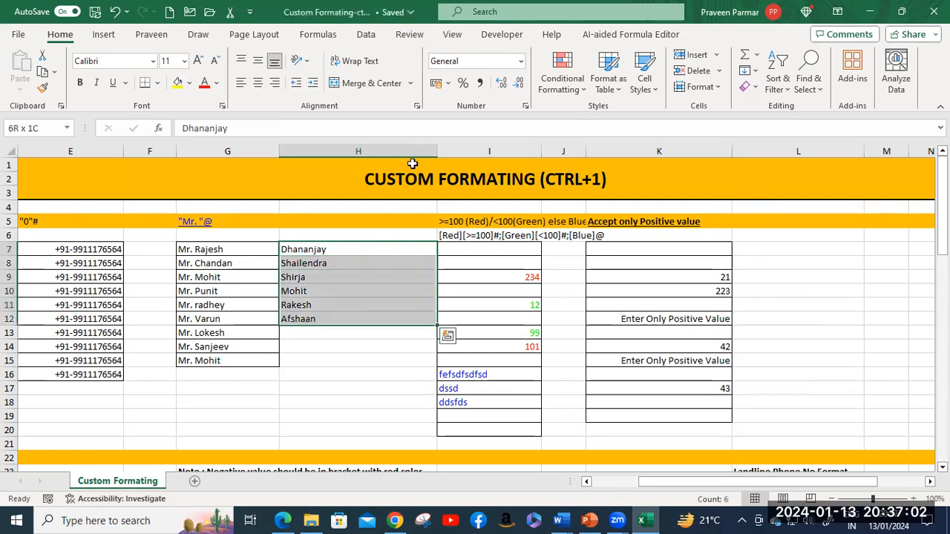
click(521, 62)
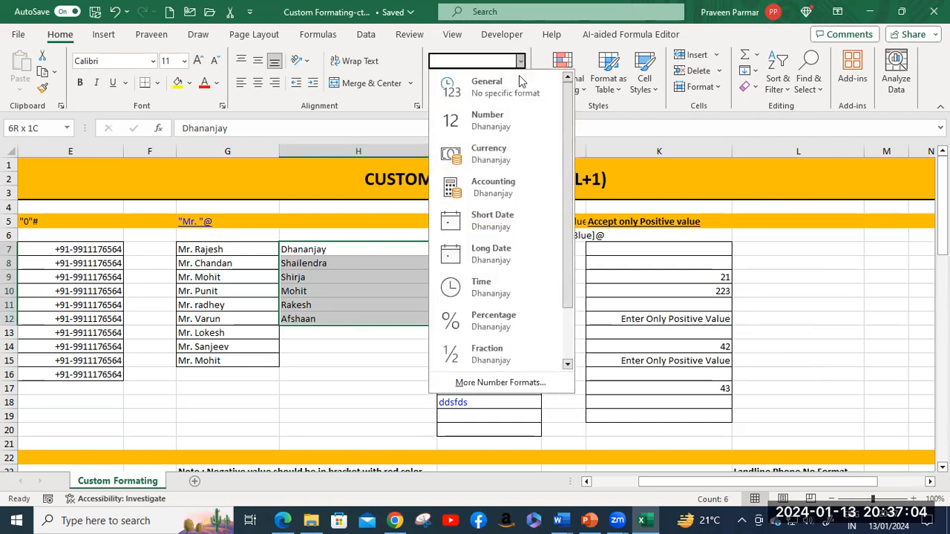
click(536, 383)
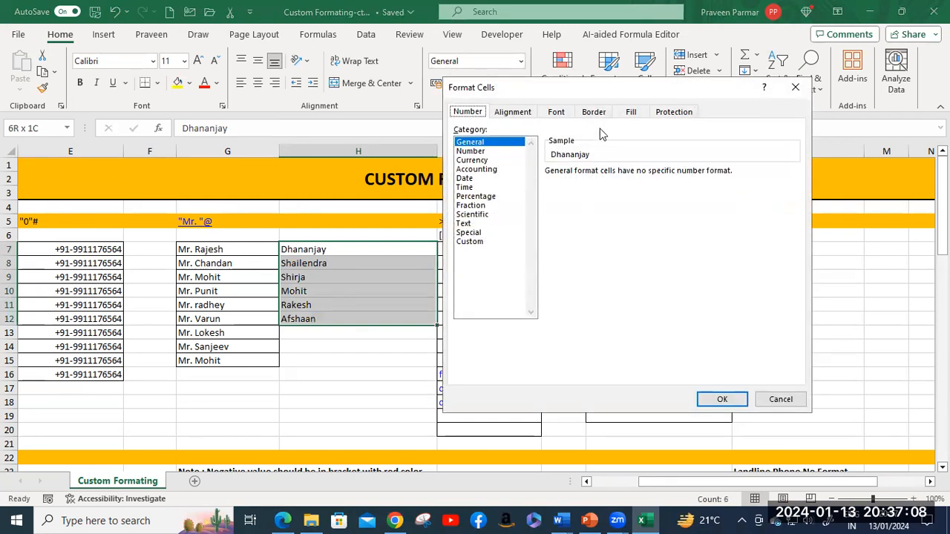
click(472, 242)
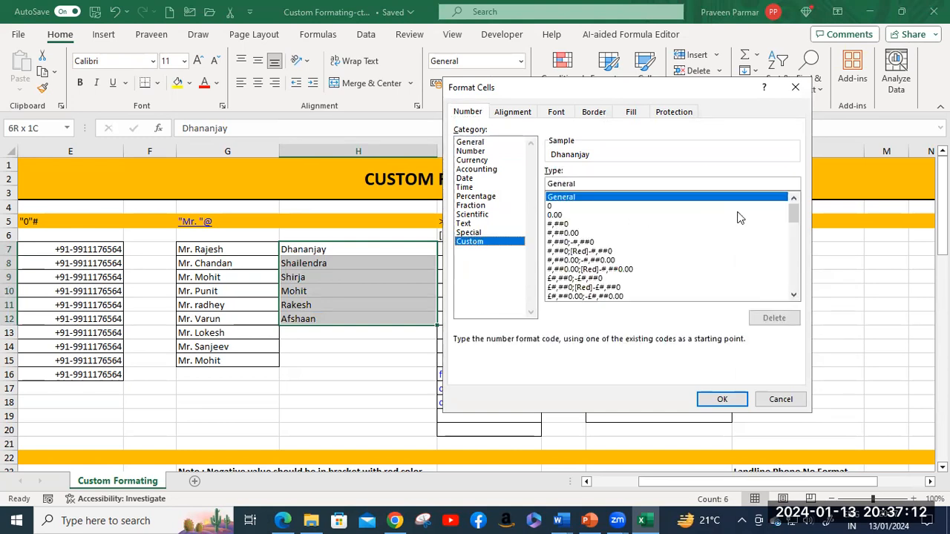
drag(794, 212, 793, 218)
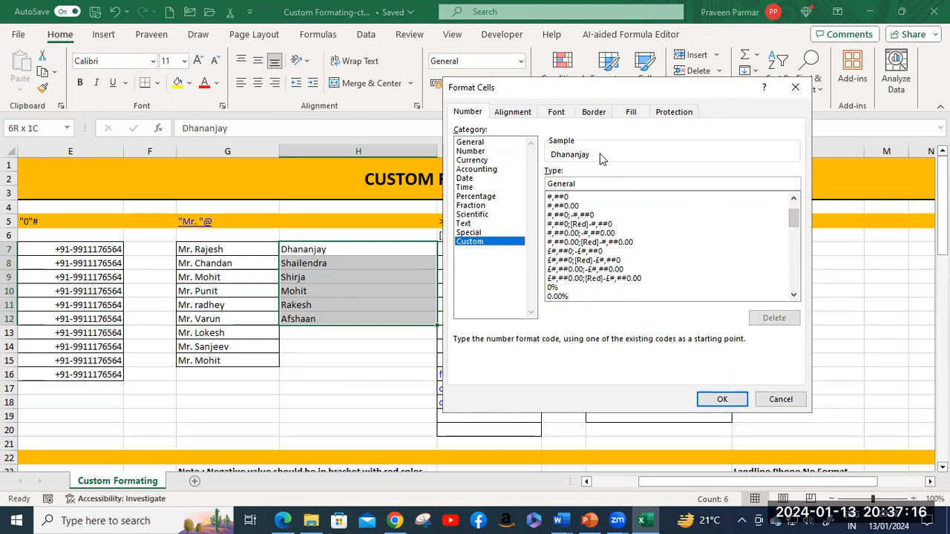
drag(586, 184, 546, 184)
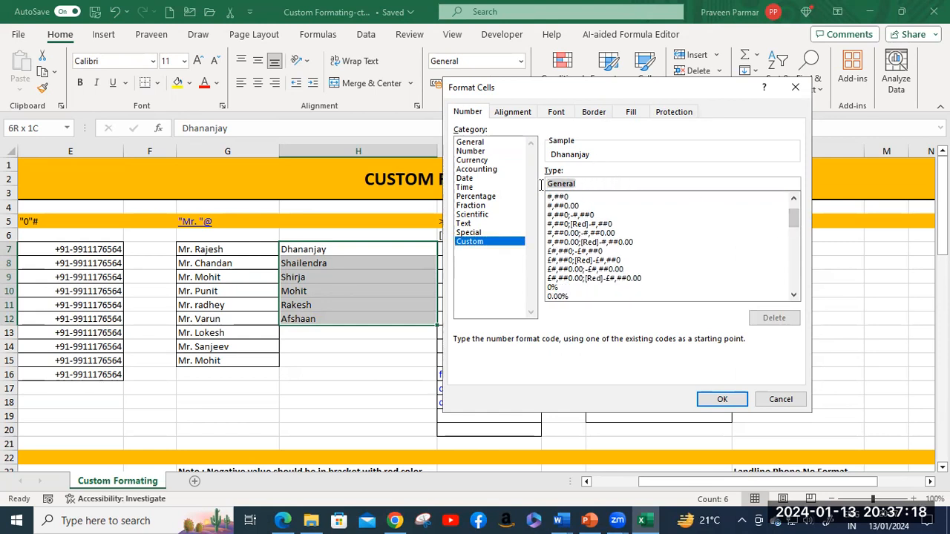
drag(794, 216, 793, 267)
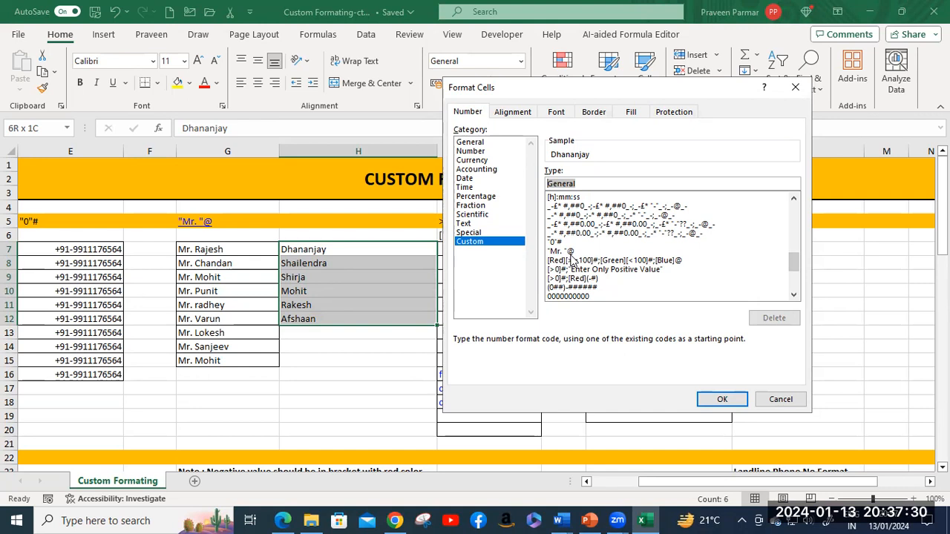
Step: Replace General with the custom code "DS."@ to prefix each name with DS
click(587, 183)
key(BackSpace)
key(BackSpace)
key(BackSpace)
key(BackSpace)
key(BackSpace)
key(BackSpace)
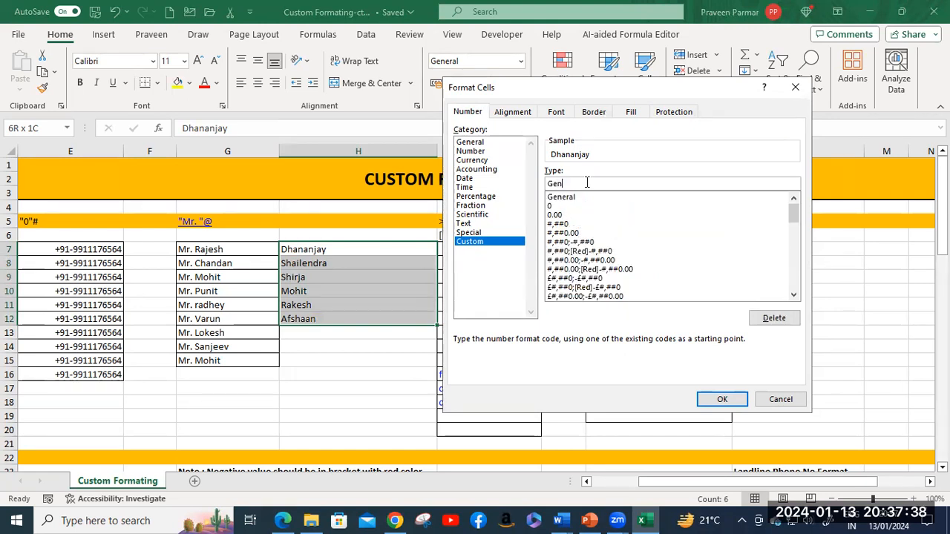
key(BackSpace)
text("D)
text(S")
key(BackSpace)
text(>)
text(.")
text(@)
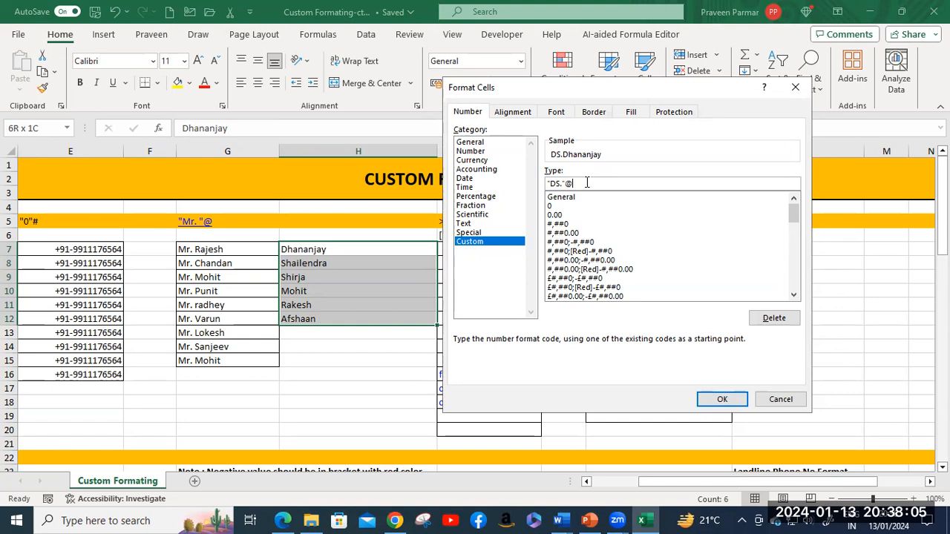
click(720, 401)
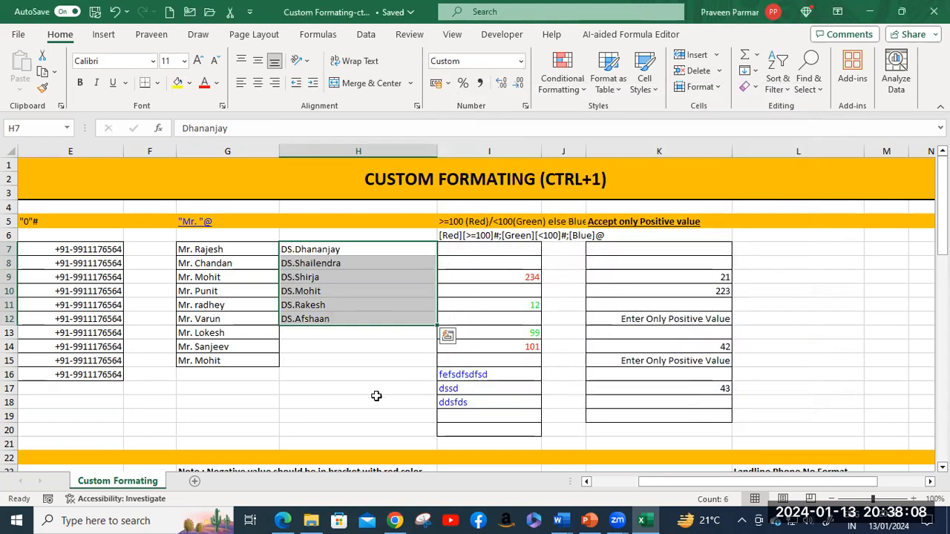
click(364, 250)
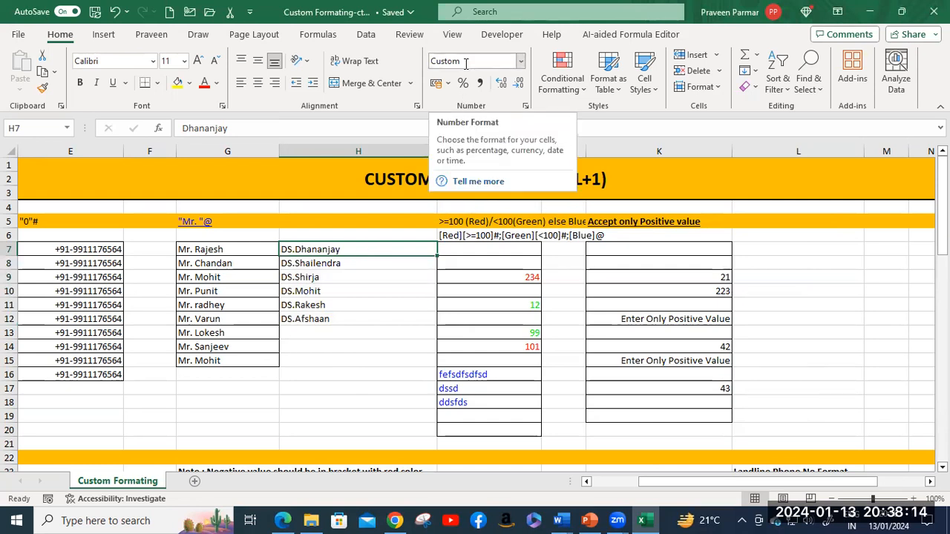
click(346, 361)
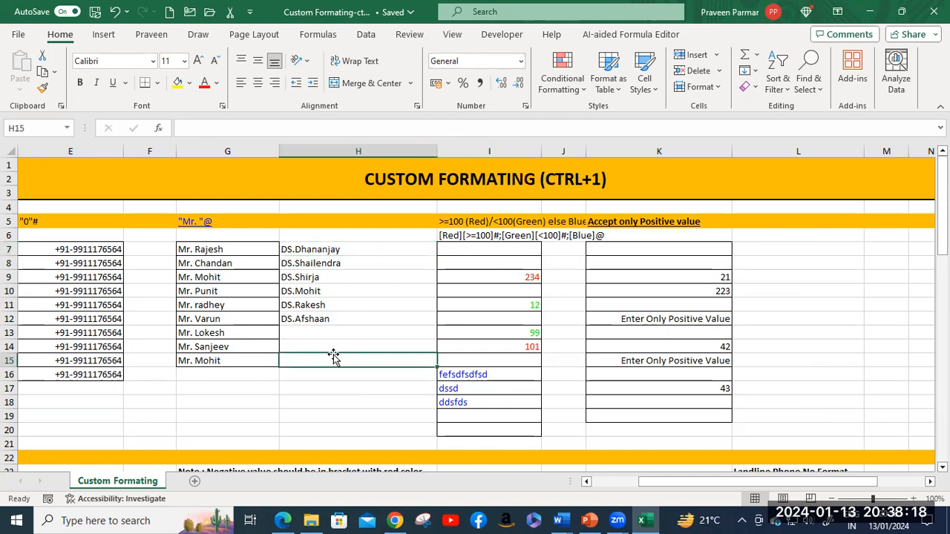
click(325, 317)
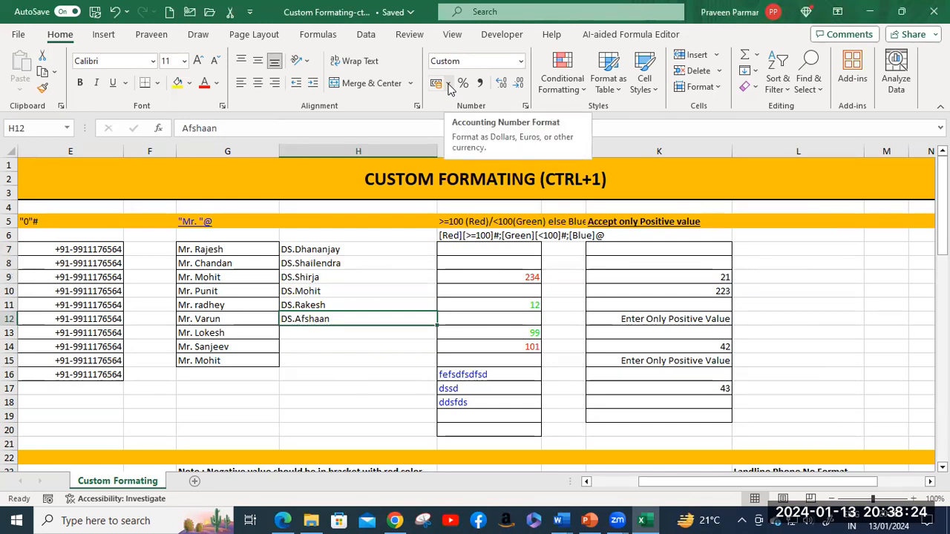
click(492, 277)
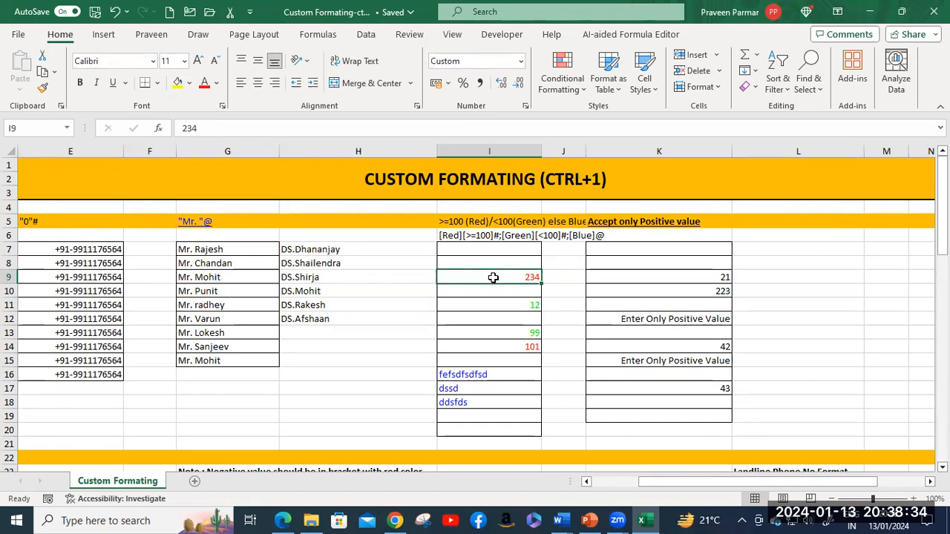
click(519, 64)
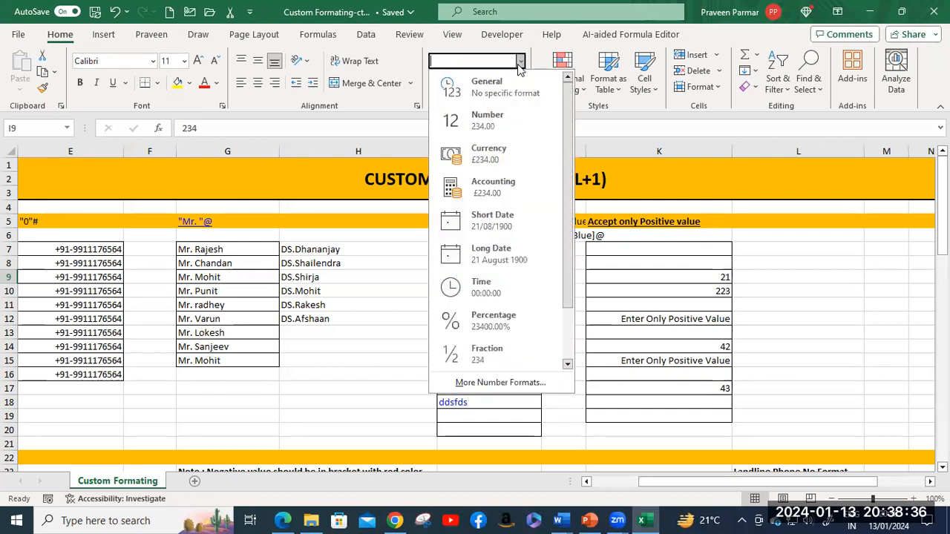
click(520, 65)
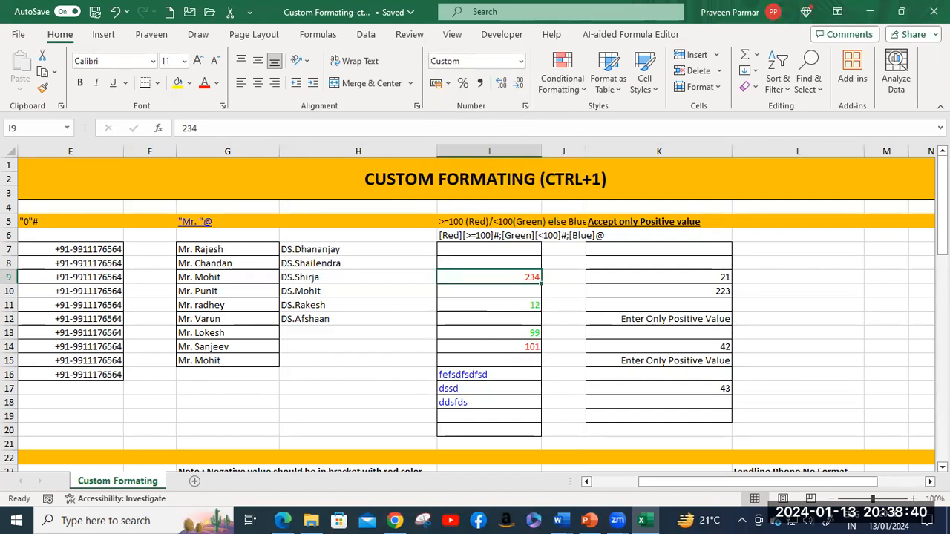
key(ctrl+1)
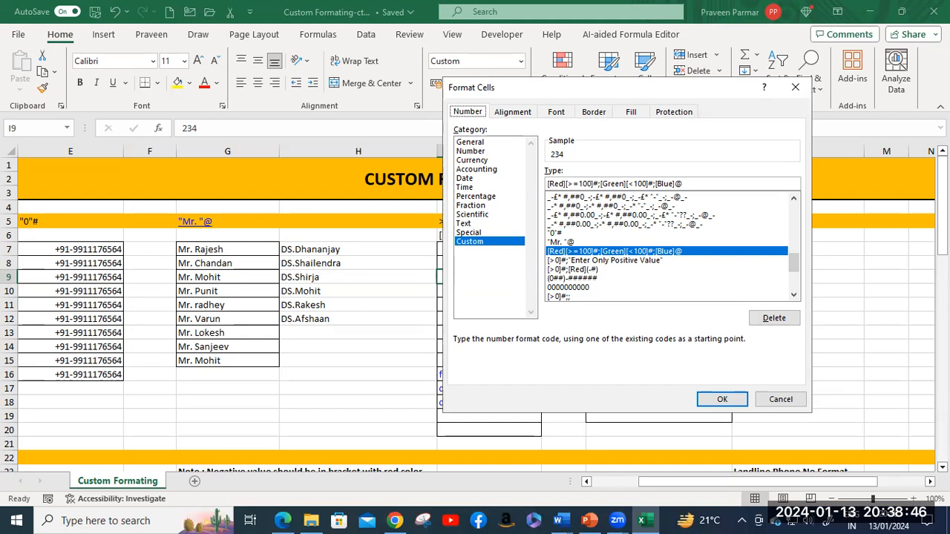
click(767, 398)
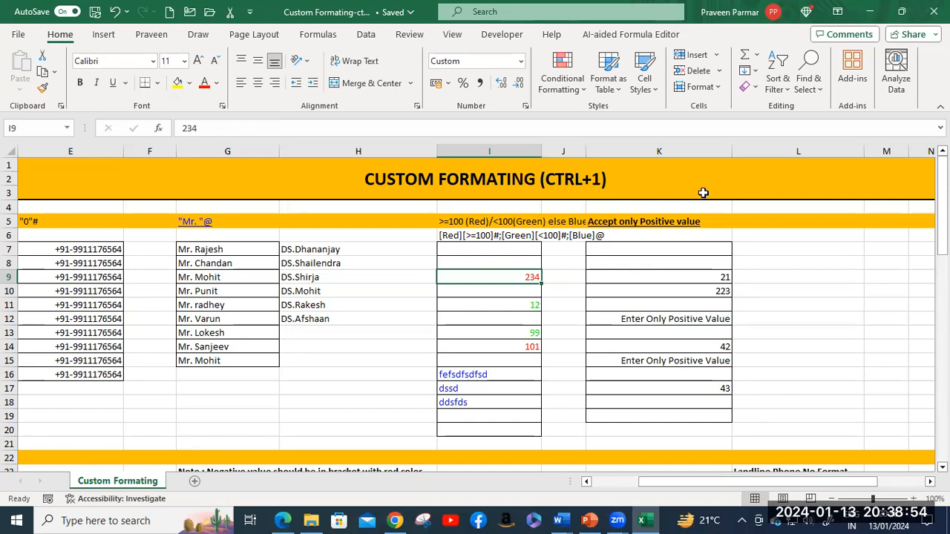
key(ctrl+1)
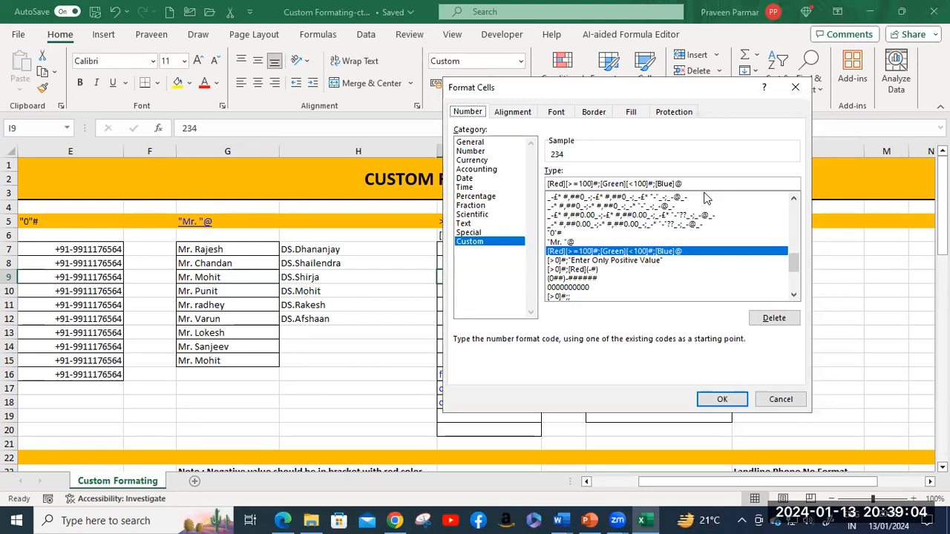
click(793, 400)
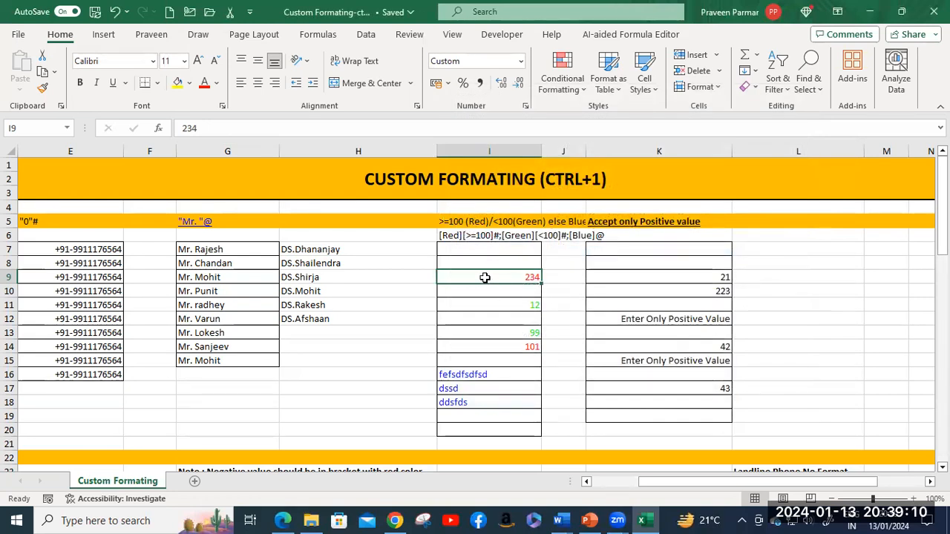
click(454, 236)
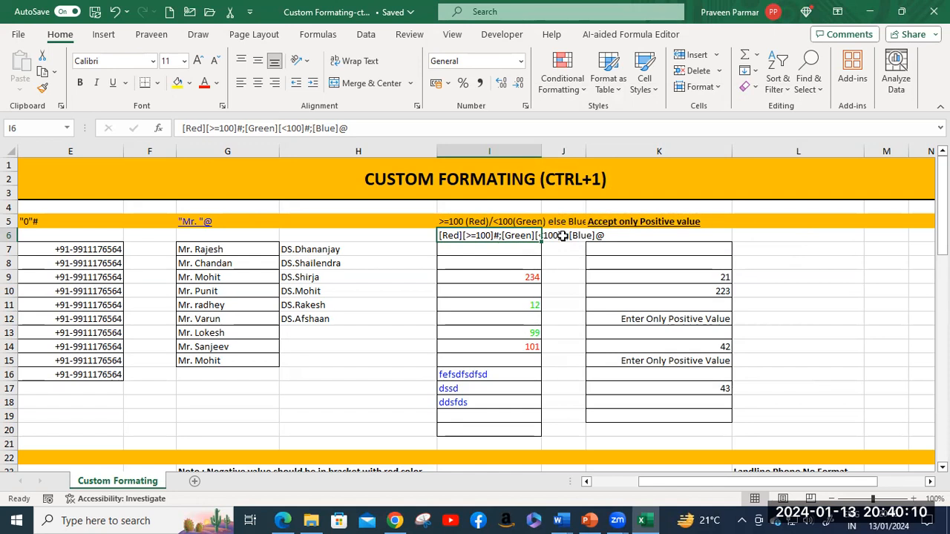
ctrl+scroll(542, 287, up, 3)
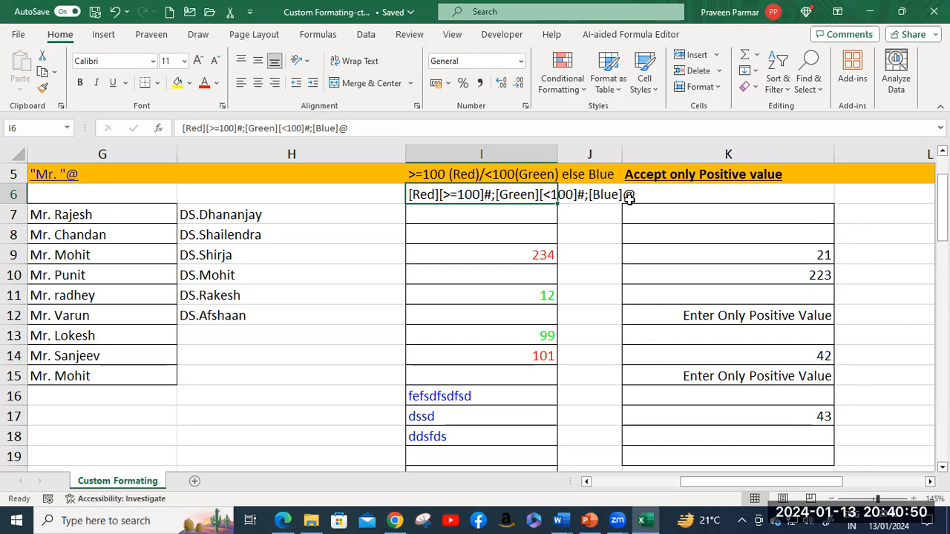
Step: Enter 453 in I8, 98 in I10 and jayah in I12
click(538, 233)
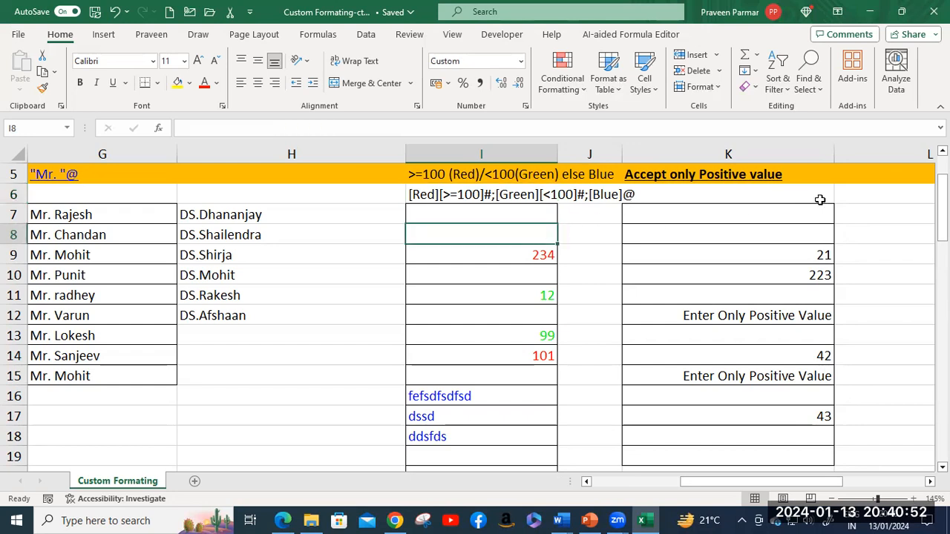
text(453)
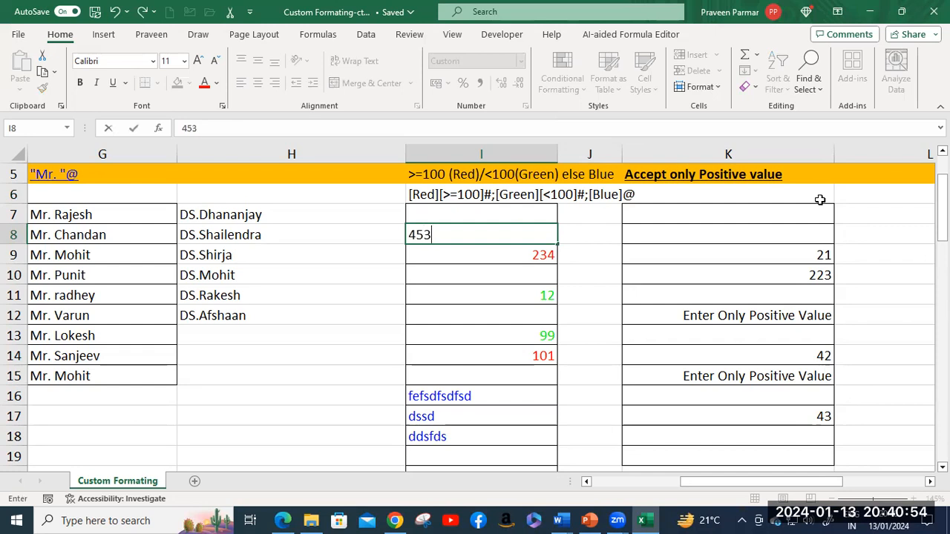
key(Return)
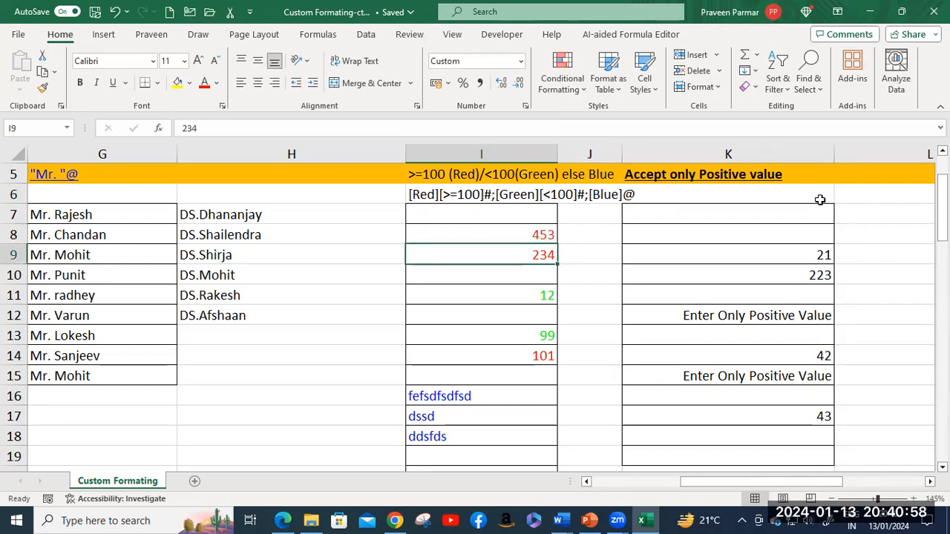
key(Return)
text(98)
key(Return)
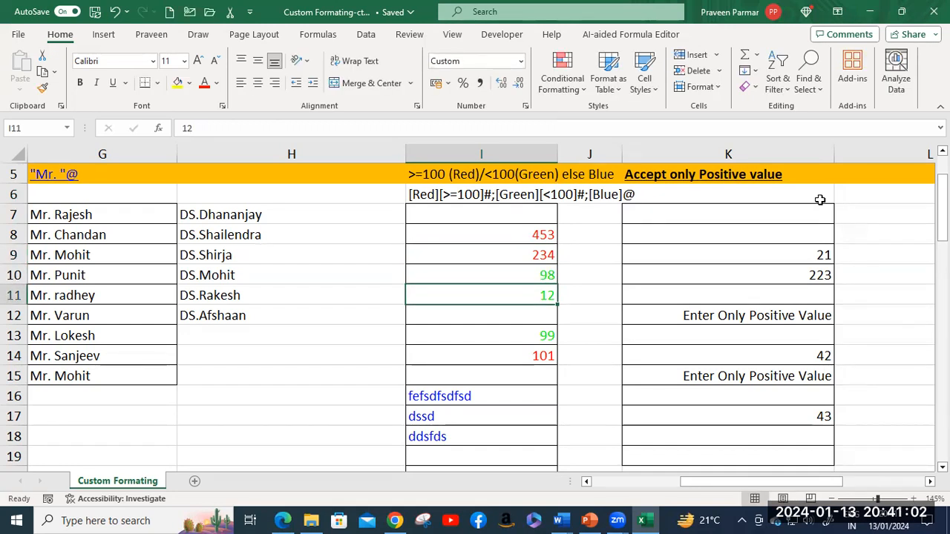
key(Return)
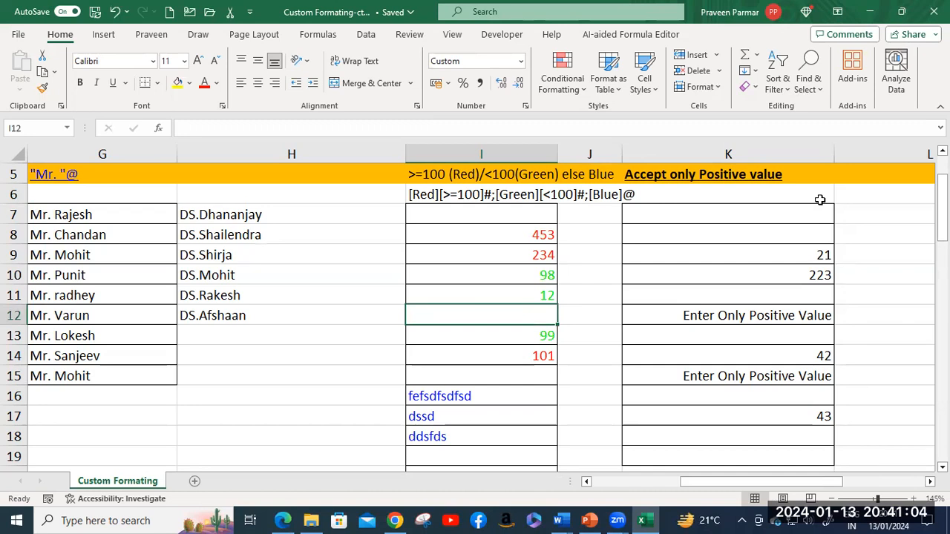
text(jayah)
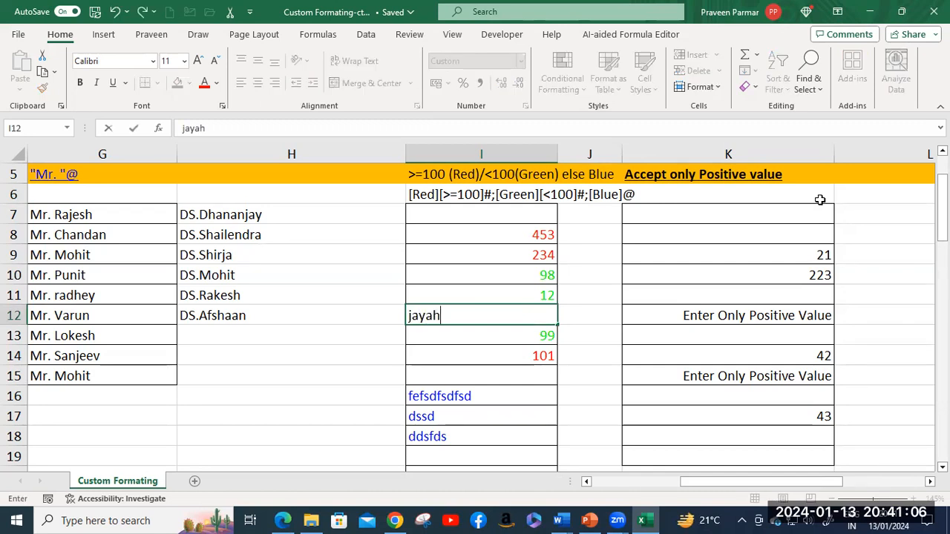
key(Return)
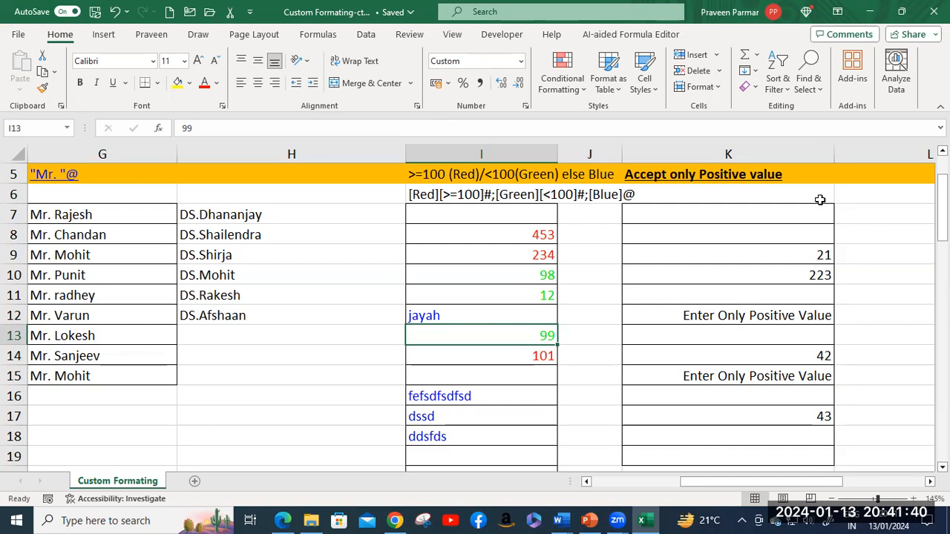
Step: Enter -67 in K8, which displays as 'Enter Only Positive Value'
click(753, 255)
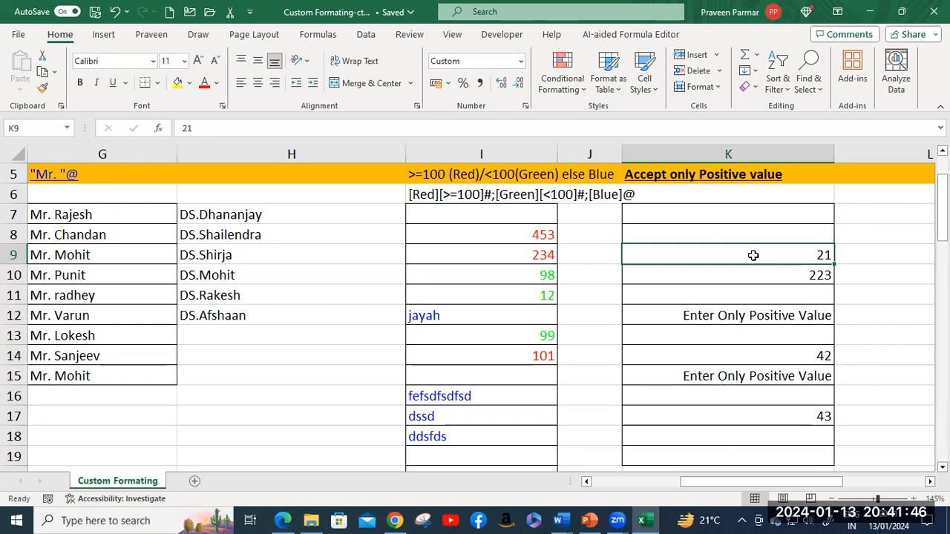
click(752, 231)
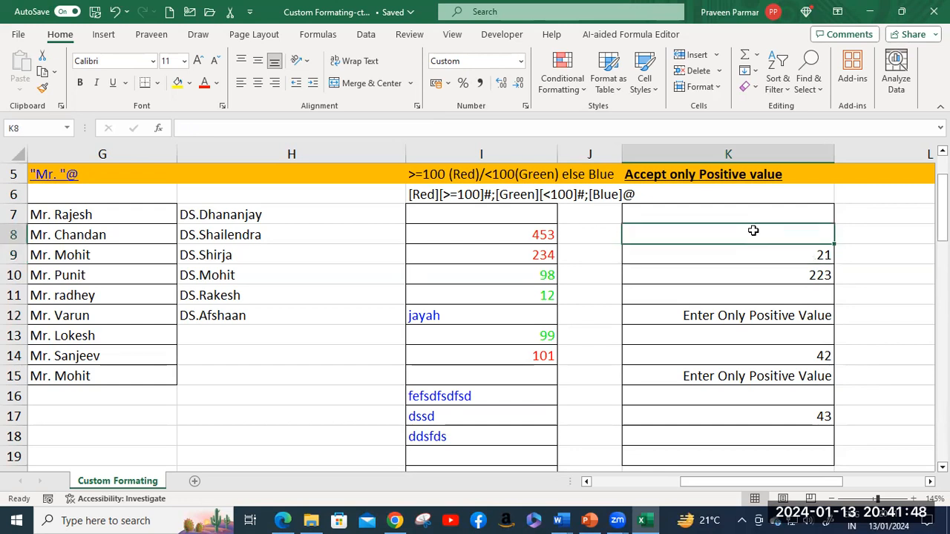
double_click(753, 231)
text(-67)
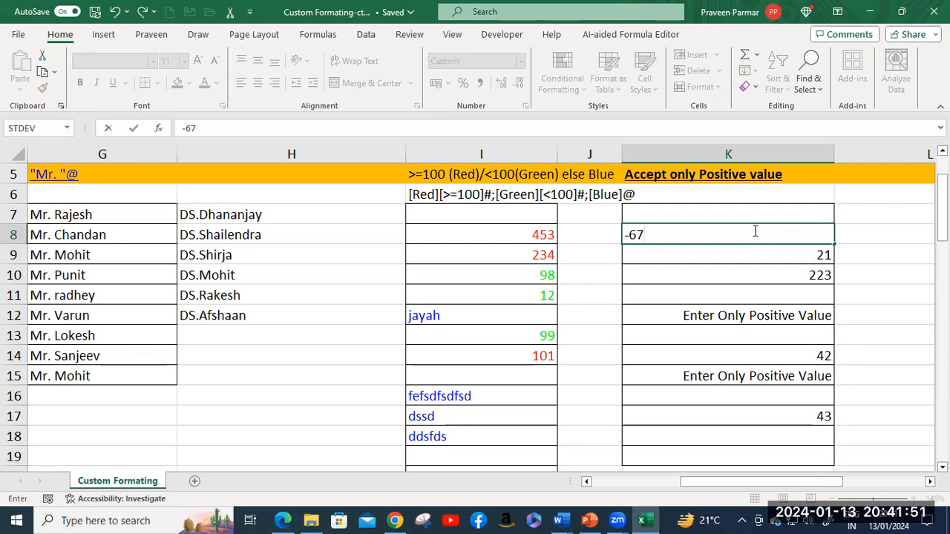
key(Return)
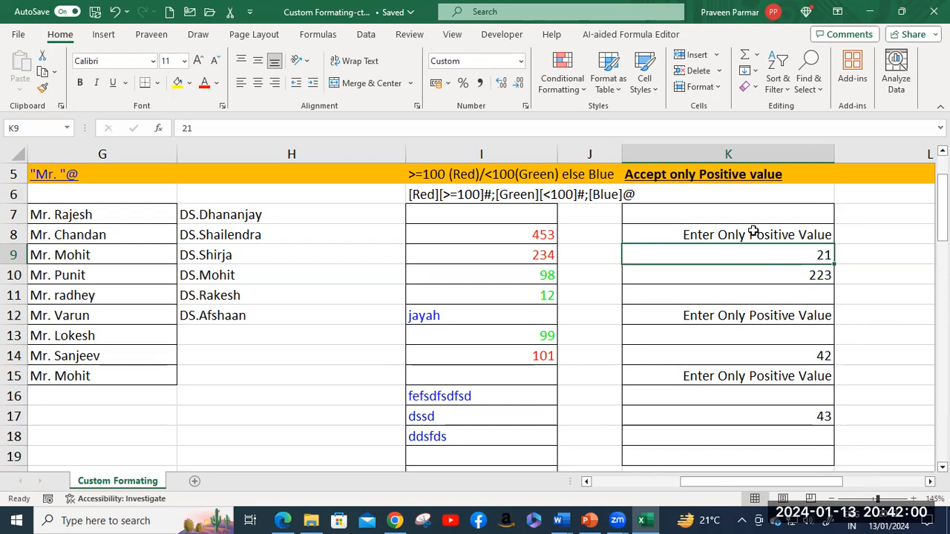
Step: Inspect K9's positive-only custom format code without changing it, then reselect K8
key(ctrl+1)
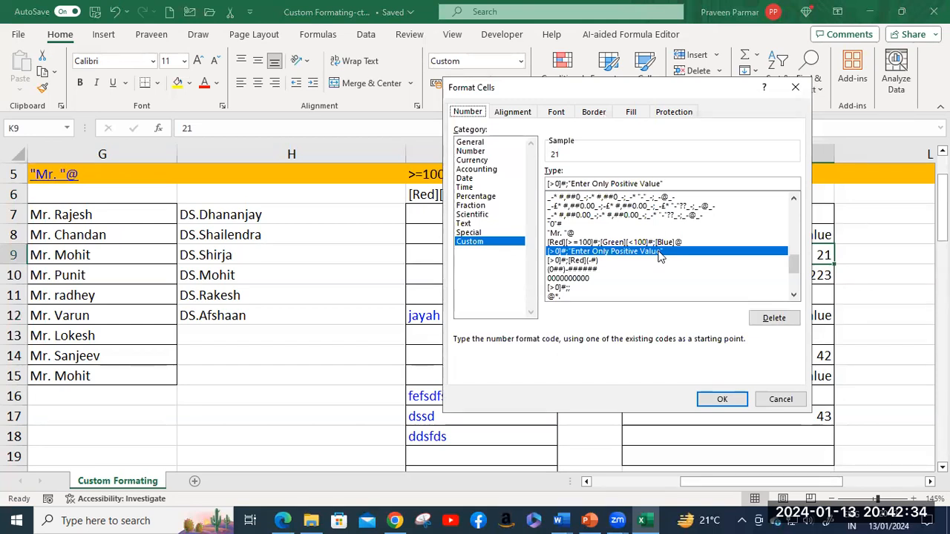
click(786, 401)
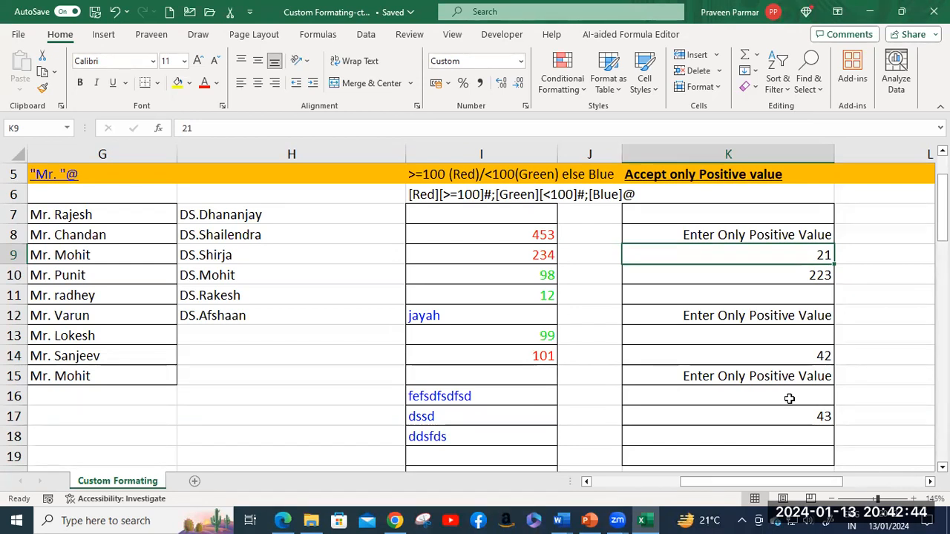
click(728, 236)
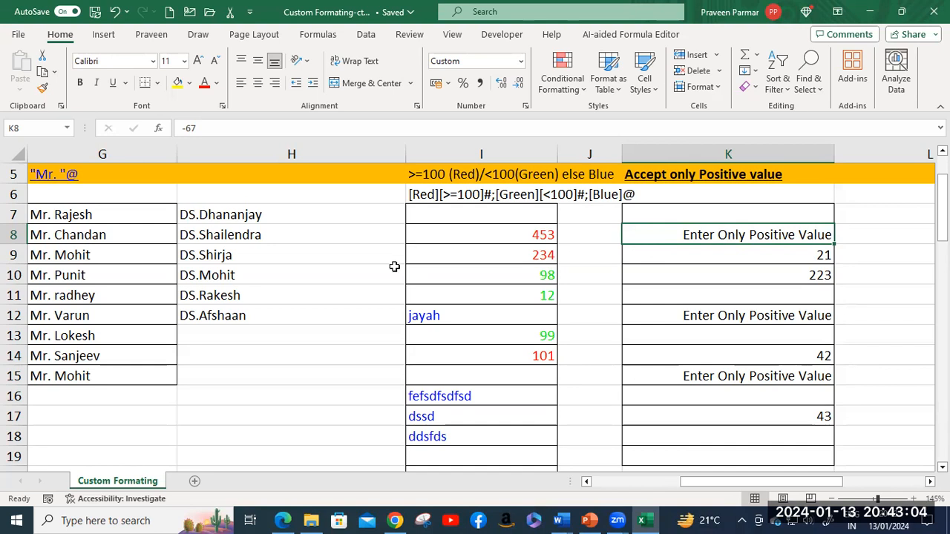
Step: Scroll to the red-bracket negatives example and view E25's [>0]#;[Red](-#) custom format
scroll(394, 265, down, 2)
scroll(394, 267, down, 3)
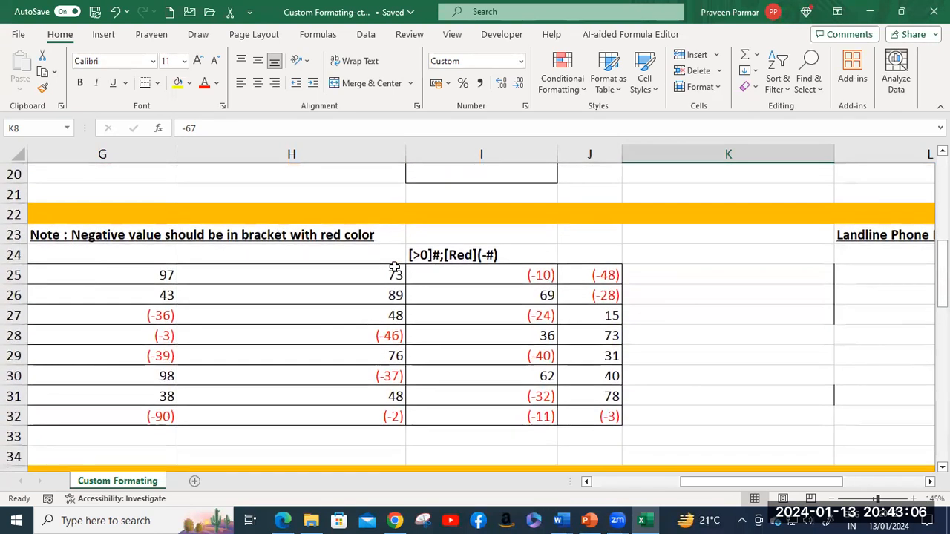
scroll(394, 267, down, 2)
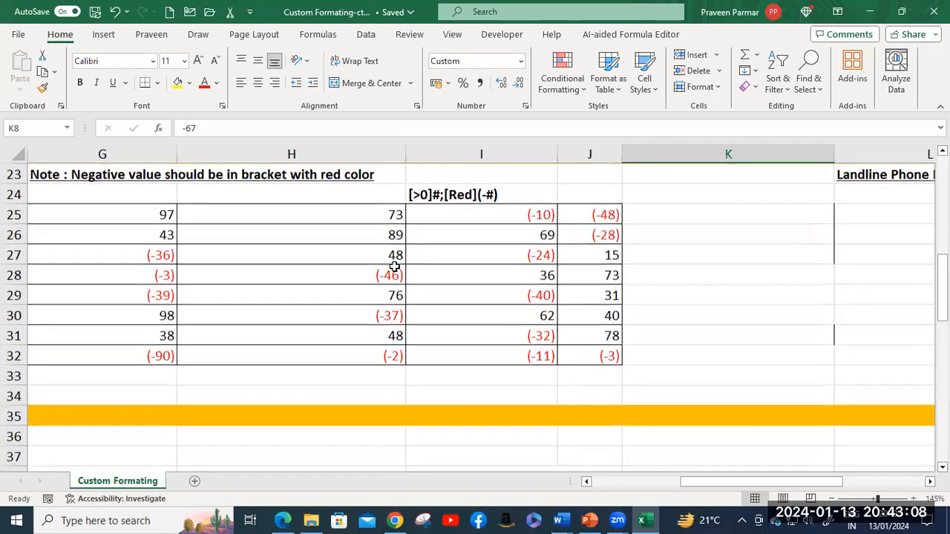
scroll(394, 267, up, 1)
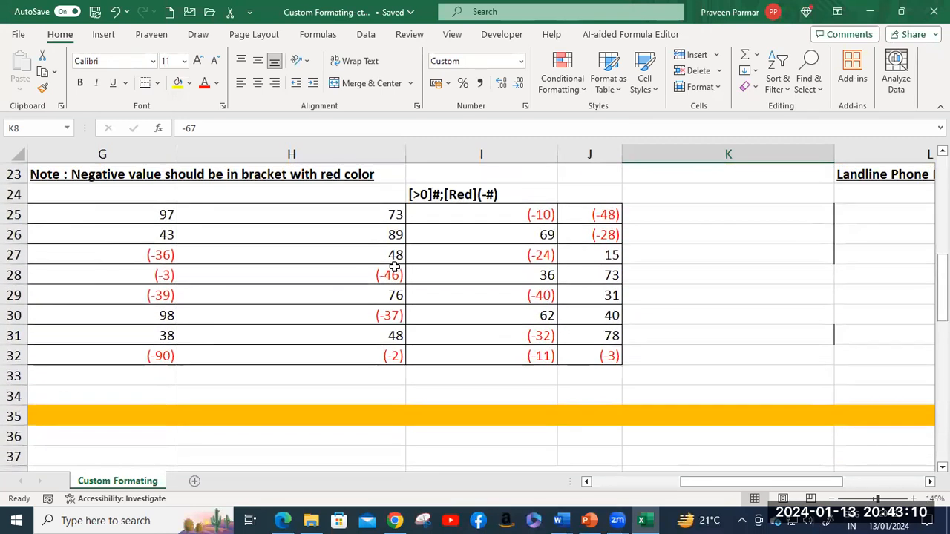
drag(699, 484, 677, 481)
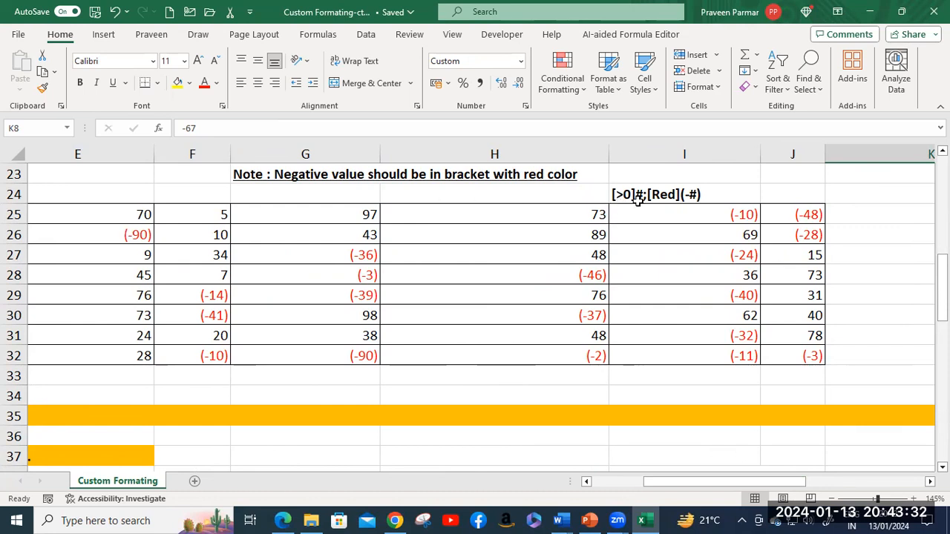
click(116, 214)
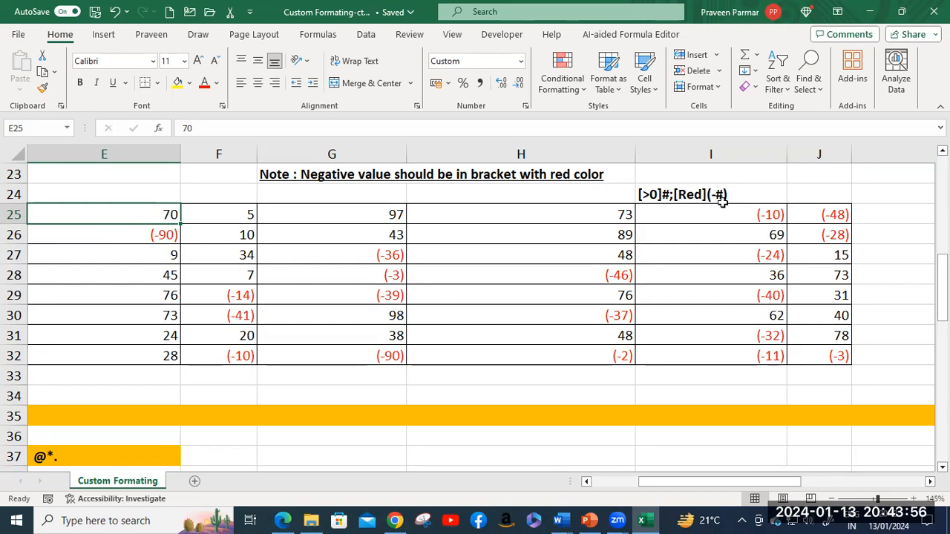
click(164, 236)
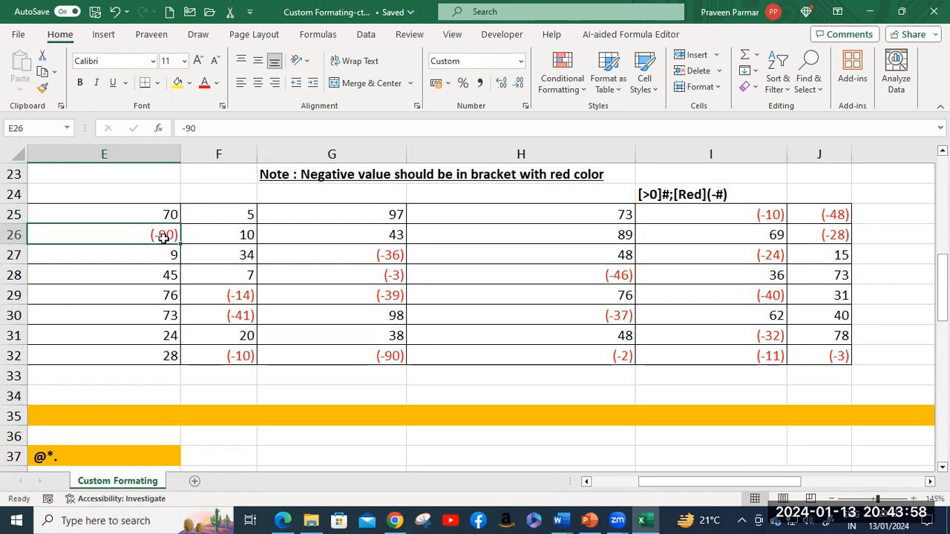
click(161, 215)
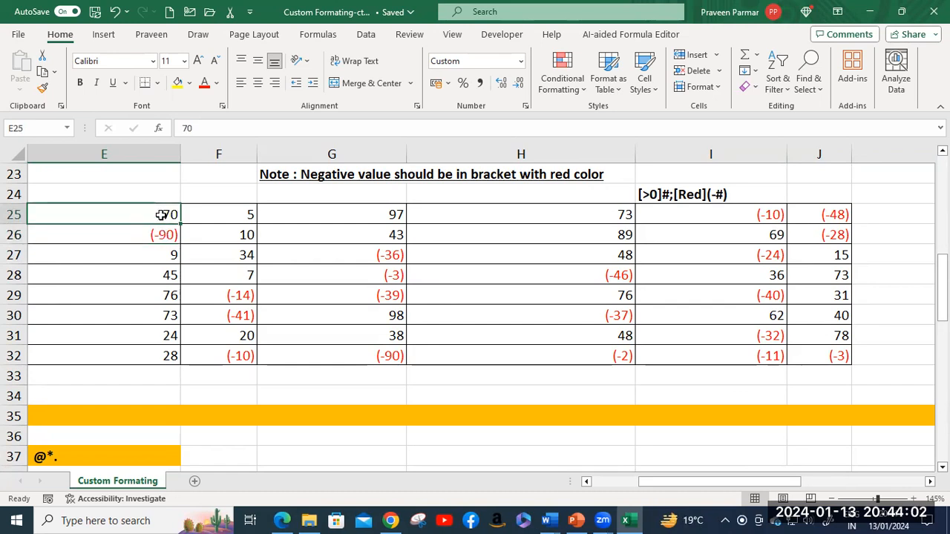
key(ctrl+1)
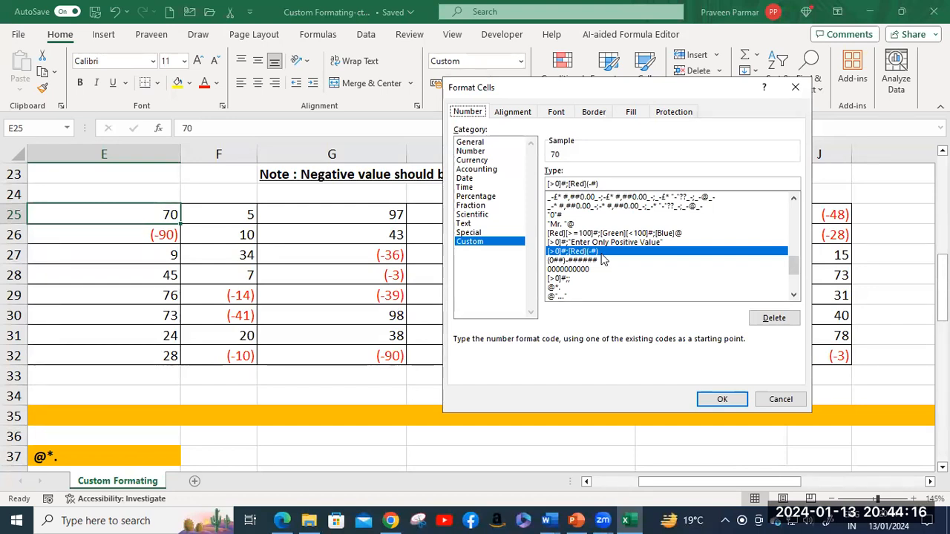
click(781, 402)
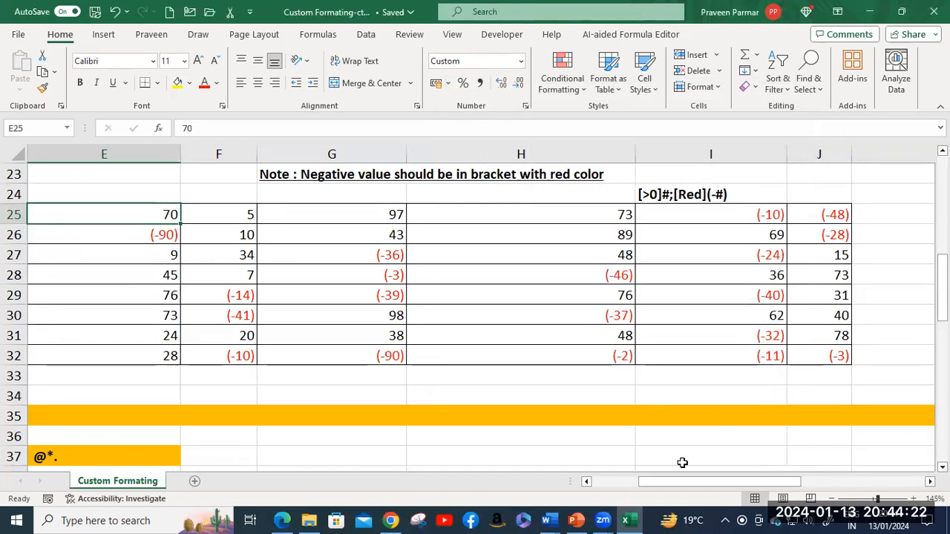
Step: Scroll right to the landline examples and inspect L25's (0##)-###### custom format
drag(689, 482, 822, 480)
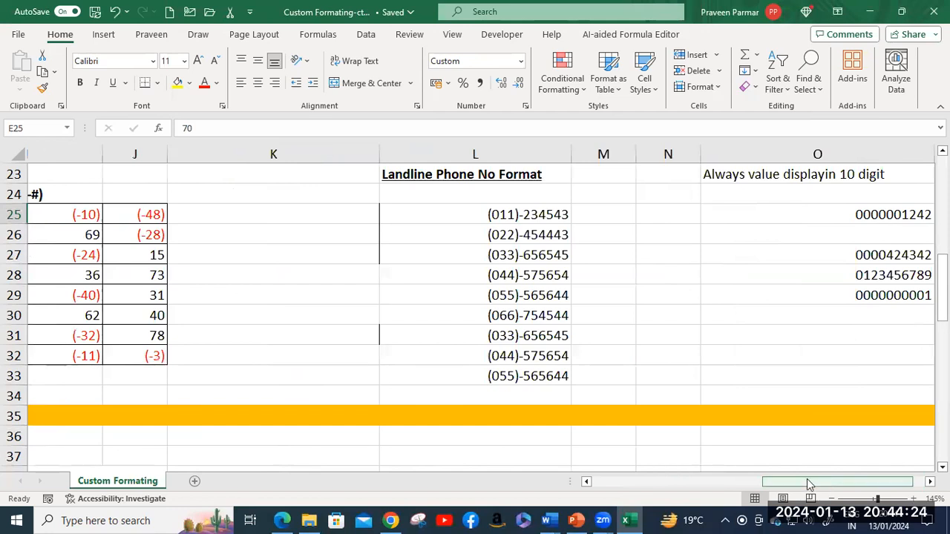
click(480, 214)
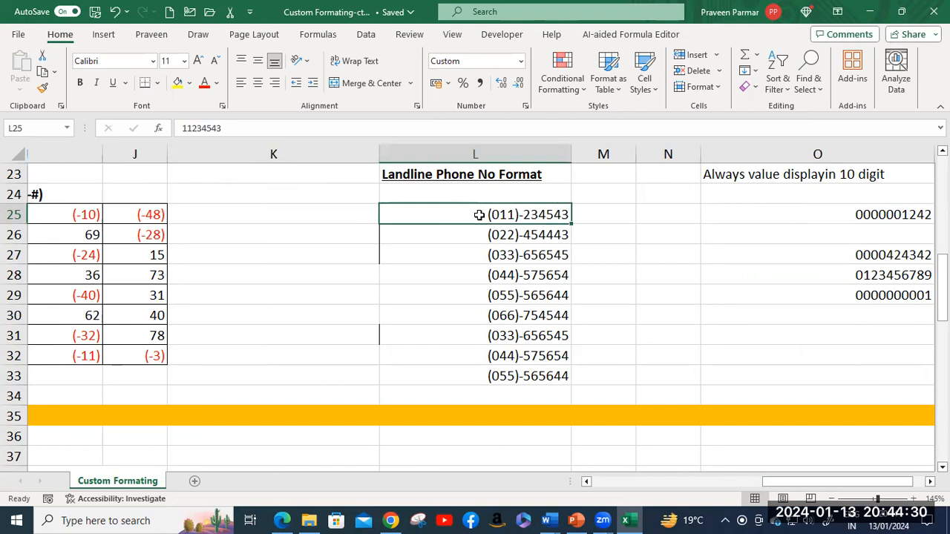
key(ctrl+1)
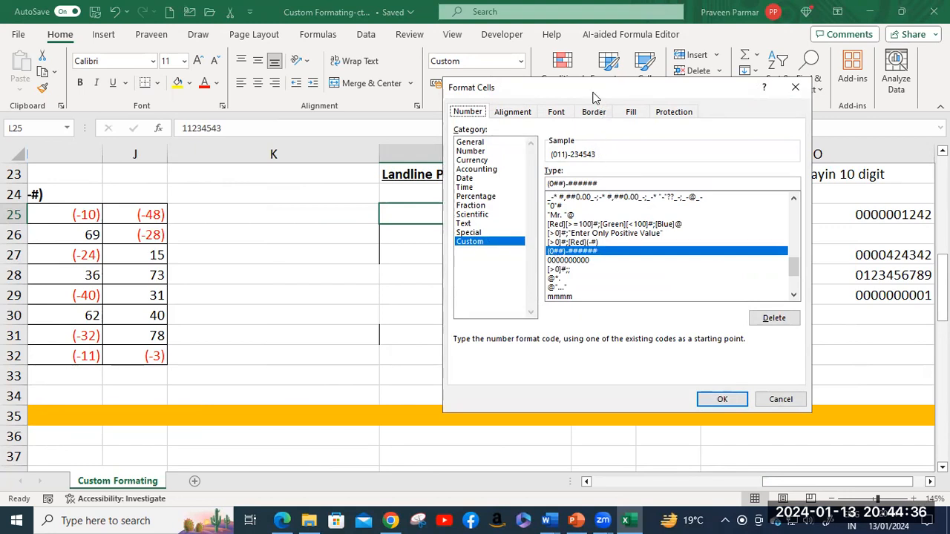
drag(594, 95, 170, 84)
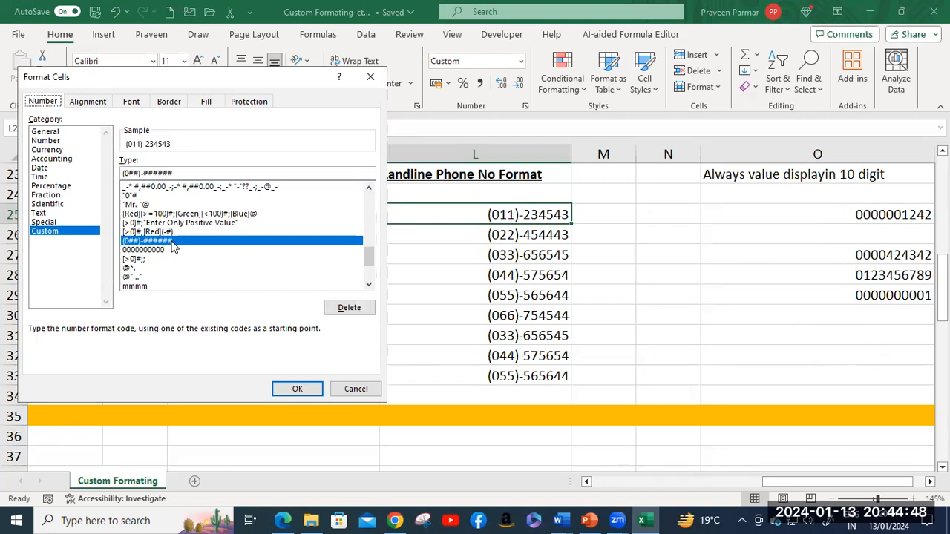
click(350, 388)
click(524, 377)
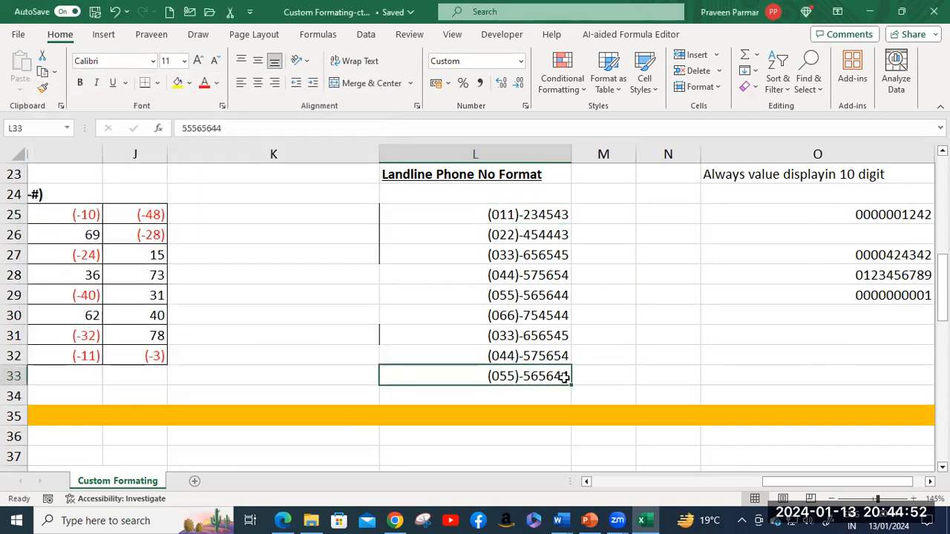
Step: Append 675 to the L33 phone number, then undo the change
double_click(566, 377)
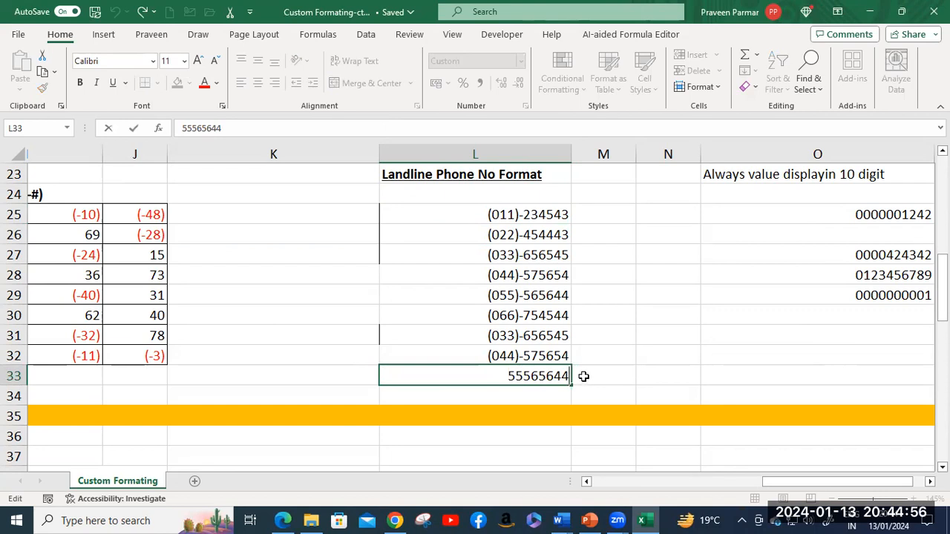
text(675)
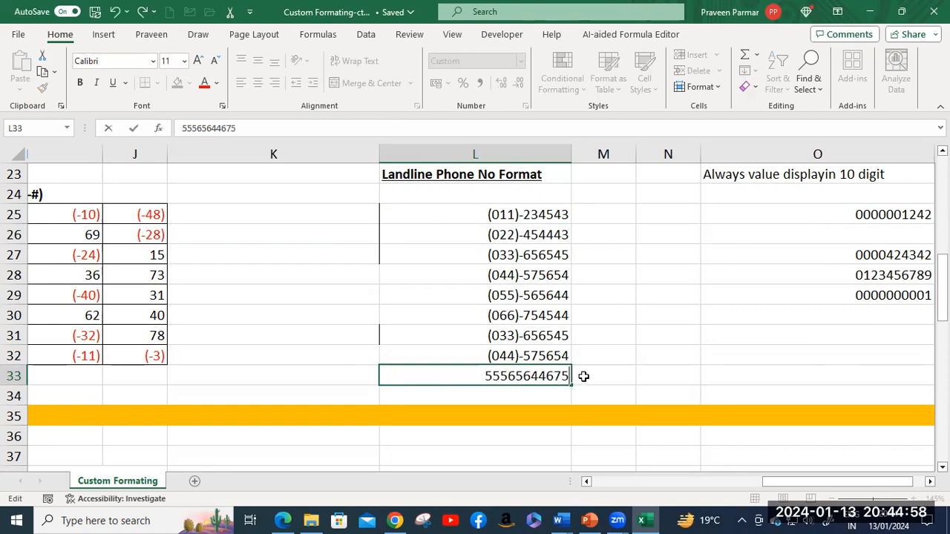
key(Return)
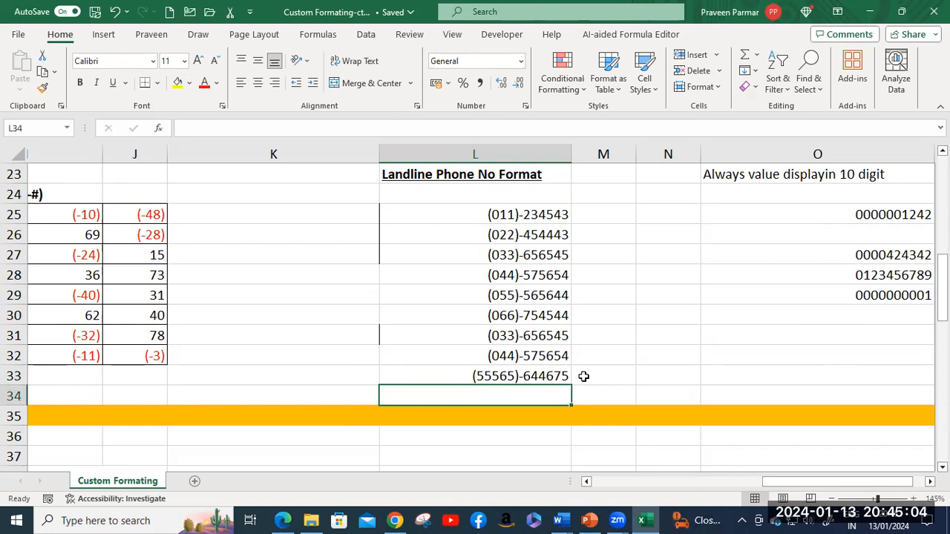
click(532, 377)
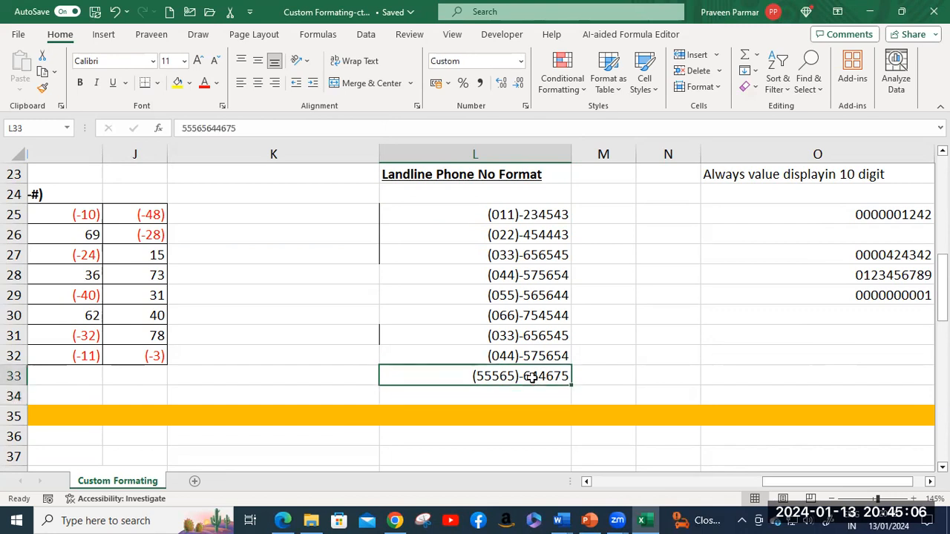
key(ctrl+z)
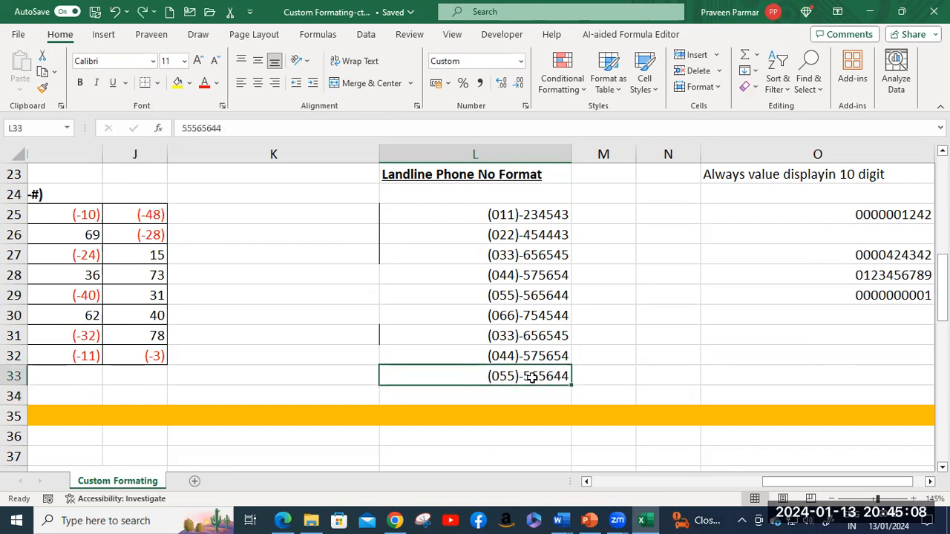
click(649, 376)
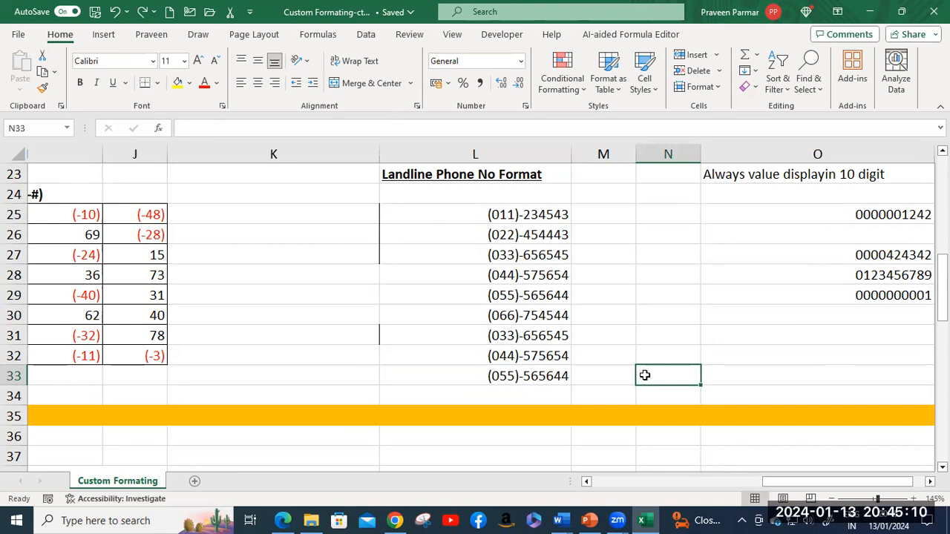
Step: Copy L33 down to L34 and enter 02267543 so it displays as (02)-267543
click(528, 377)
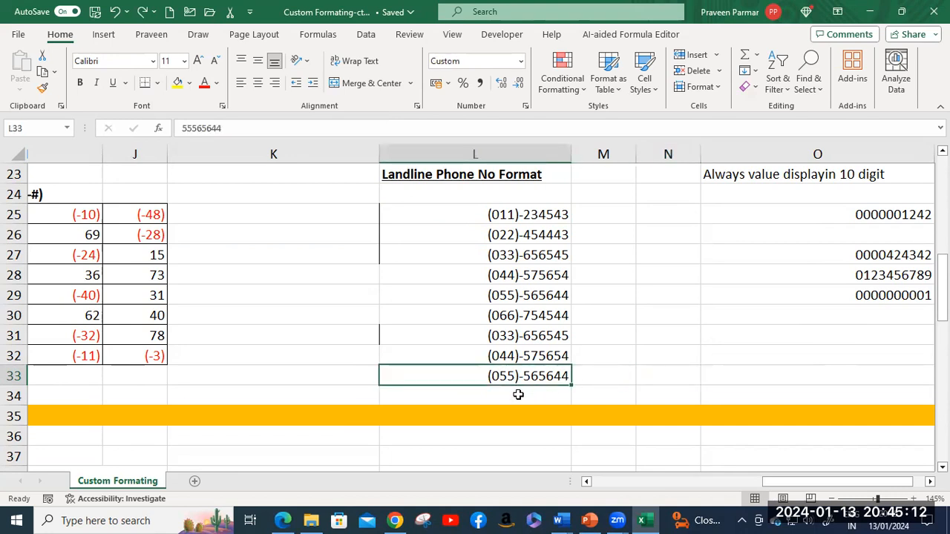
click(518, 394)
click(517, 377)
drag(570, 386, 539, 397)
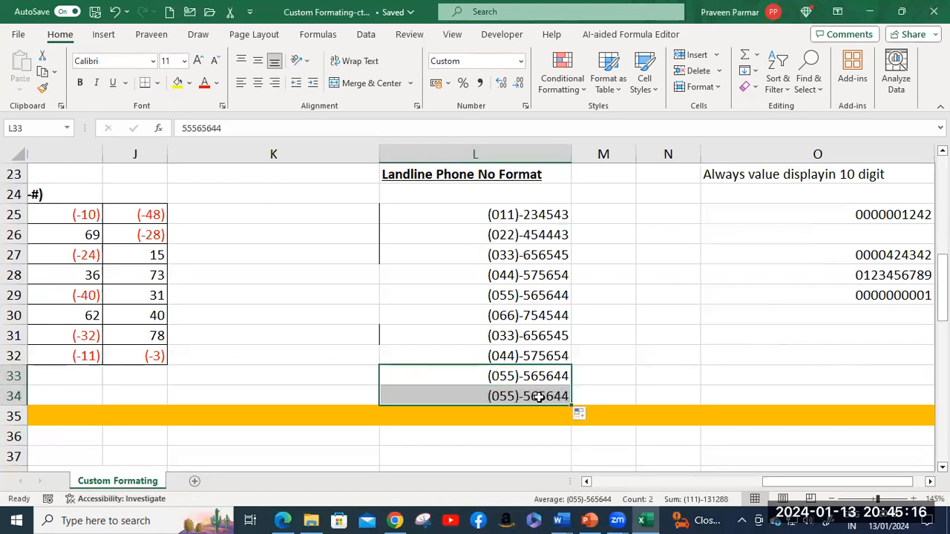
click(538, 397)
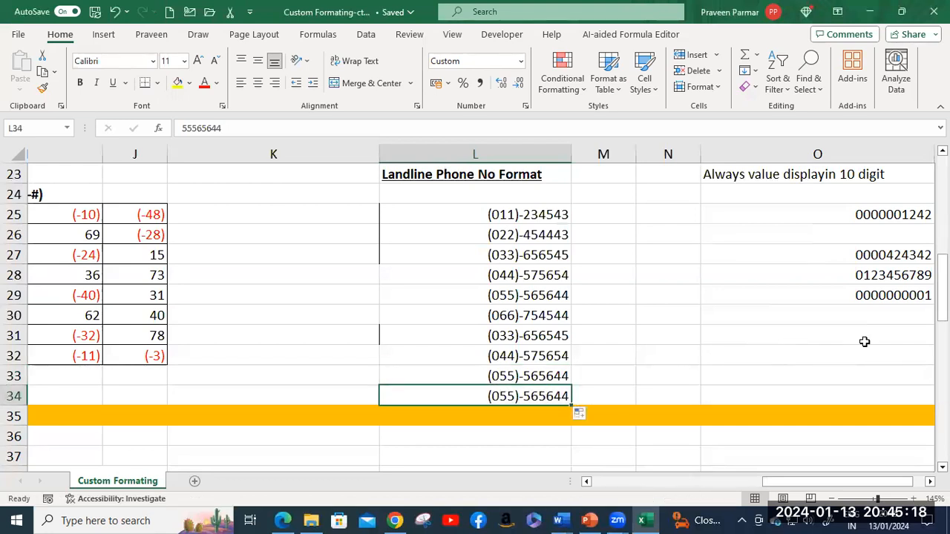
text(022)
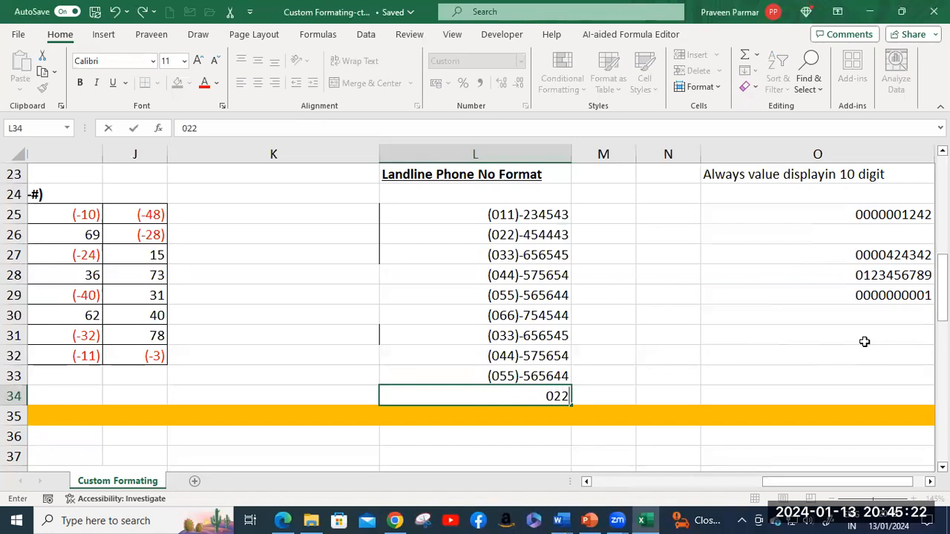
text(67543)
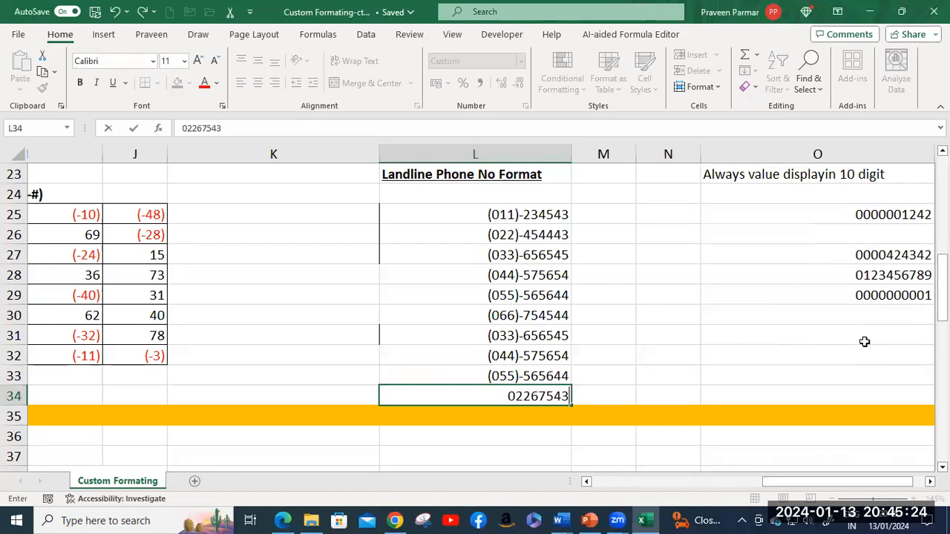
key(Return)
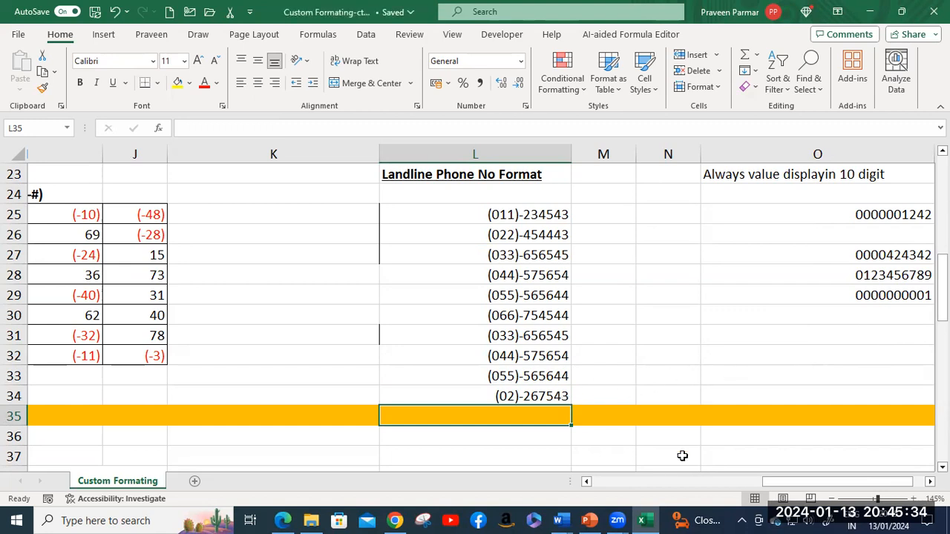
drag(780, 483, 807, 486)
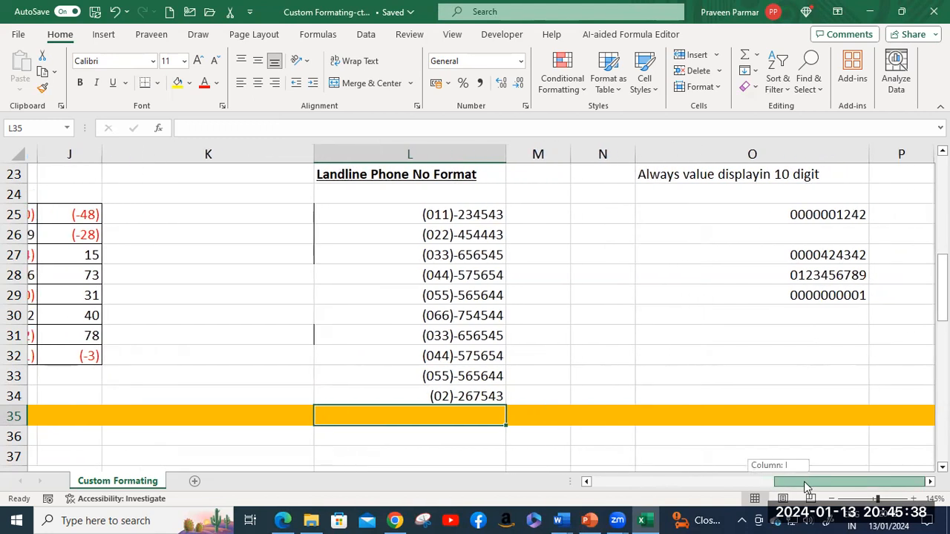
click(767, 214)
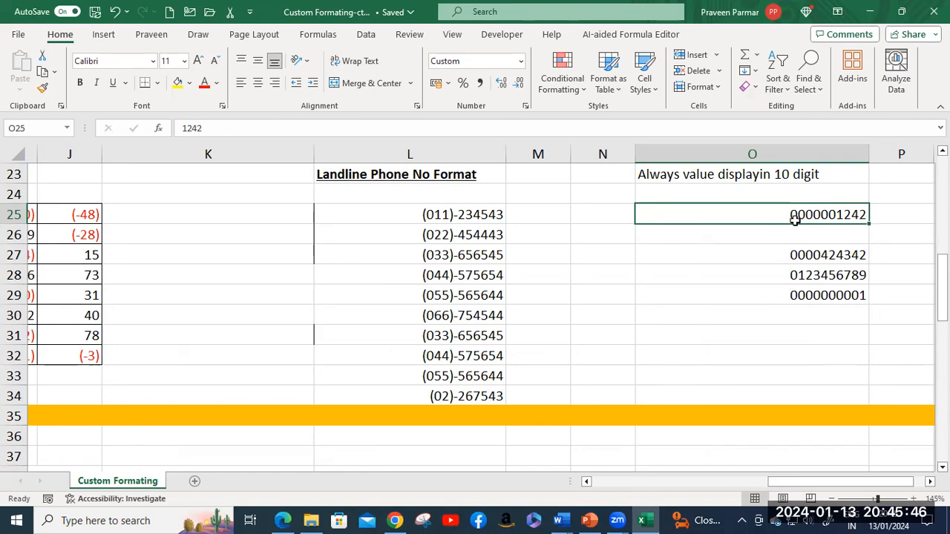
key(ctrl+1)
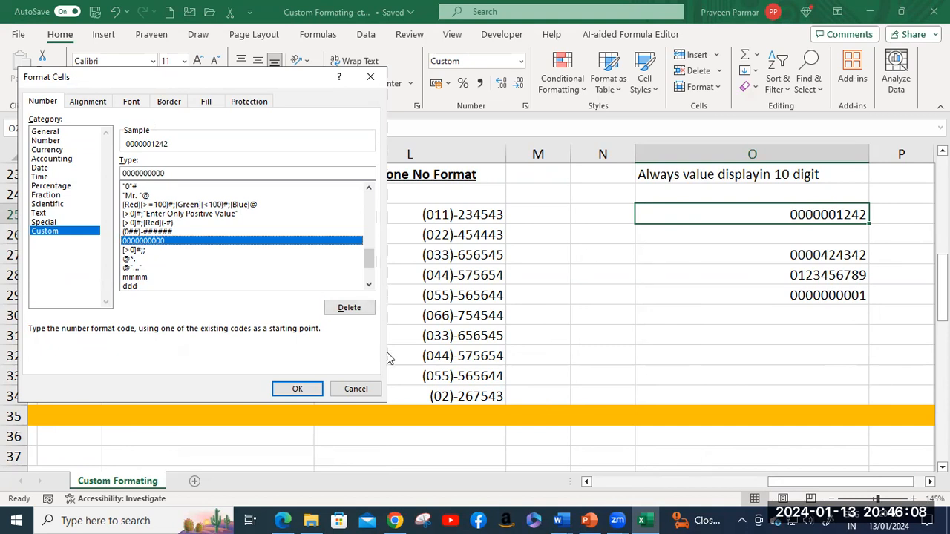
click(355, 389)
click(769, 236)
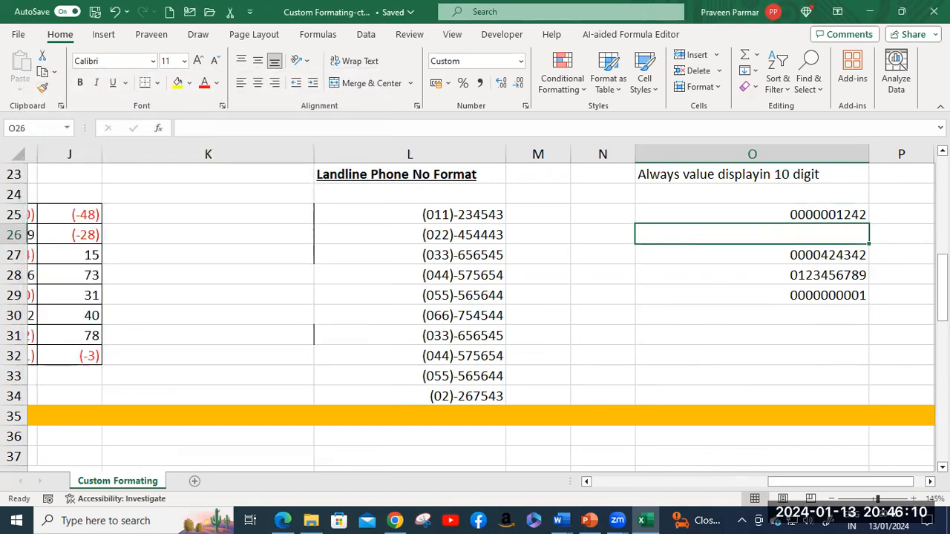
text(675342)
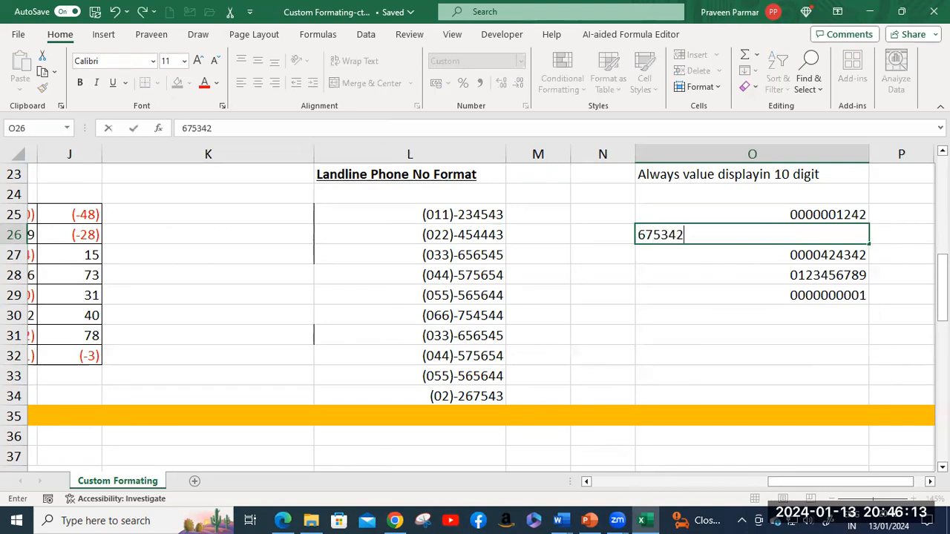
key(Return)
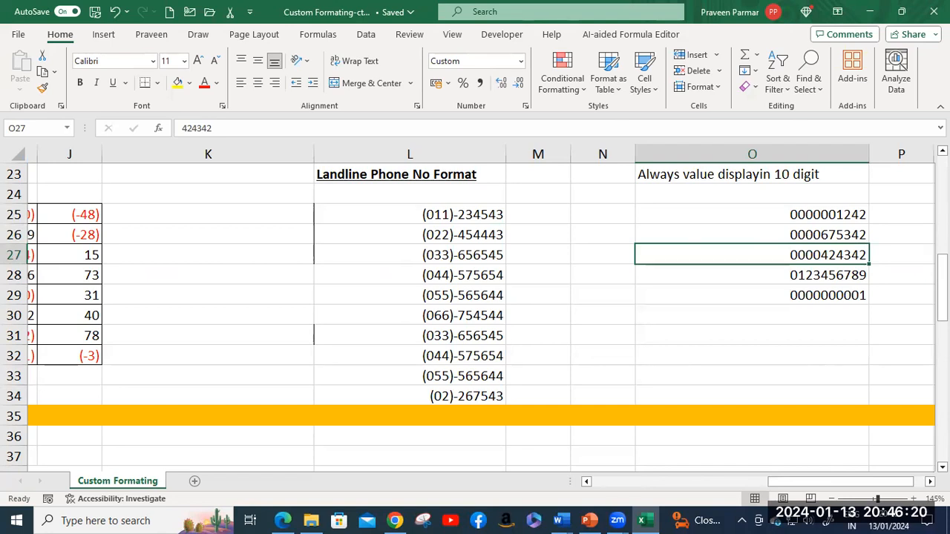
Step: Compare G69's card number with H69's =REPLACE(G69,6,9,"xxxxxxxxx") masked version
scroll(651, 285, up, 3)
scroll(651, 284, down, 3)
drag(839, 482, 779, 482)
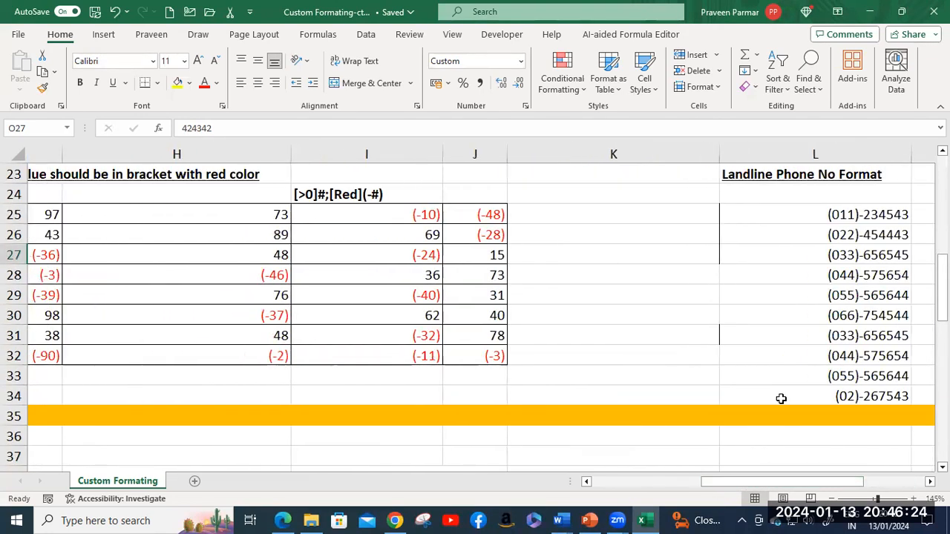
scroll(781, 397, up, 1)
scroll(782, 389, up, 6)
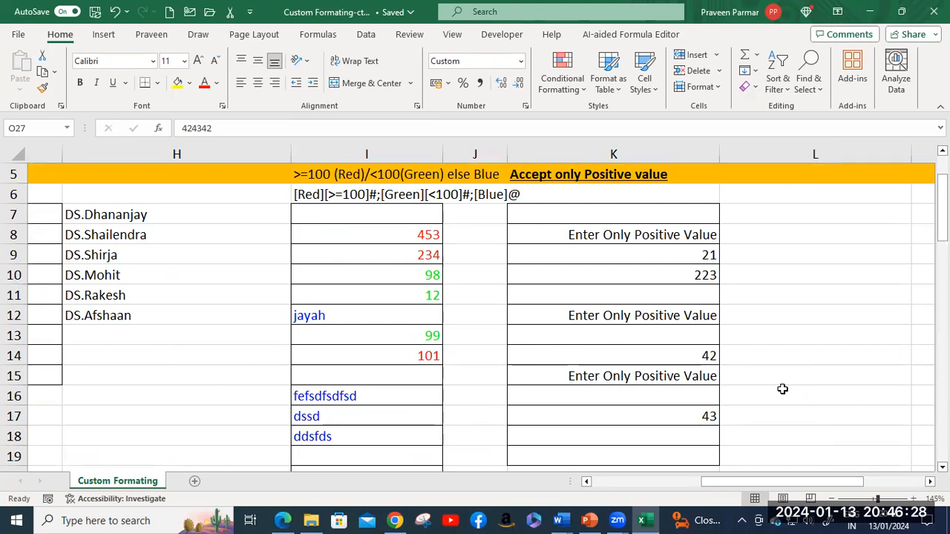
scroll(785, 386, down, 3)
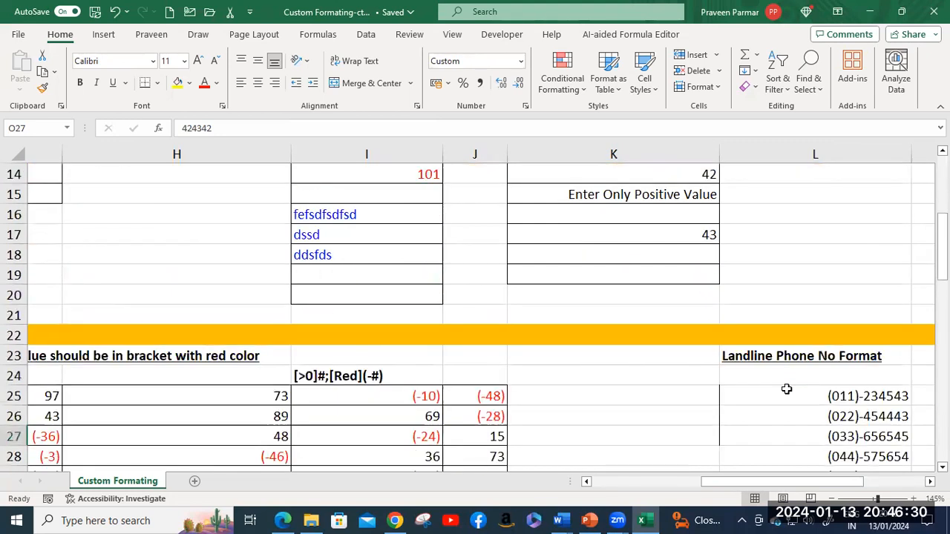
scroll(787, 387, down, 2)
scroll(787, 389, down, 4)
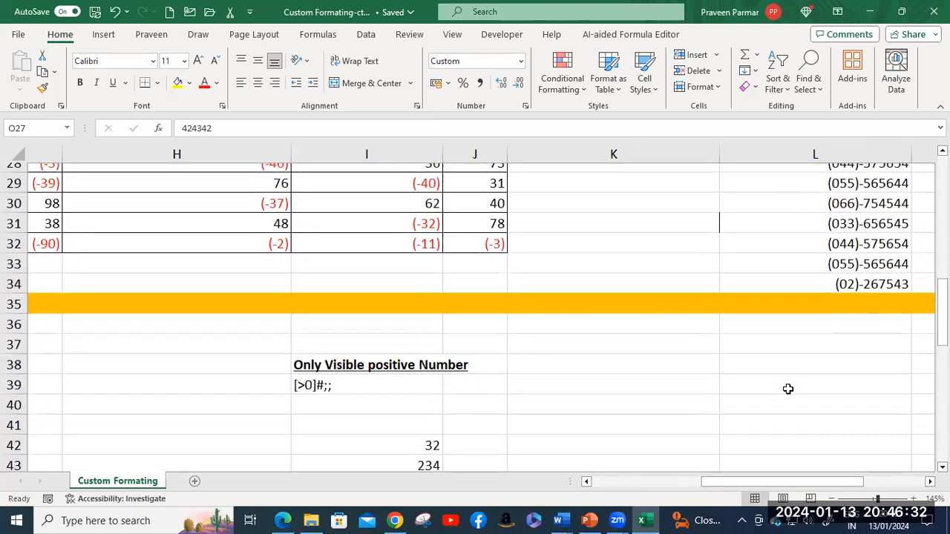
scroll(788, 389, down, 5)
scroll(788, 389, down, 4)
scroll(789, 389, up, 1)
scroll(787, 388, down, 3)
drag(795, 479, 642, 480)
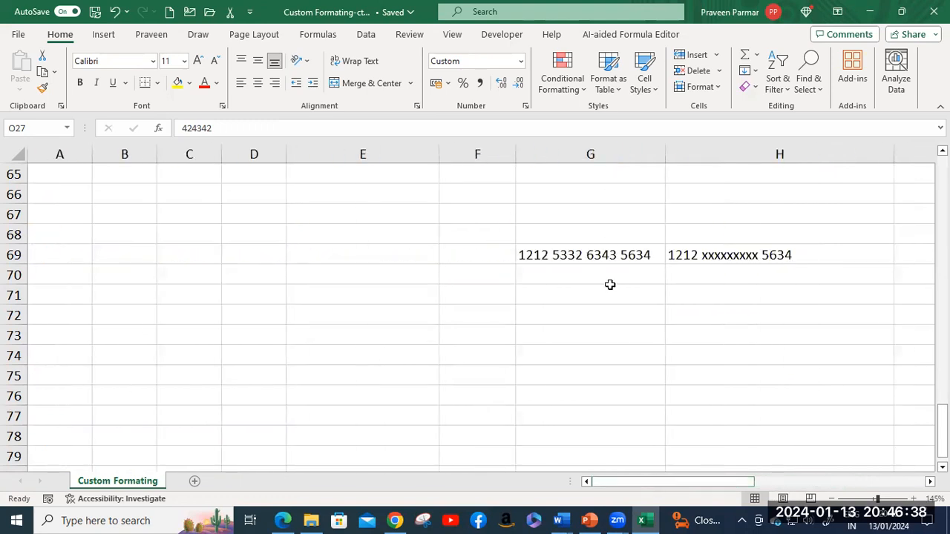
click(573, 254)
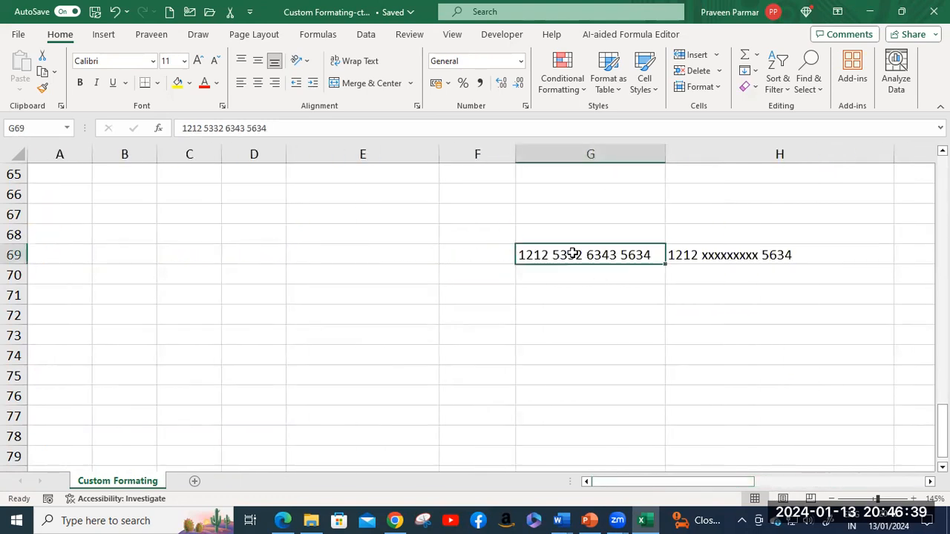
click(711, 254)
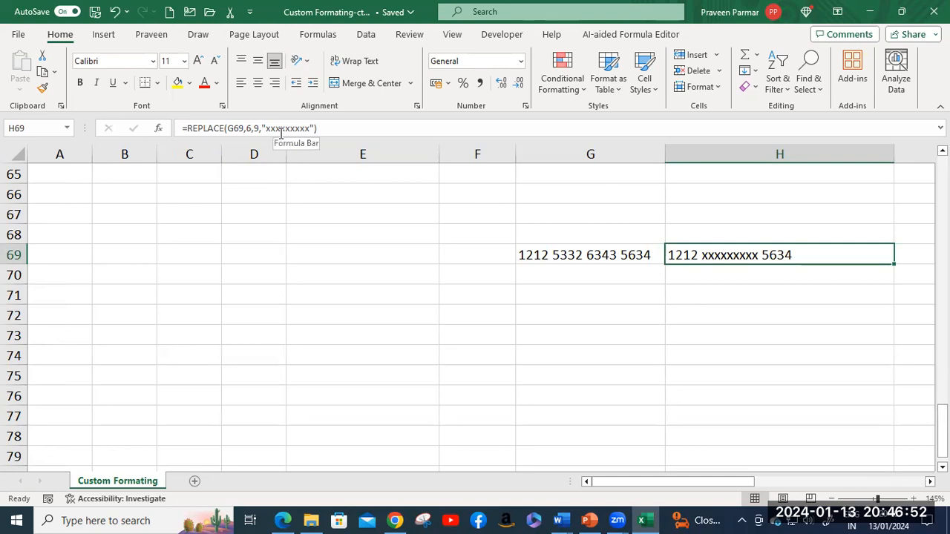
click(556, 255)
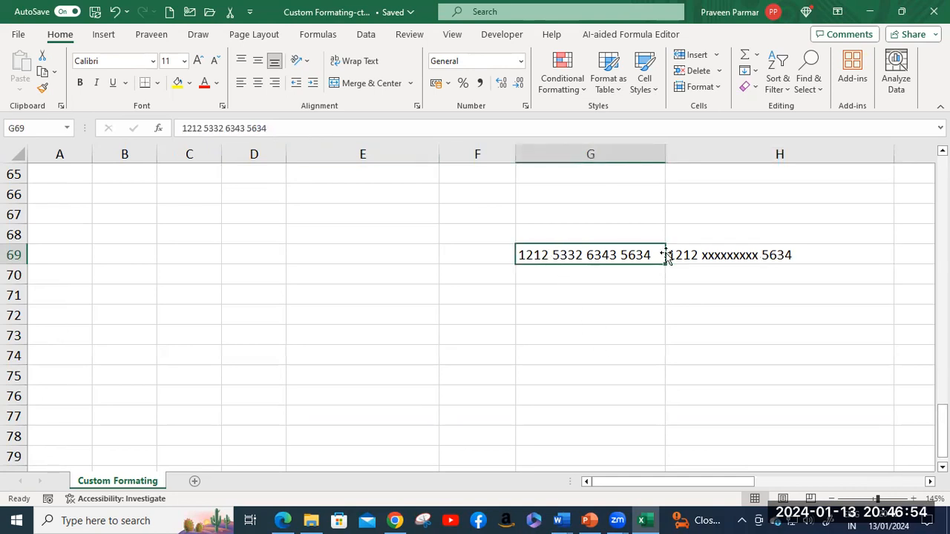
click(690, 255)
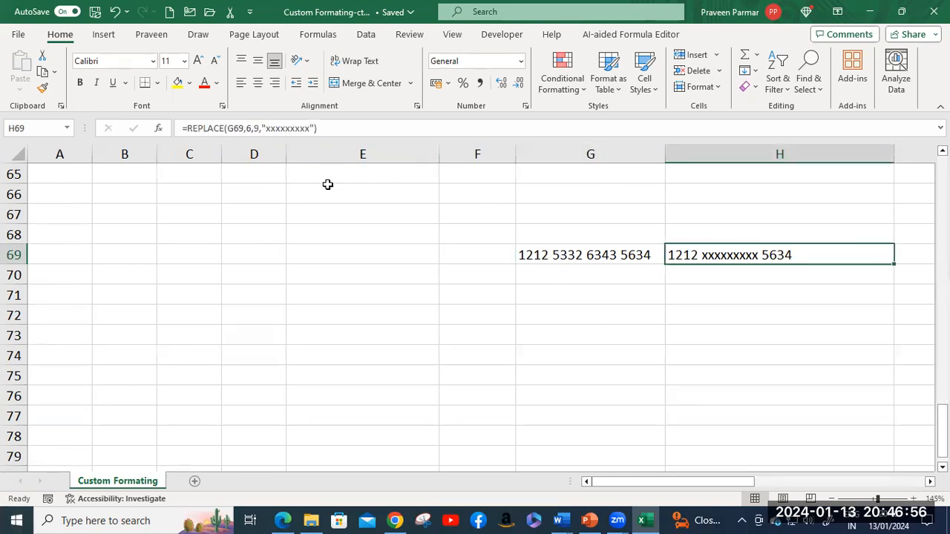
Step: Scroll up to the Formating, Custom Formating and Conditional Formating labels near row 38
scroll(340, 259, up, 3)
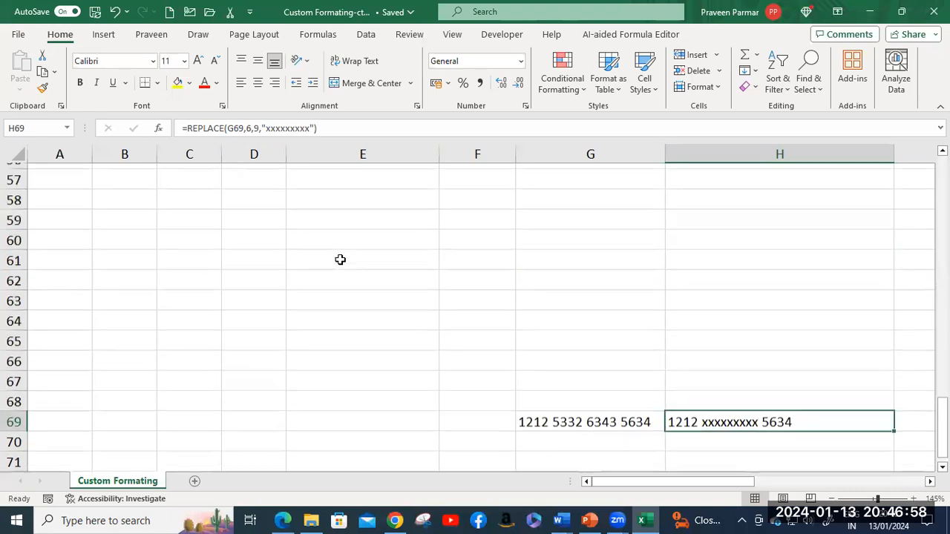
scroll(341, 259, up, 1)
scroll(341, 259, up, 7)
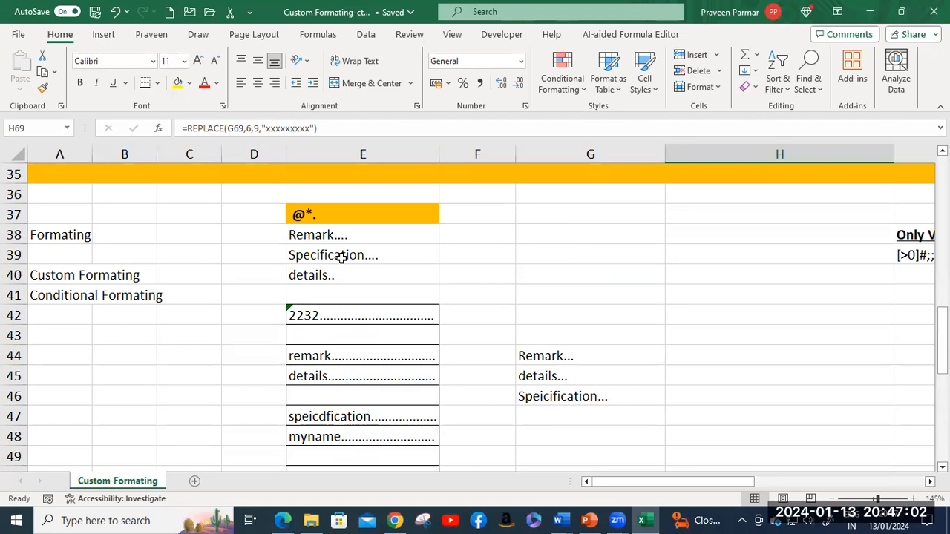
scroll(341, 257, up, 1)
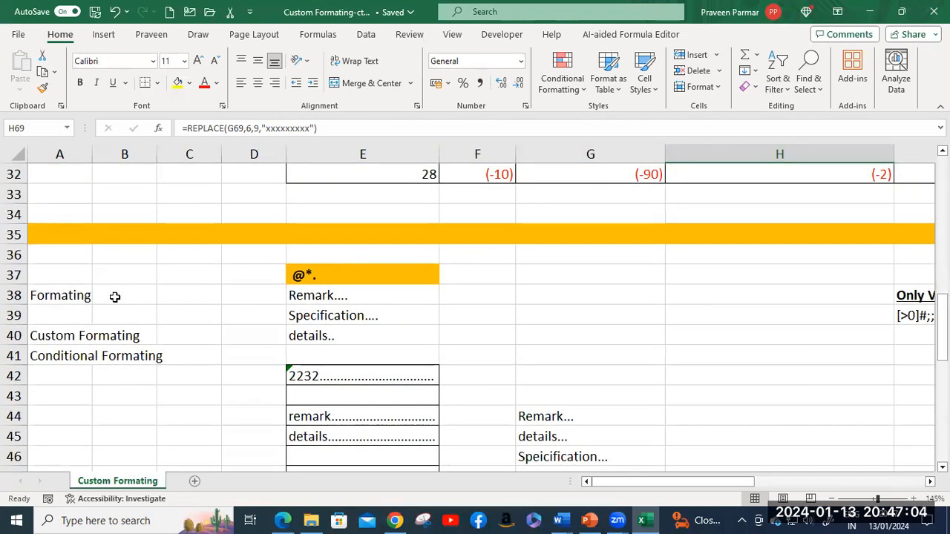
click(65, 296)
click(77, 336)
click(74, 356)
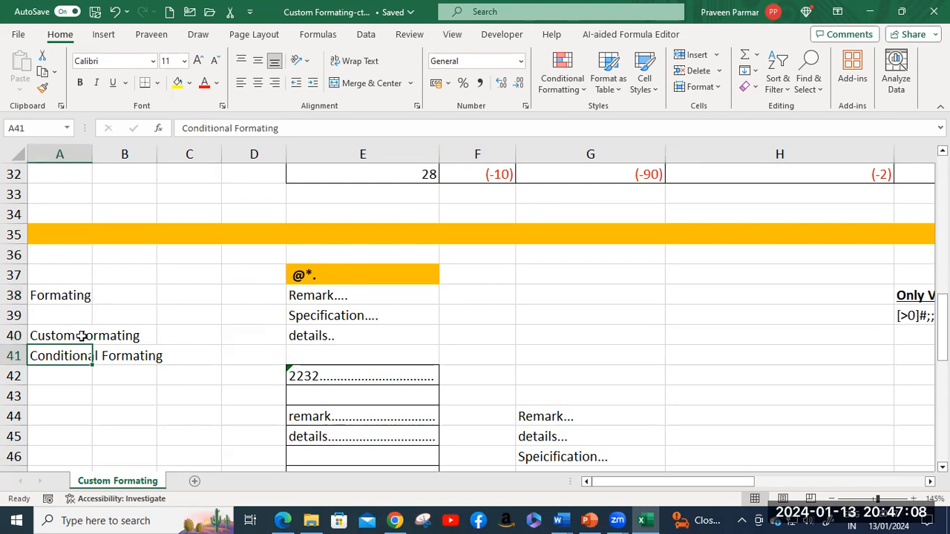
scroll(320, 317, down, 3)
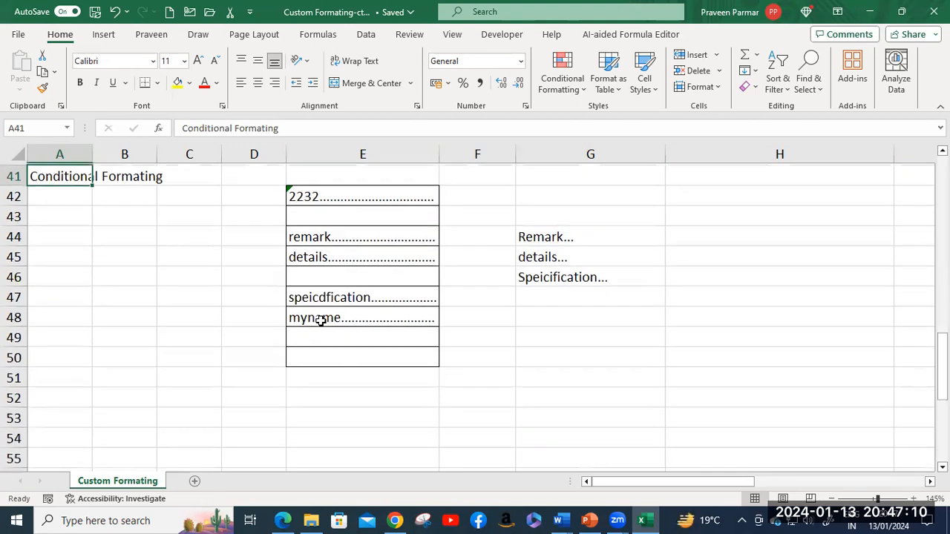
scroll(319, 317, up, 2)
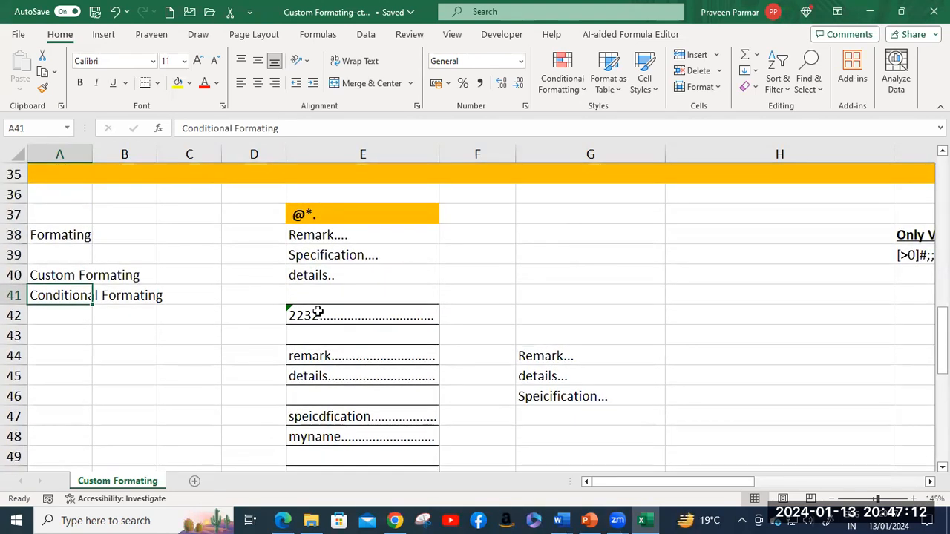
Step: Inspect the dot-padded entries Remark, Specification, details, 2232 and remark in column E
click(320, 236)
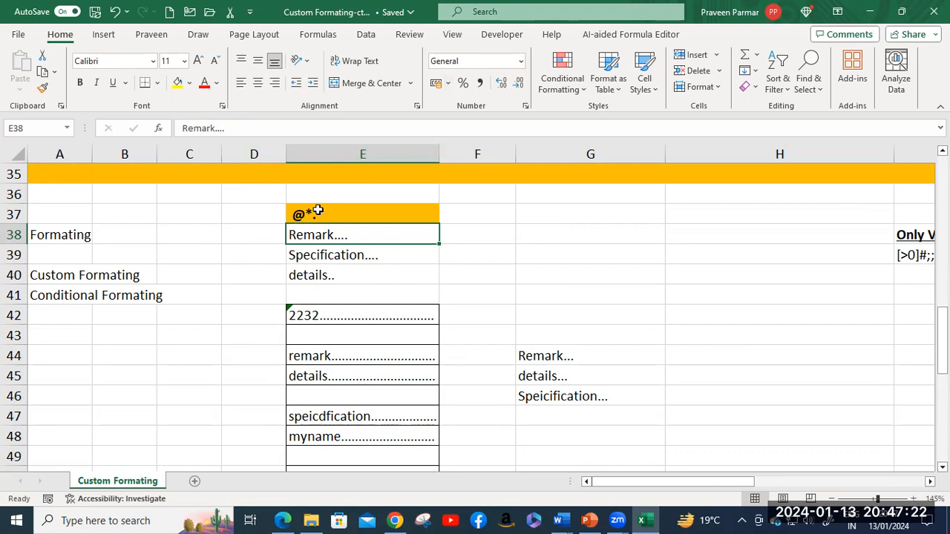
click(319, 257)
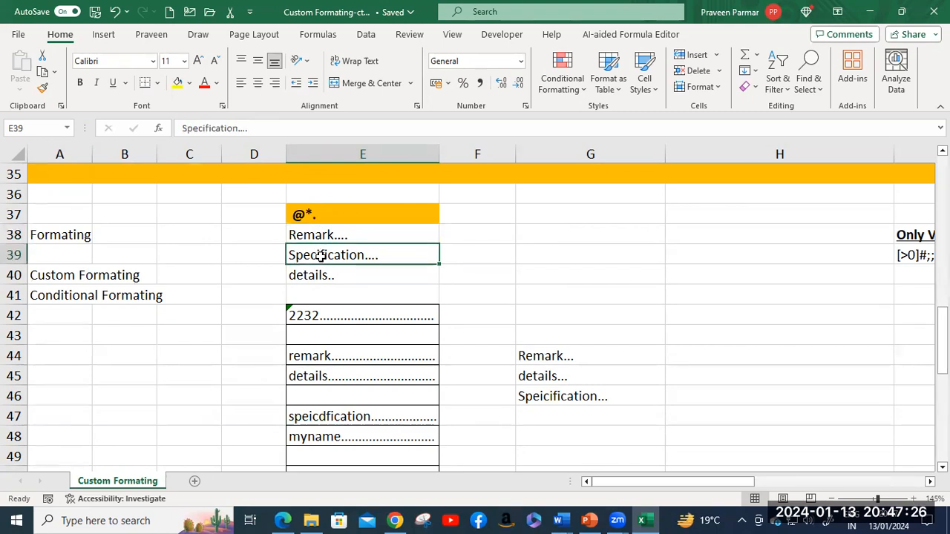
click(322, 274)
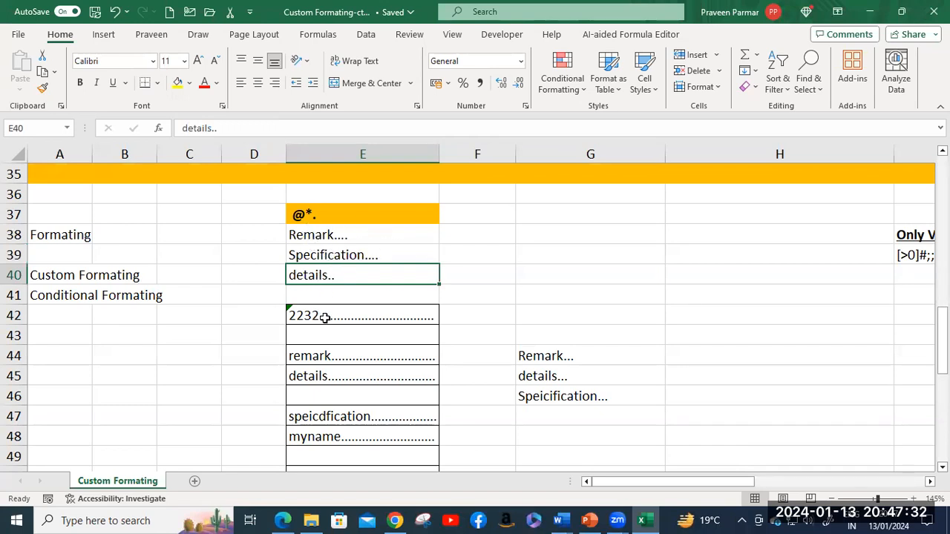
click(348, 319)
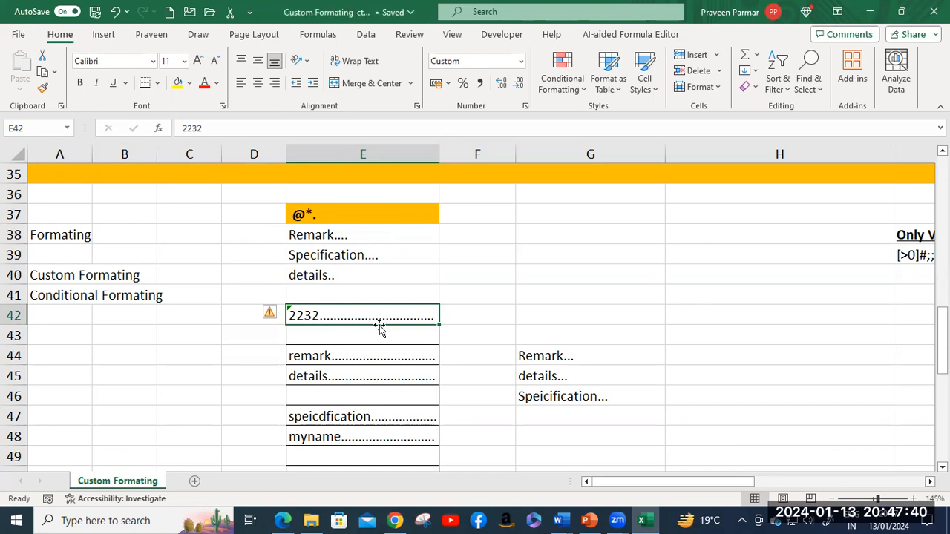
click(332, 358)
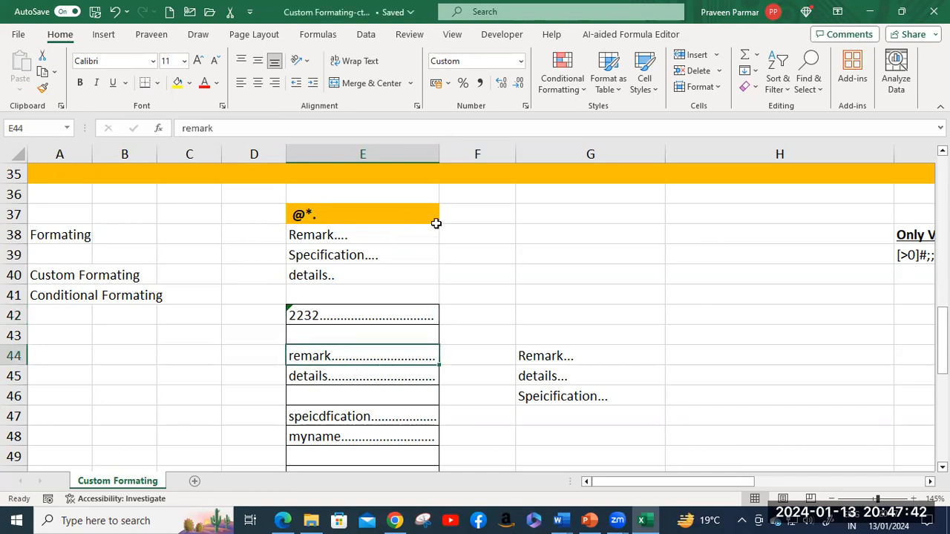
Step: Widen column E to stretch the dot fill, then narrow it to a moderate width
drag(438, 156, 682, 159)
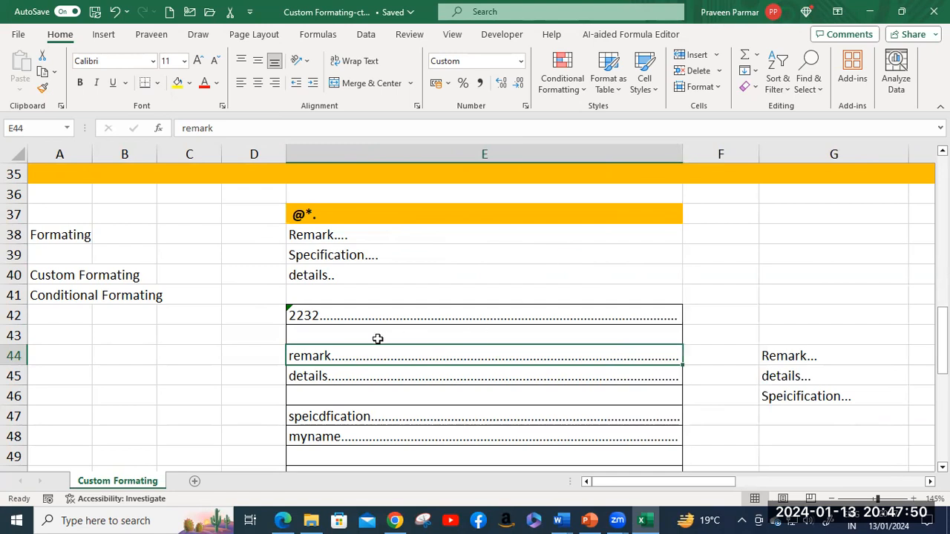
drag(684, 159, 456, 186)
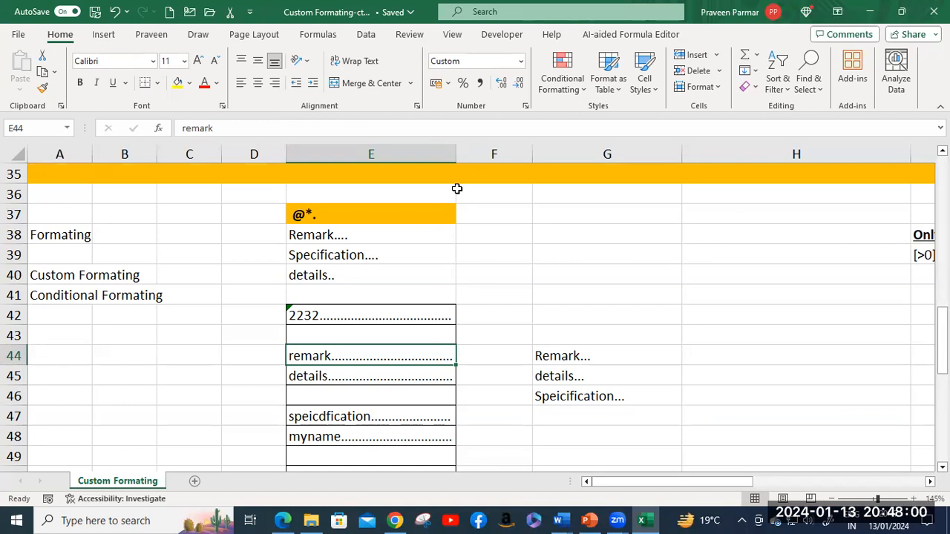
click(383, 316)
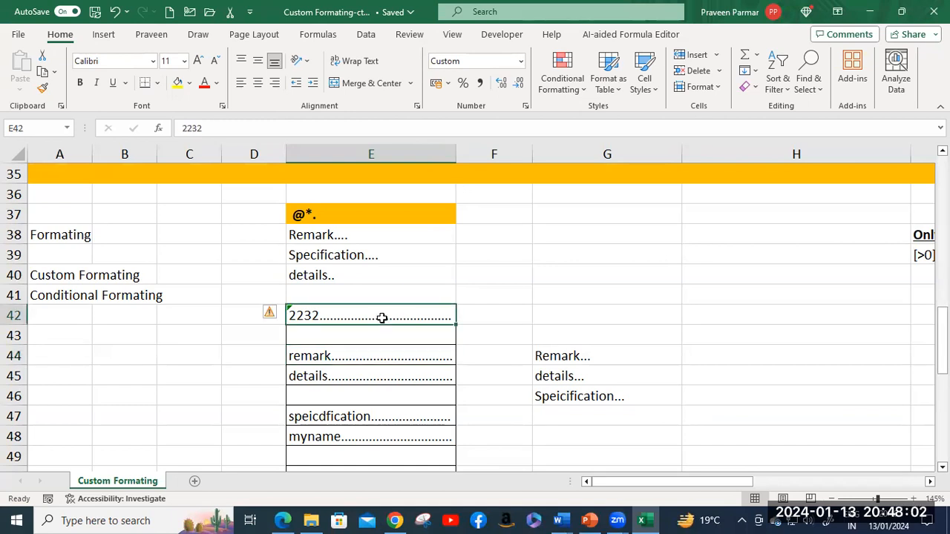
key(ctrl+1)
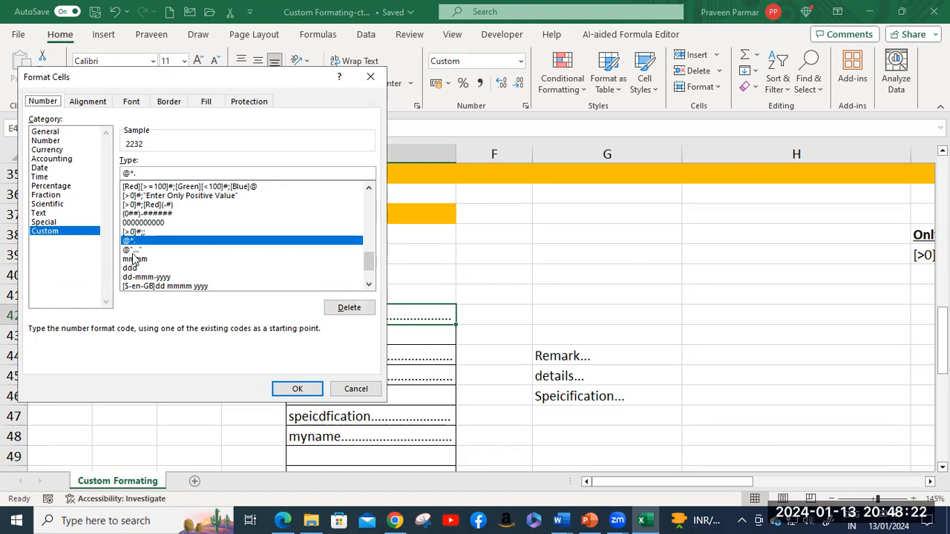
click(349, 389)
click(558, 357)
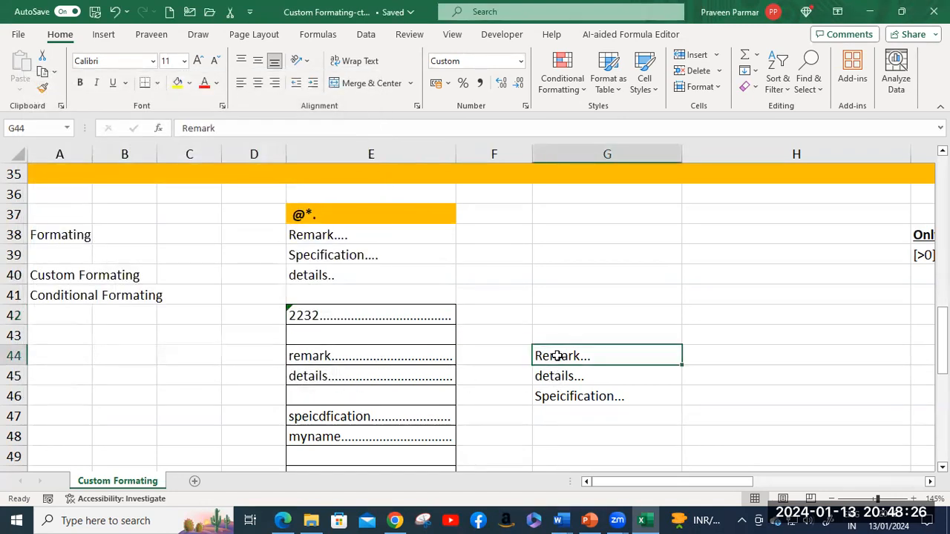
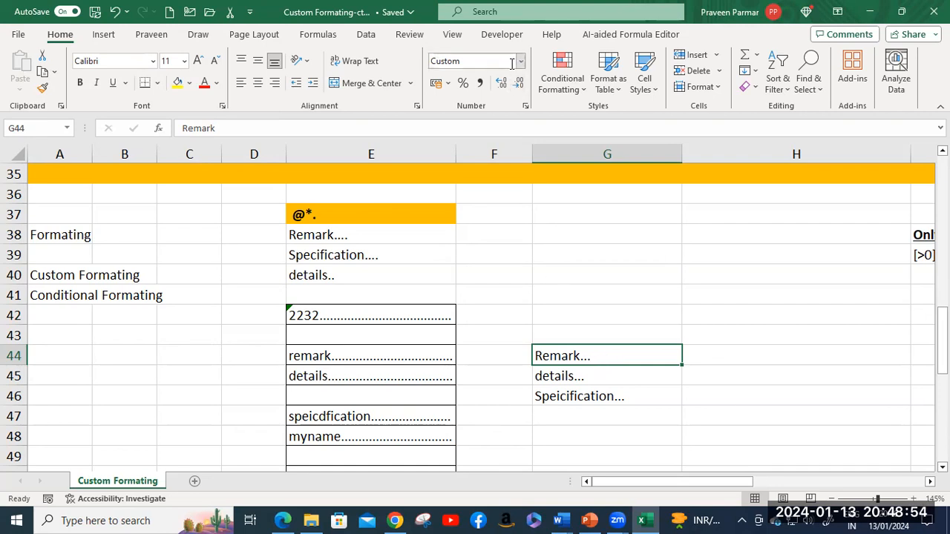
Step: Preview the @*. repeat-fill format for G44, then close Format Cells without applying it
key(ctrl+1)
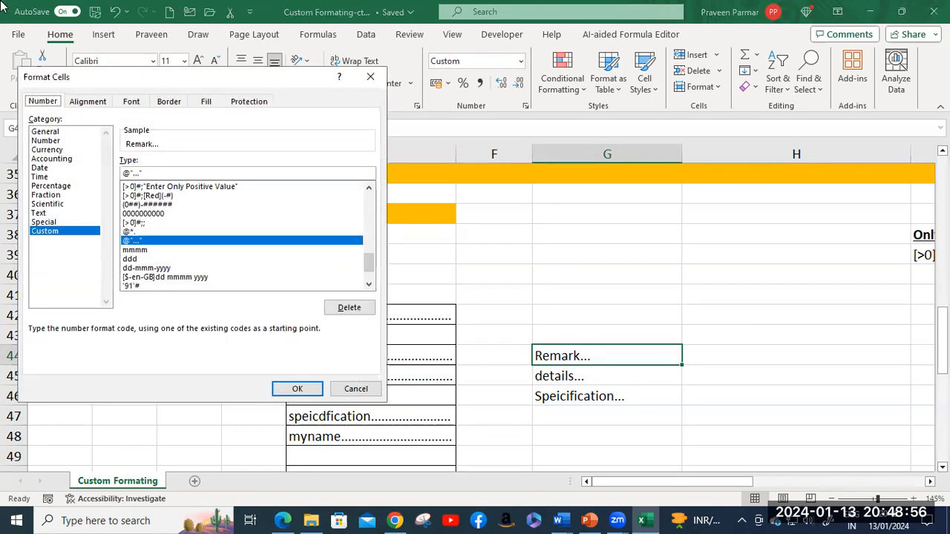
drag(110, 90, 254, 76)
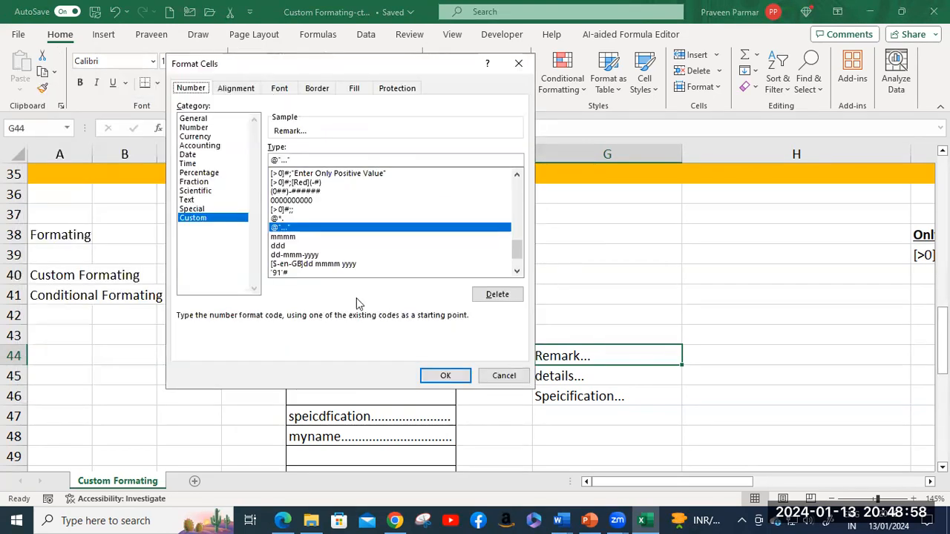
click(276, 218)
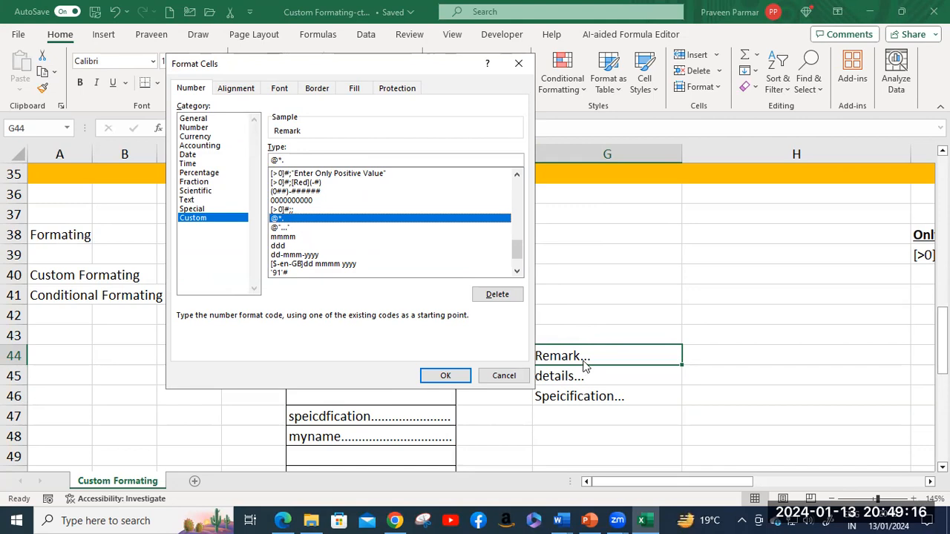
click(282, 228)
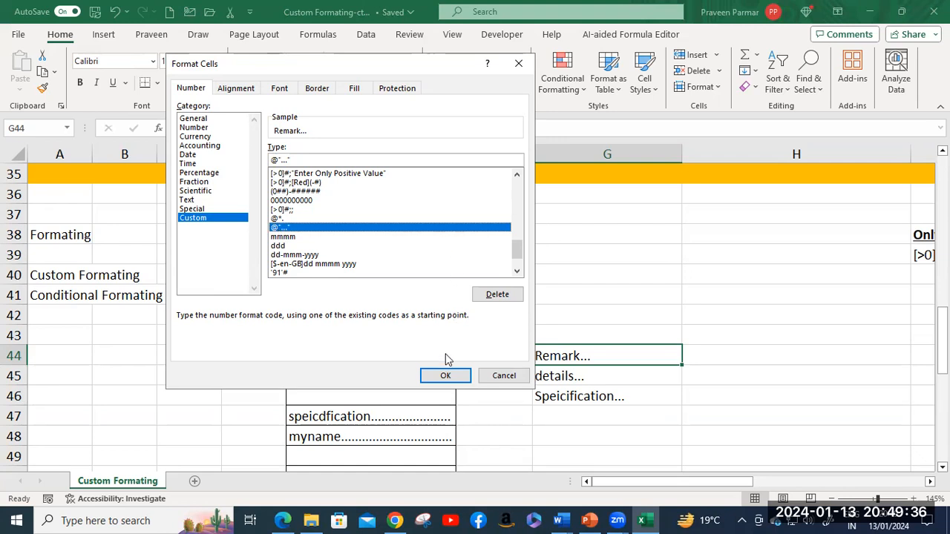
click(504, 375)
Step: Scroll the sheet and move right to columns J–O with the phone and 10-digit examples
scroll(475, 293, down, 11)
scroll(473, 288, down, 6)
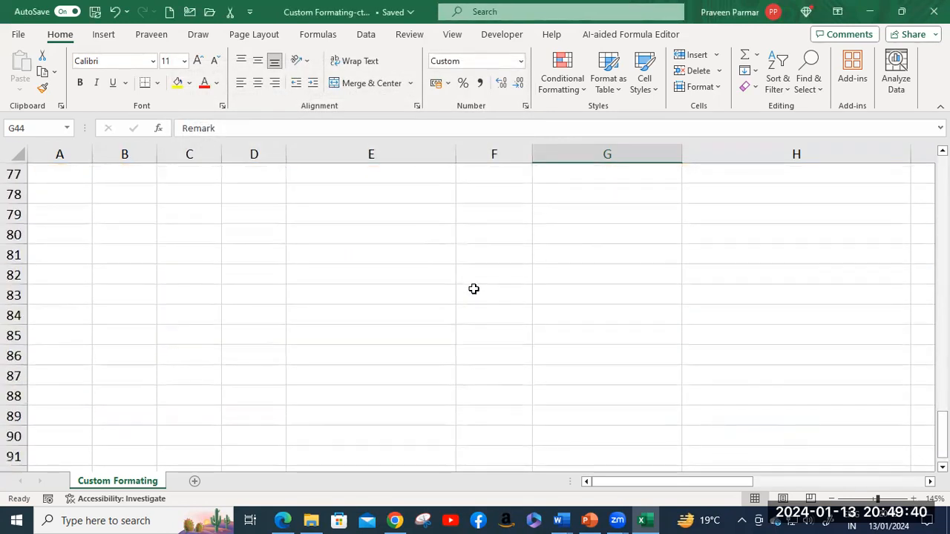
scroll(474, 289, up, 9)
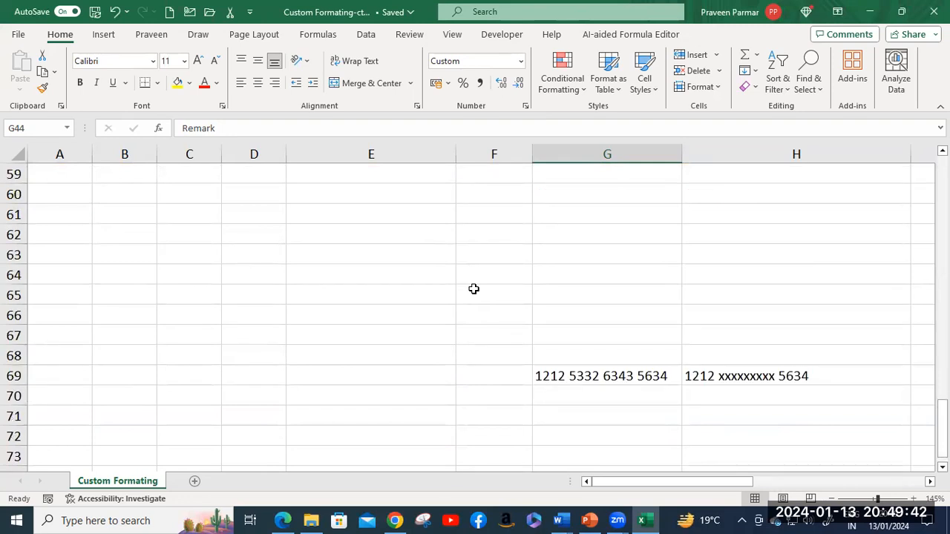
scroll(519, 323, up, 6)
drag(655, 480, 793, 481)
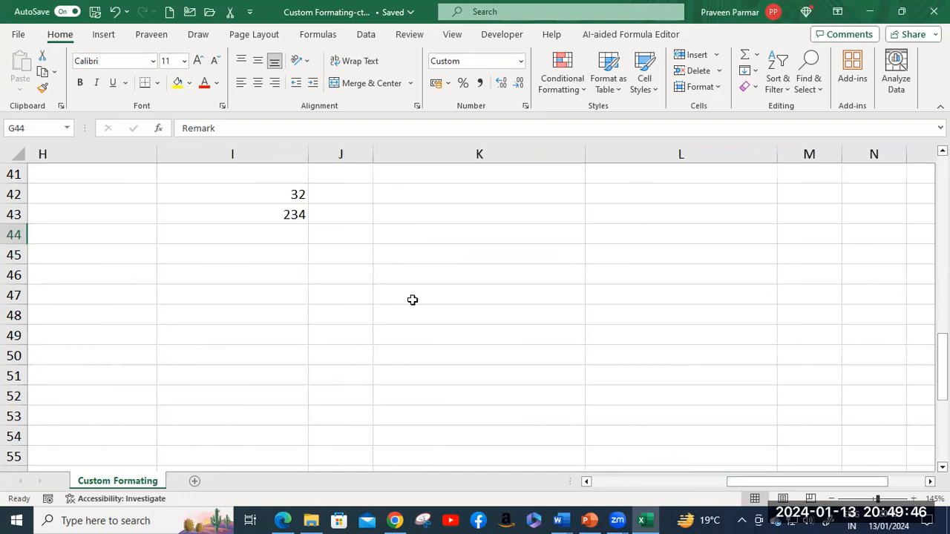
scroll(412, 298, up, 5)
scroll(413, 297, down, 4)
scroll(413, 297, up, 7)
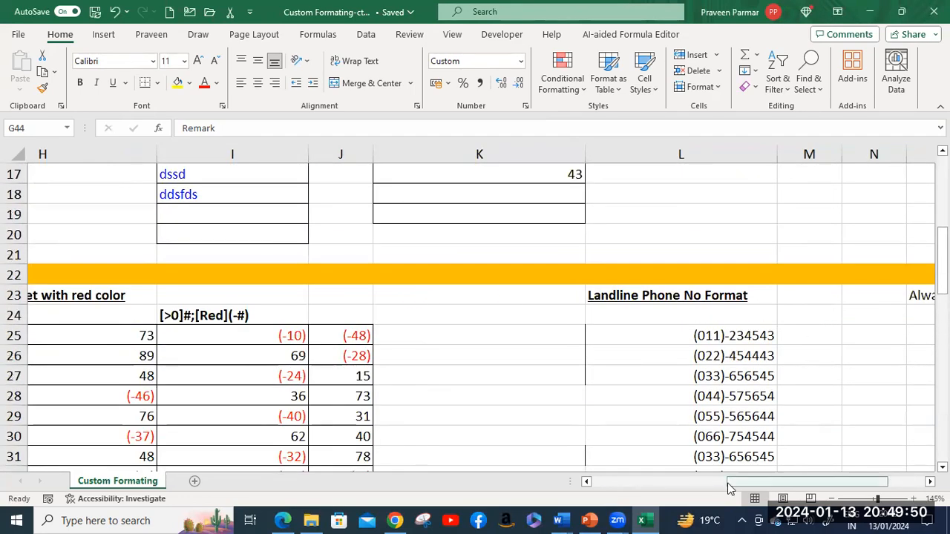
drag(746, 485, 842, 477)
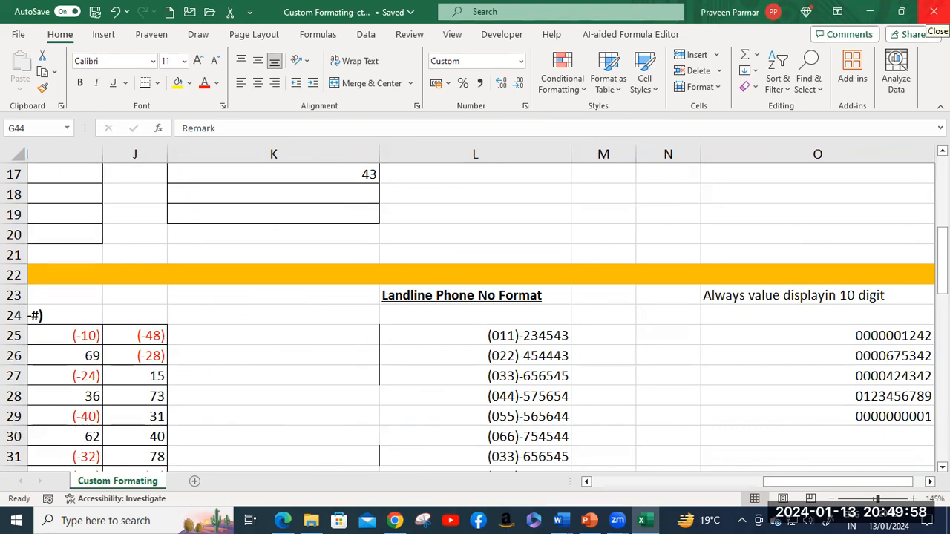
Step: Close the Custom Formating workbook and open Cell Reference 1 from Module 2 > 2. Cell Reference
click(934, 11)
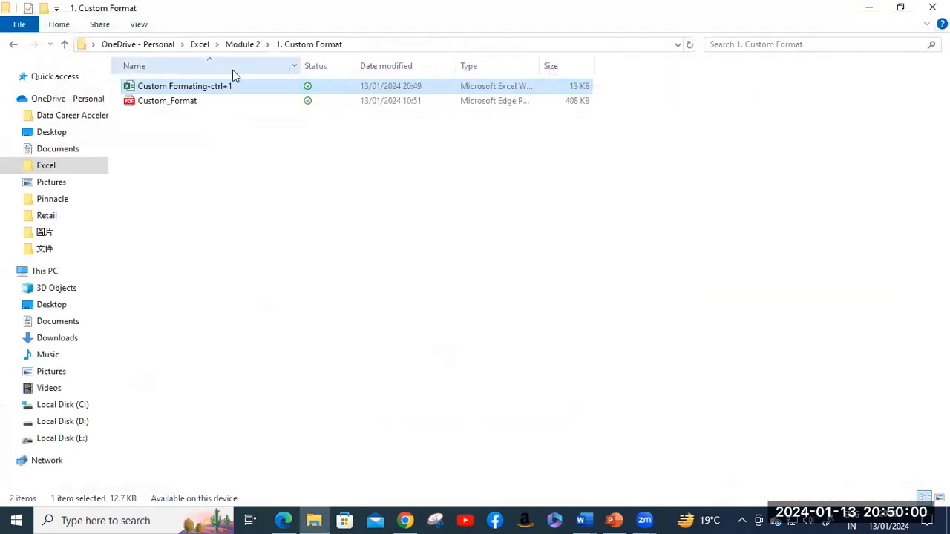
click(245, 45)
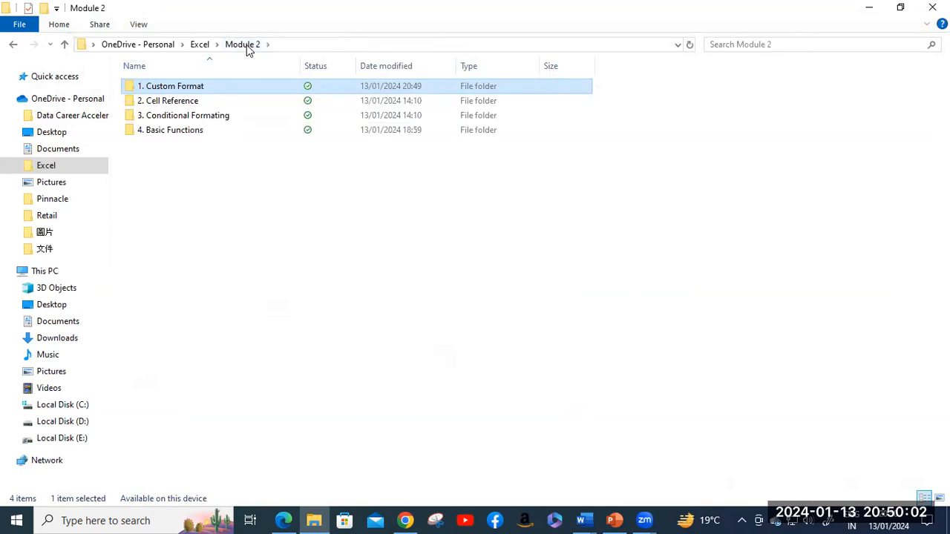
click(178, 103)
double_click(178, 103)
double_click(175, 88)
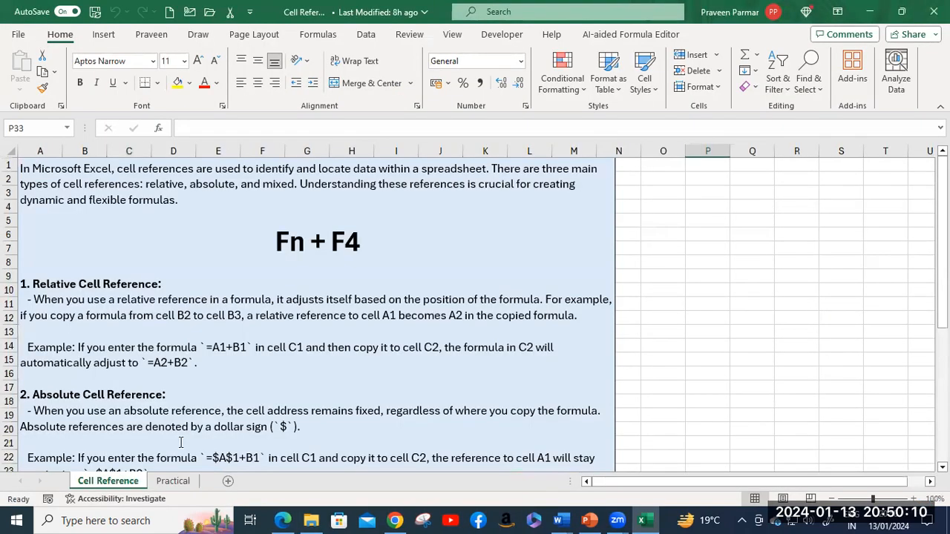
Step: Switch to the Cell Reference sheet explaining relative, absolute and mixed references
click(108, 481)
Step: Enter 45, 67, 18 in O4:Q4 and the hard-coded formula =45+67+18 in R4
click(664, 204)
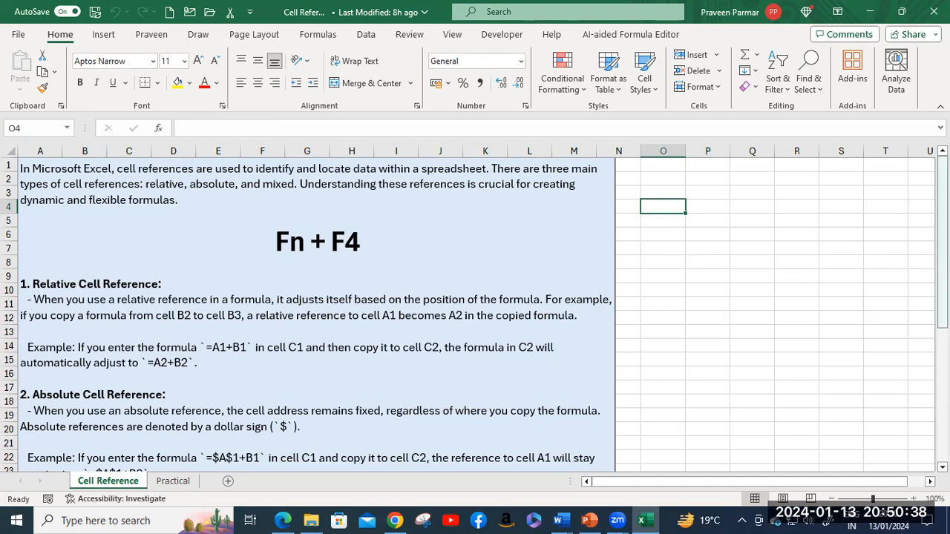
text(45)
key(Tab)
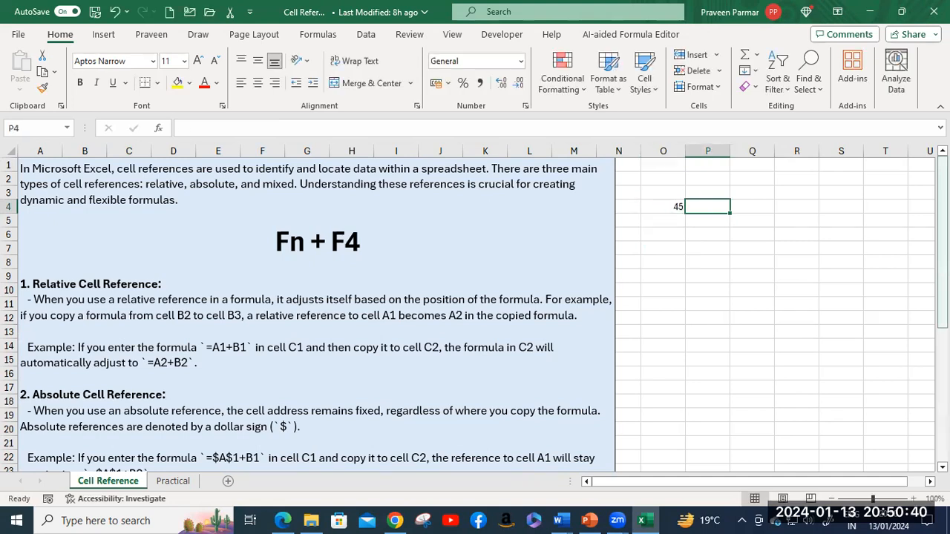
text(67)
key(Tab)
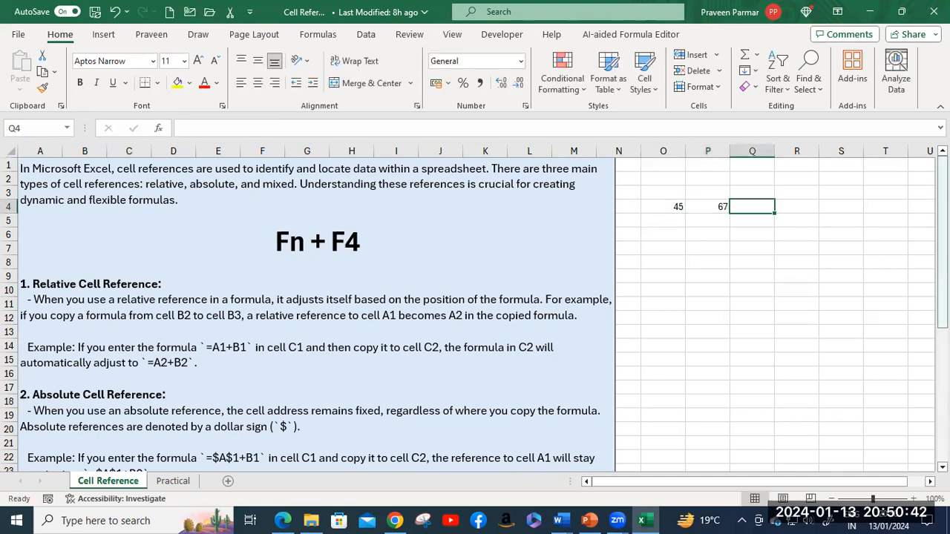
text(18)
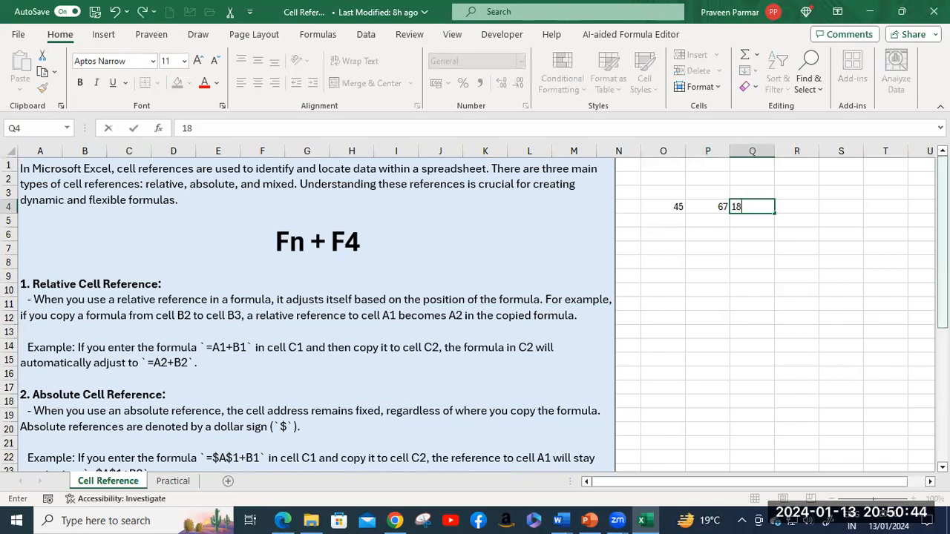
key(Tab)
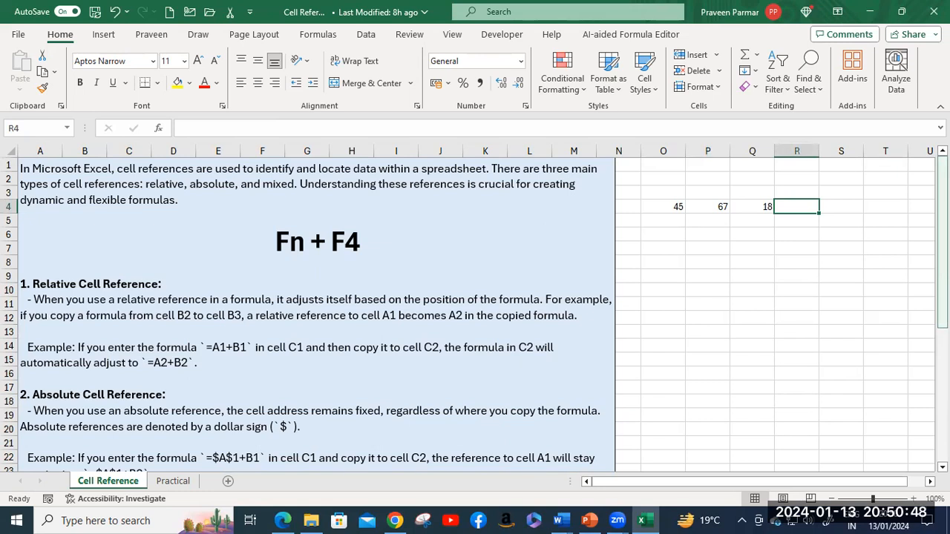
text(=)
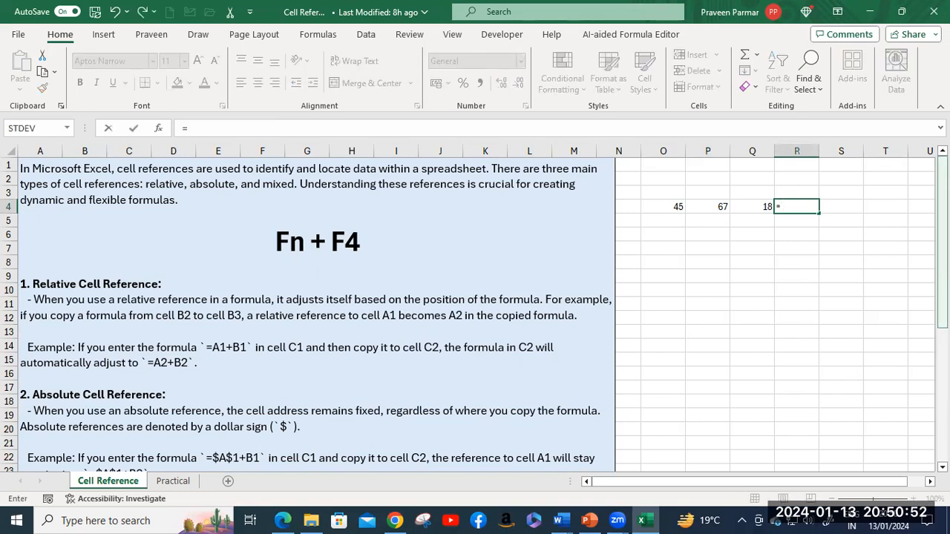
text(45+67+)
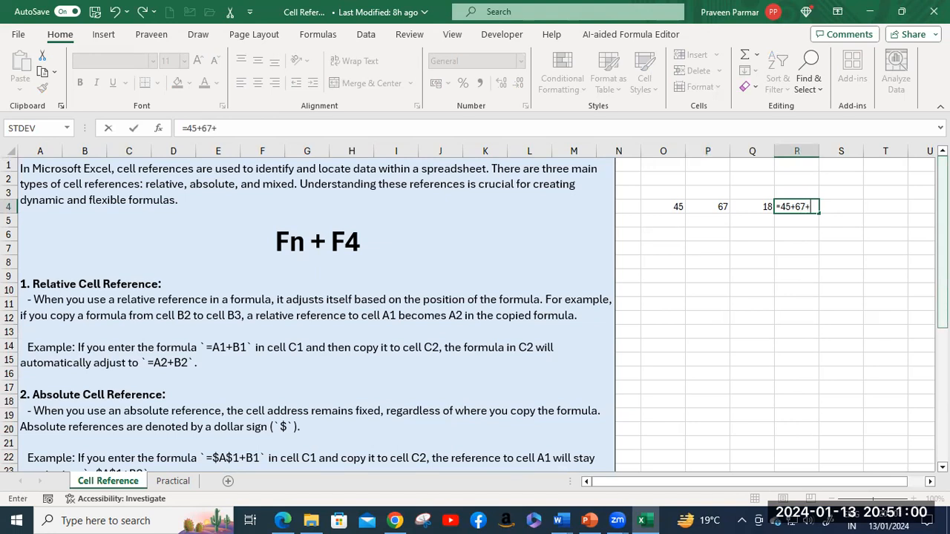
text(18)
key(Return)
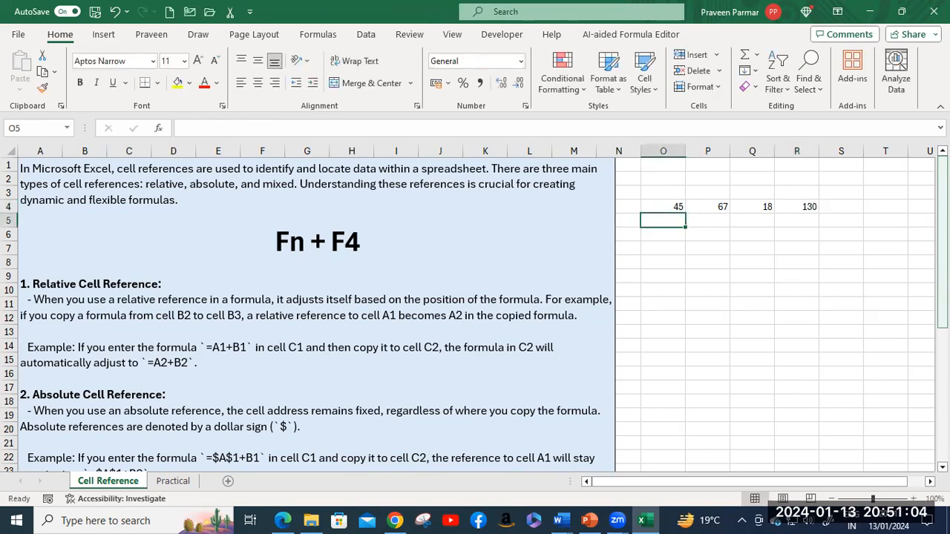
Step: Change P4 to 70, see R4's =45+67+18 still gives 130, and start retyping it
click(722, 208)
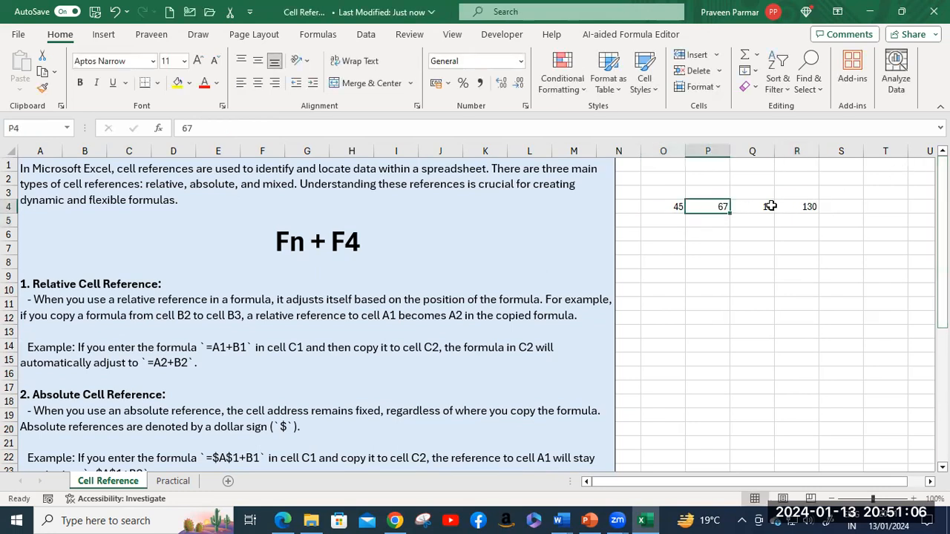
text(70)
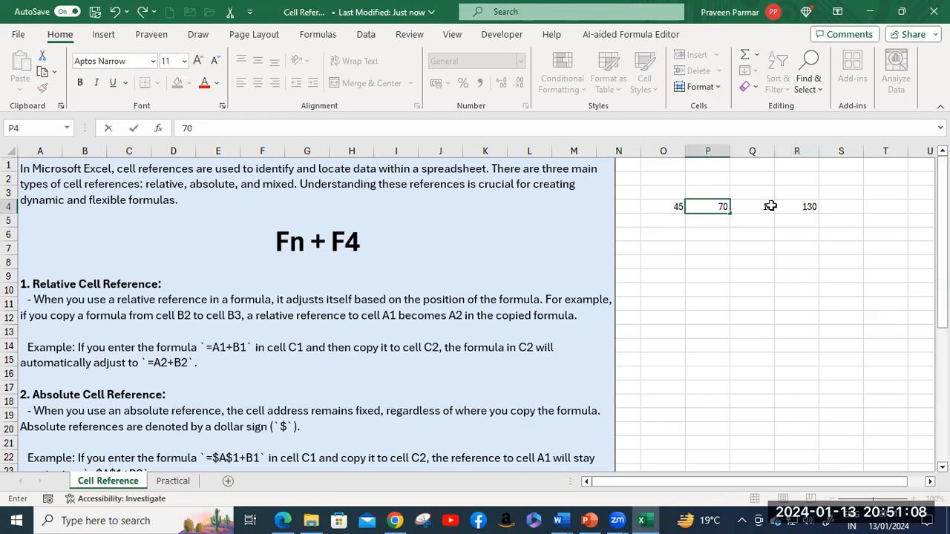
key(Return)
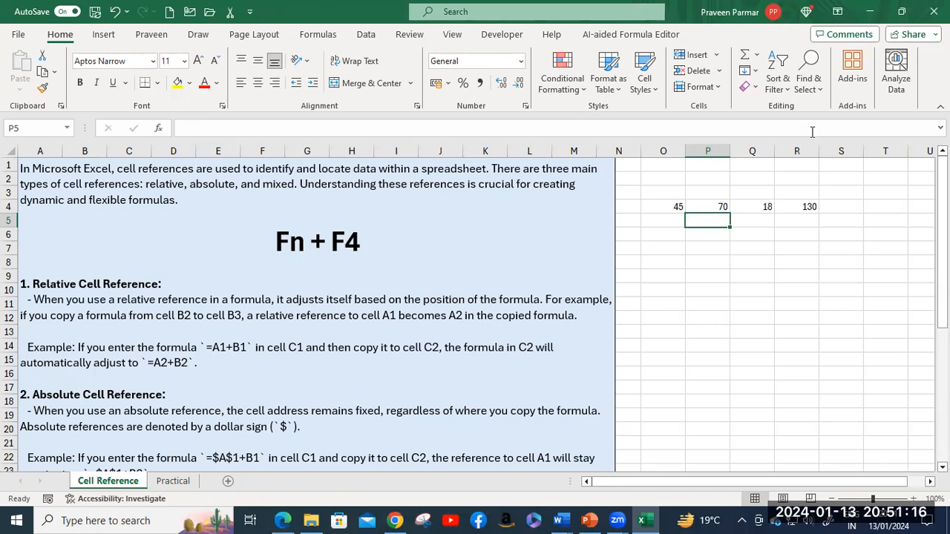
click(719, 207)
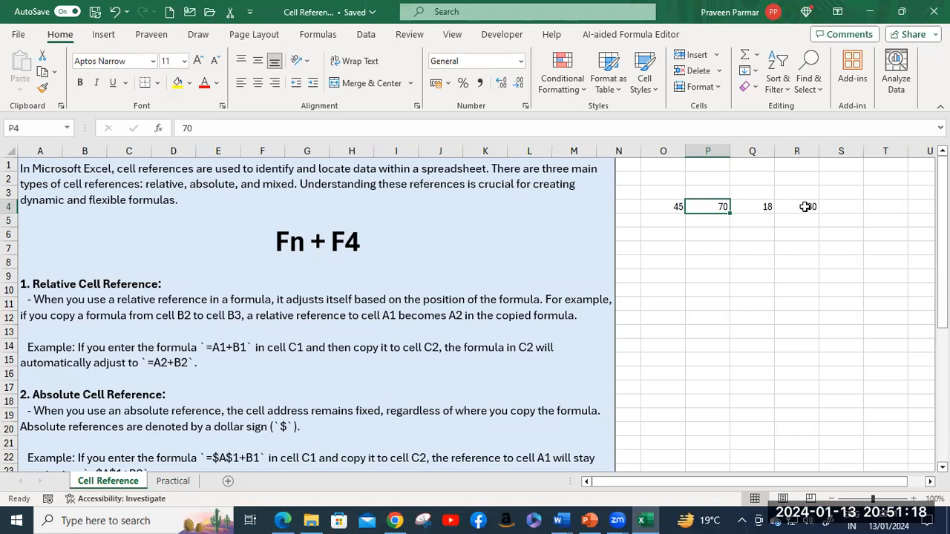
click(806, 207)
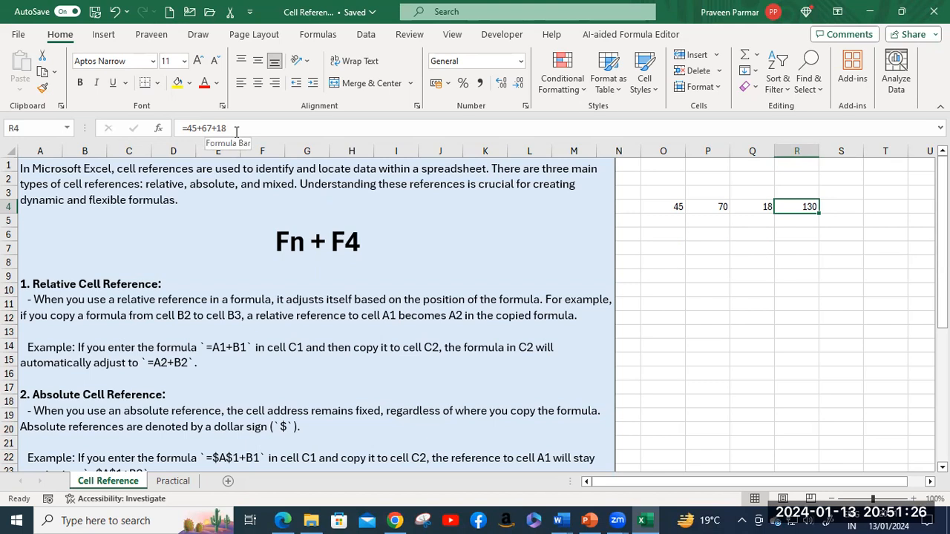
text(=)
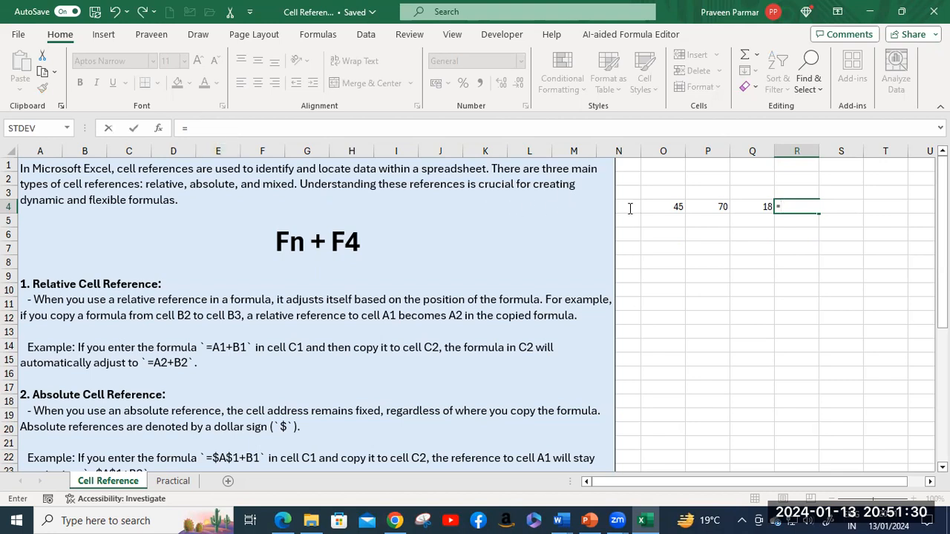
Step: Complete R4's formula as =O4+P4+Q4 using cell references
click(657, 207)
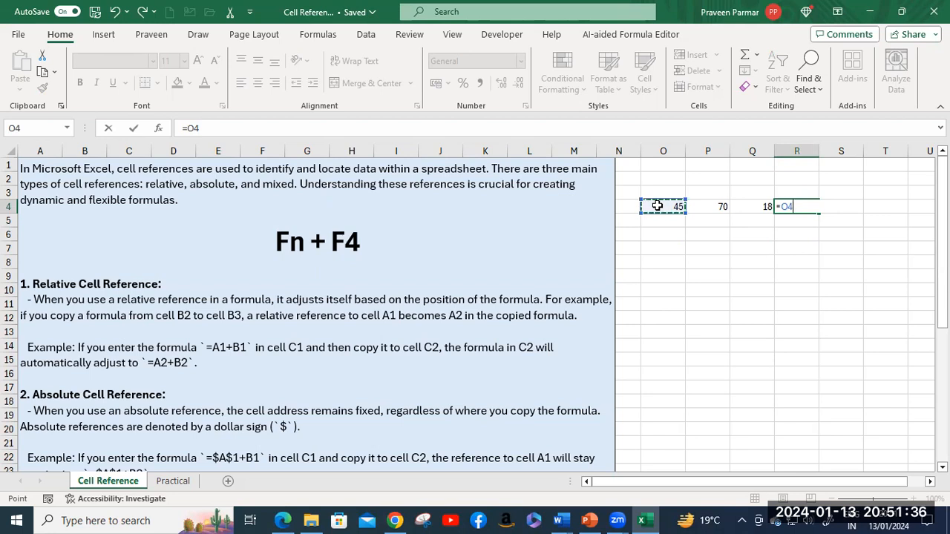
text(+)
click(714, 207)
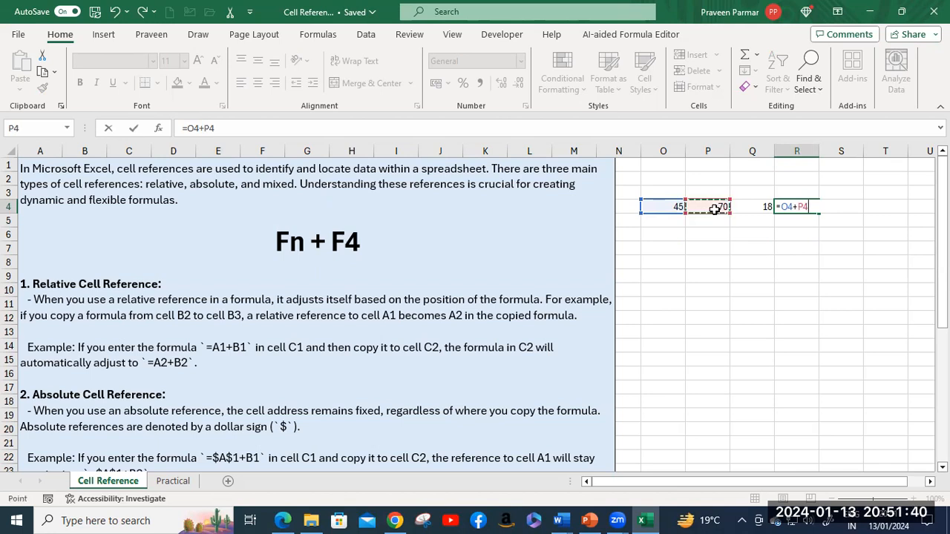
text(+)
click(757, 208)
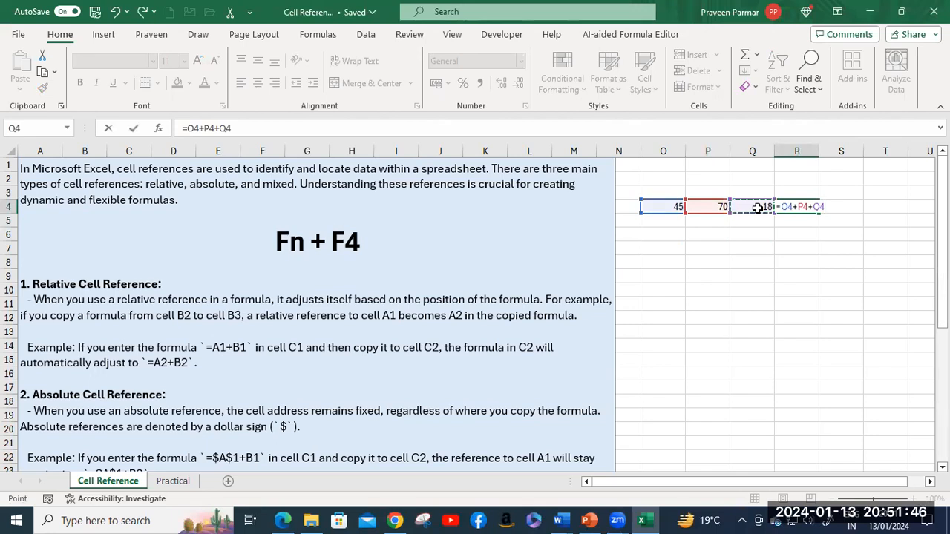
key(Return)
Step: Change O4 to 89 so the R4 total updates to 177
click(679, 207)
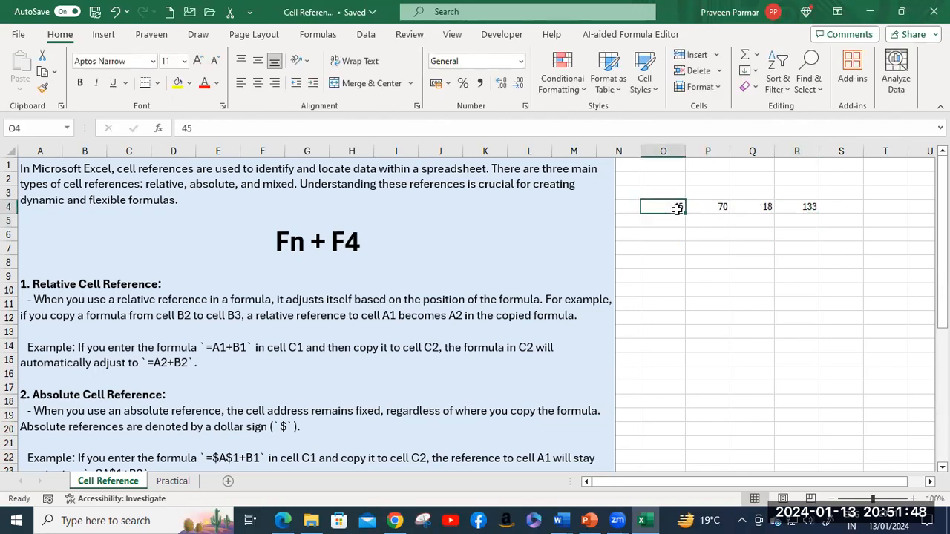
text(89)
key(Return)
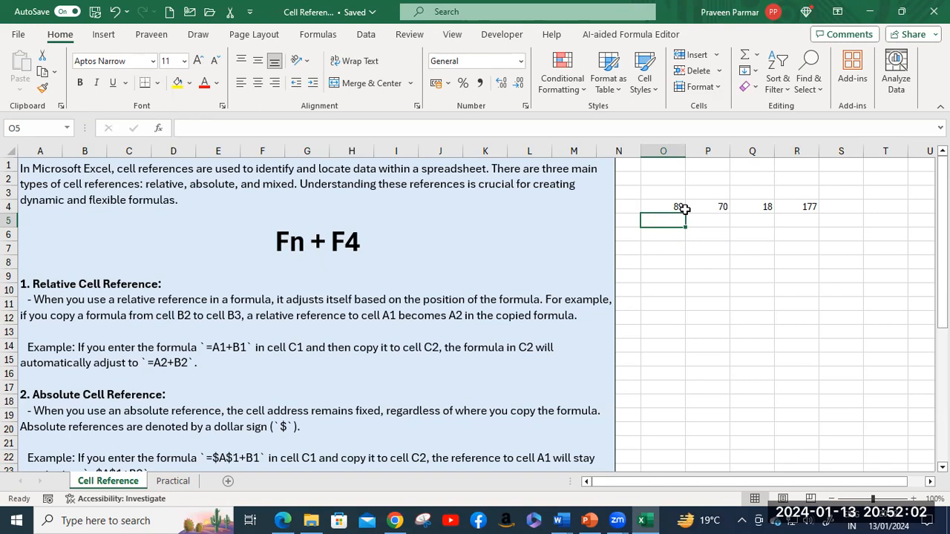
Step: Type numbers into rows 5–8: 67, 87, 99; 1, 9; 5; and 7, 8, 9
text(67)
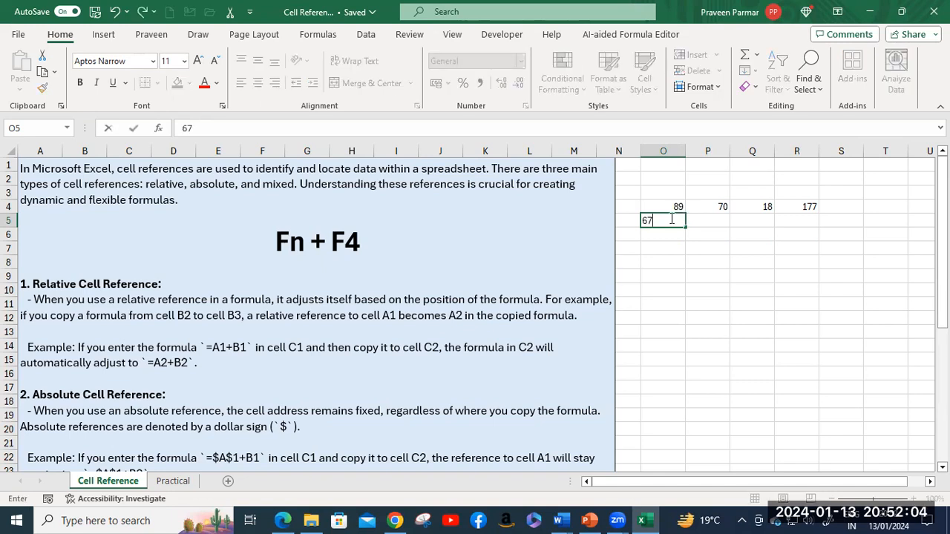
key(Tab)
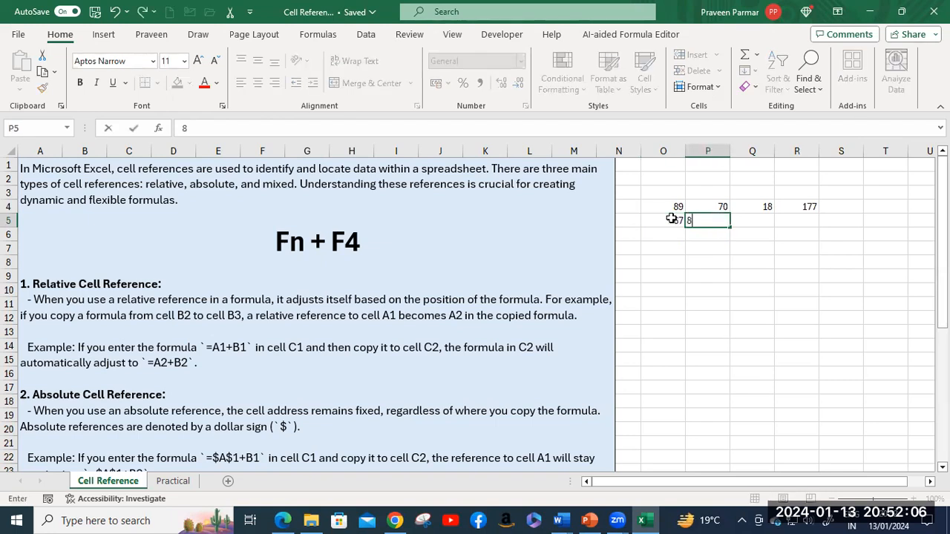
text(87)
key(Tab)
text(99)
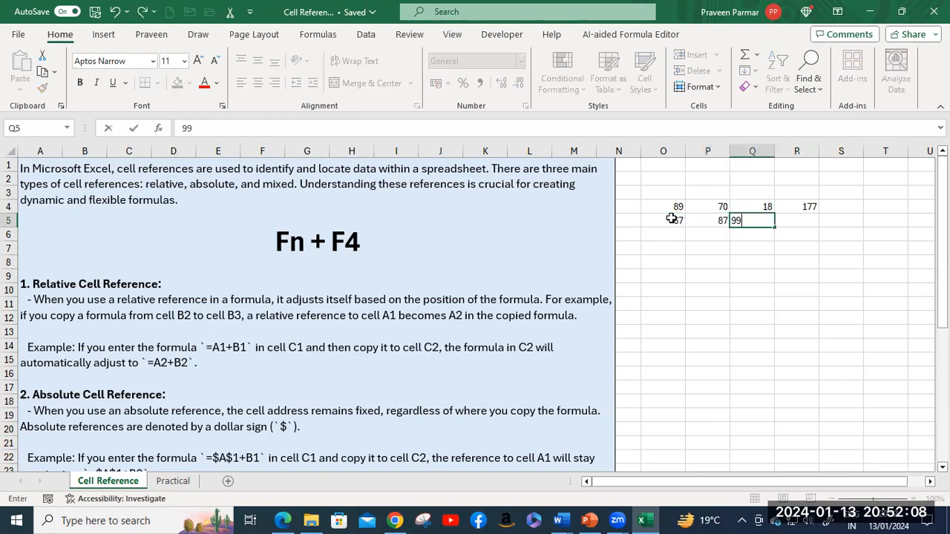
key(Return)
text(1)
key(Tab)
text(9)
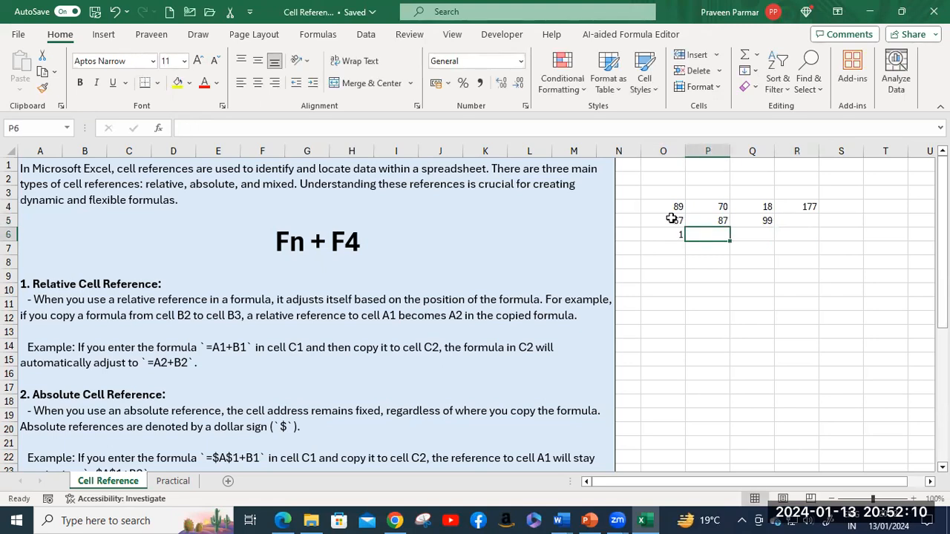
key(Return)
text(5)
key(Return)
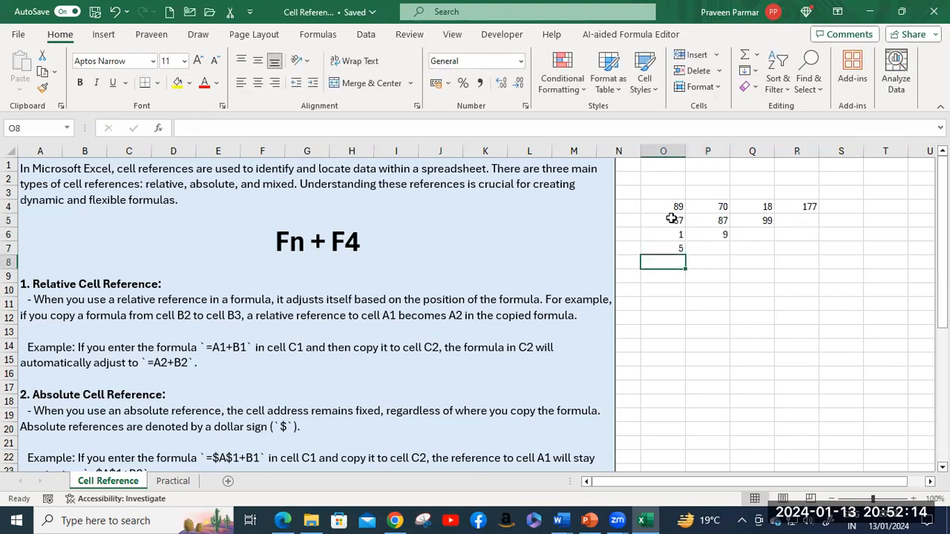
text(7)
key(Tab)
text(8)
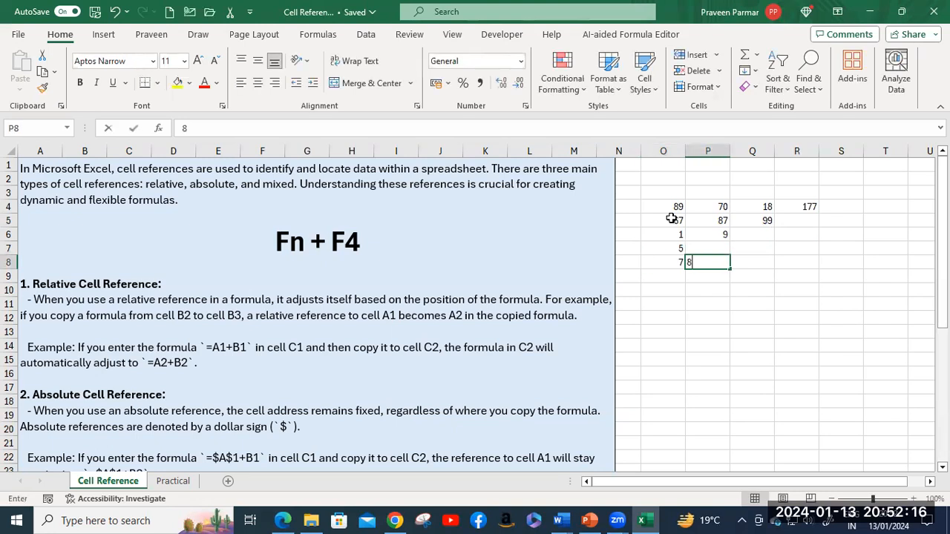
key(Tab)
text(9)
key(Tab)
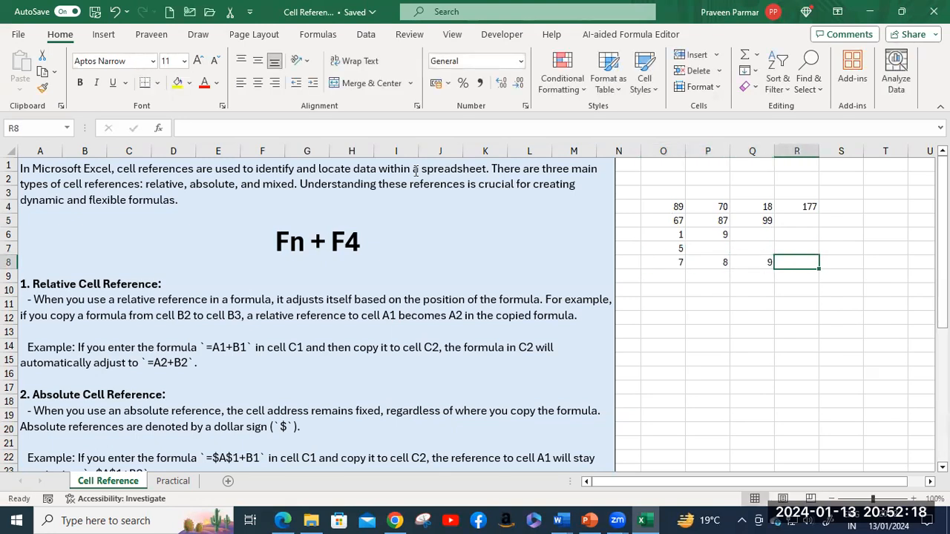
Step: Fill the remaining gaps with 8 in Q6, 5 in Q7 and 0 in P7
click(757, 232)
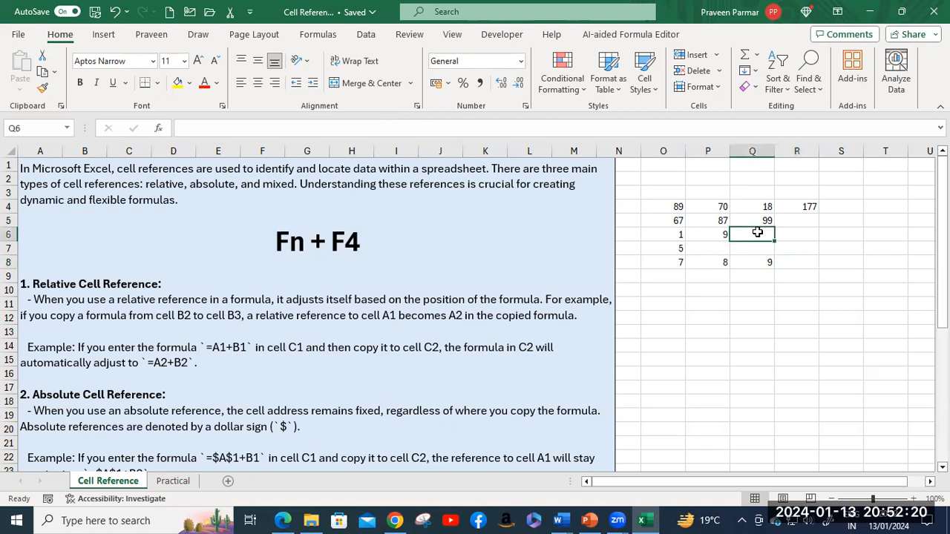
text(8)
key(Return)
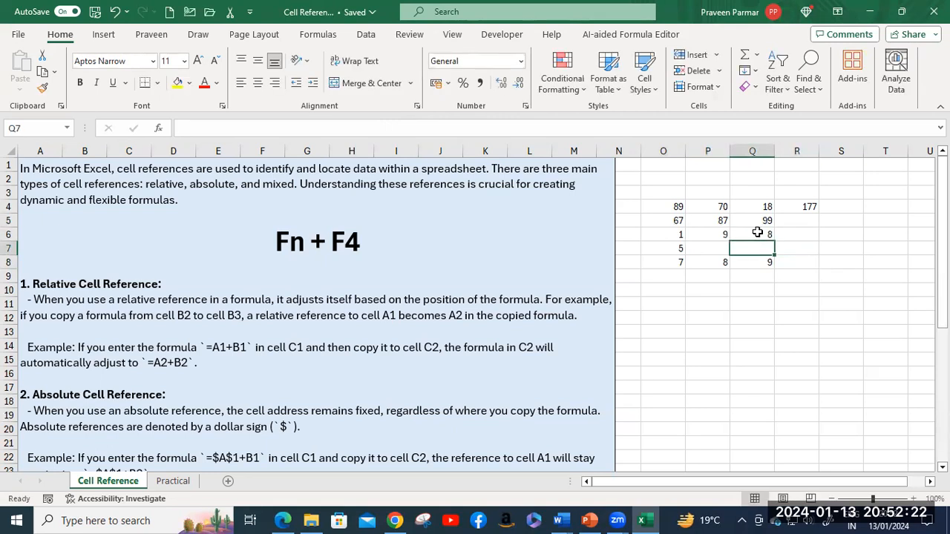
text(5)
key(Left)
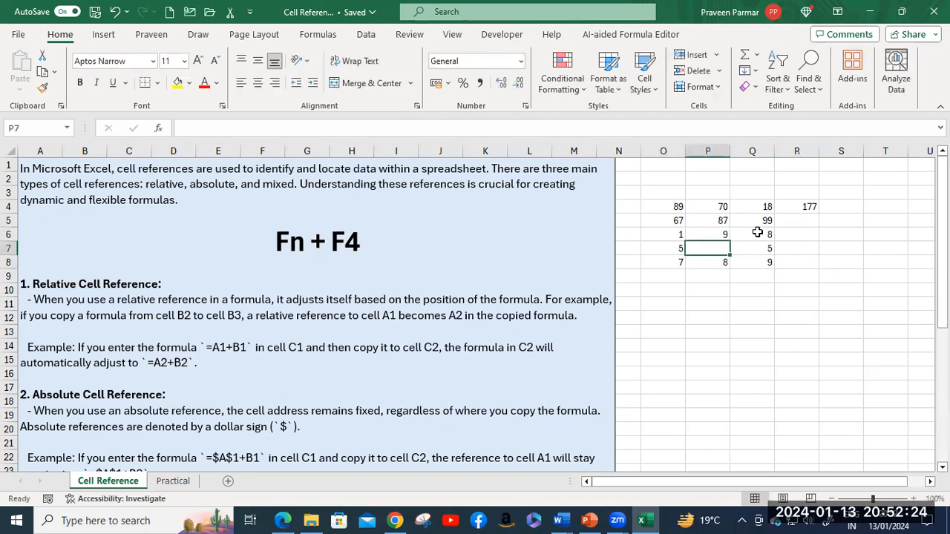
text(0)
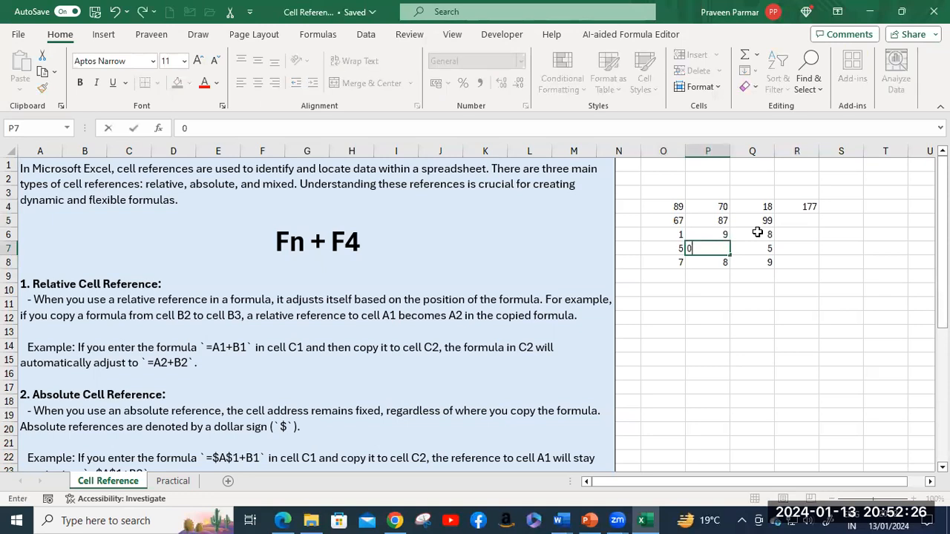
key(Return)
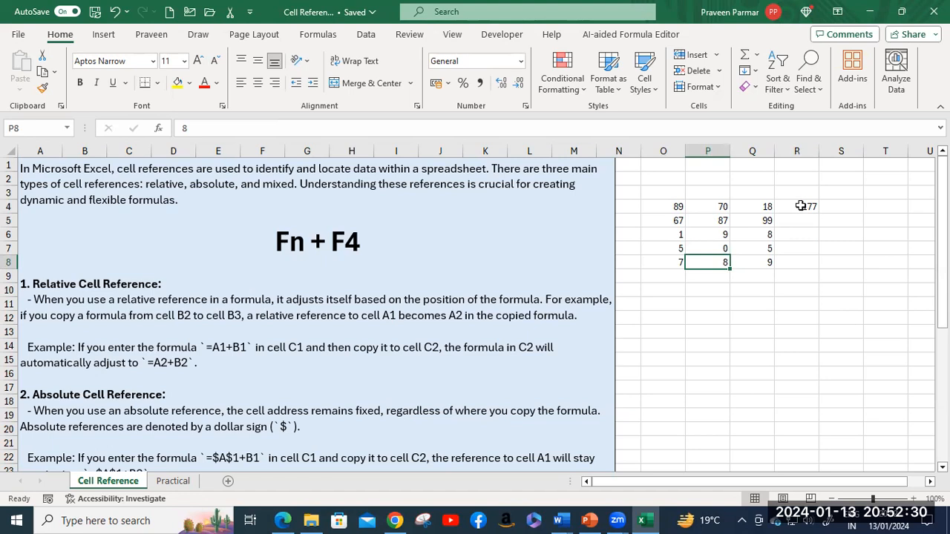
Step: Review R4's =O4+P4+Q4 formula, remove an accidental T9 reference, and keep it unchanged
double_click(801, 207)
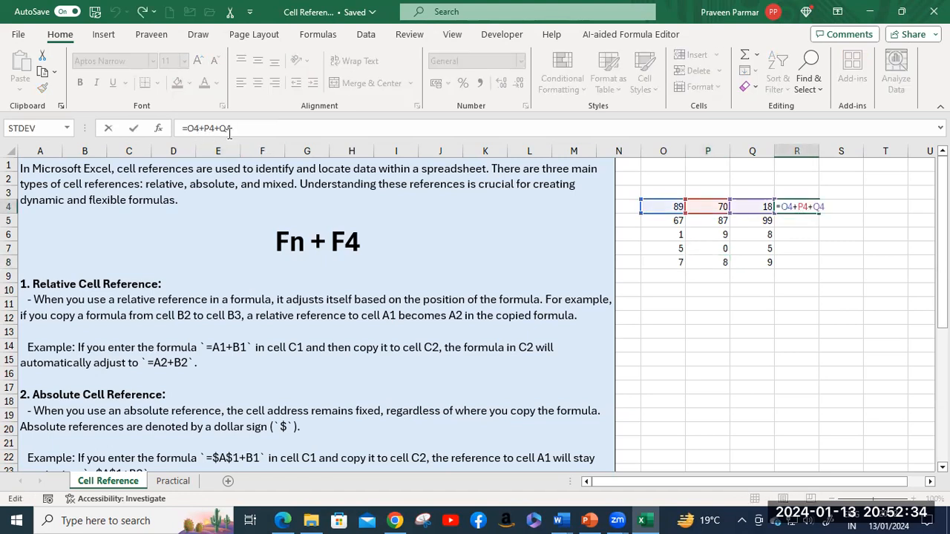
click(880, 272)
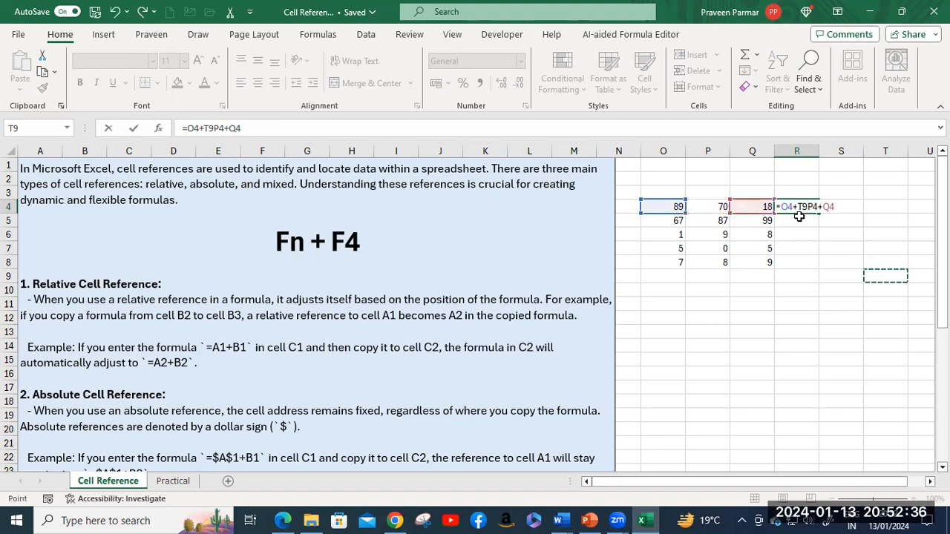
key(BackSpace)
key(BackSpace)
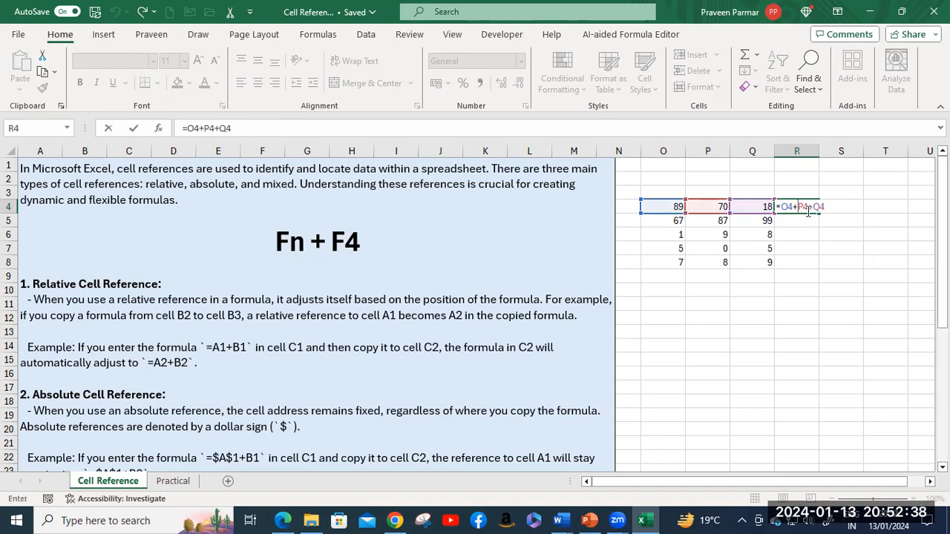
key(ctrl+Return)
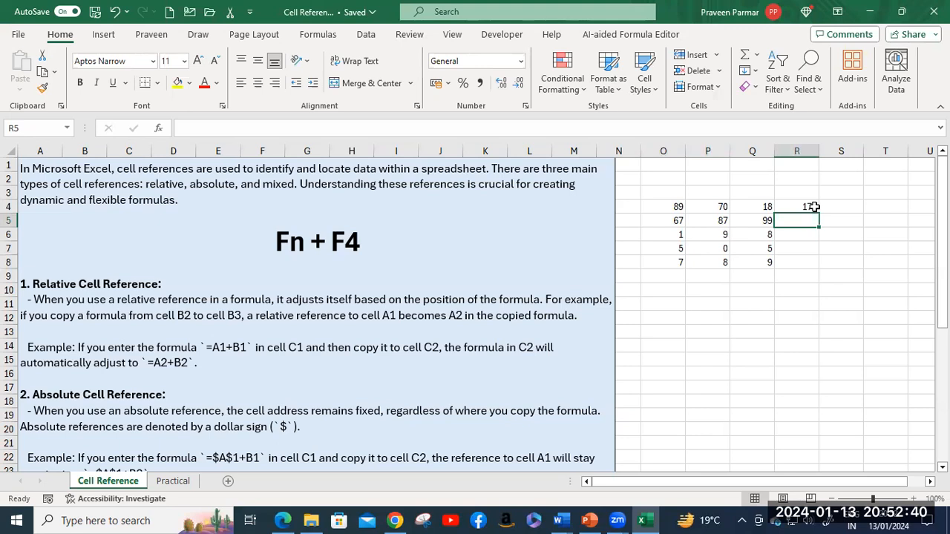
Step: Fill R4's sum down to R8 (253, 18, 10, 24) and inspect R5's copied formula
drag(819, 213, 820, 266)
double_click(795, 221)
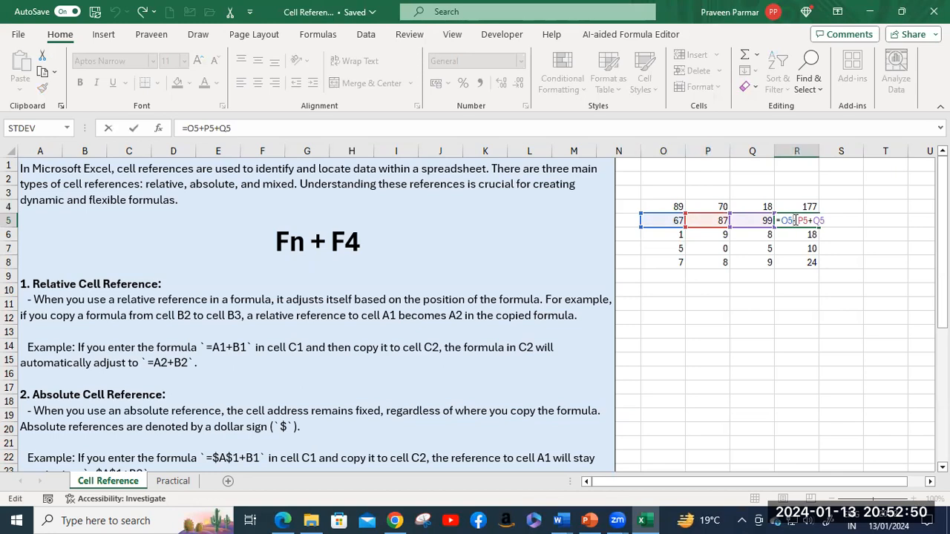
key(Return)
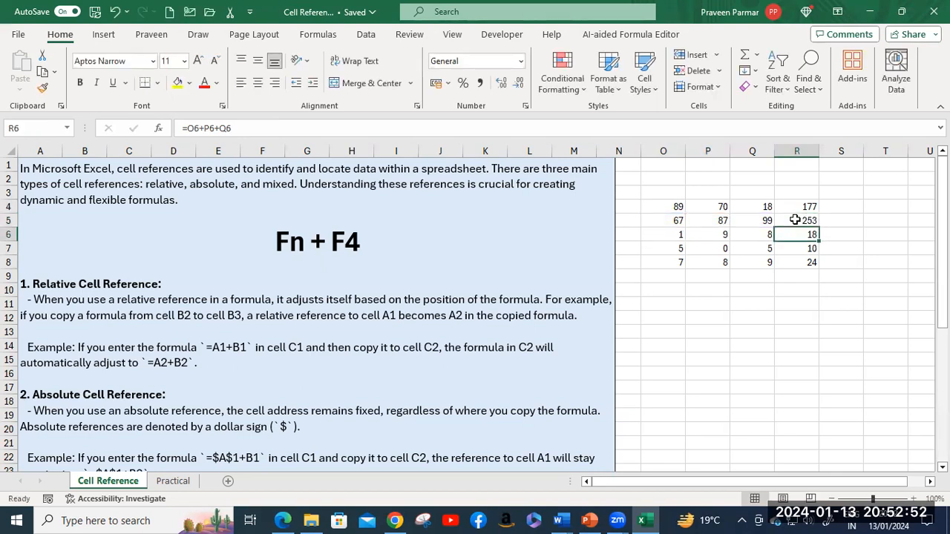
key(Down)
key(Down)
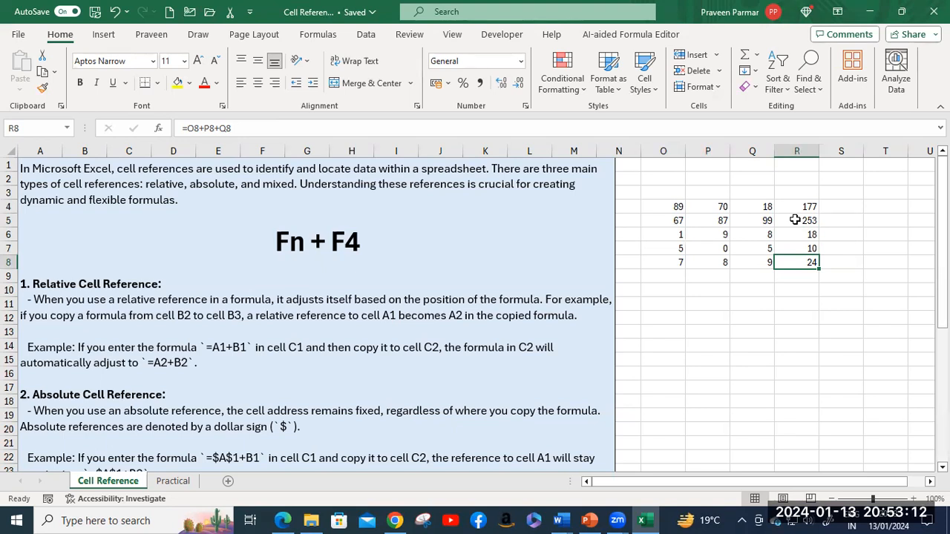
Step: Clear R4:R8 and enter =SUM(O4:Q4) in R4
click(802, 206)
shift+click(811, 258)
key(Delete)
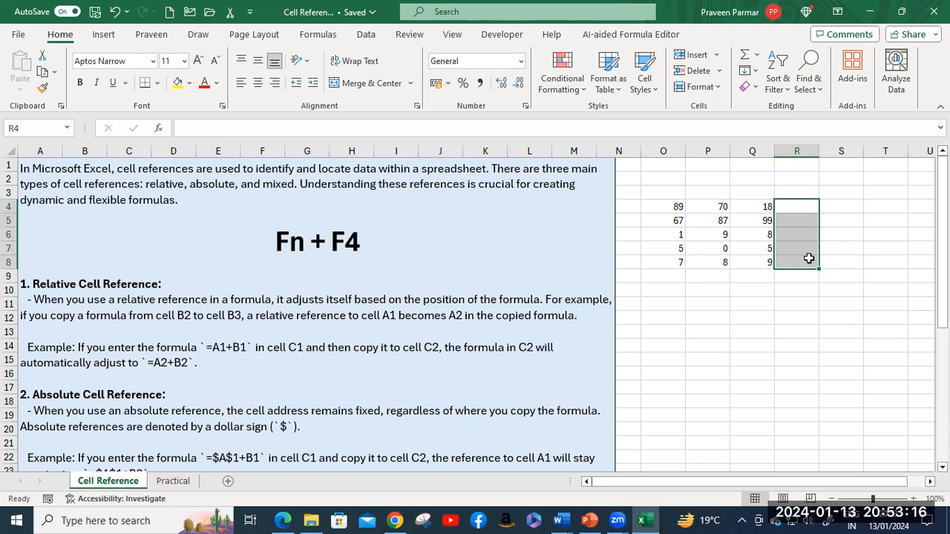
click(795, 209)
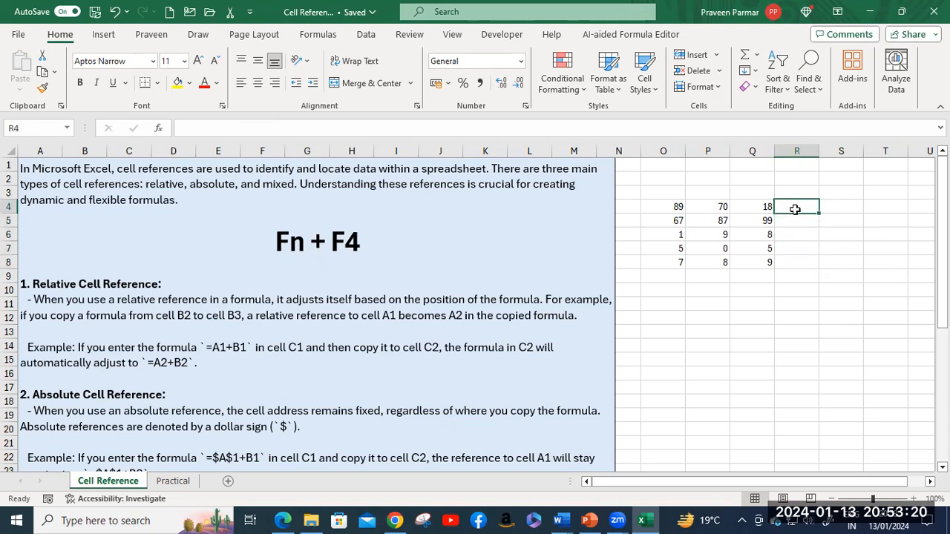
text(=)
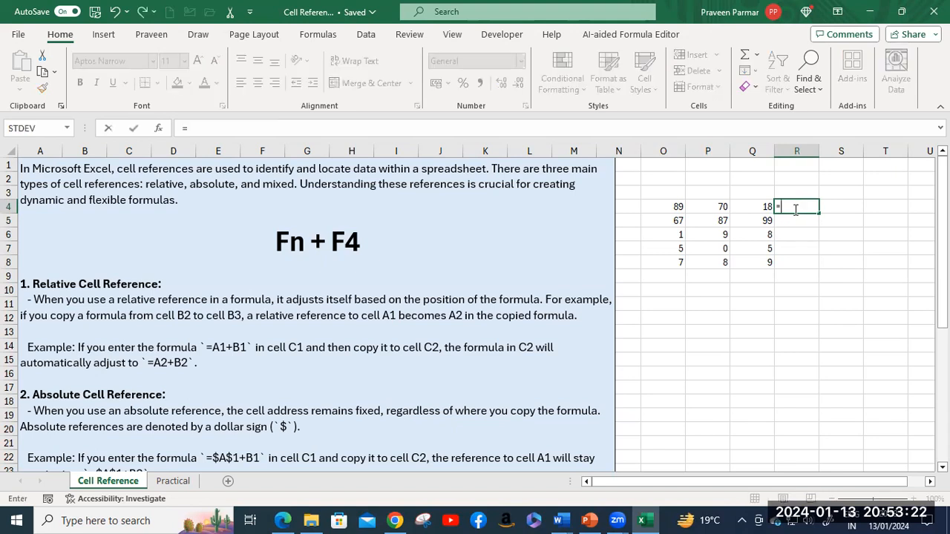
text(sum)
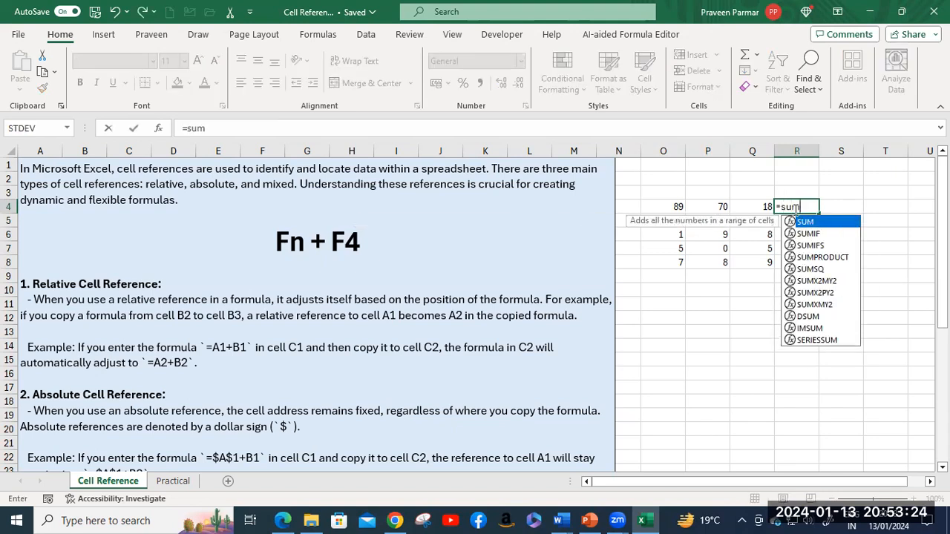
key(Tab)
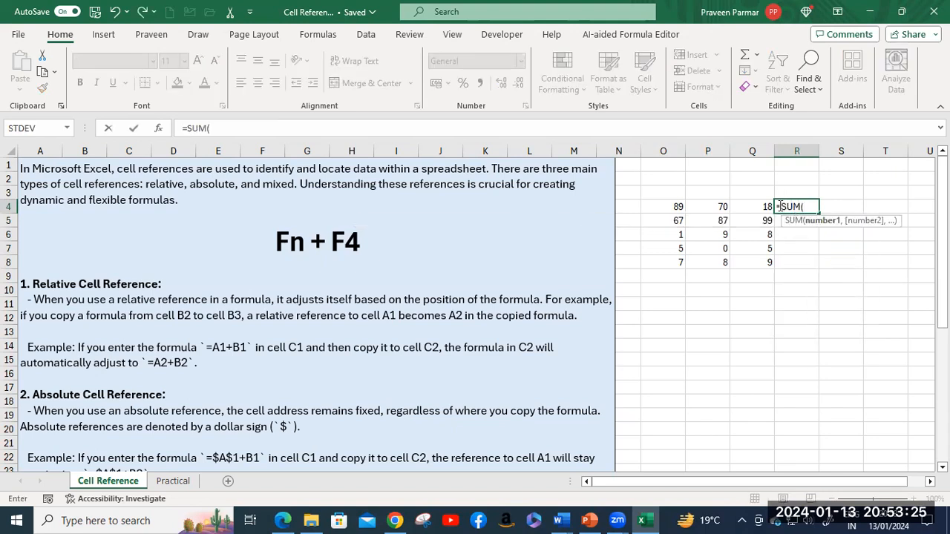
click(672, 208)
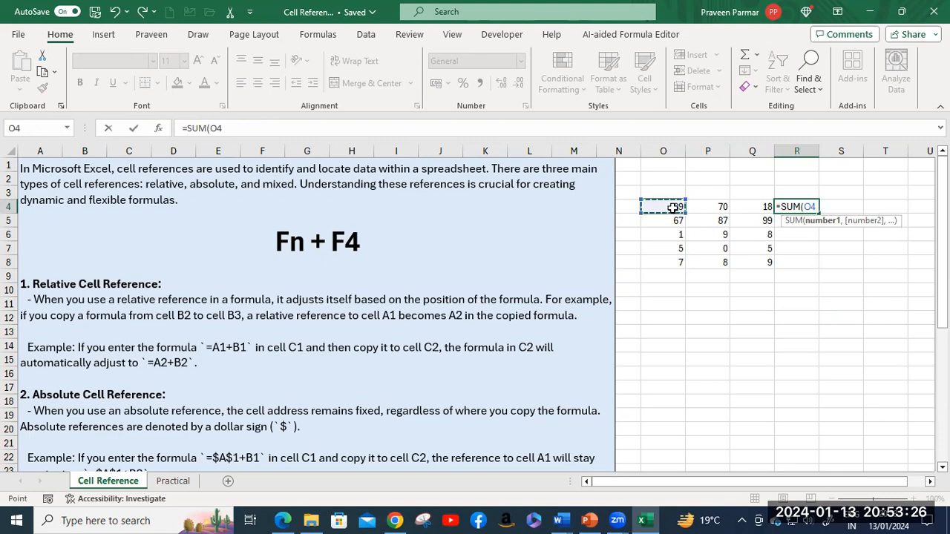
shift+click(761, 206)
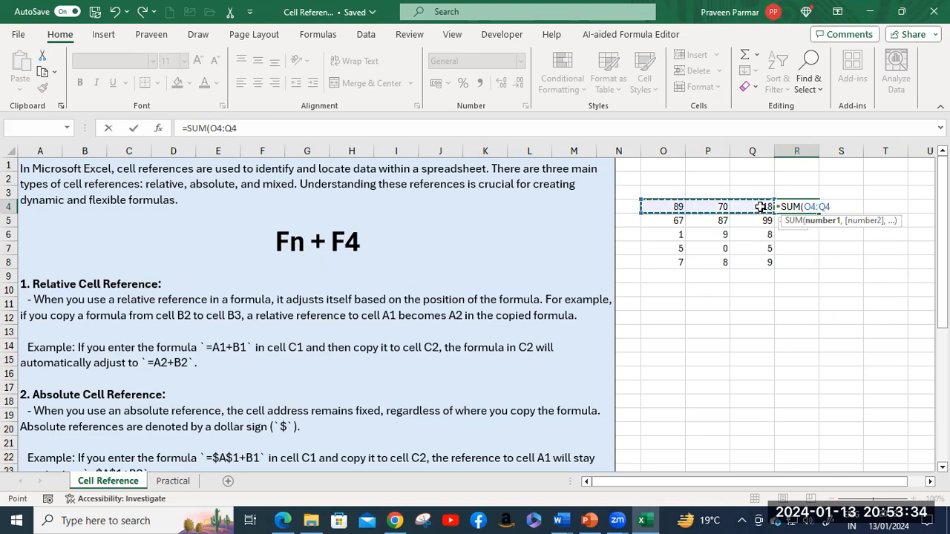
key(Return)
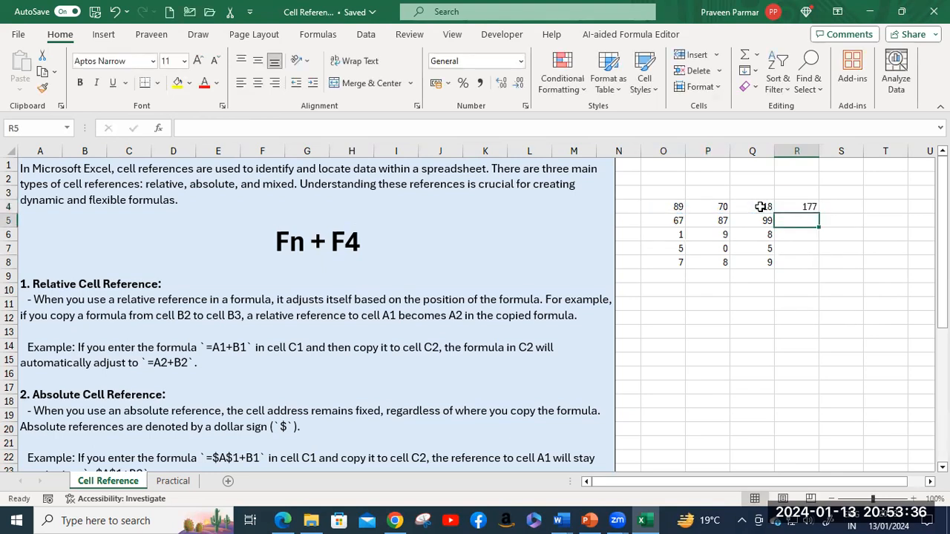
Step: Copy =SUM(O4:Q4) down to R8 and check each row's relative range, e.g. =SUM(O8:Q8)
click(799, 207)
click(821, 216)
click(799, 206)
drag(819, 214, 817, 269)
click(800, 219)
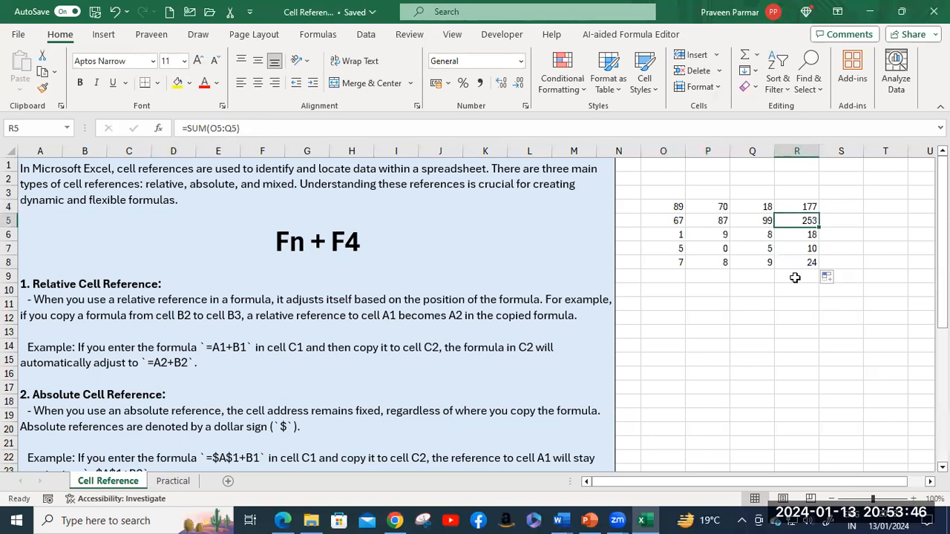
click(797, 237)
click(797, 249)
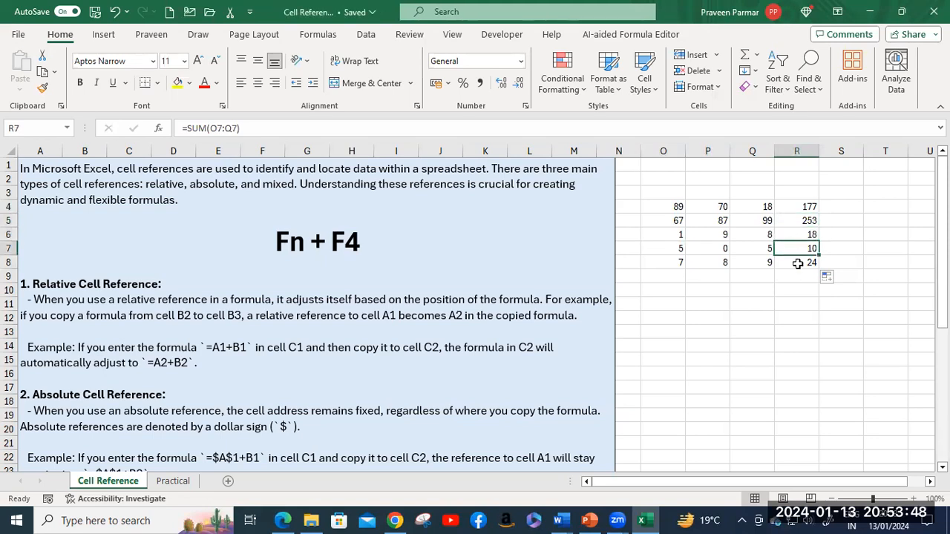
click(795, 264)
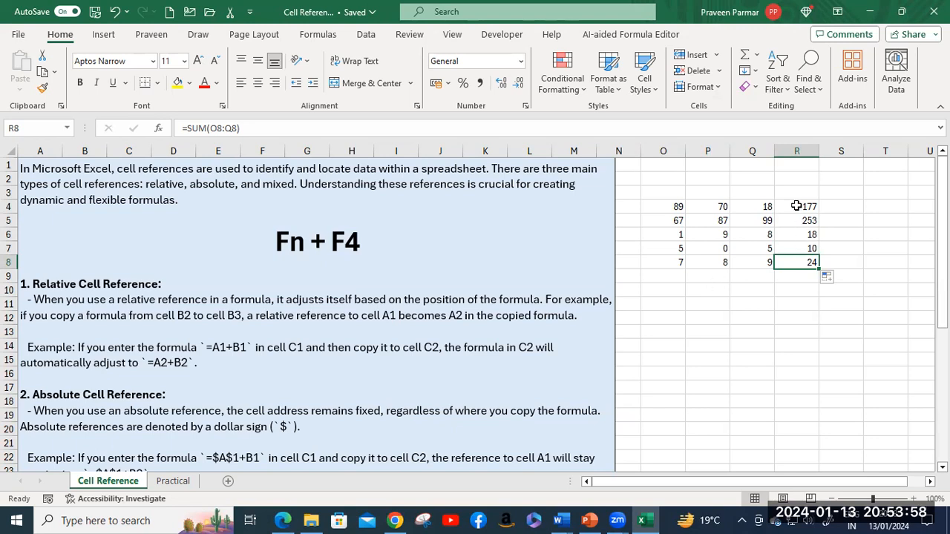
click(797, 192)
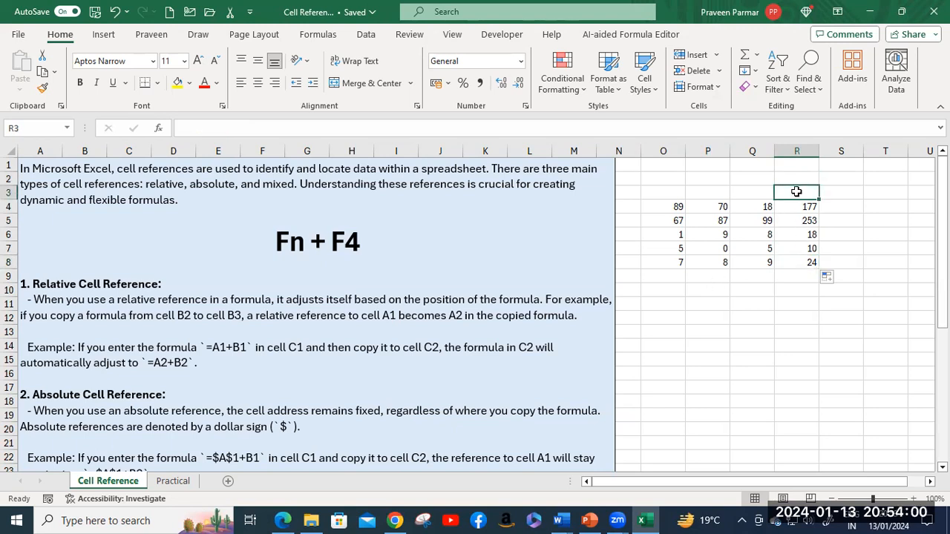
Step: Head R3 with Total and enter 40% in R1, replacing the plain 40 first typed
text(Total)
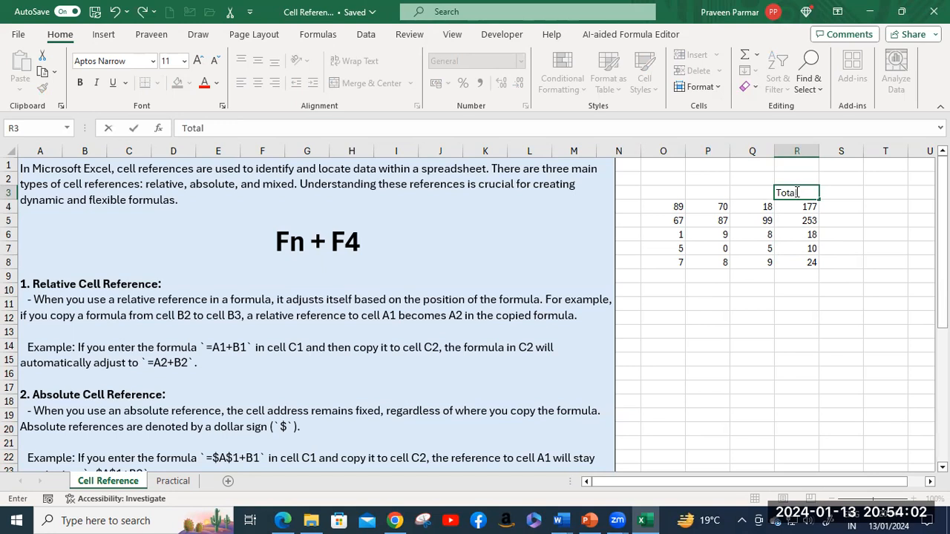
key(Tab)
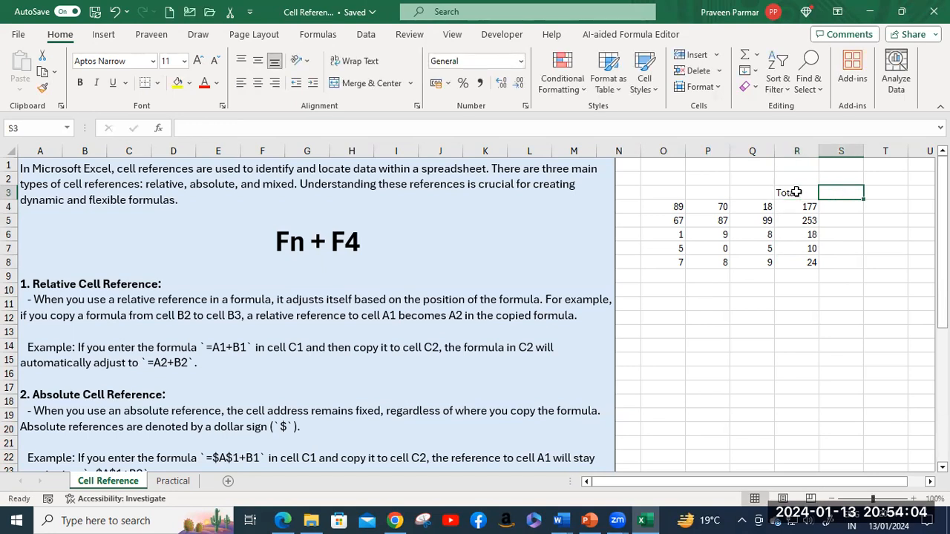
click(803, 168)
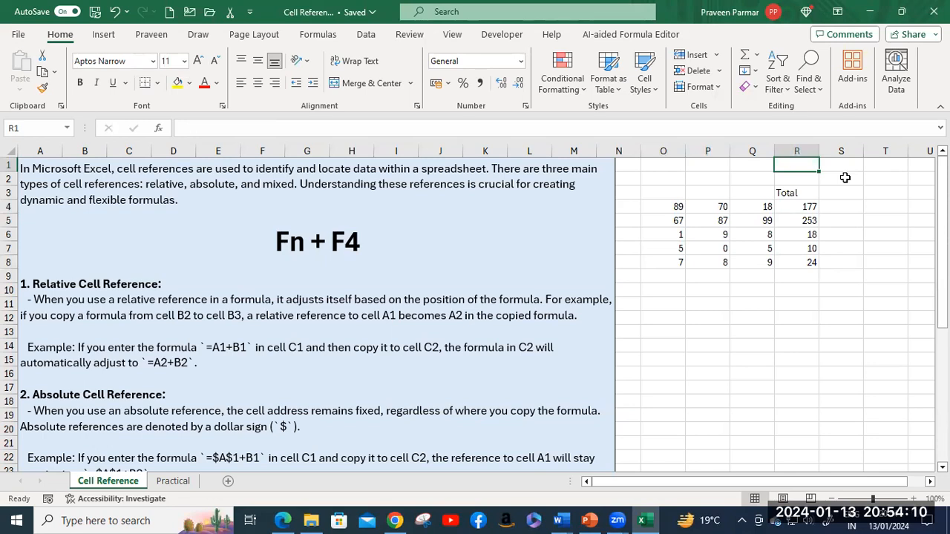
text(40)
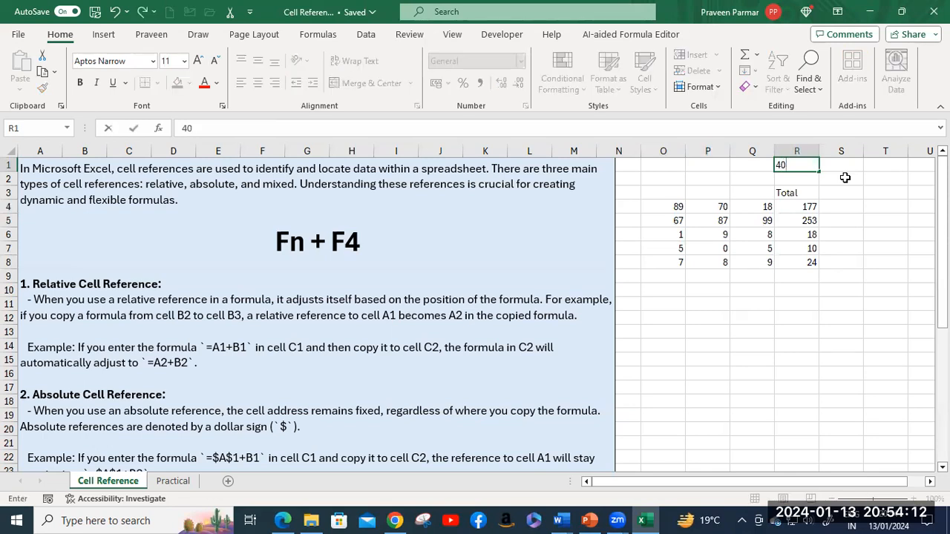
key(Tab)
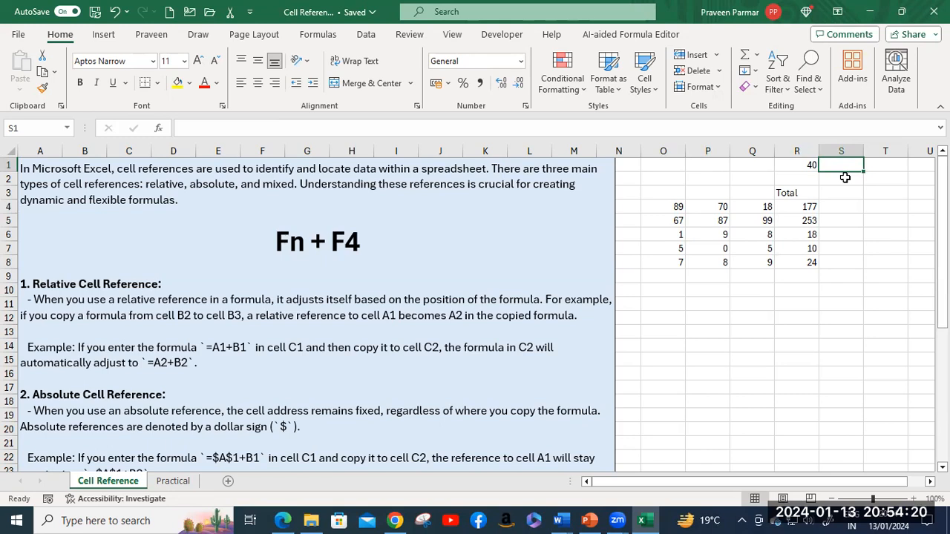
click(808, 167)
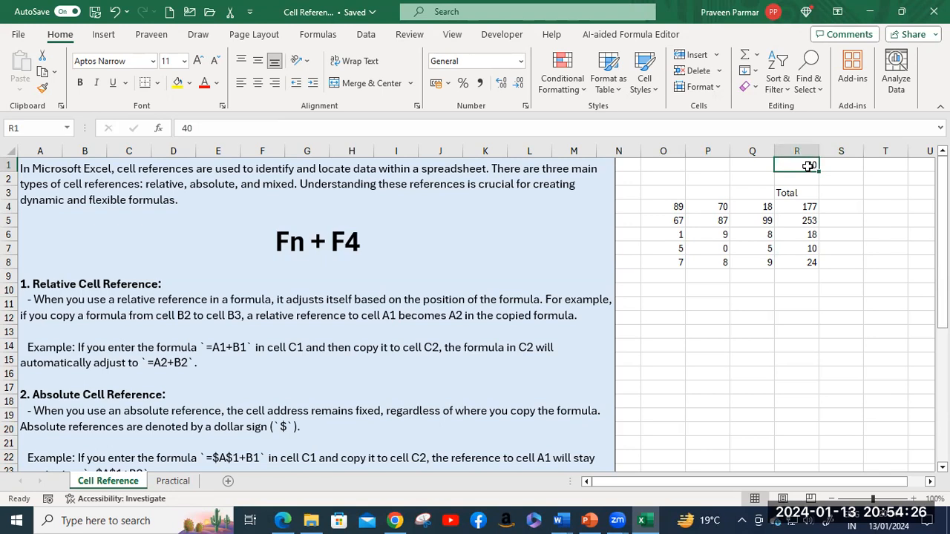
text(%)
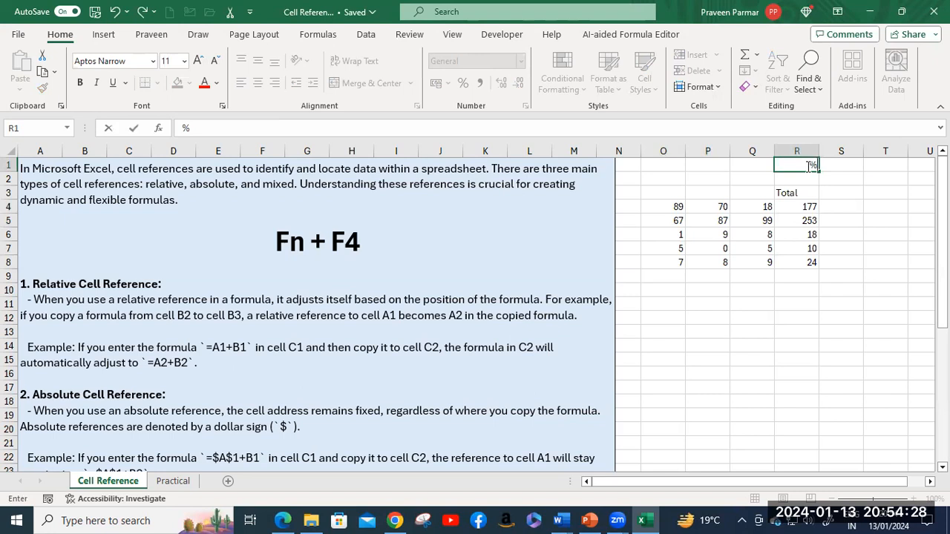
key(BackSpace)
text(40%)
key(Return)
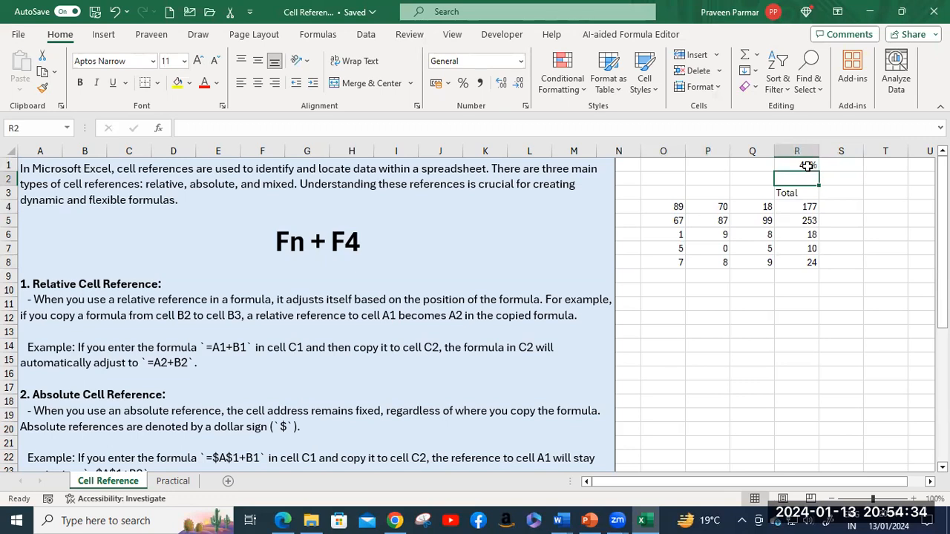
click(807, 165)
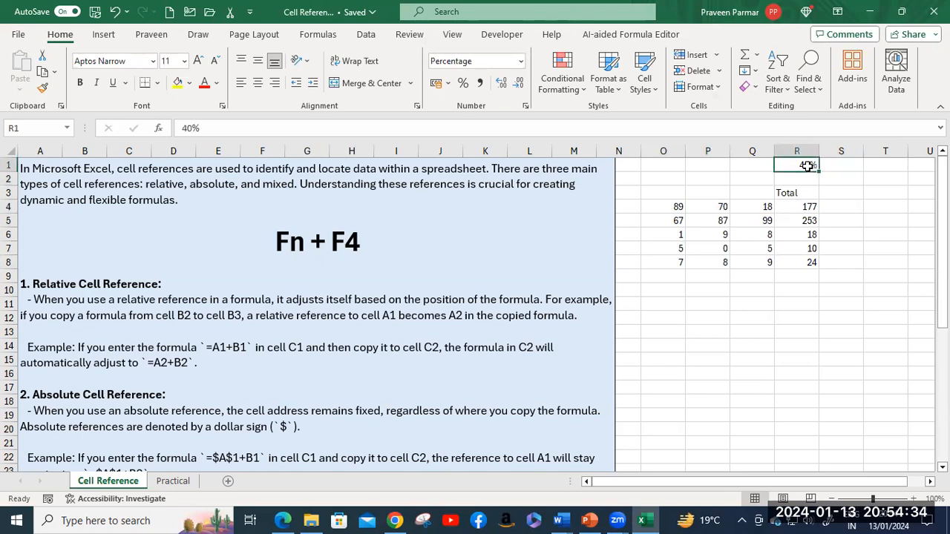
click(839, 206)
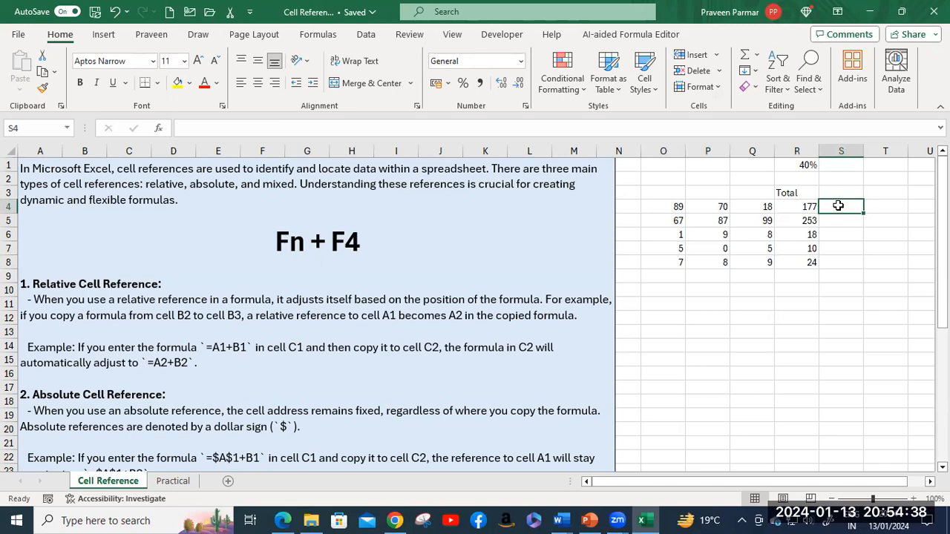
Step: Enter =R4*R1 in S4 to get the first total times the 40% rate, 70.8
text(=)
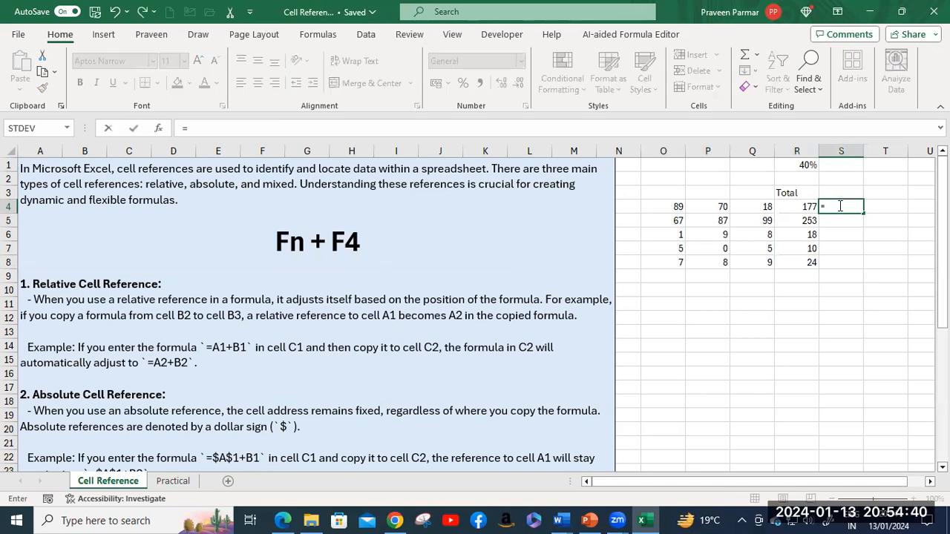
click(797, 209)
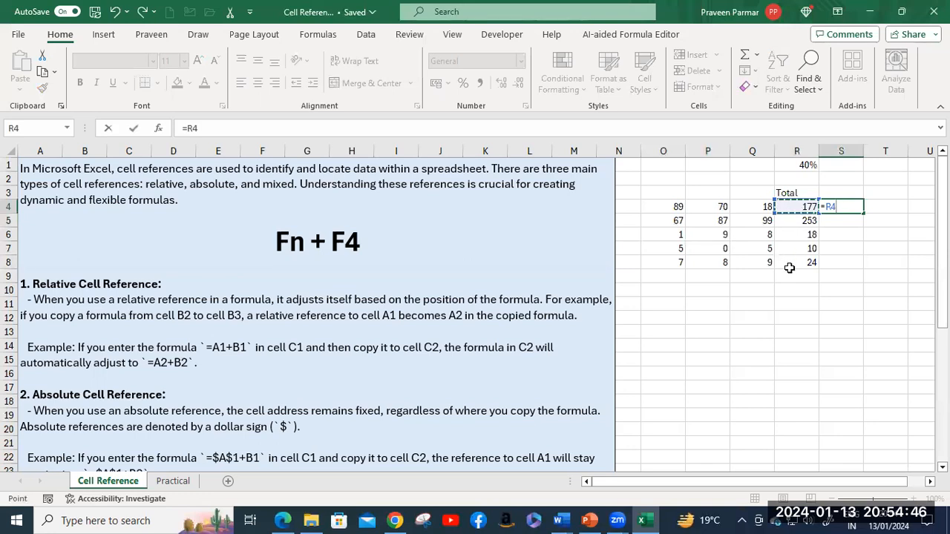
text(*)
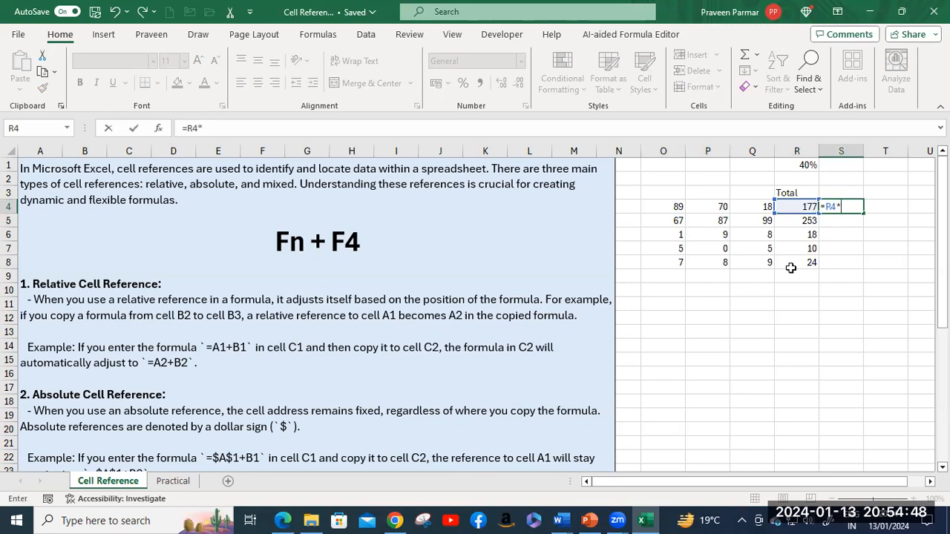
click(807, 164)
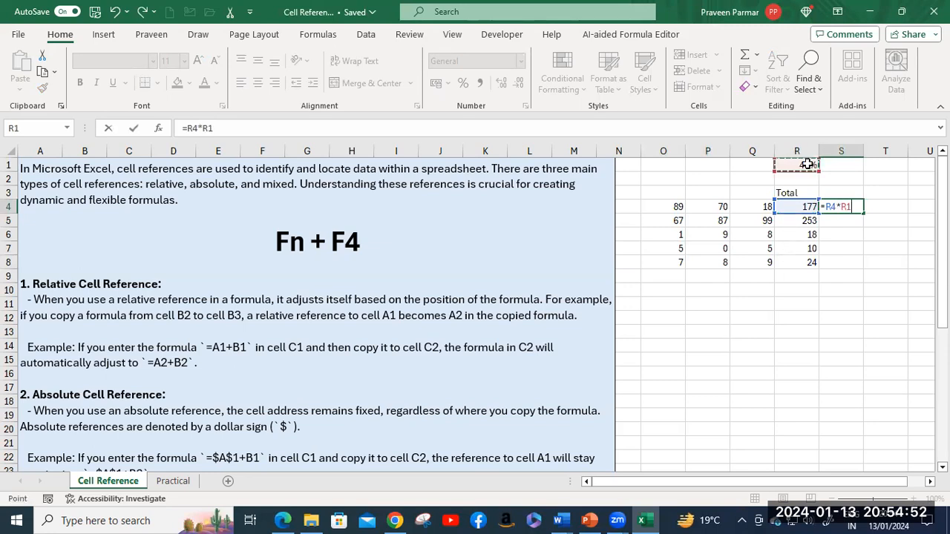
key(Return)
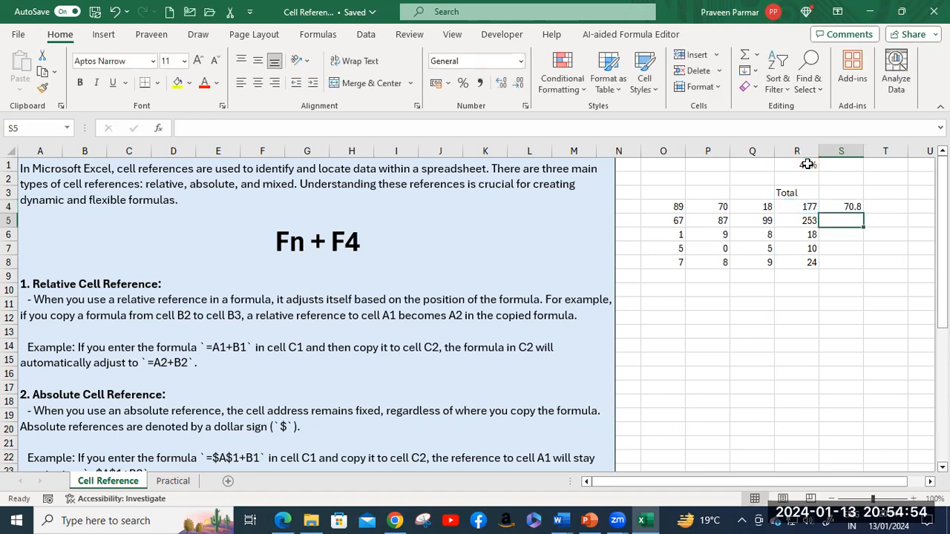
Step: Fill the S4 formula down to S8, producing wrong results 0, #VALUE!, 1770 and 6072
click(849, 207)
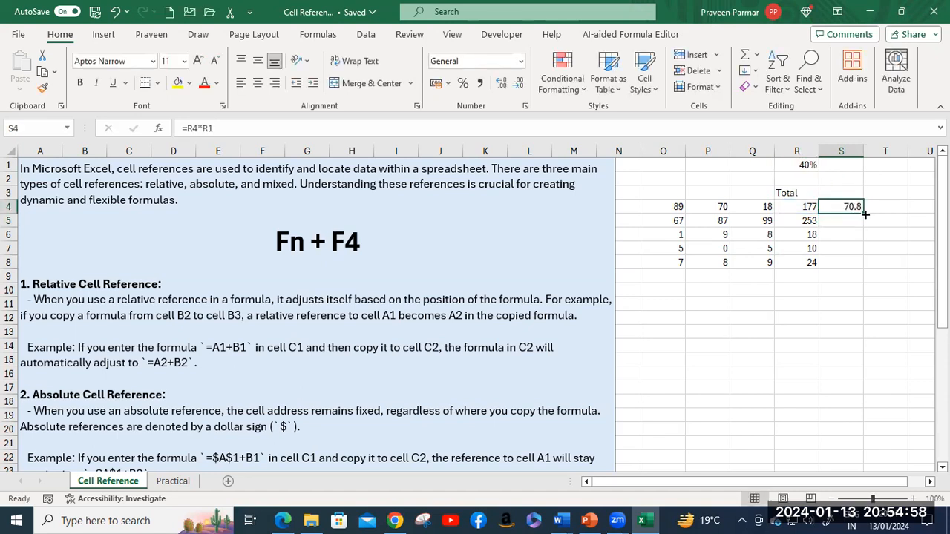
drag(864, 214, 867, 258)
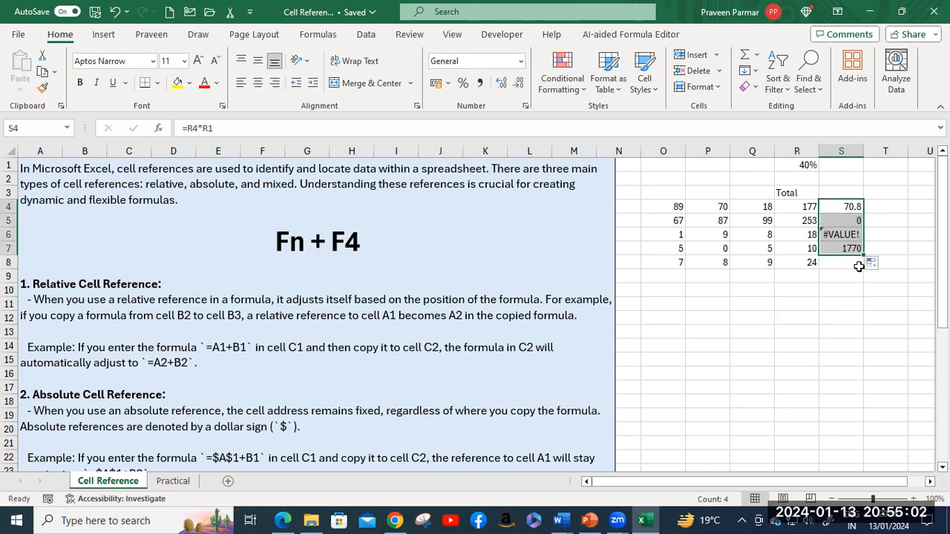
drag(864, 256, 857, 292)
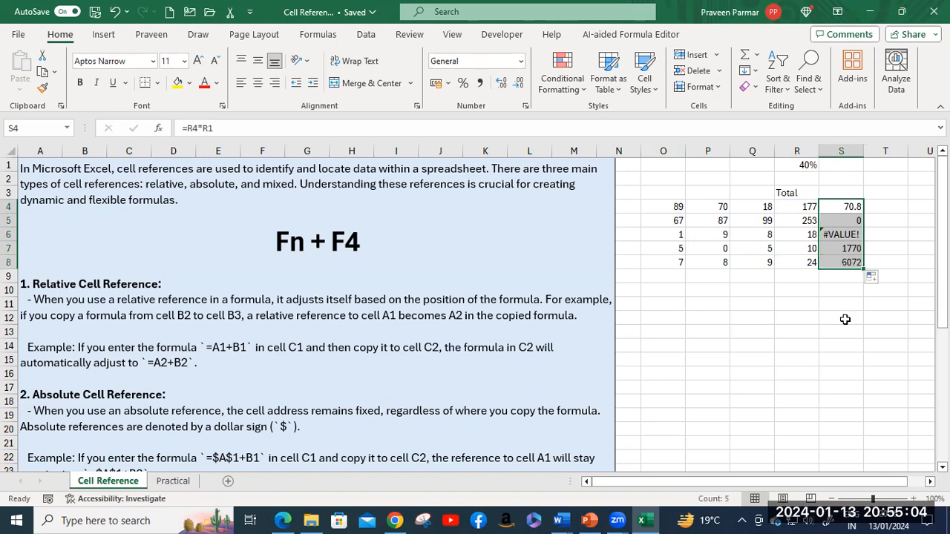
click(846, 319)
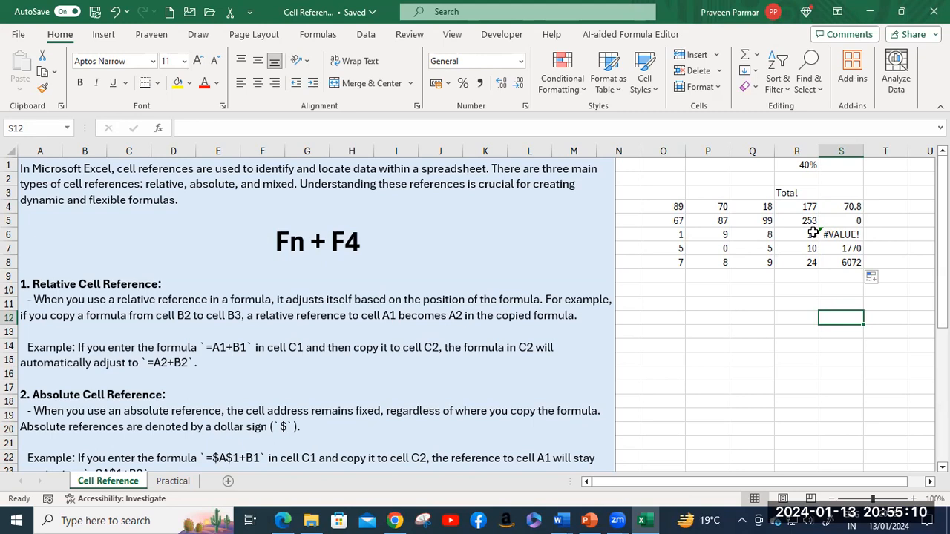
click(843, 207)
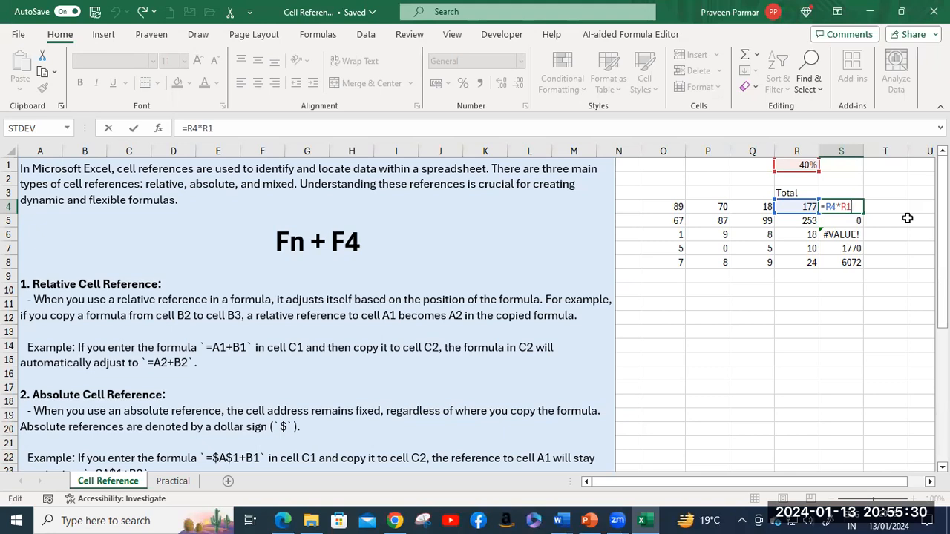
Step: Make the rate reference absolute (=R4*$R$1) in S4 and fill it down through S8
key(F4)
key(Return)
click(845, 208)
drag(863, 214, 864, 267)
click(899, 247)
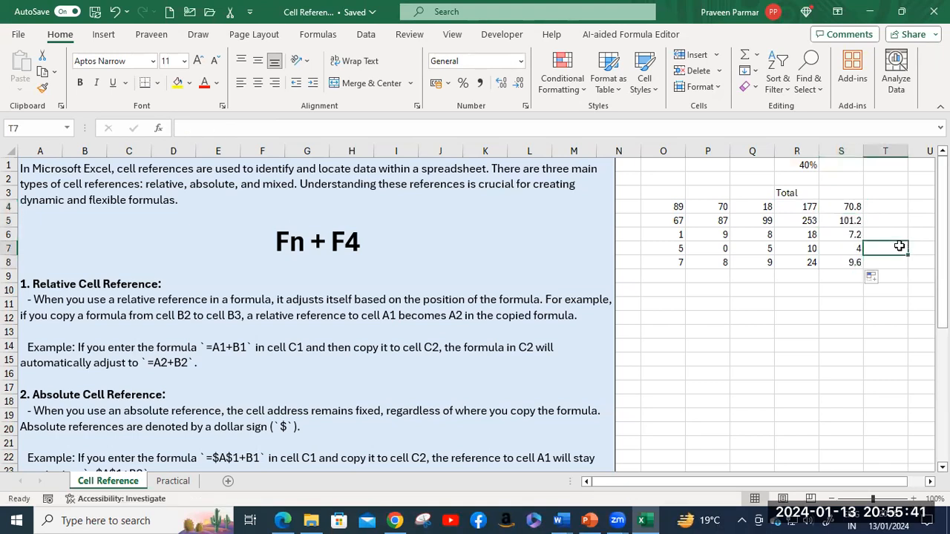
Step: Check that the S5 and S8 formulas use $R$1, giving 101.2 and 9.6
click(848, 220)
double_click(848, 220)
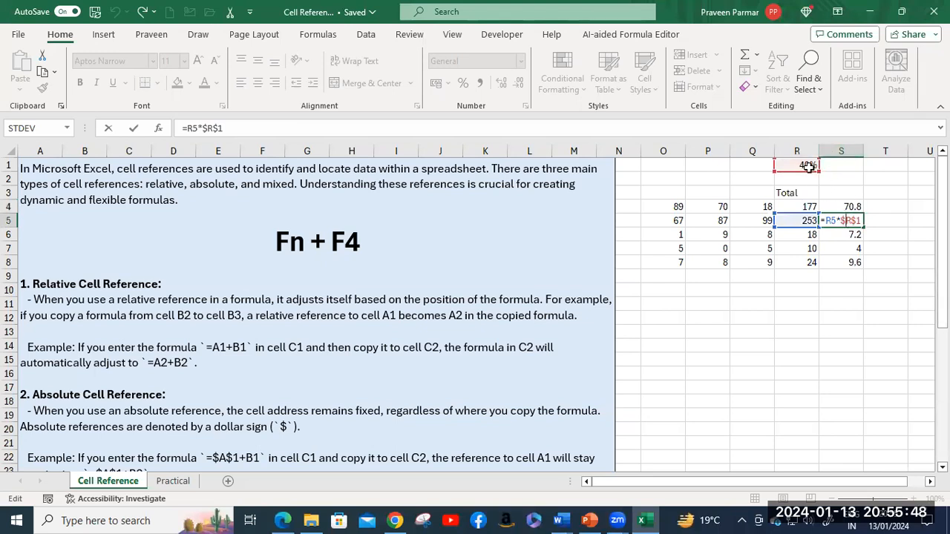
key(Return)
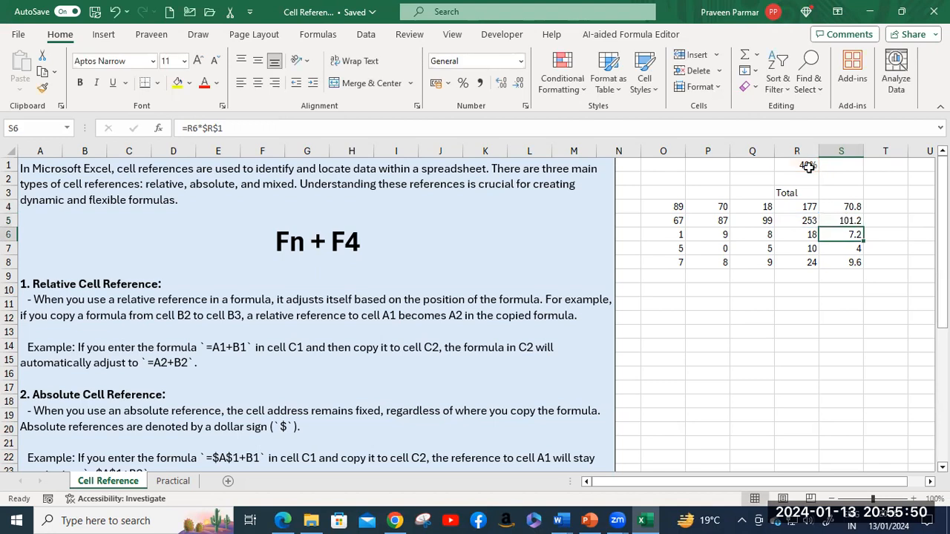
double_click(850, 264)
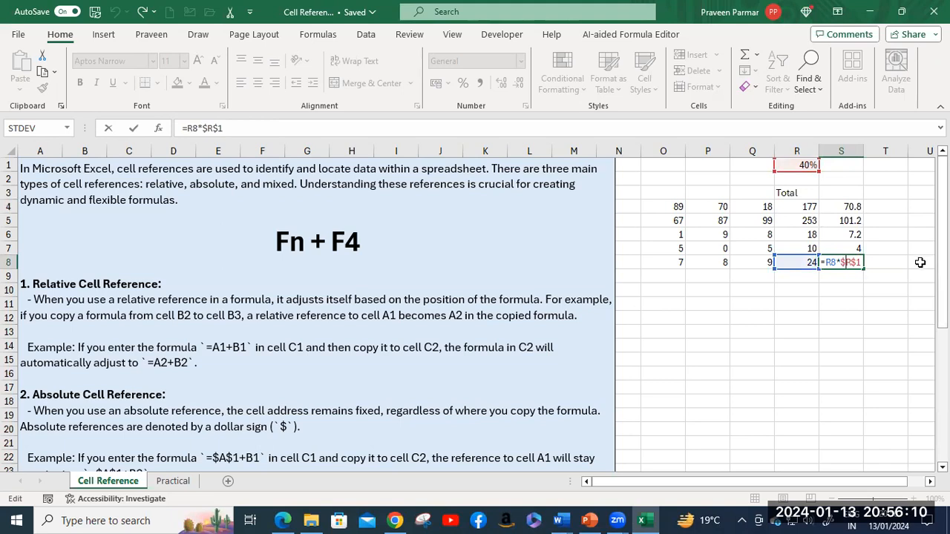
key(Return)
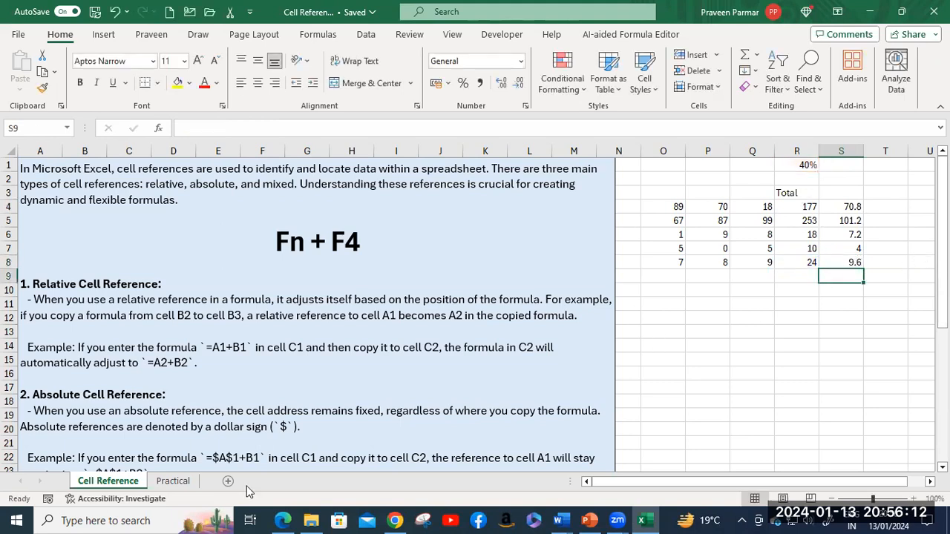
Step: Go to the Practical sheet, select the retail price table A1:H8 and copy it
click(170, 483)
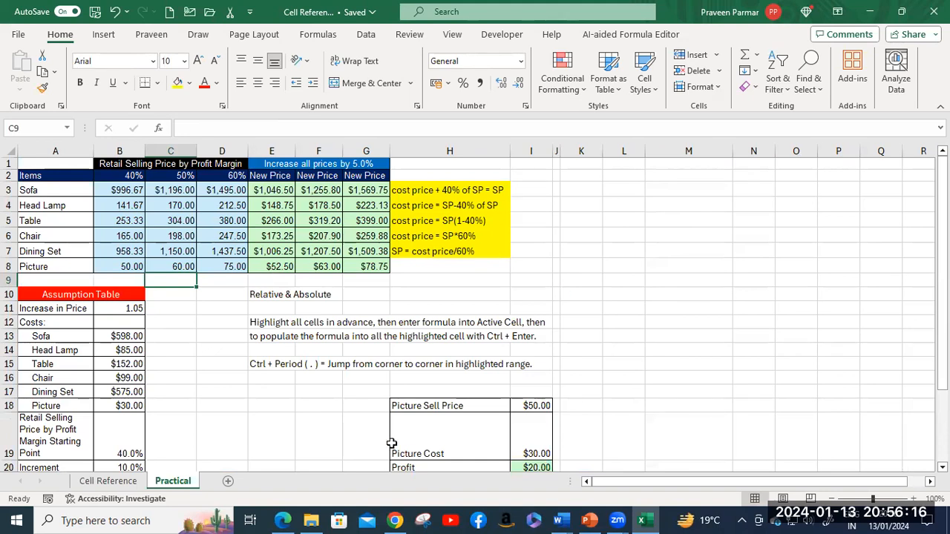
scroll(410, 322, up, 2)
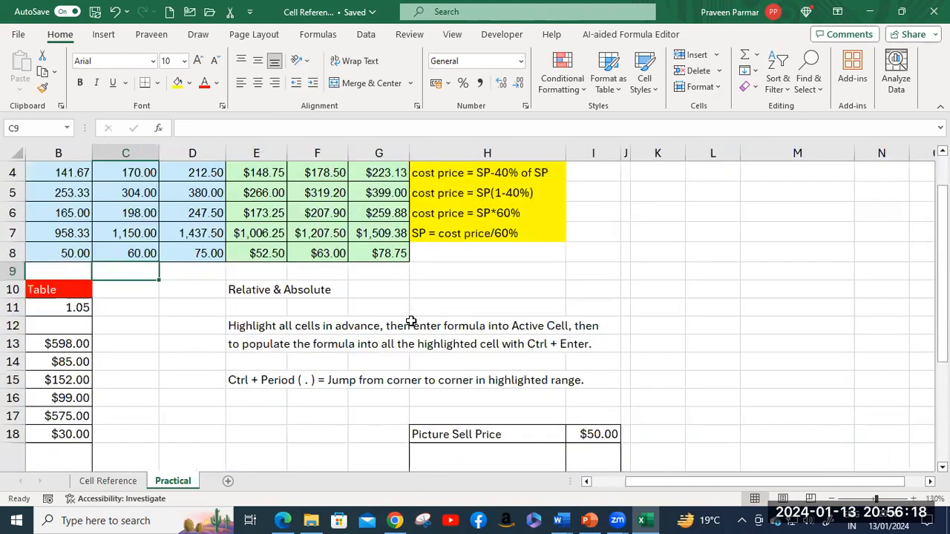
drag(710, 481, 678, 481)
scroll(378, 343, up, 1)
scroll(378, 343, up, 1)
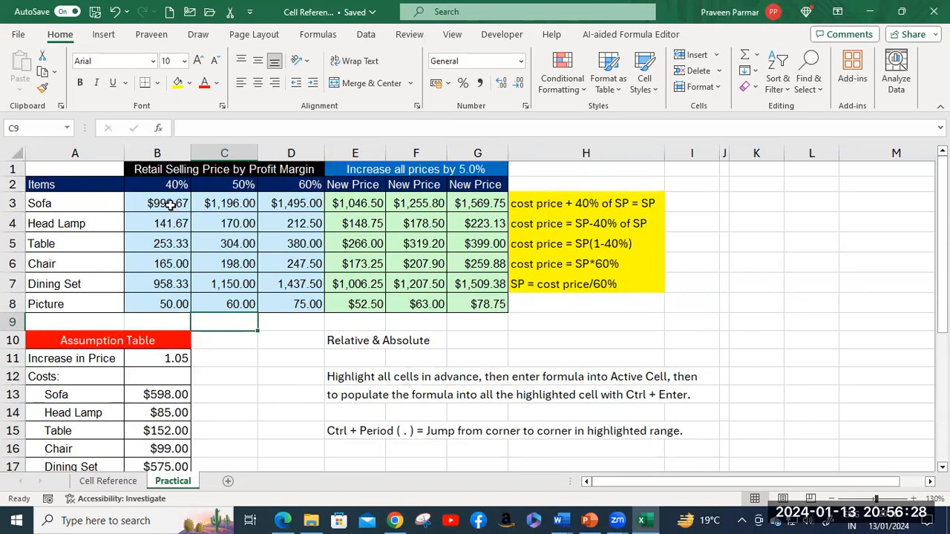
click(57, 167)
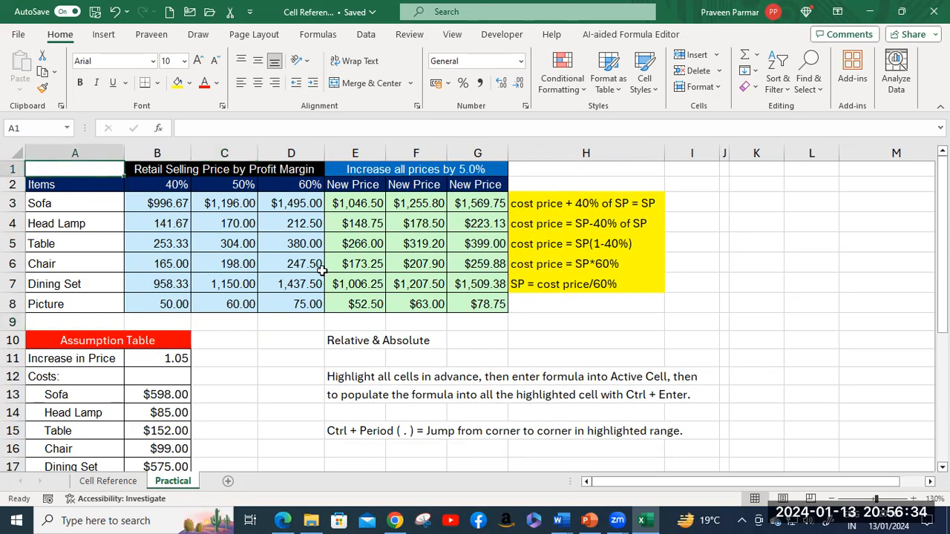
shift+click(485, 305)
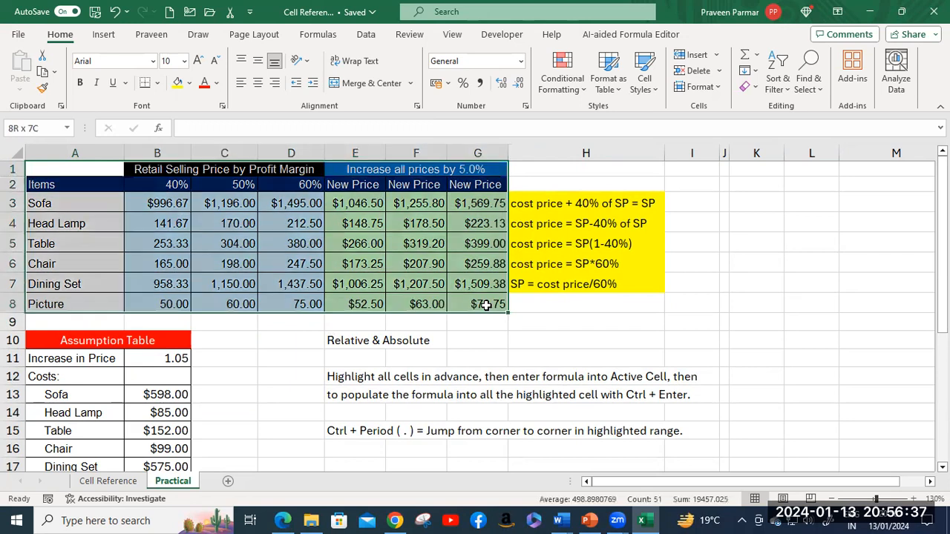
shift+click(649, 305)
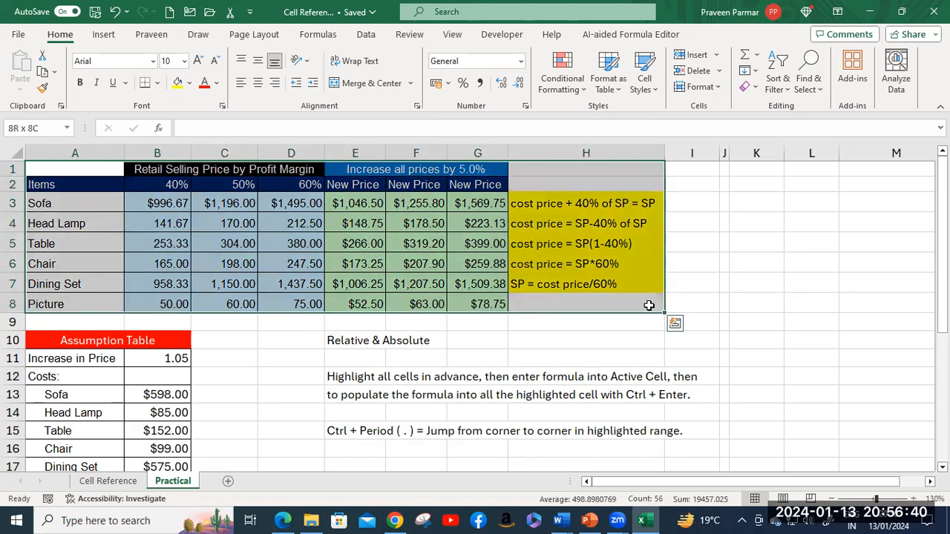
key(ctrl+c)
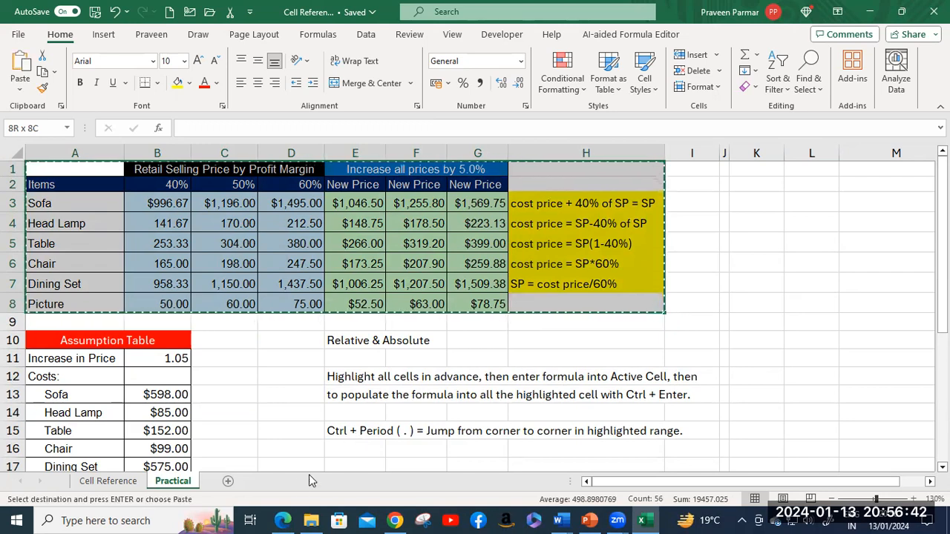
Step: Add a new Sheet1 and paste the price table at A1
click(273, 481)
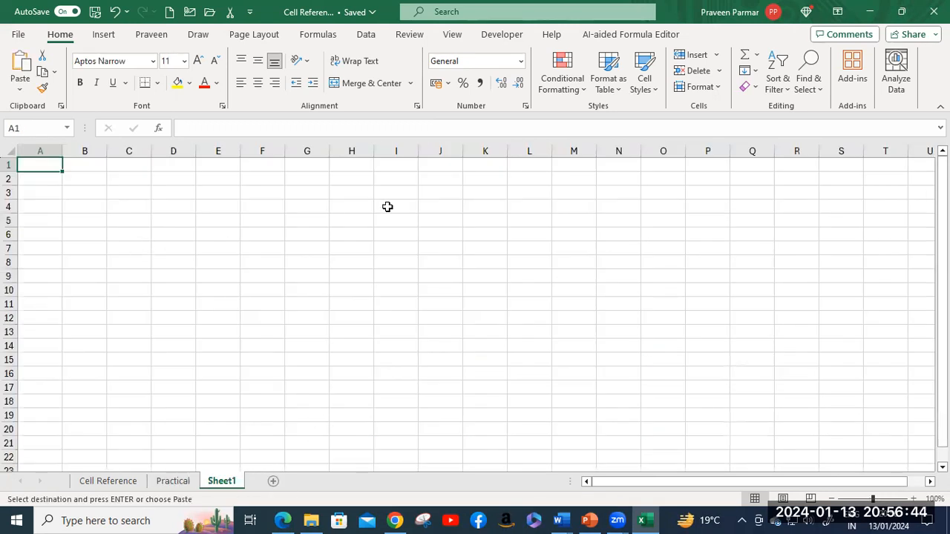
key(Return)
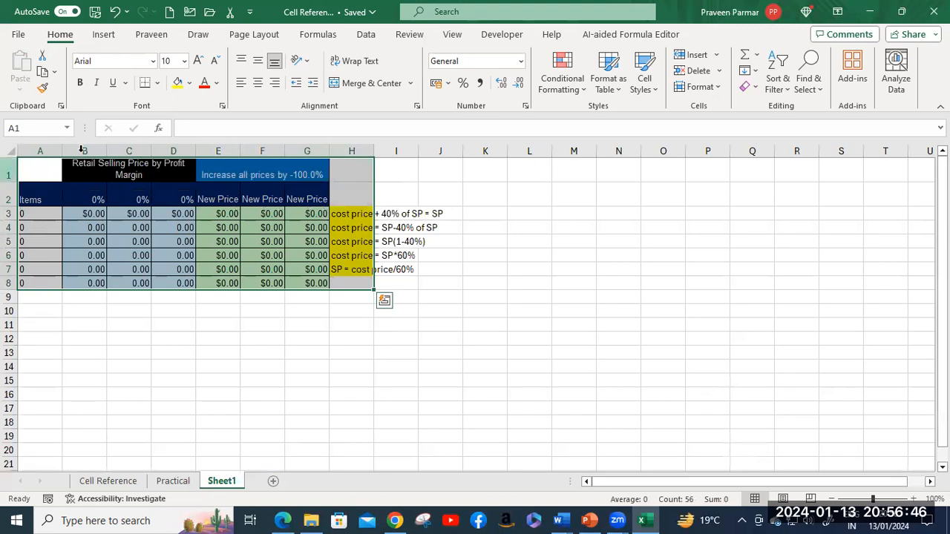
click(308, 296)
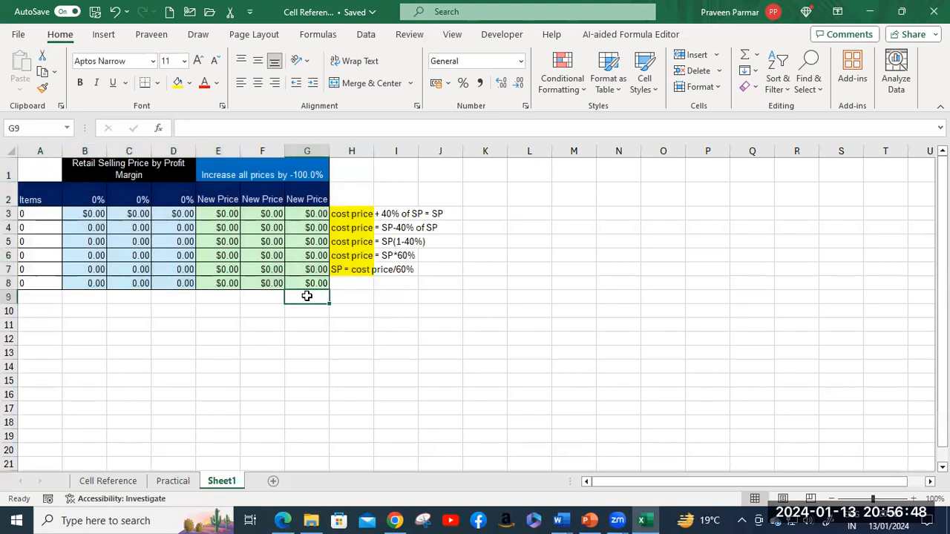
click(41, 151)
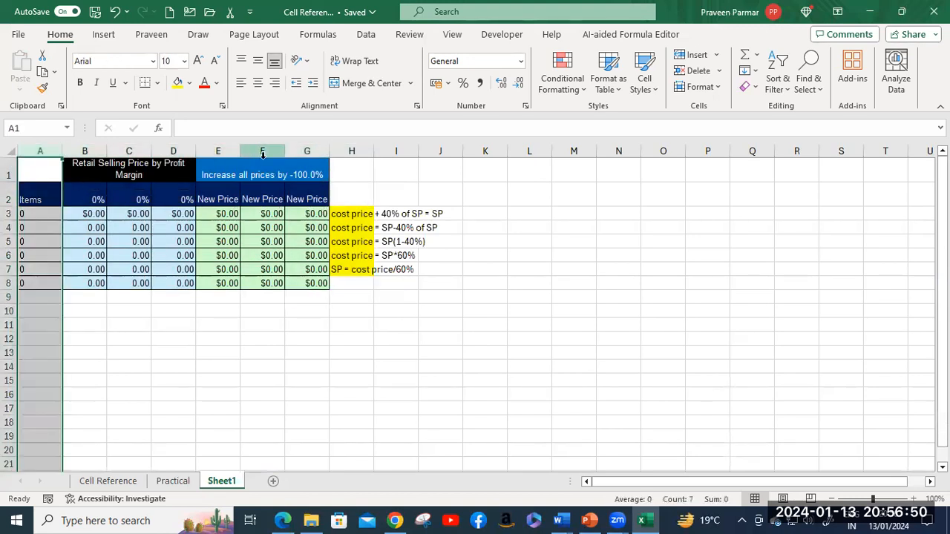
shift+click(351, 151)
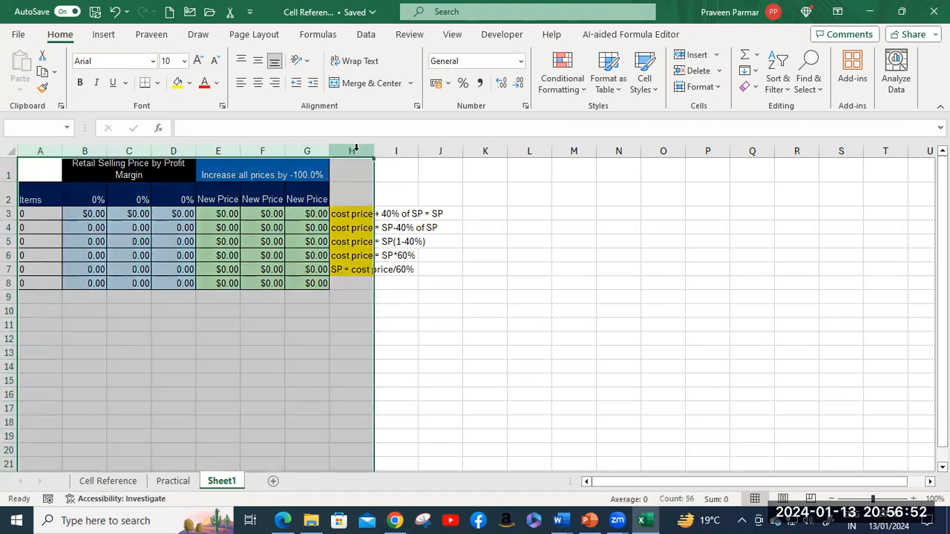
double_click(329, 151)
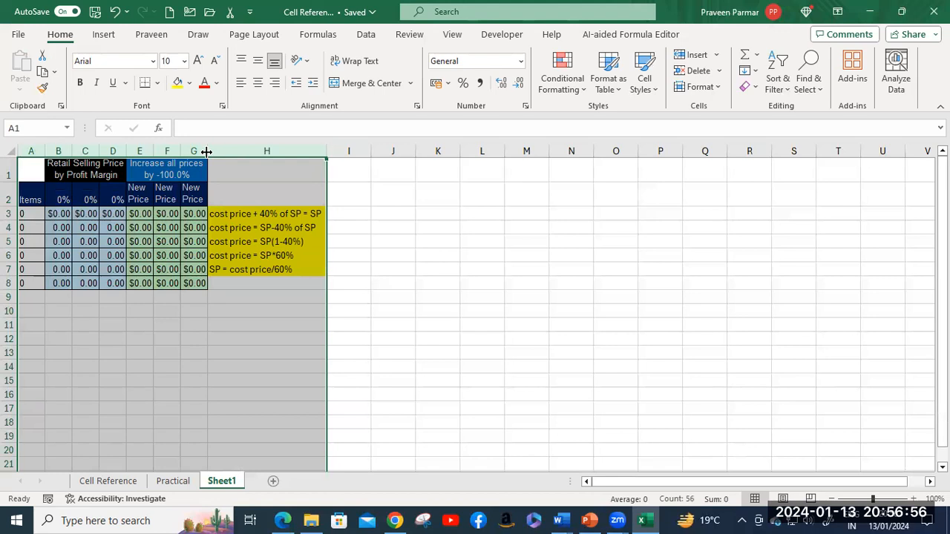
drag(206, 151, 345, 151)
key(ctrl+z)
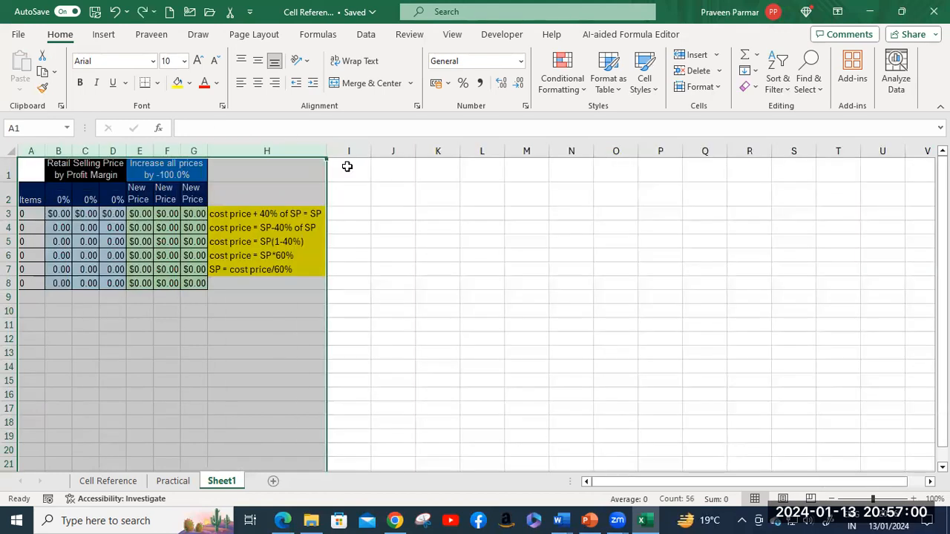
click(350, 256)
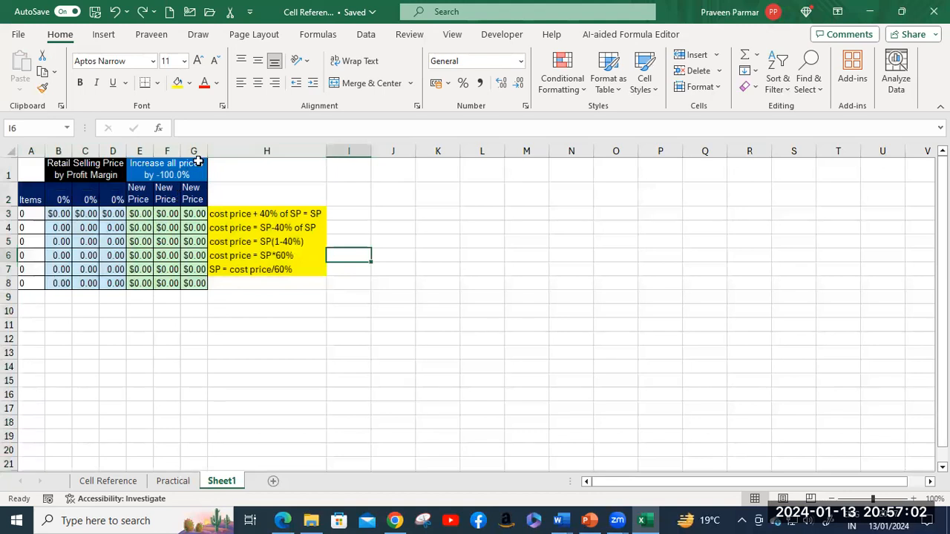
Step: Widen columns G, F, E, D, C and B of Sheet1 to fit the table
drag(207, 151, 243, 151)
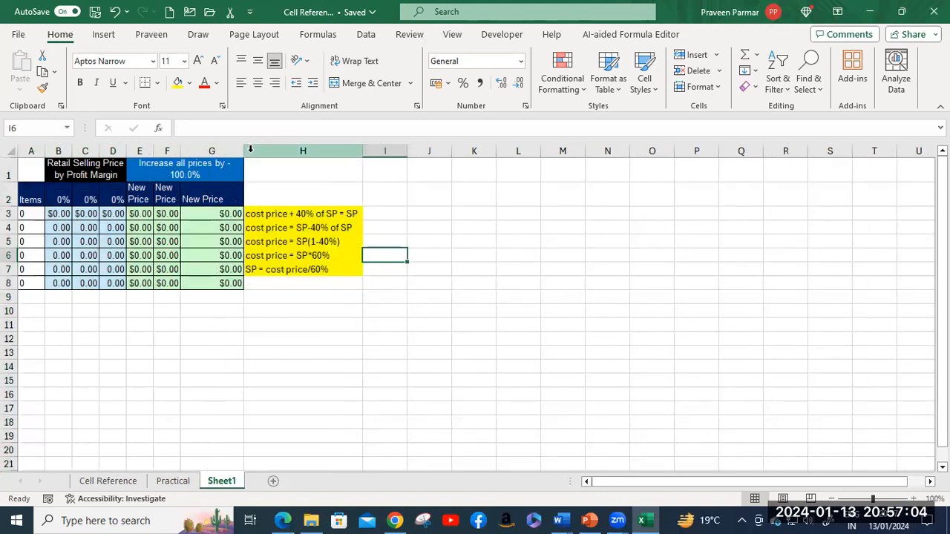
drag(180, 151, 237, 150)
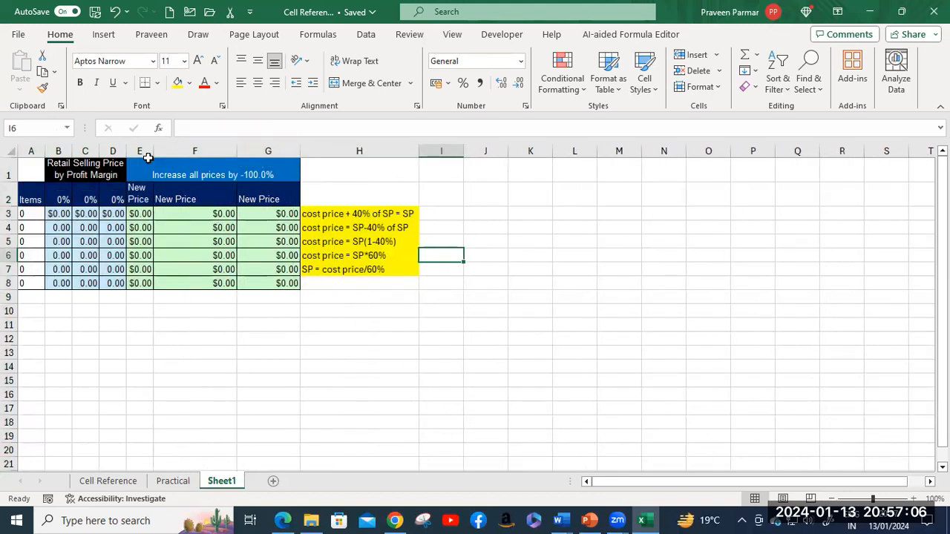
drag(153, 152, 191, 151)
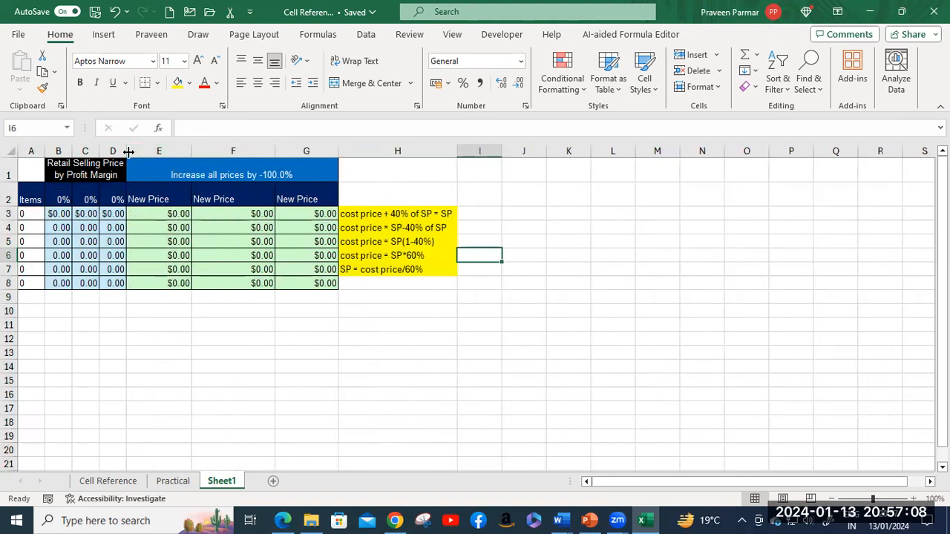
drag(128, 152, 165, 152)
drag(98, 152, 133, 152)
drag(72, 152, 90, 153)
click(68, 197)
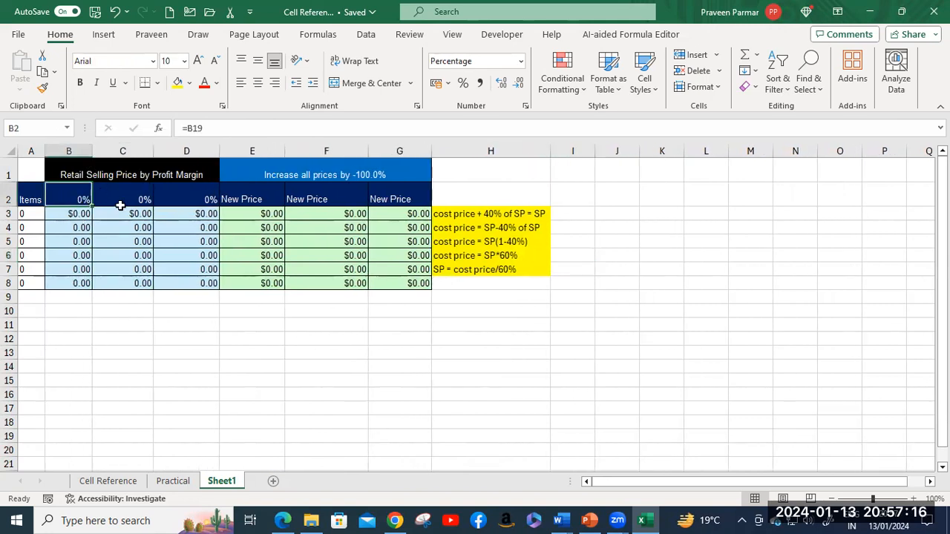
Step: Copy the Practical price table again and add an empty Sheet2
click(170, 484)
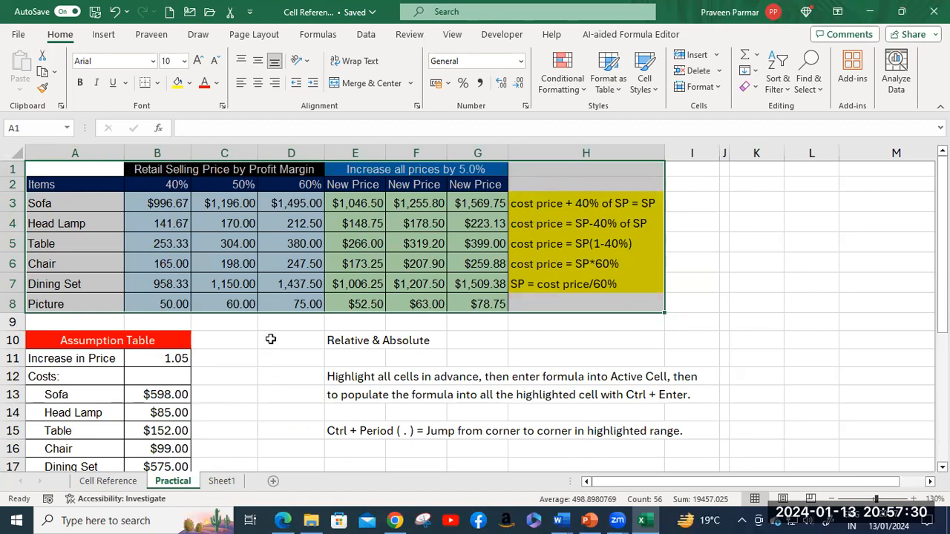
key(ctrl+c)
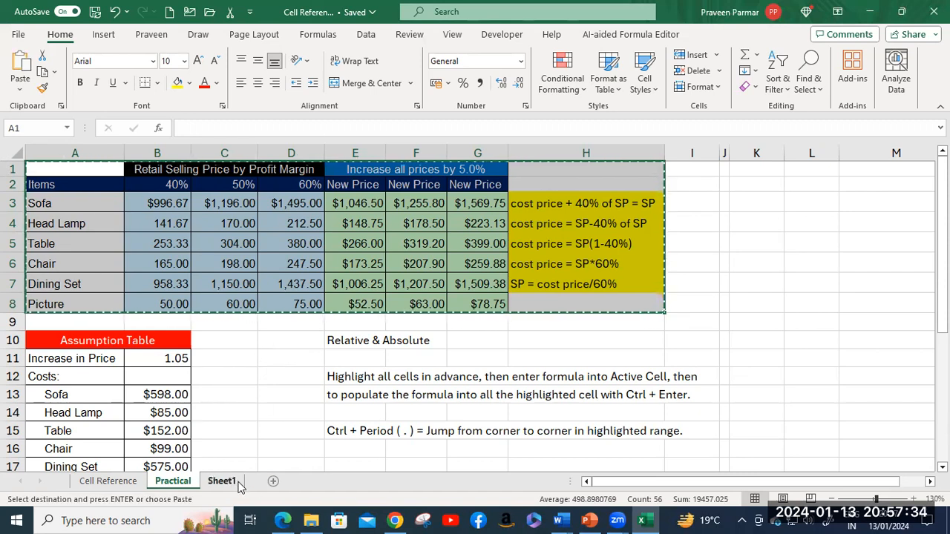
click(273, 482)
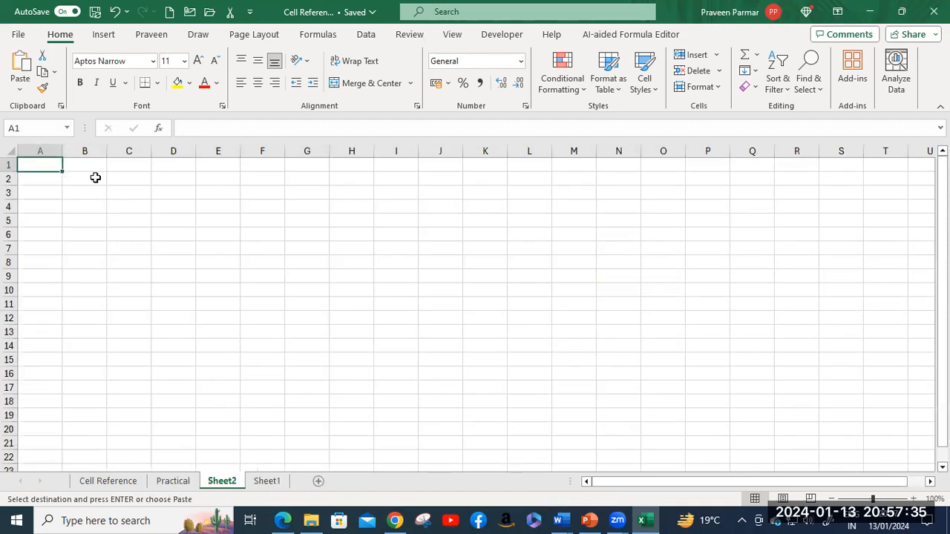
Step: Dismiss the paste options and cancel the pending copy of the price table on Practical
click(20, 89)
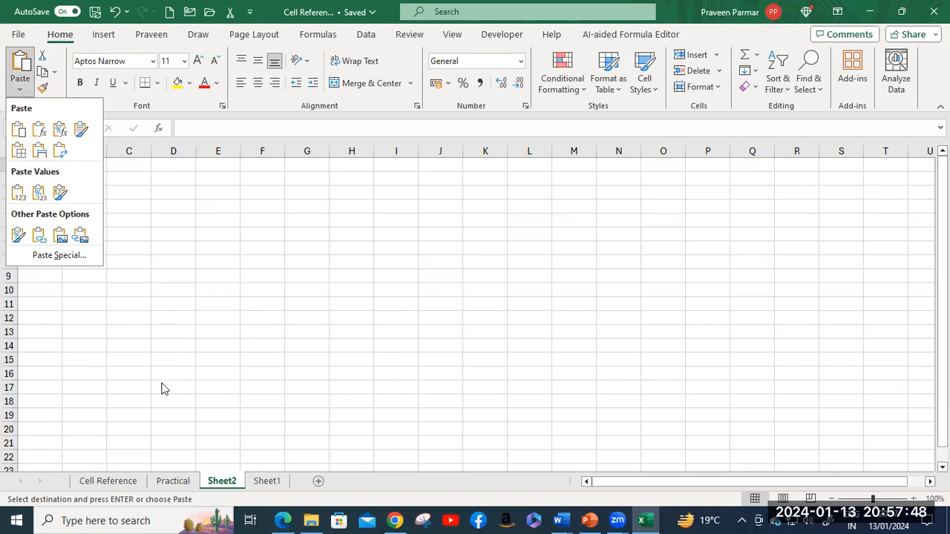
click(132, 484)
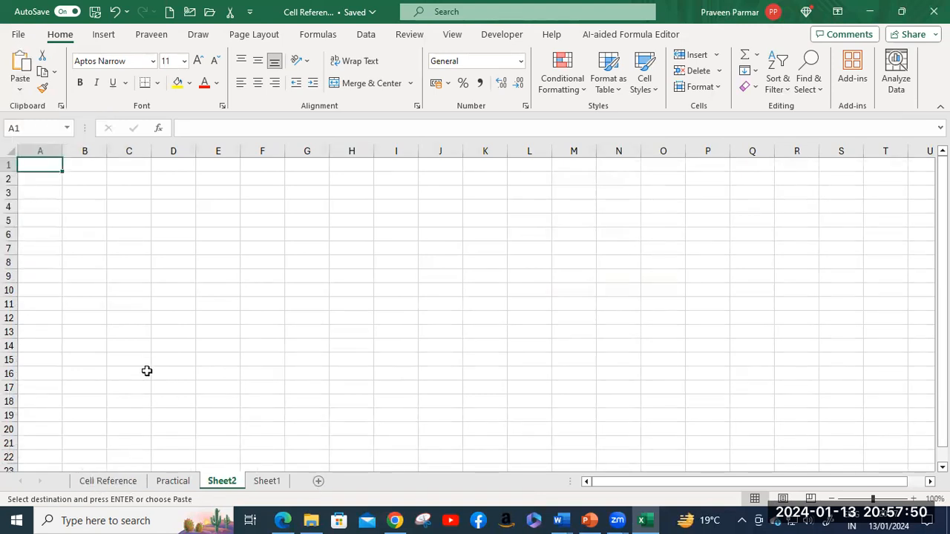
click(171, 481)
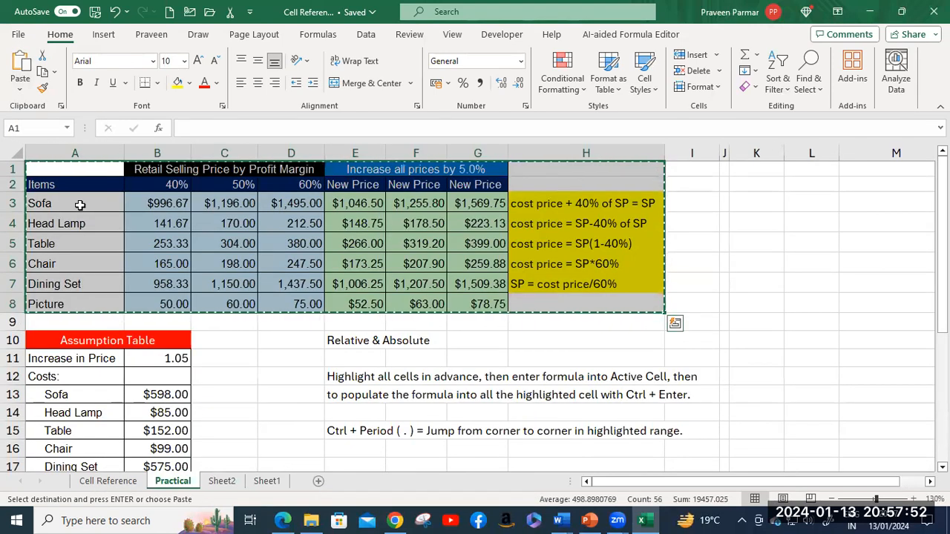
click(63, 170)
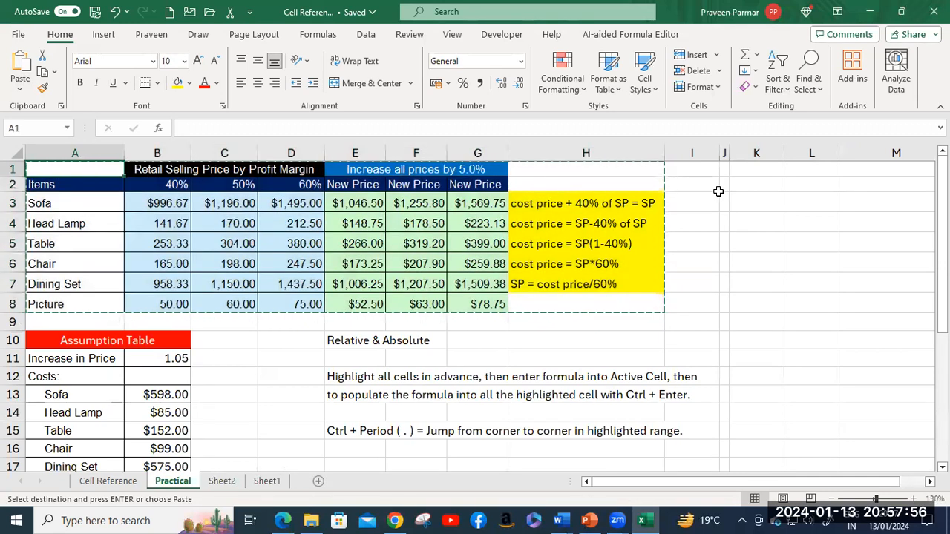
click(714, 189)
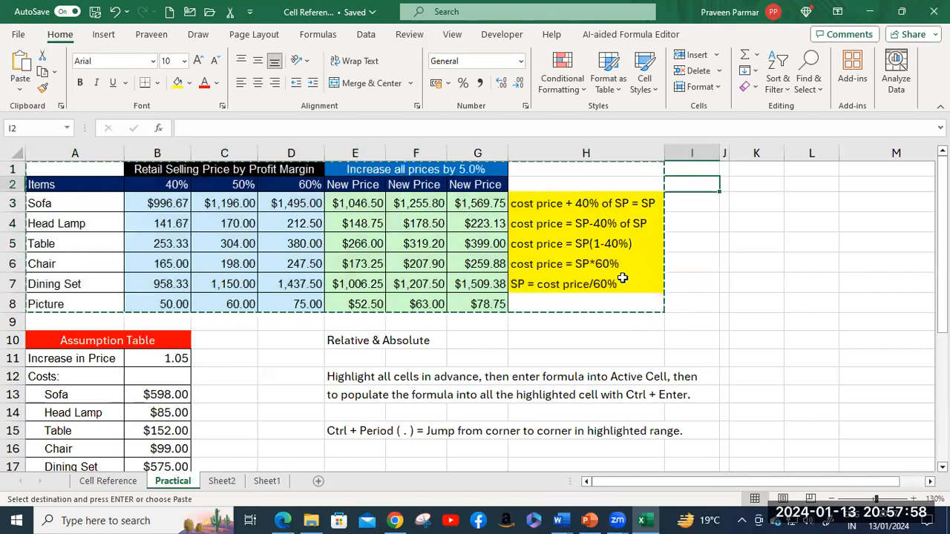
key(Escape)
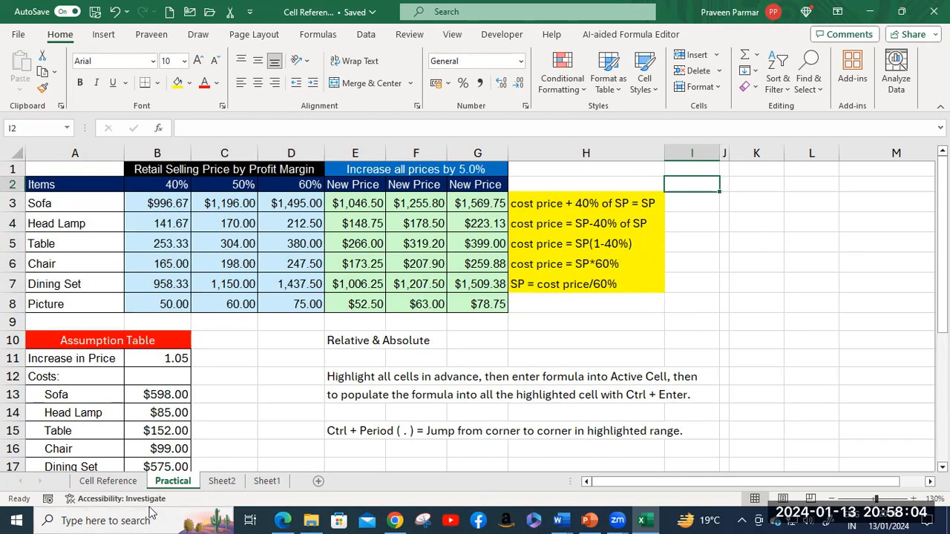
click(221, 481)
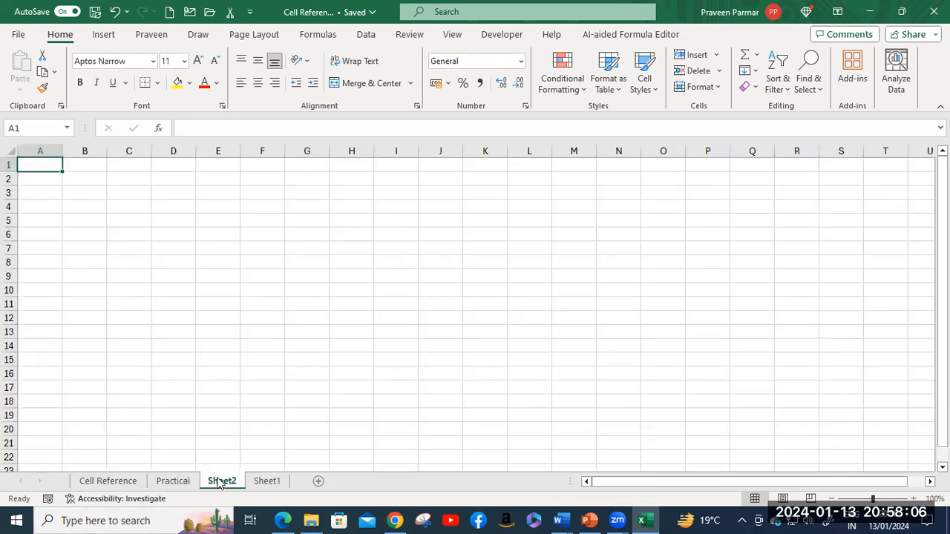
click(184, 481)
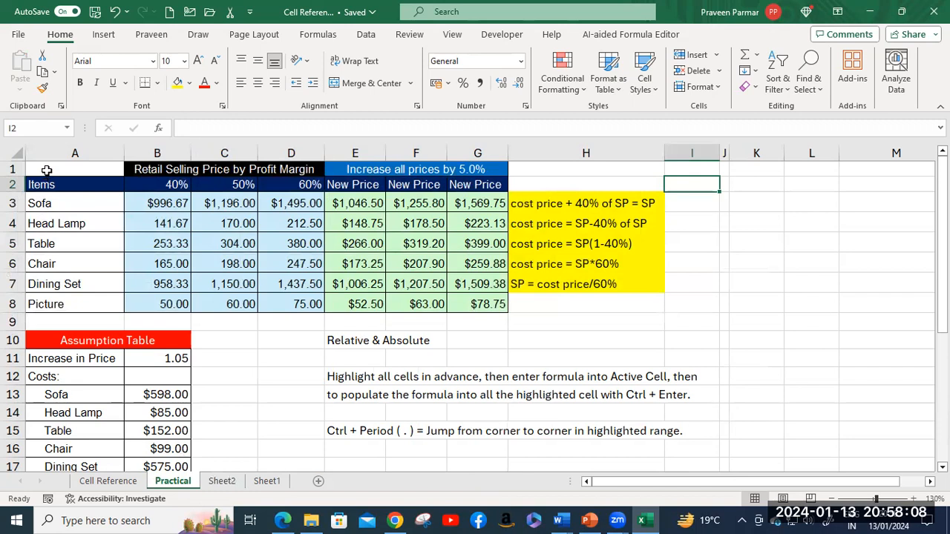
Step: Copy Practical's price and Assumption tables A1:G20 and paste them into Sheet2 at A1
scroll(197, 300, down, 5)
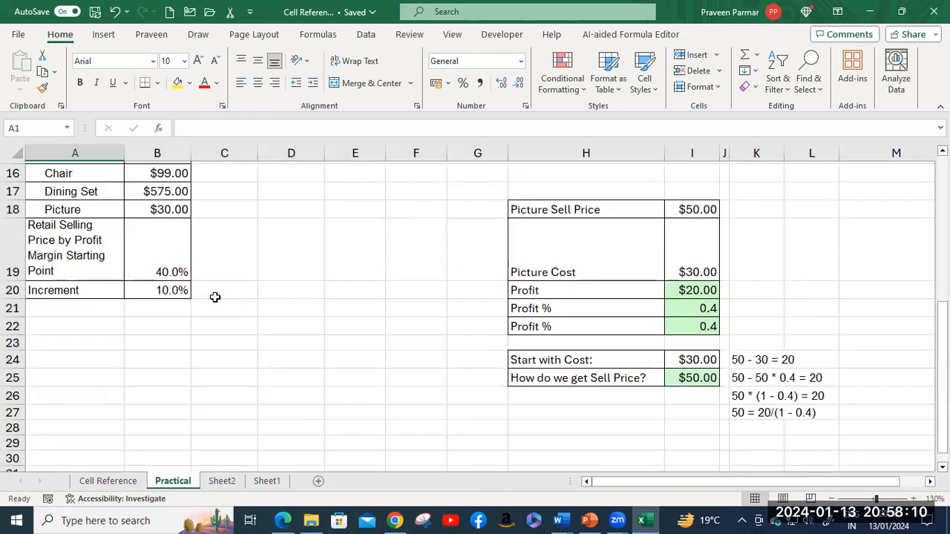
shift+click(480, 295)
scroll(534, 248, up, 3)
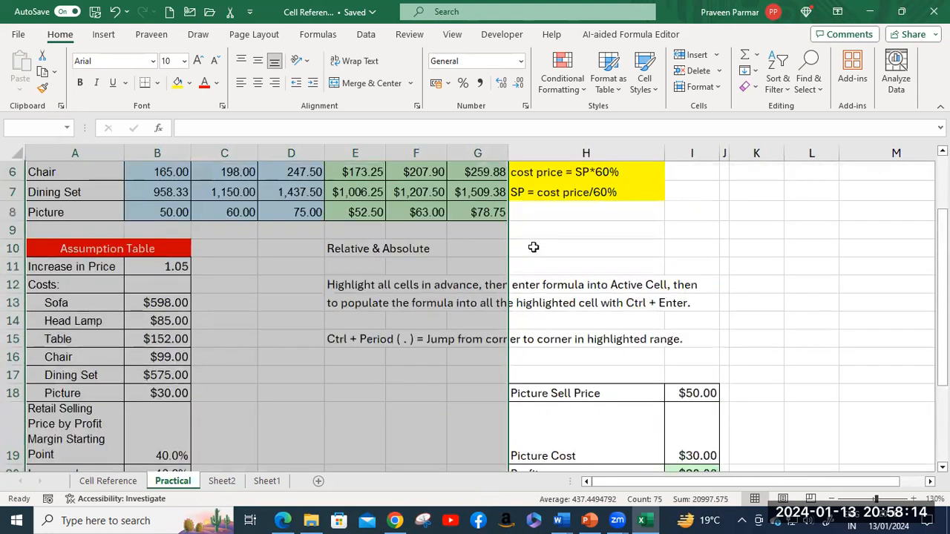
scroll(533, 247, down, 2)
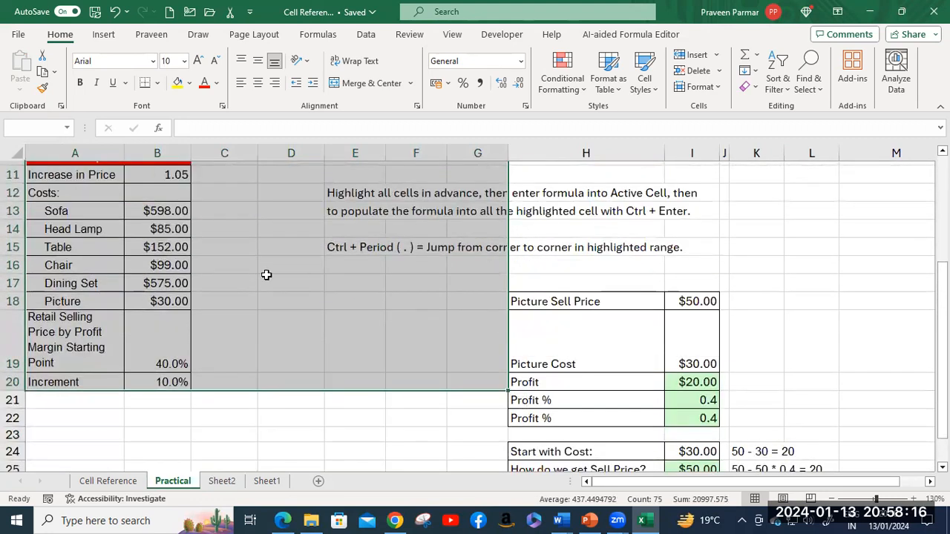
key(ctrl+c)
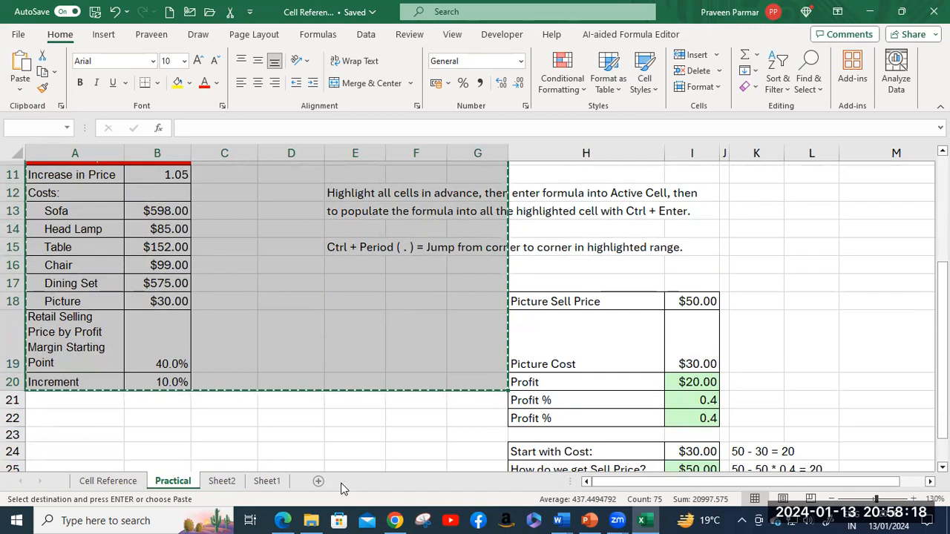
click(223, 481)
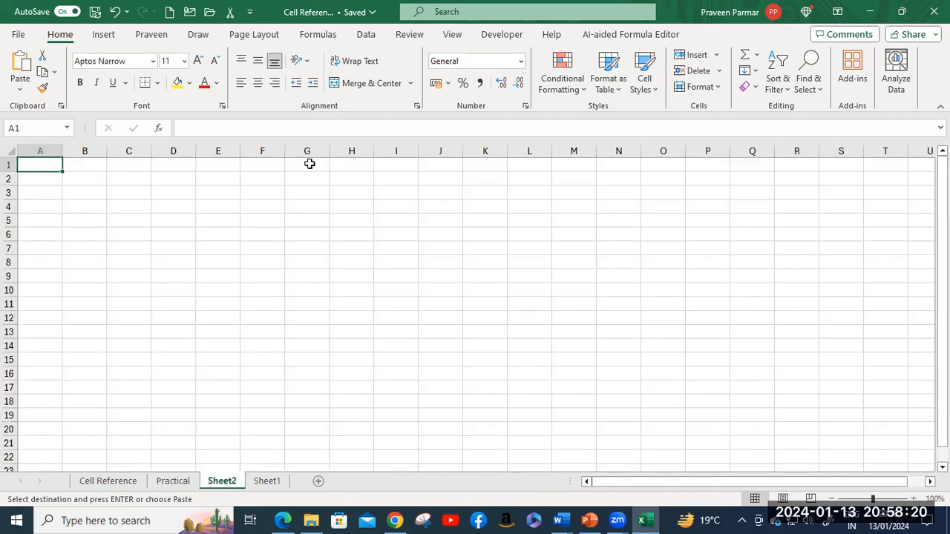
key(Return)
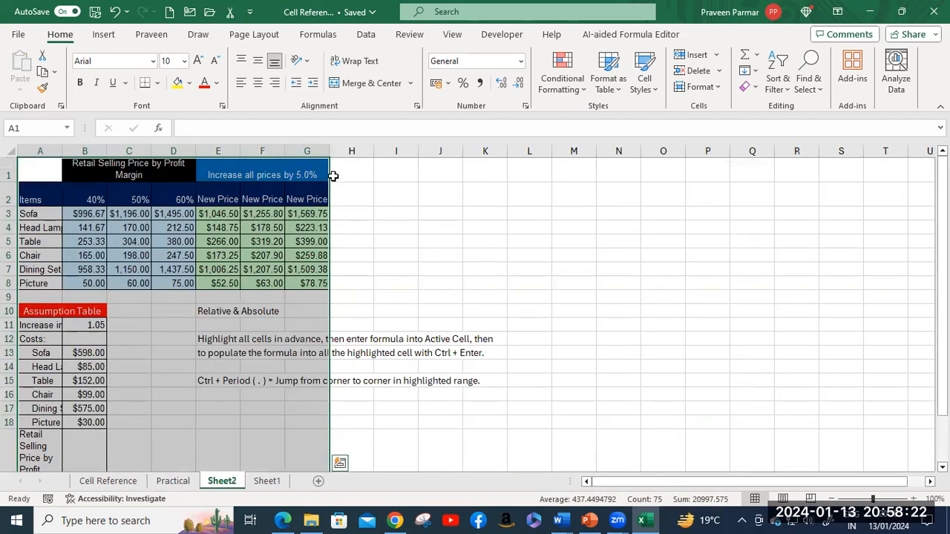
Step: Resize Sheet2 columns A, B, D and G to fit the price table, with D at 12.00
drag(329, 149, 367, 149)
drag(196, 151, 259, 151)
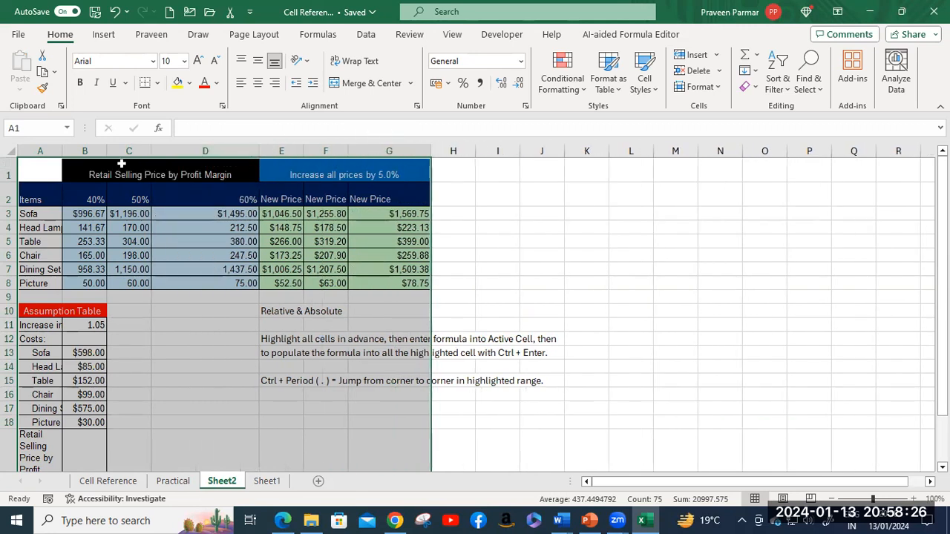
drag(104, 151, 184, 151)
drag(63, 151, 87, 154)
drag(208, 151, 155, 154)
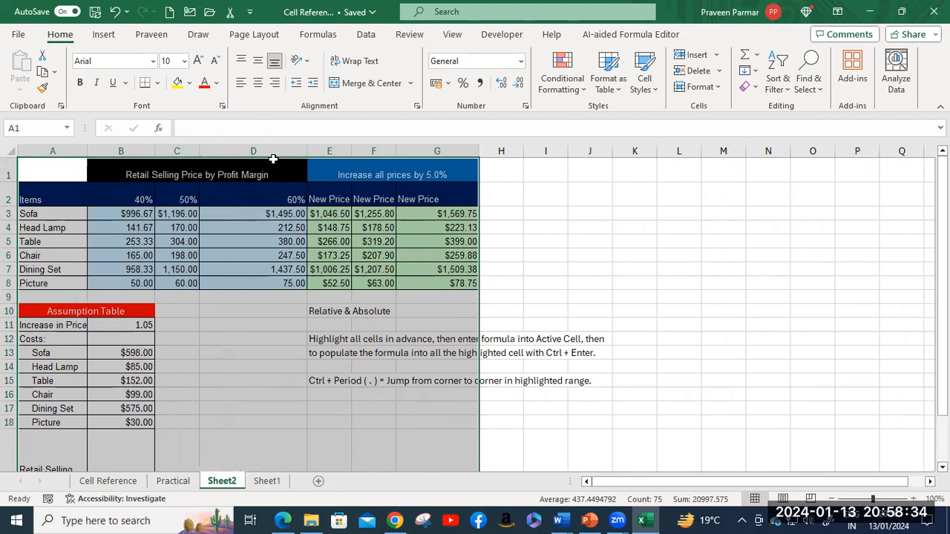
drag(307, 152, 261, 153)
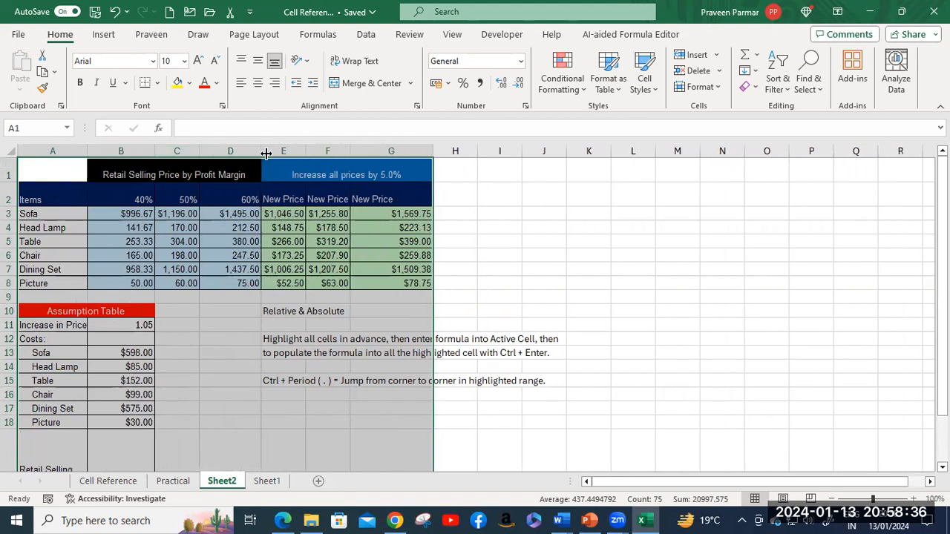
drag(429, 151, 413, 151)
Step: Delete the Relative & Absolute notes in E10:J15
click(208, 377)
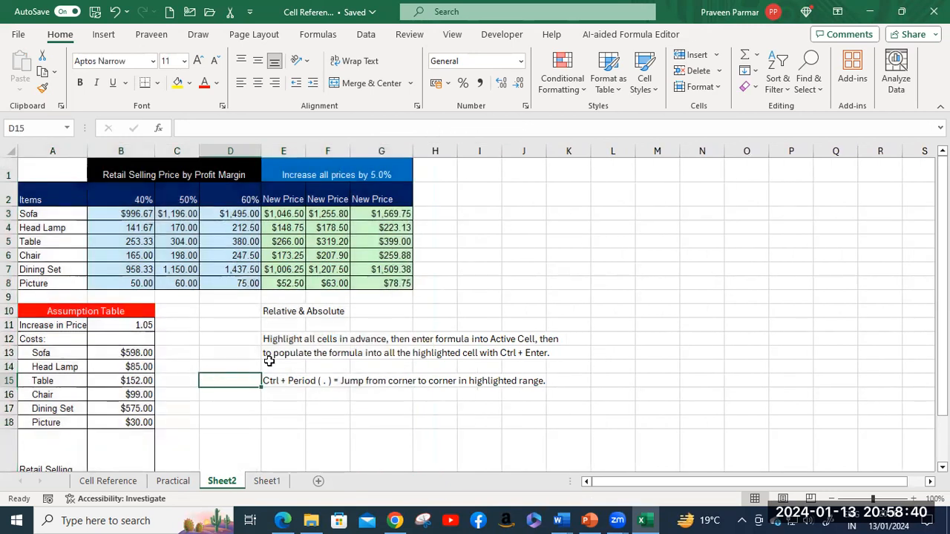
click(291, 312)
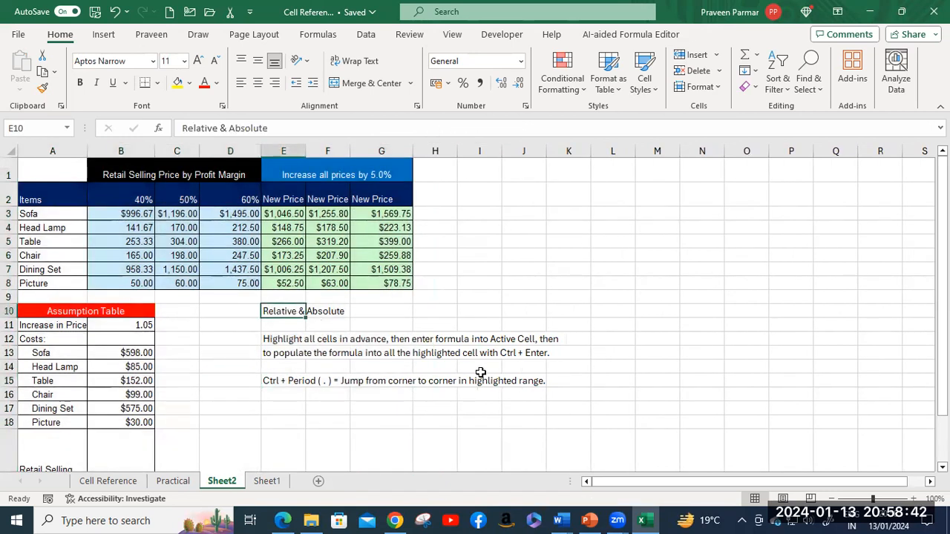
shift+click(524, 379)
key(Delete)
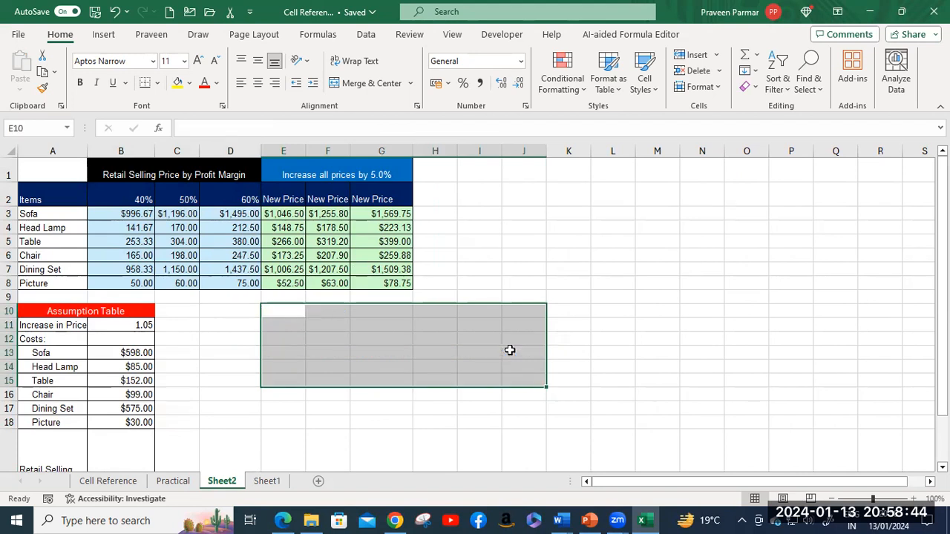
click(484, 336)
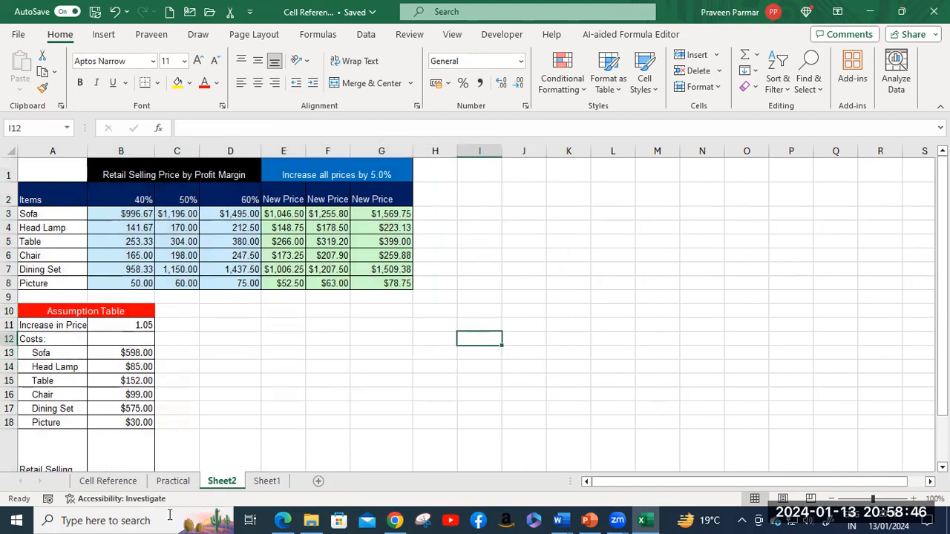
Step: Copy the five yellow cost-price notes in H3:H7 on the Practical sheet
click(173, 481)
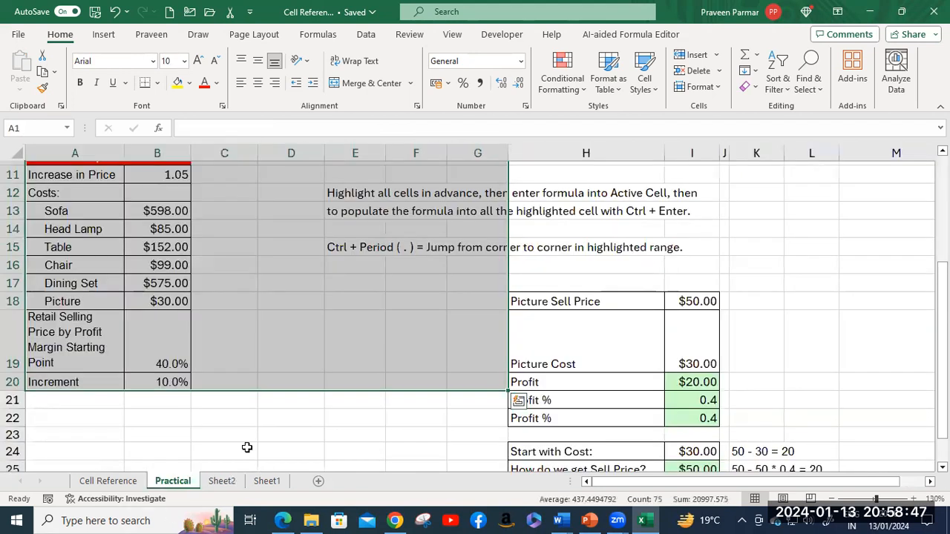
click(577, 304)
scroll(577, 304, up, 2)
scroll(577, 303, up, 1)
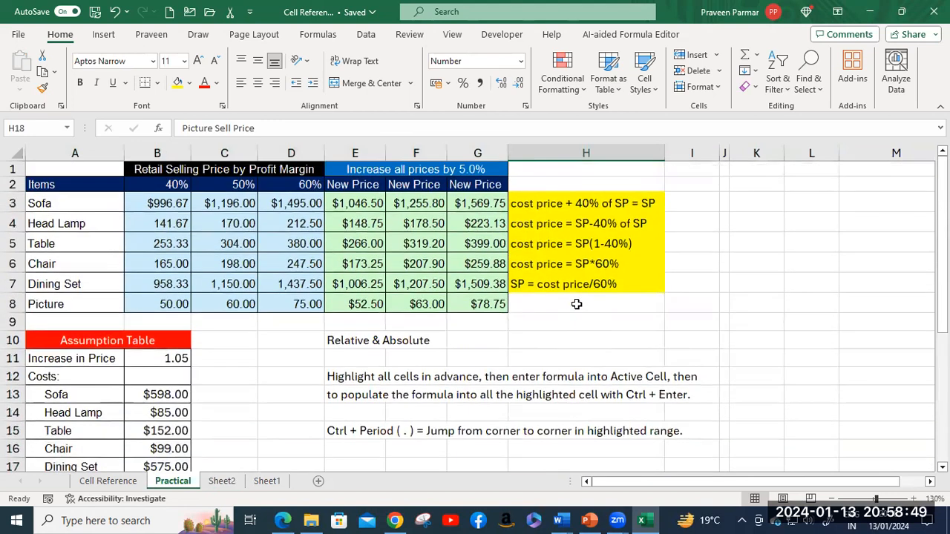
click(524, 206)
shift+click(632, 280)
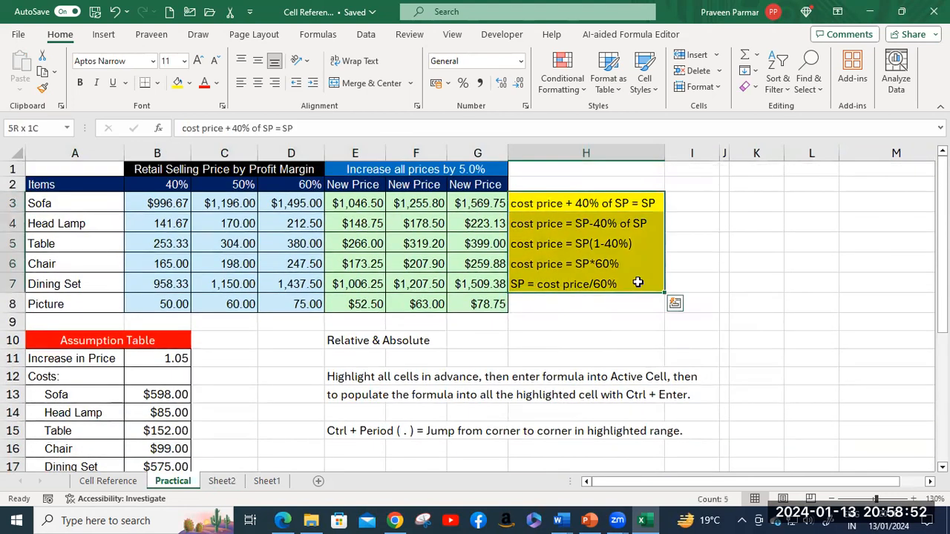
key(ctrl+c)
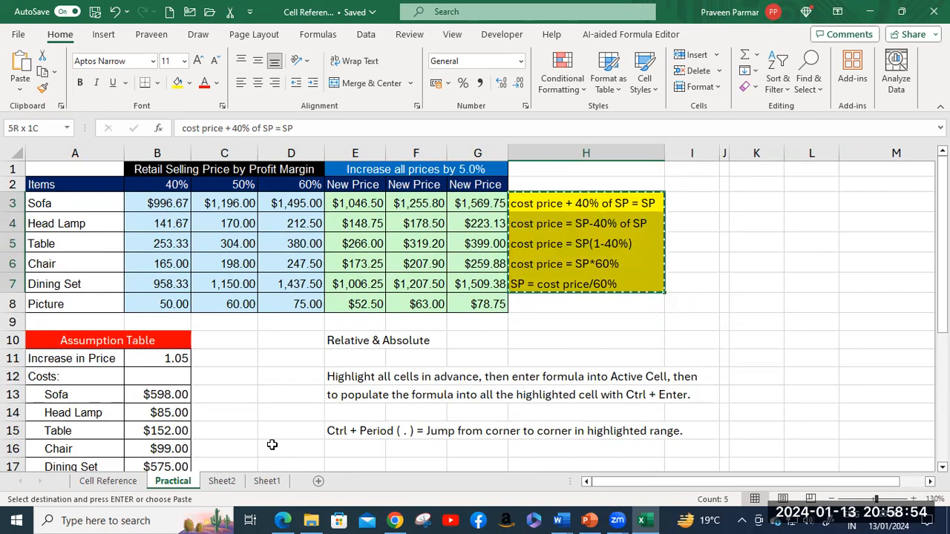
Step: Paste the notes into Sheet2's J2:J6 and auto-fit column J
click(223, 482)
click(524, 194)
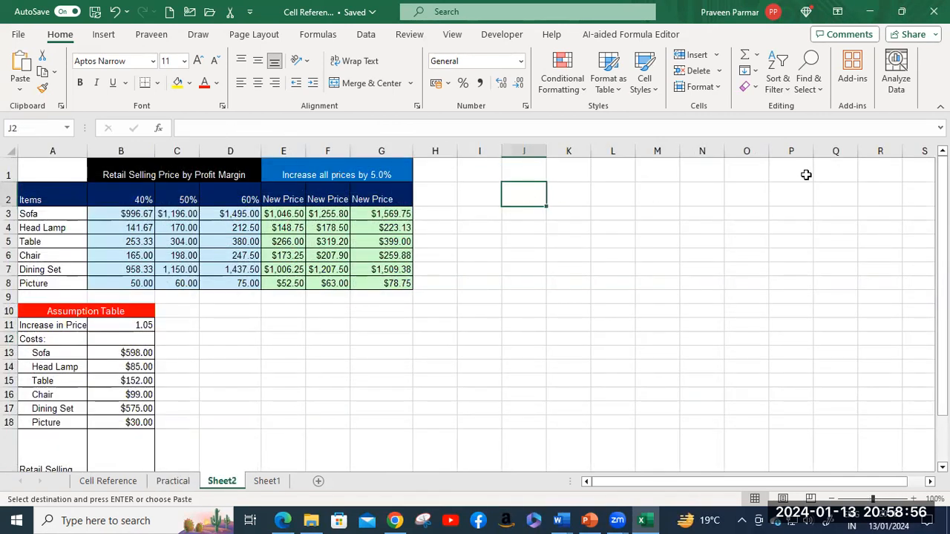
key(ctrl+v)
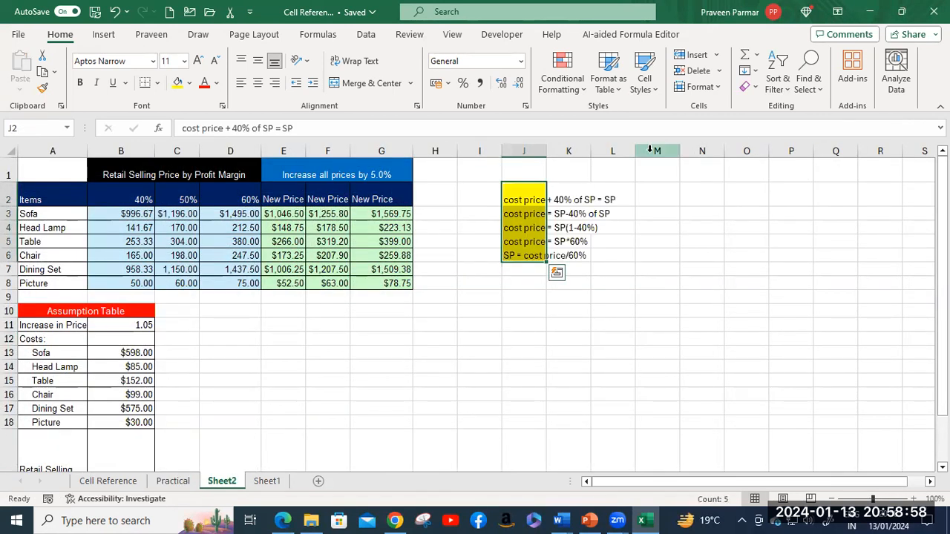
double_click(547, 151)
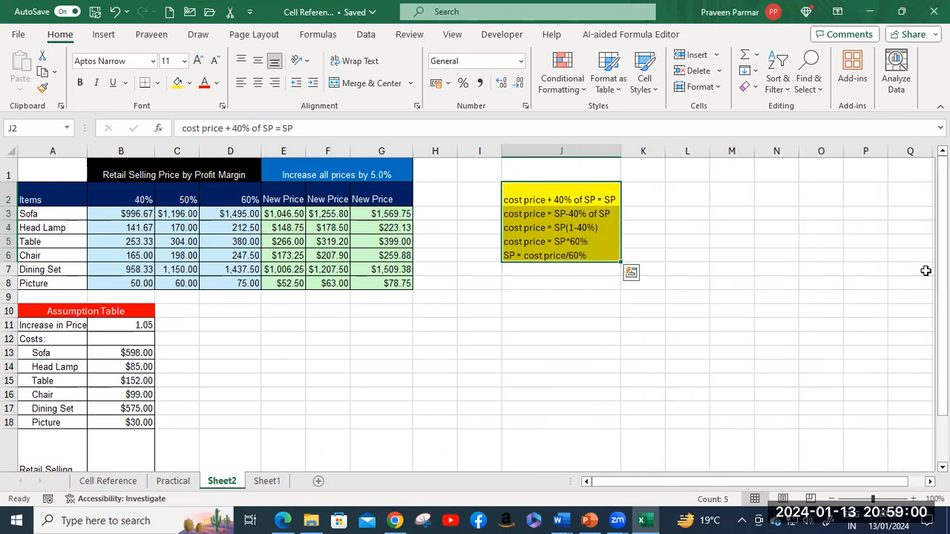
click(866, 282)
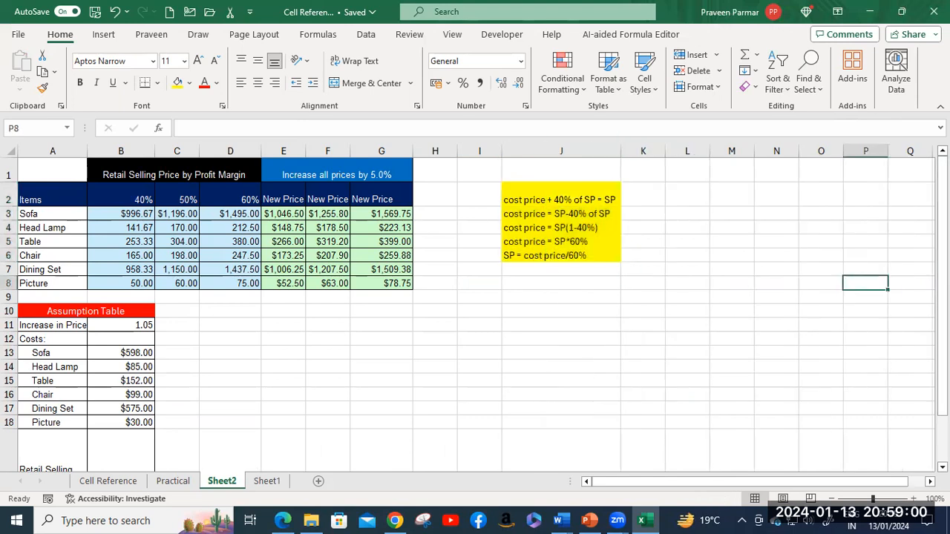
Step: Delete all 40%, 50%, 60% and New Price values in B3:G8 of Sheet2
click(137, 214)
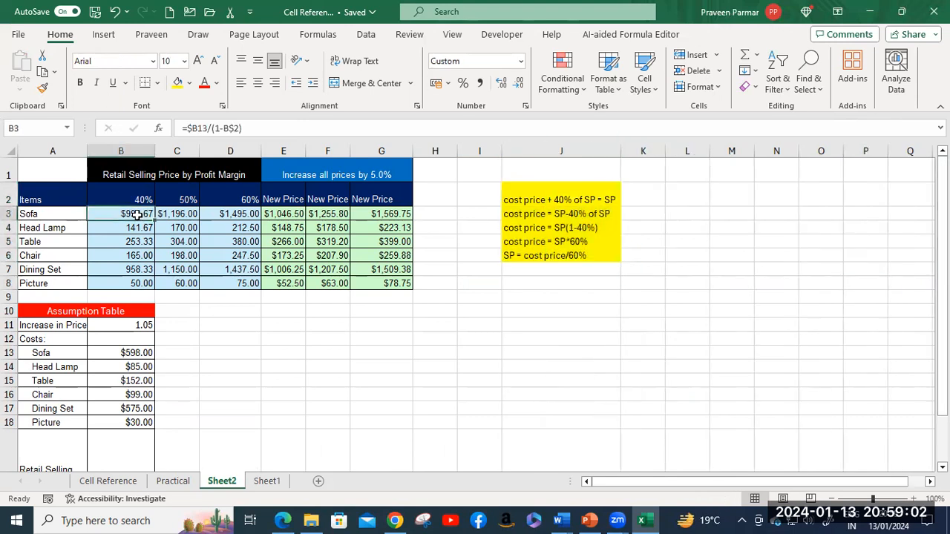
shift+click(392, 284)
key(Delete)
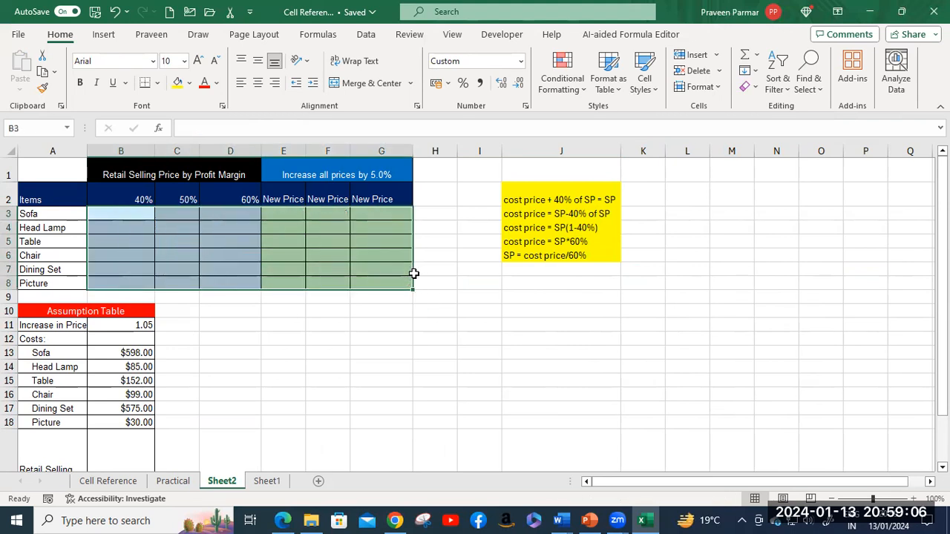
click(110, 216)
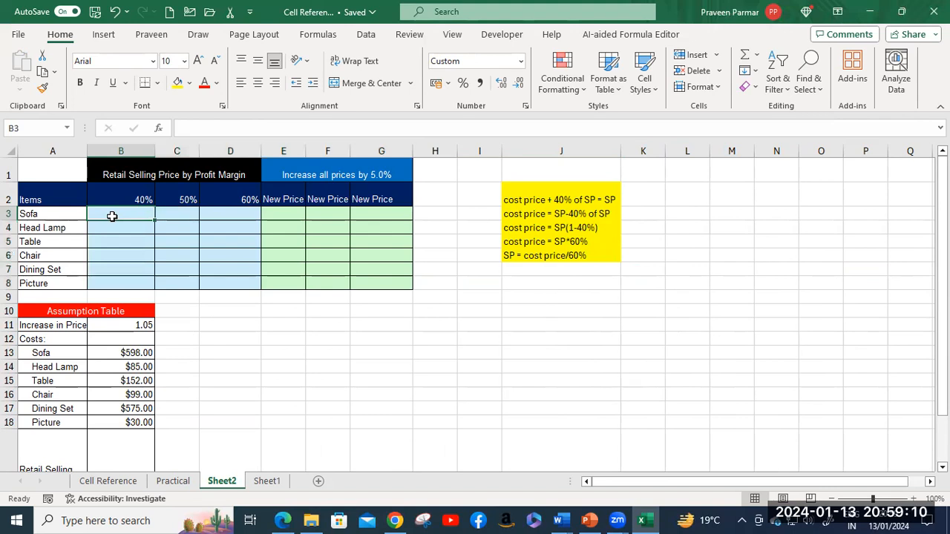
scroll(82, 325, down, 1)
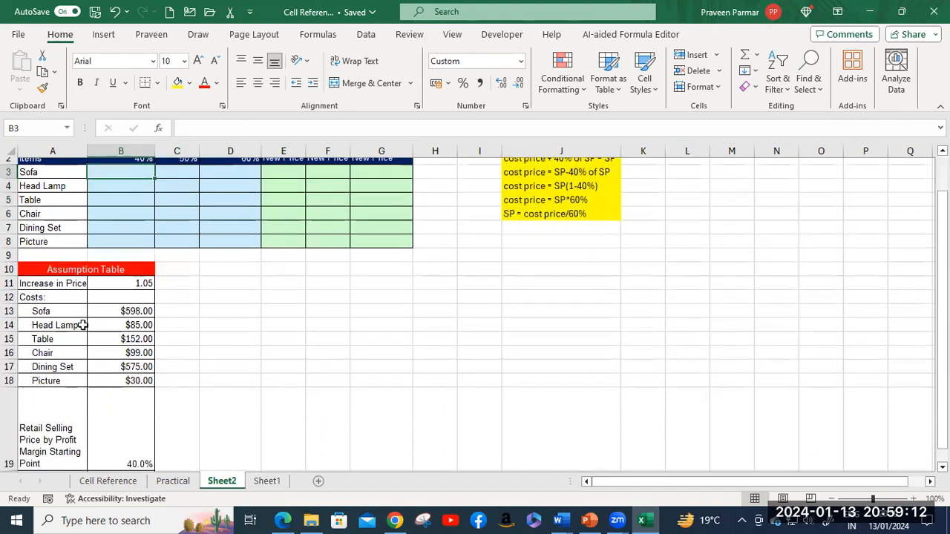
scroll(81, 326, up, 1)
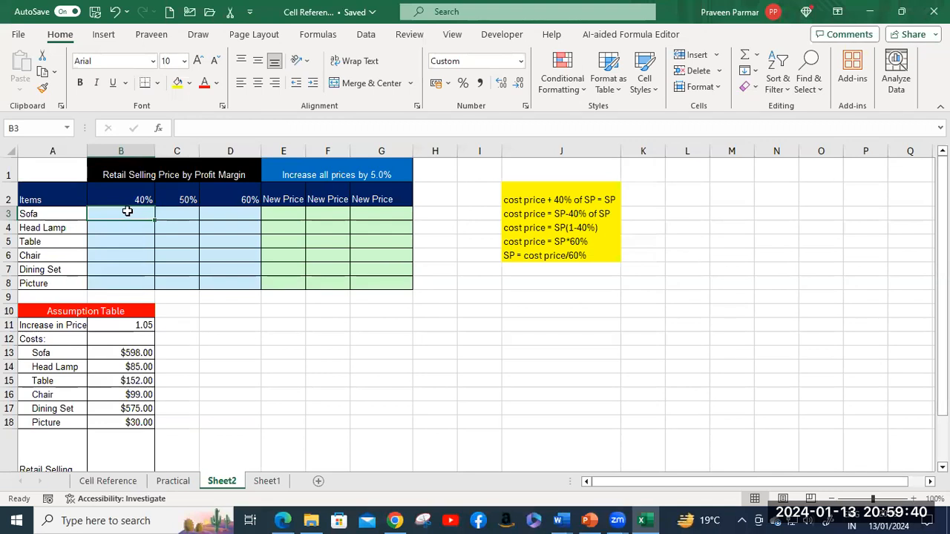
click(188, 213)
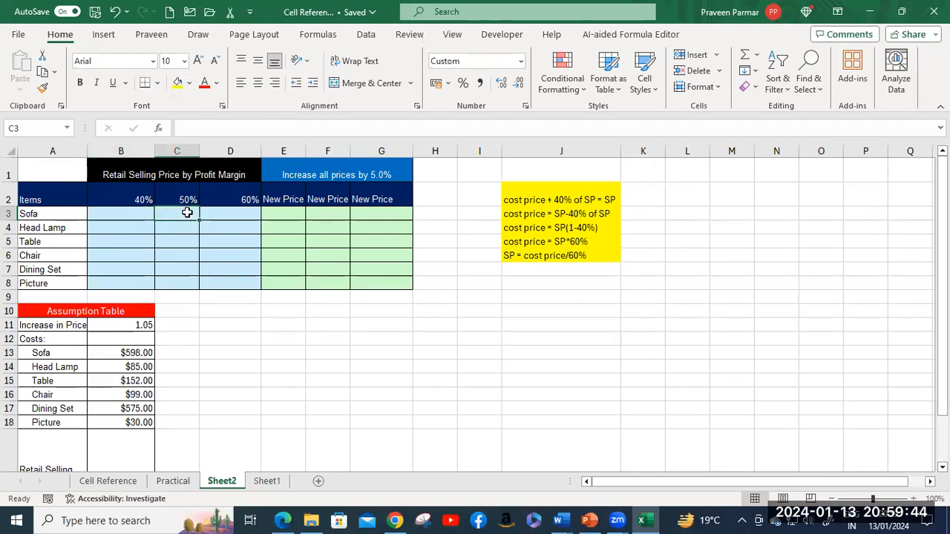
click(232, 214)
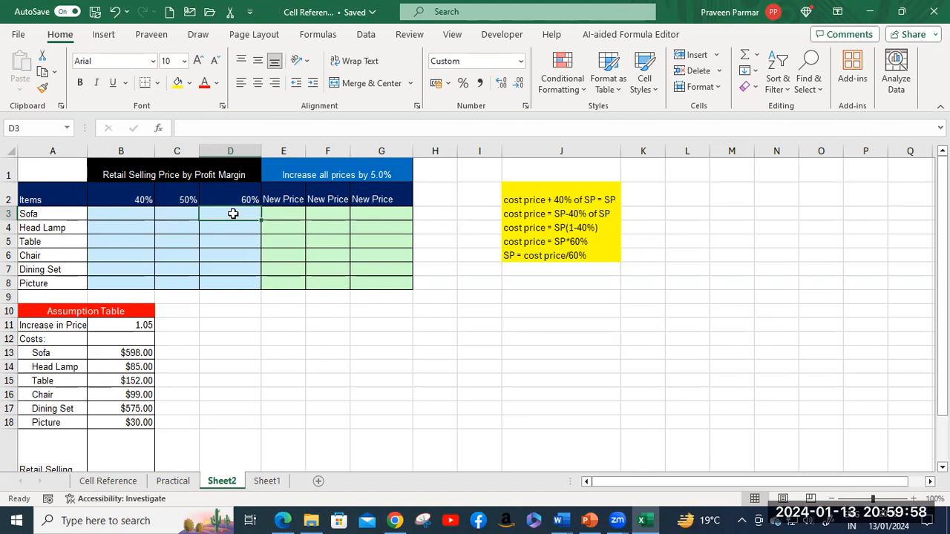
click(571, 199)
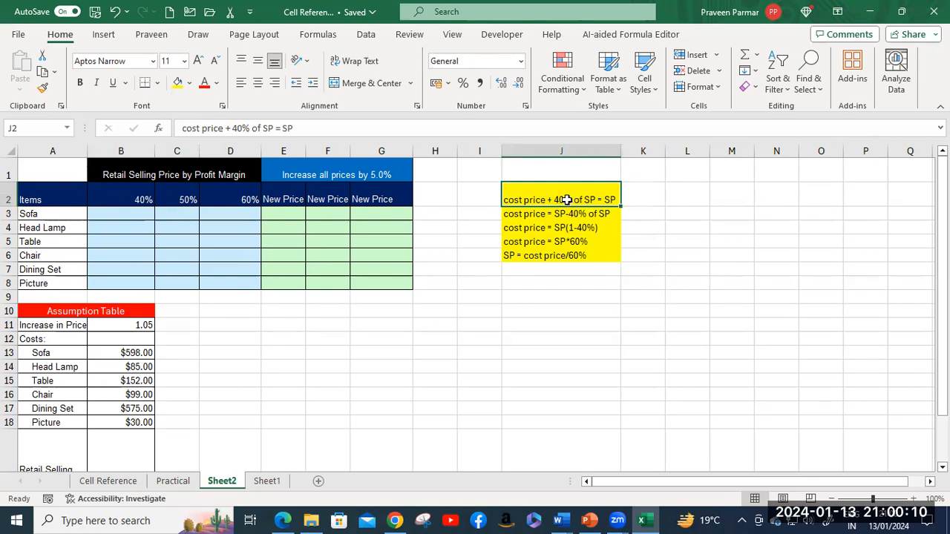
scroll(567, 200, up, 1)
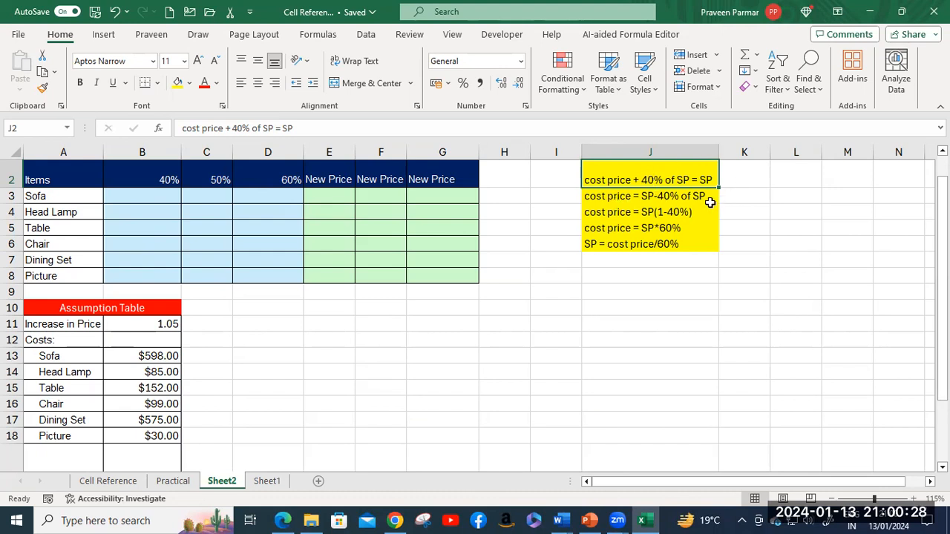
click(657, 200)
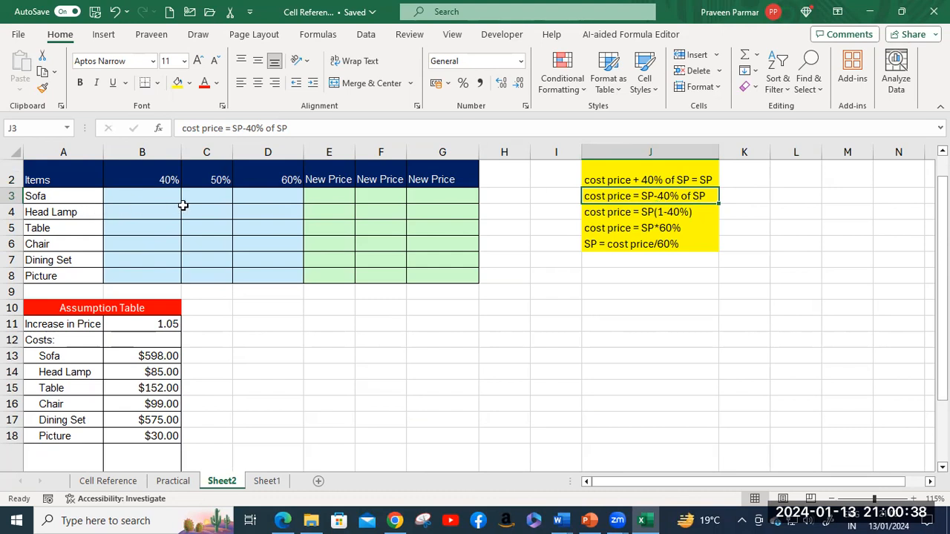
scroll(183, 205, up, 1)
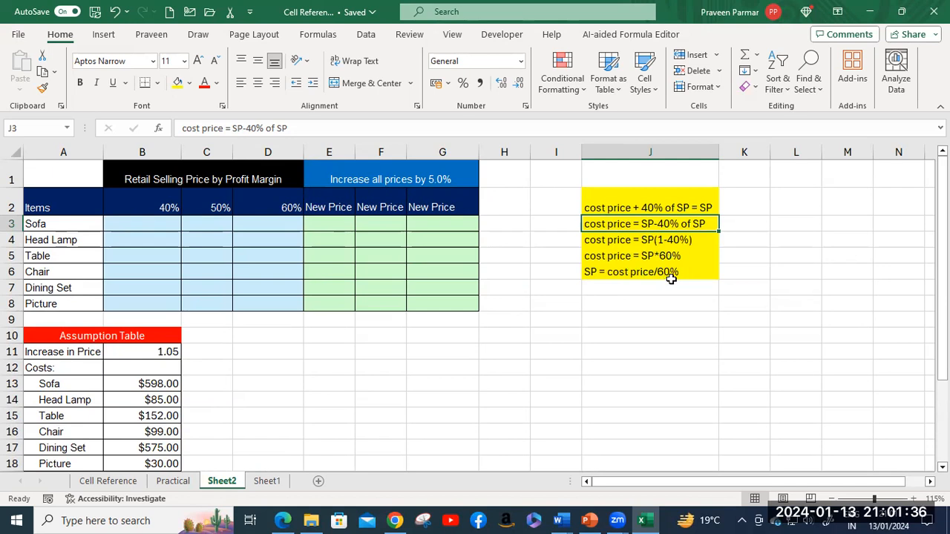
Step: Start the formula =B13/(1-B2 in B3 for the Sofa 40% price
click(160, 226)
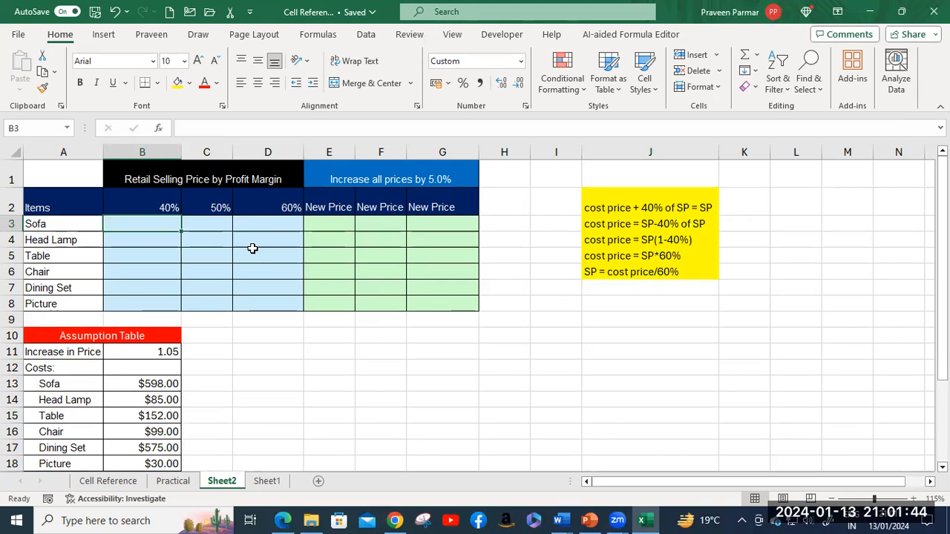
text(=)
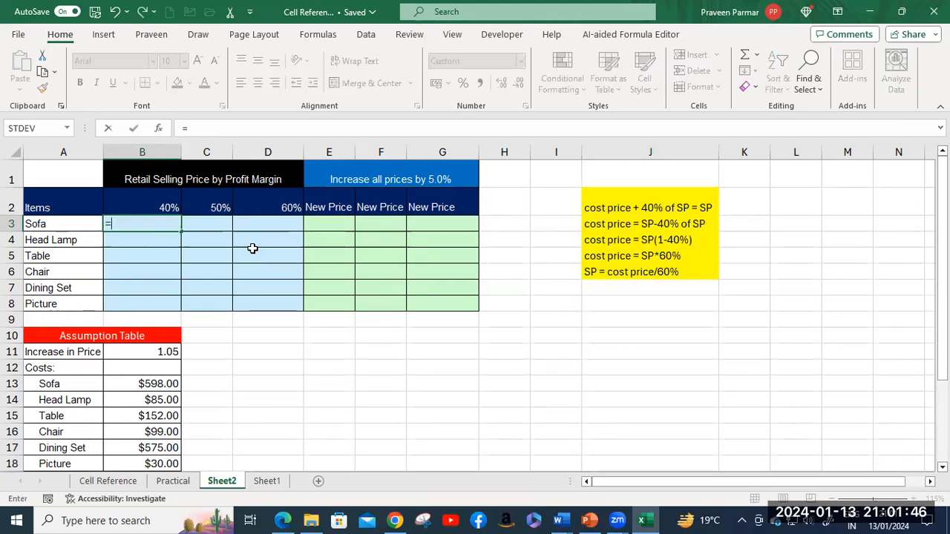
click(132, 384)
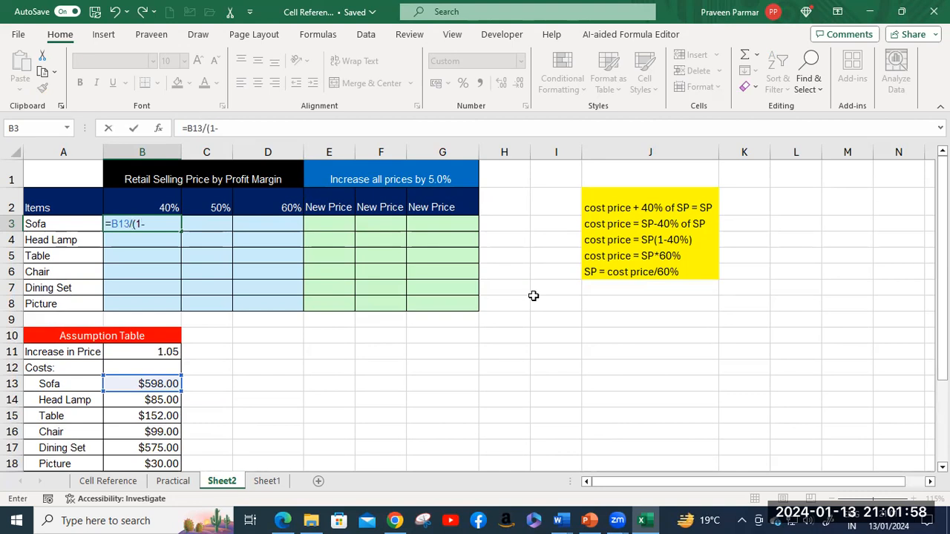
click(155, 203)
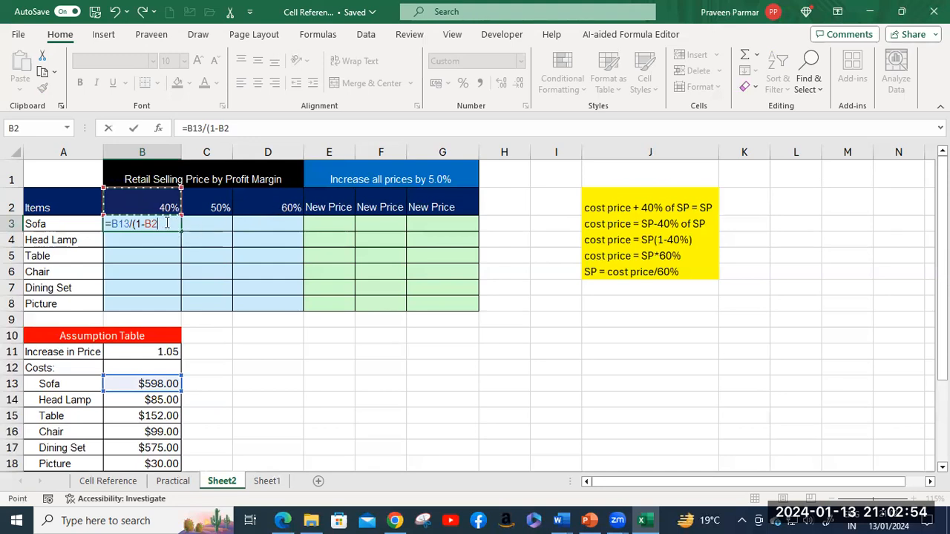
Step: Finish B3 as =$B13/(1-B$2) with mixed references, showing $996.67 for the Sofa at 40%
key(F4)
key(F4)
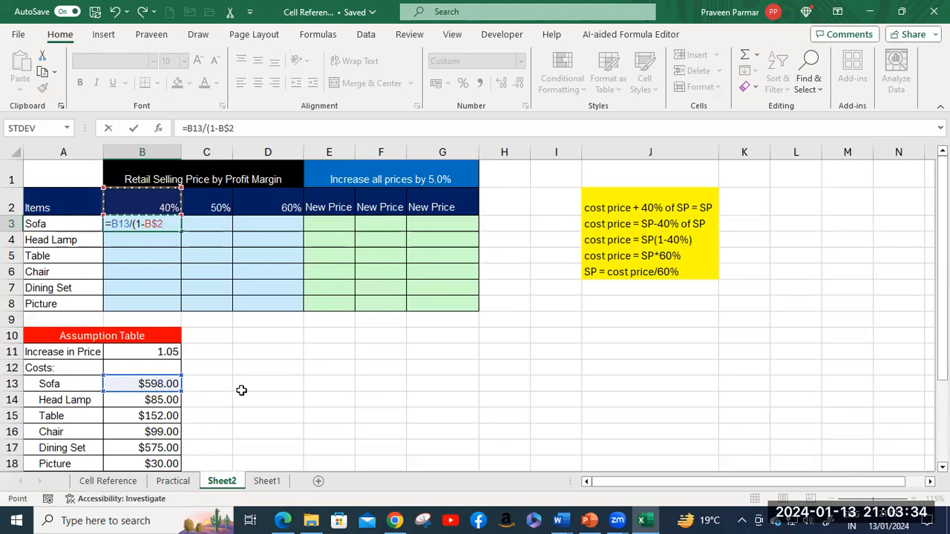
click(130, 224)
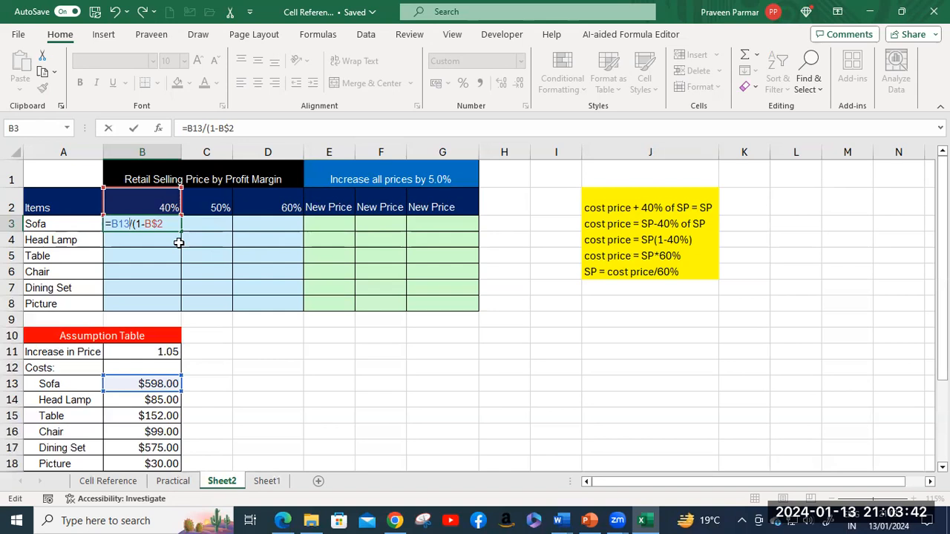
key(F4)
key(F4)
key(F4)
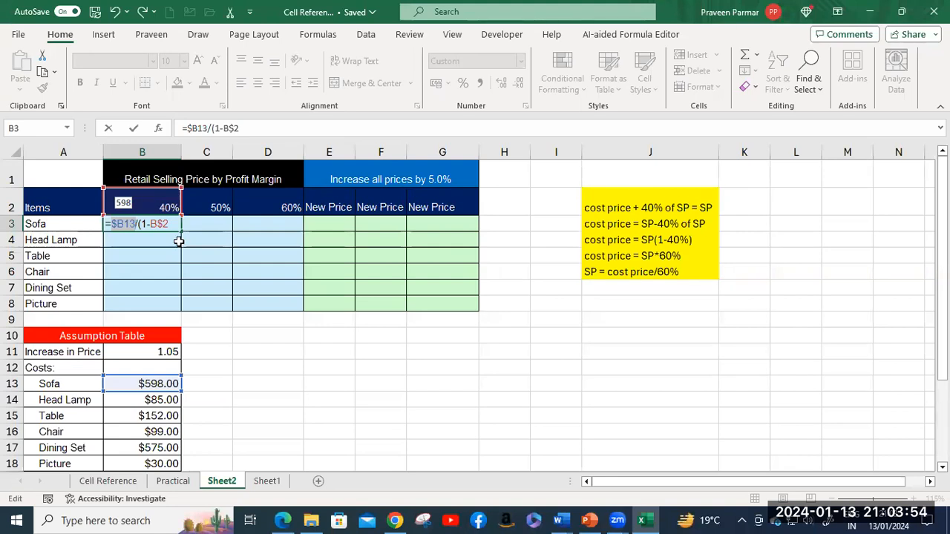
click(174, 225)
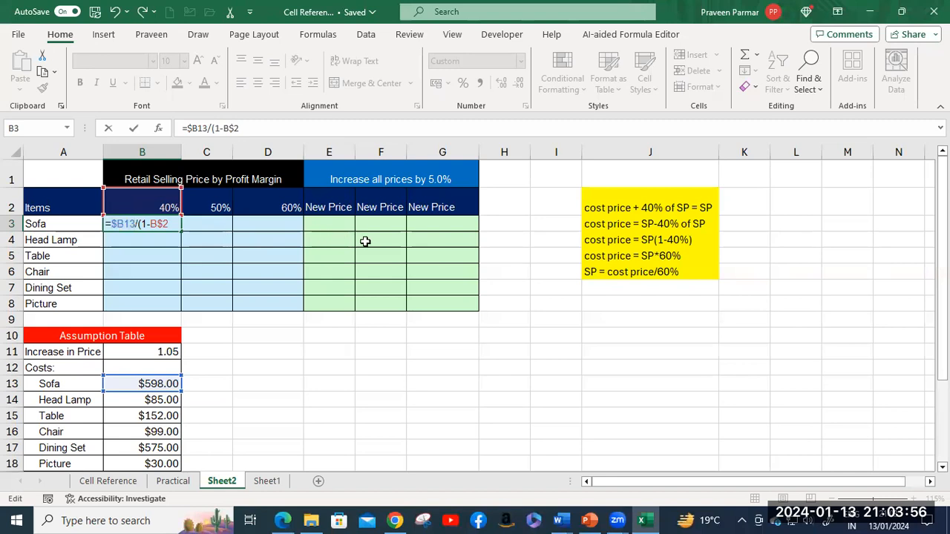
text())
key(Return)
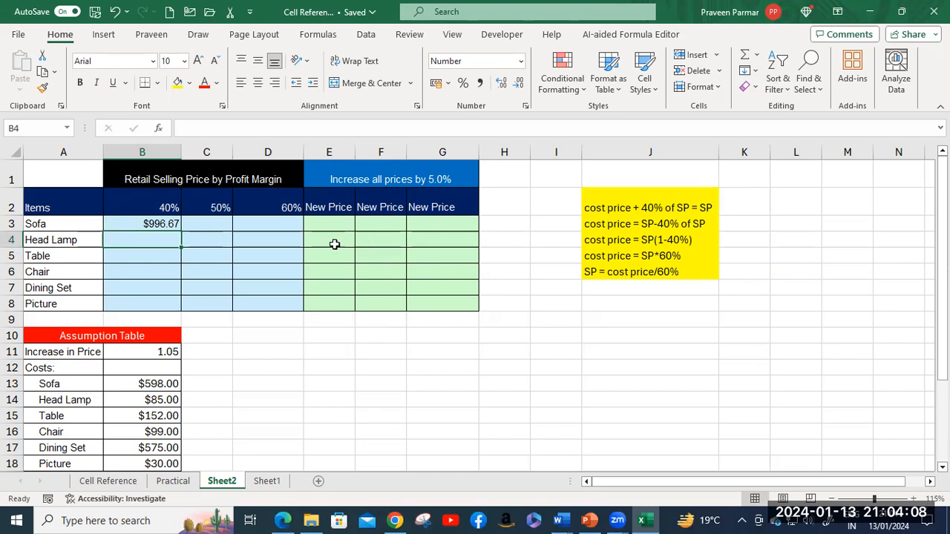
Step: Check B3's formula =$B13/(1-B$2) and confirm it unchanged
click(160, 223)
double_click(160, 224)
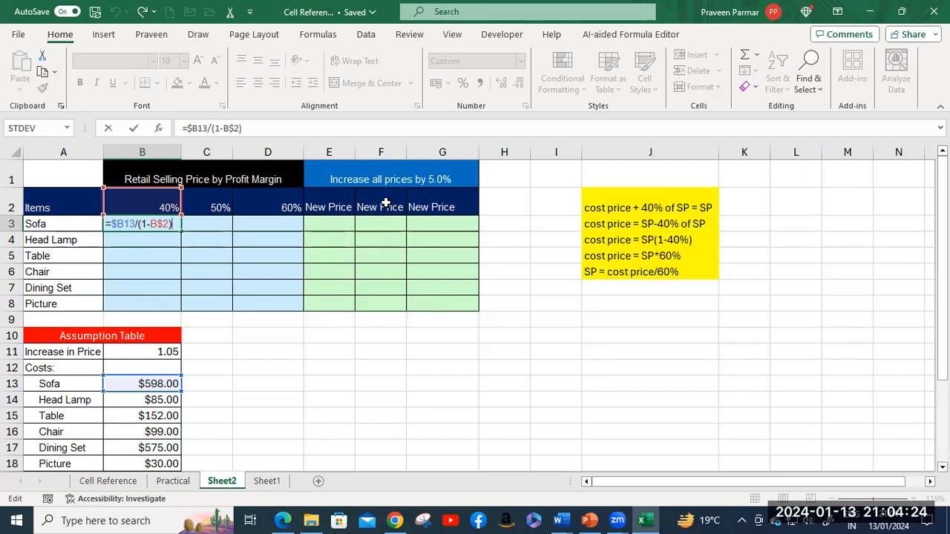
key(Return)
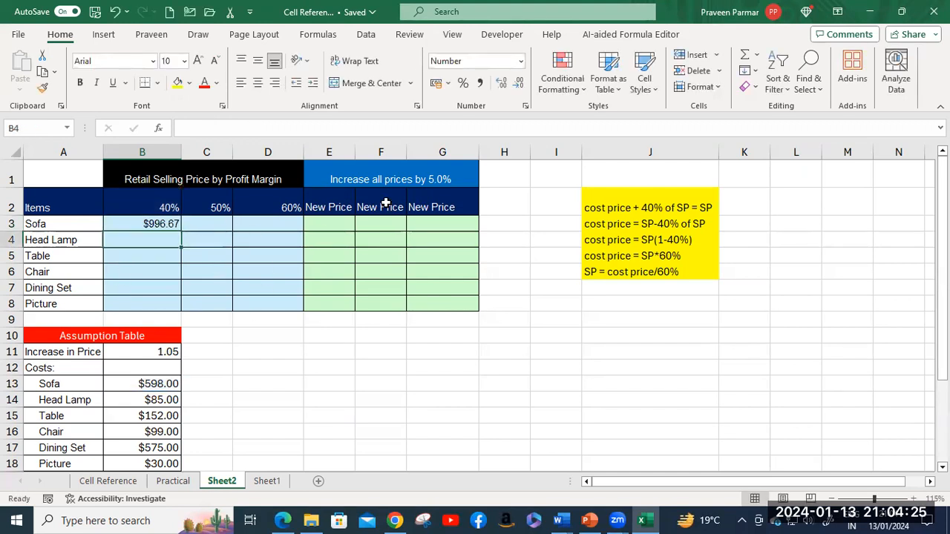
Step: Fill the B3 formula across the margin block, then clear B3:D8 back to empty
click(163, 221)
drag(180, 230, 304, 315)
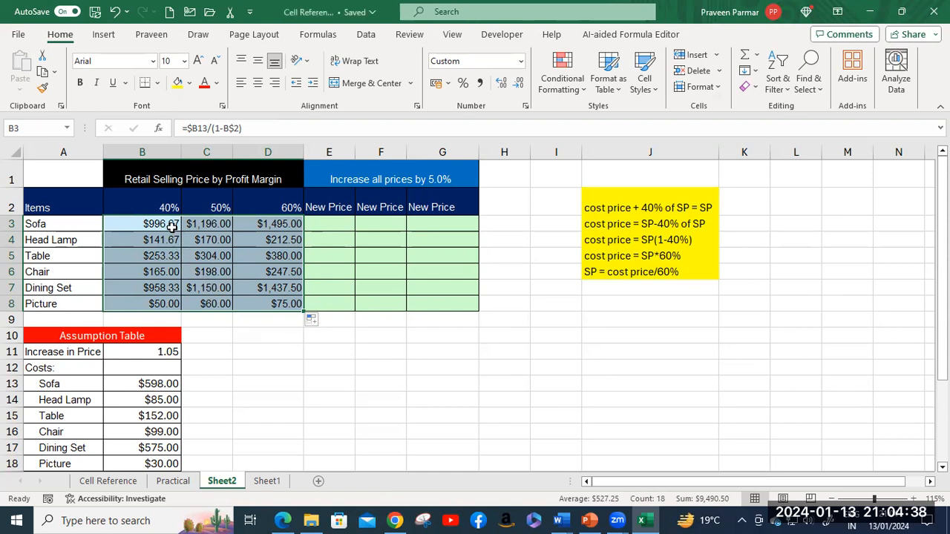
key(Delete)
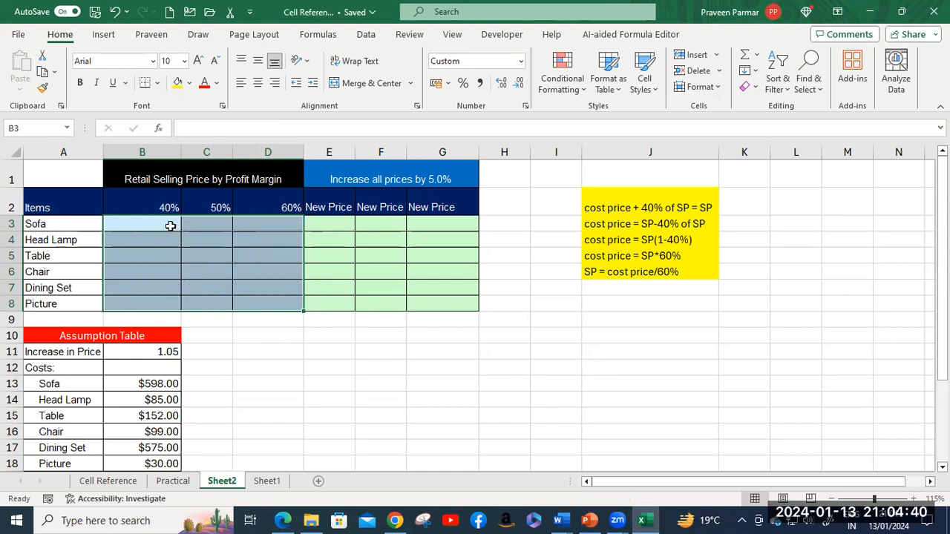
click(170, 226)
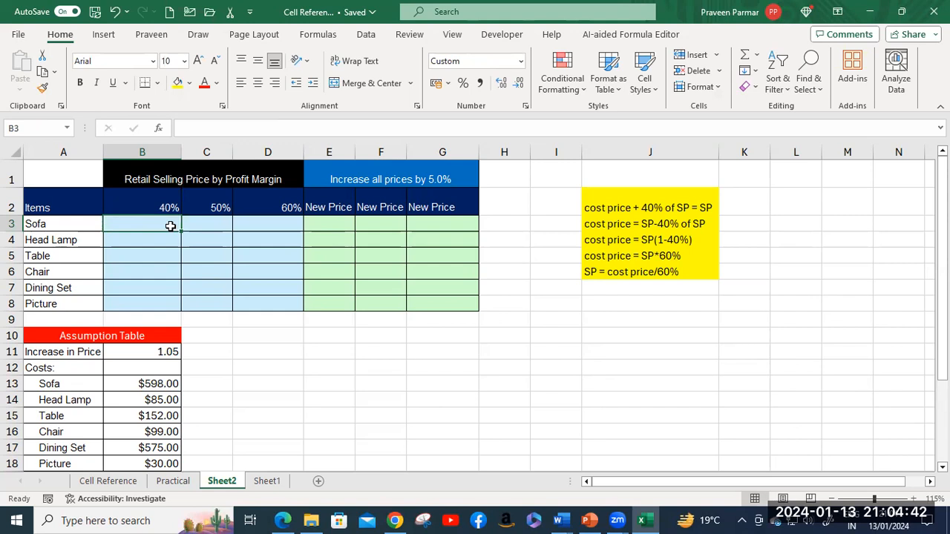
Step: Enter =$B13*(1-B$2) into all of B3:D8 at once, giving Sofa $358.80, $299.00, $239.20
drag(170, 226, 266, 296)
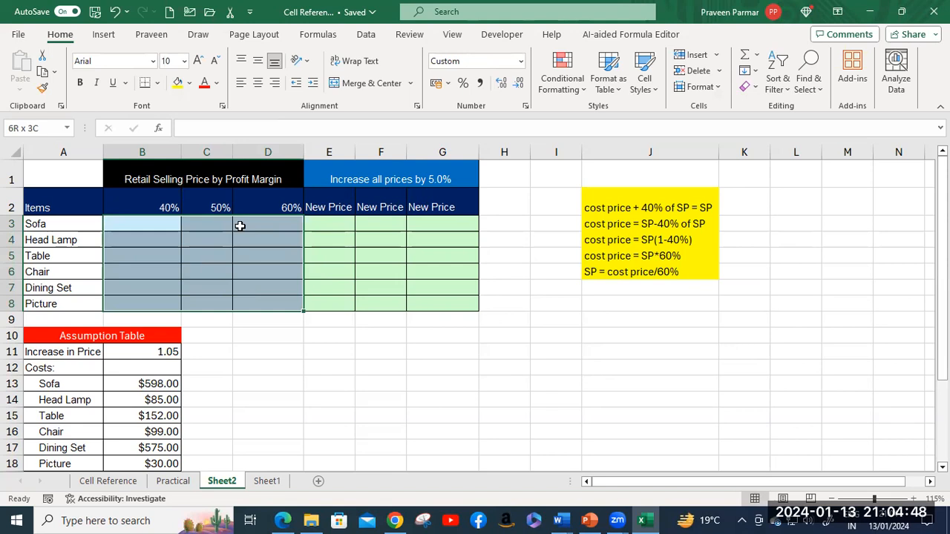
text(=)
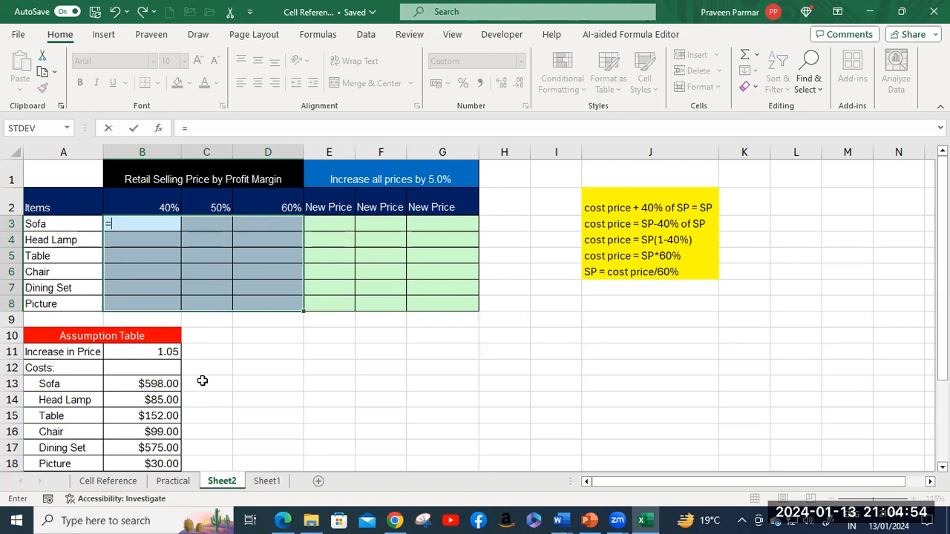
click(150, 384)
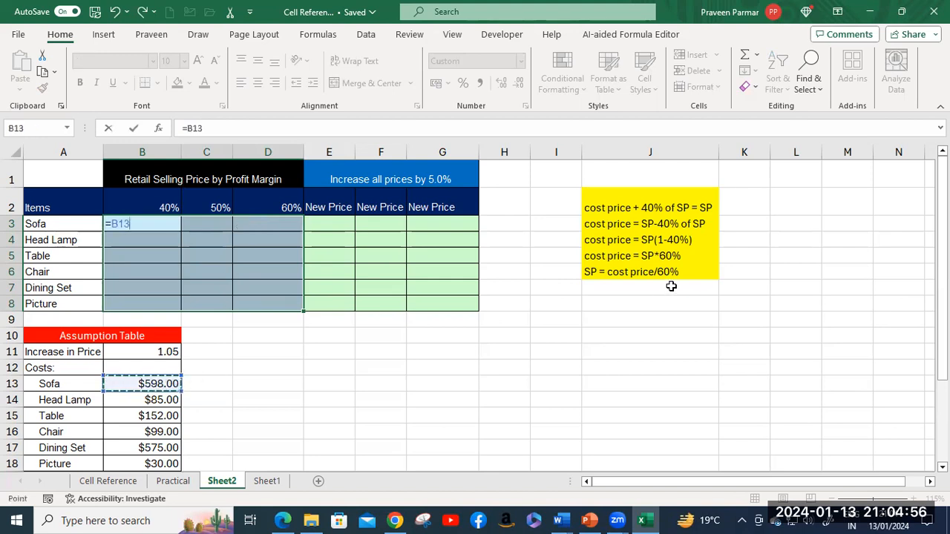
key(F4)
key(F4)
key(F4)
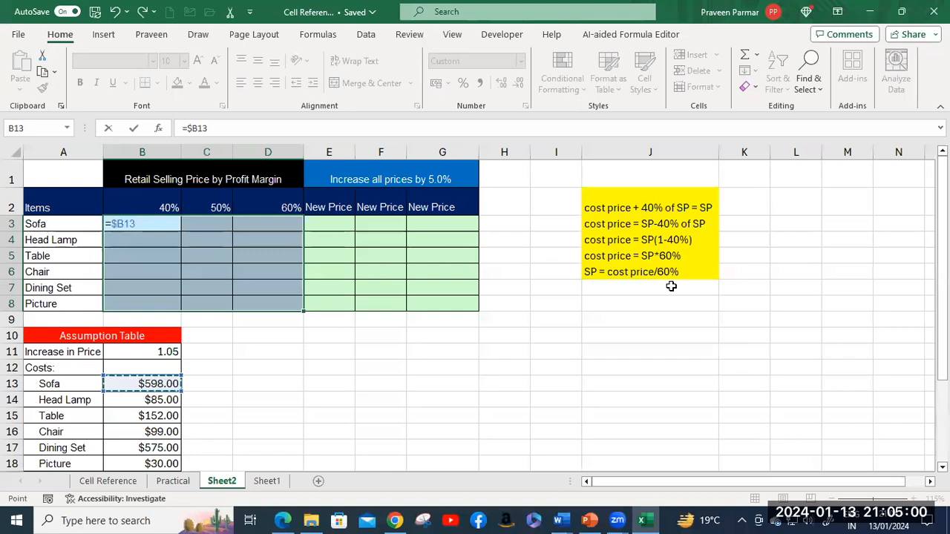
text(*)
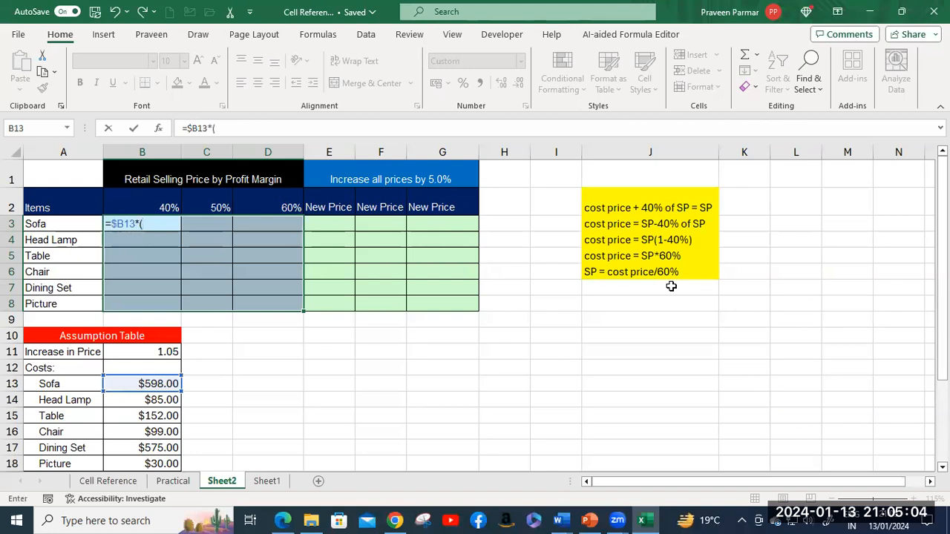
text((1-)
click(172, 208)
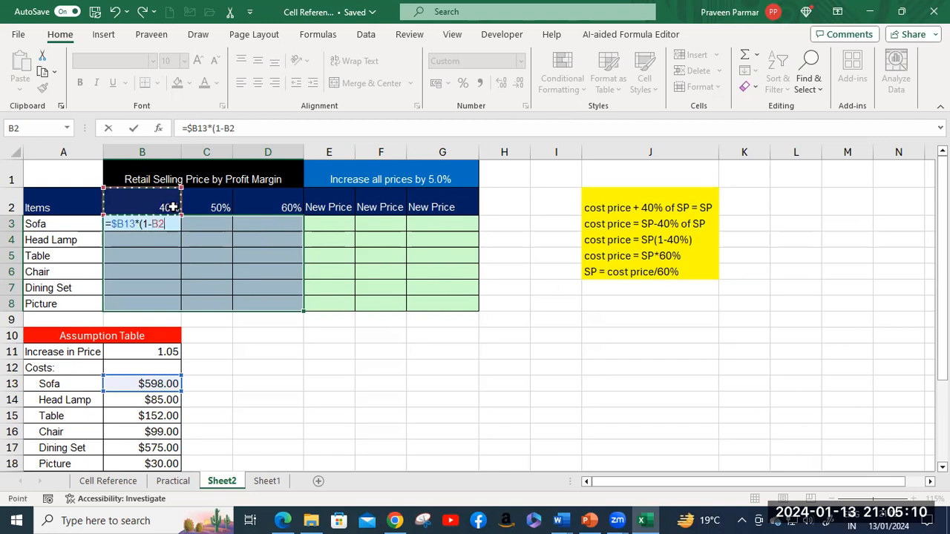
key(F4)
key(F4)
text())
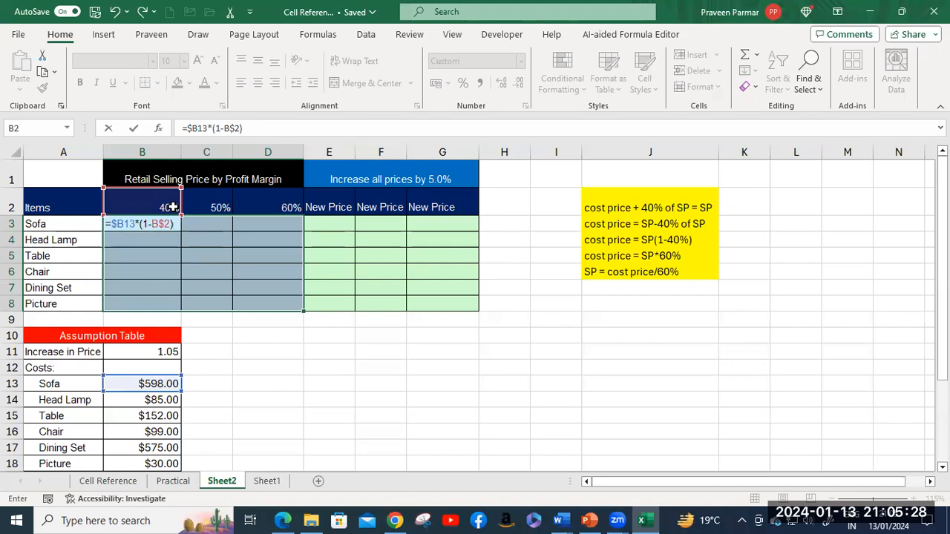
key(ctrl+Return)
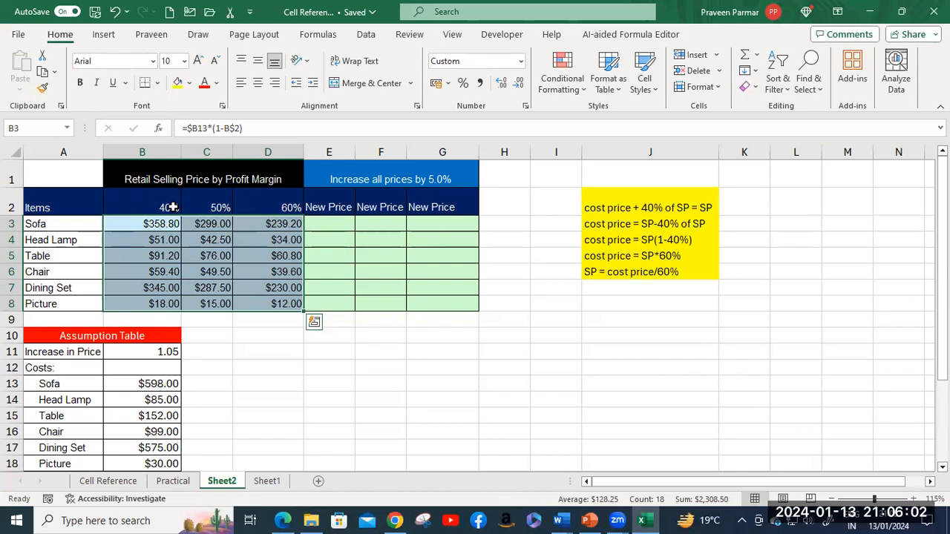
Step: Check the 1.05 Increase in Price factor in B11, then select the New Price block E3:G8
click(334, 227)
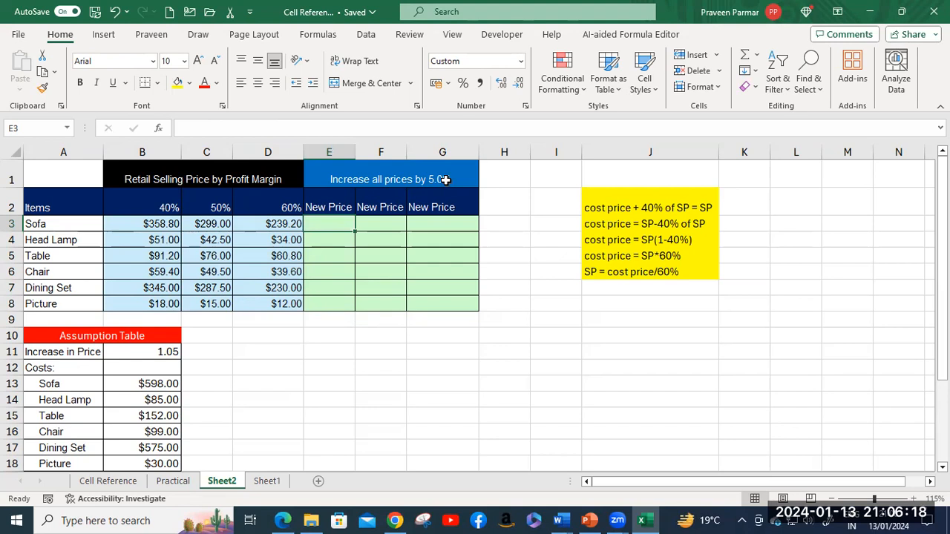
click(154, 353)
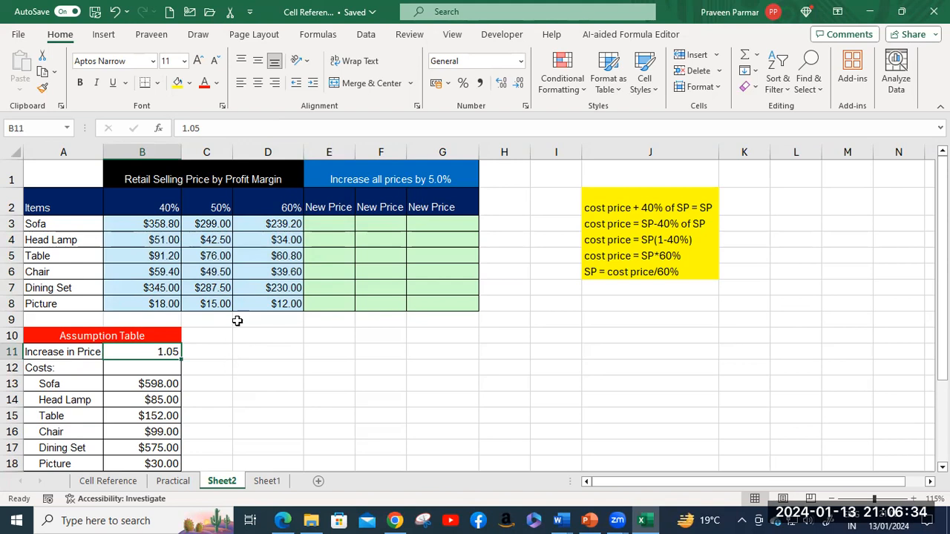
click(330, 218)
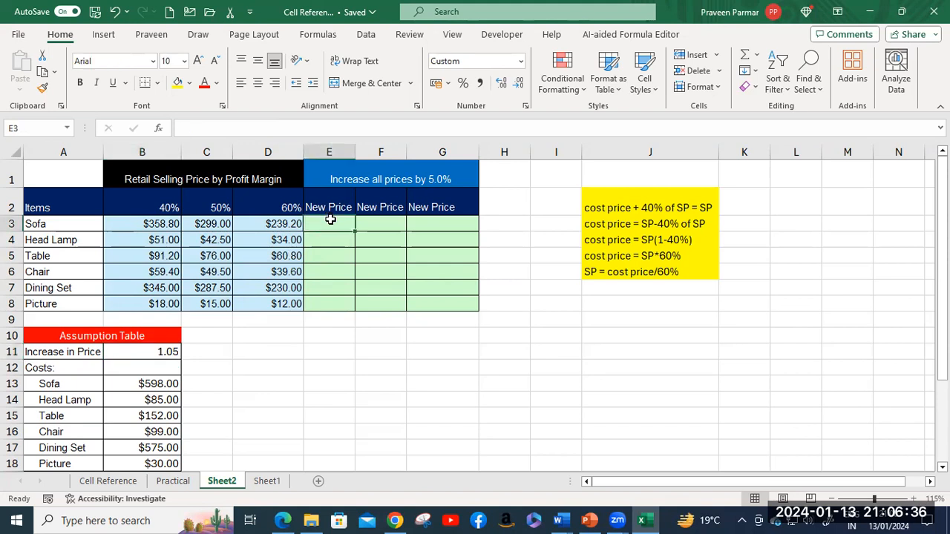
shift+click(459, 304)
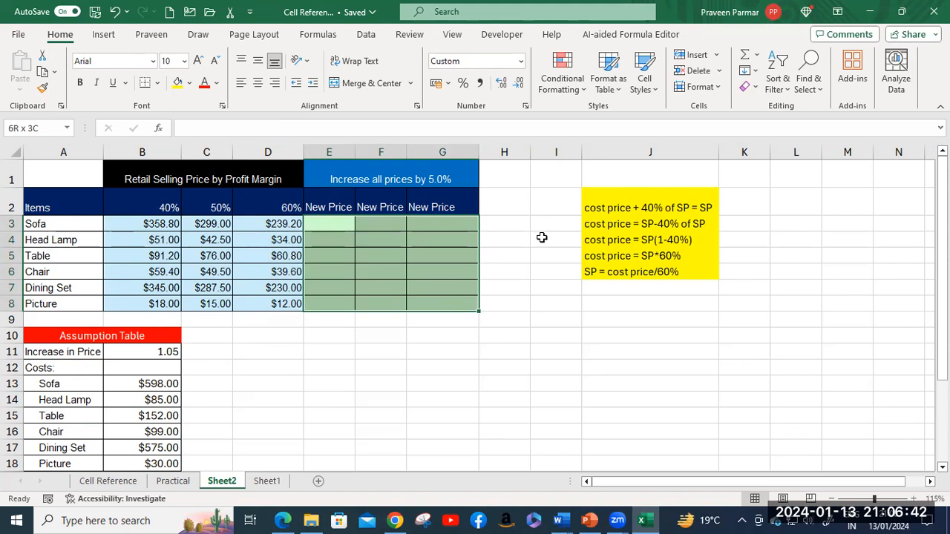
Step: Enter =B3*$B$11 across E3:G8, raising each margin price 5% (Sofa $376.74 down to Picture $12.60)
text(=)
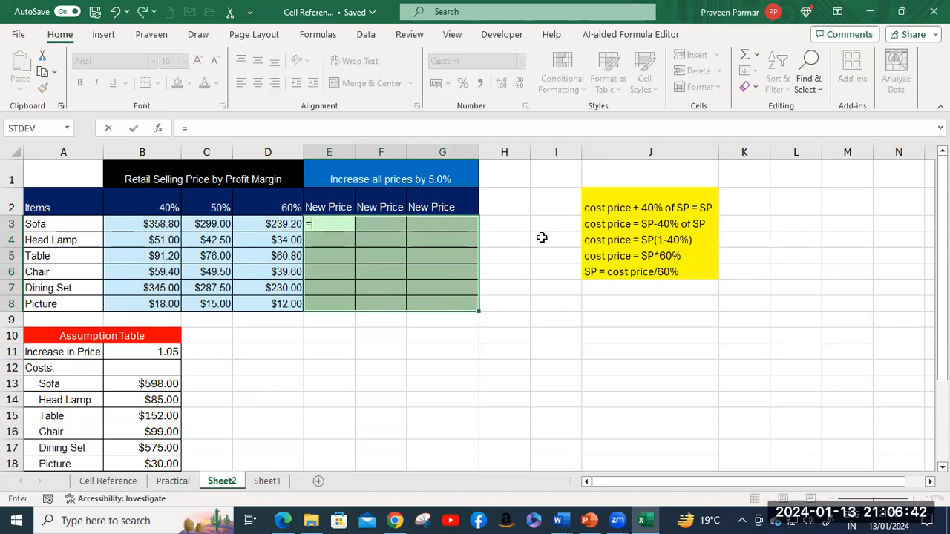
click(152, 229)
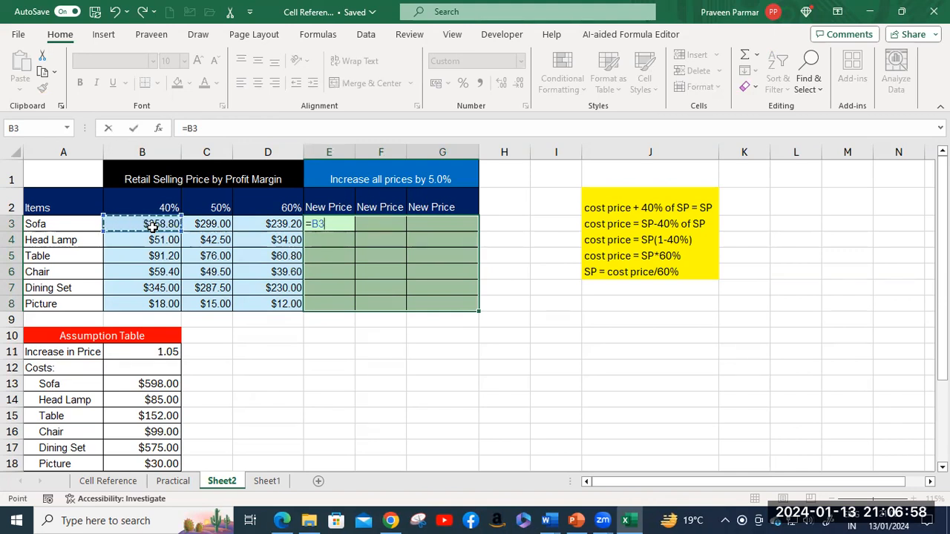
text(*)
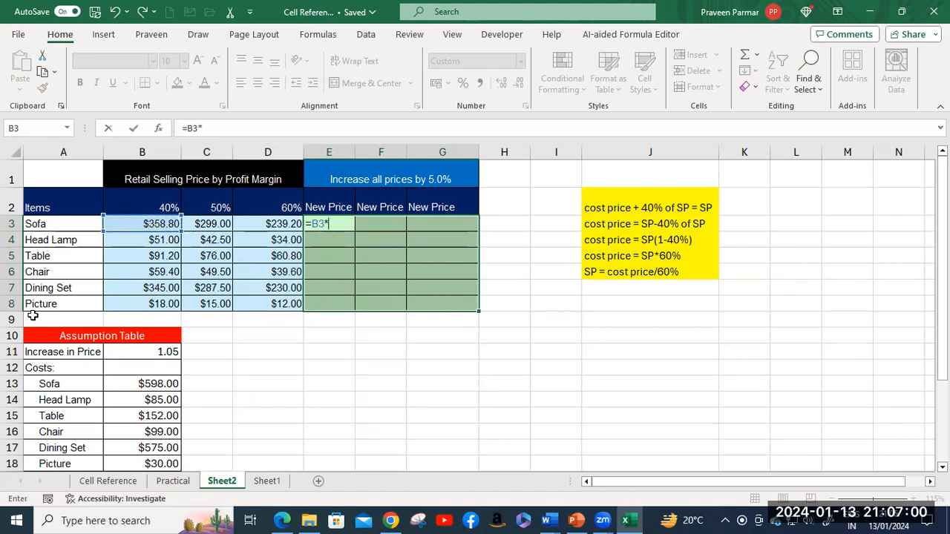
click(130, 352)
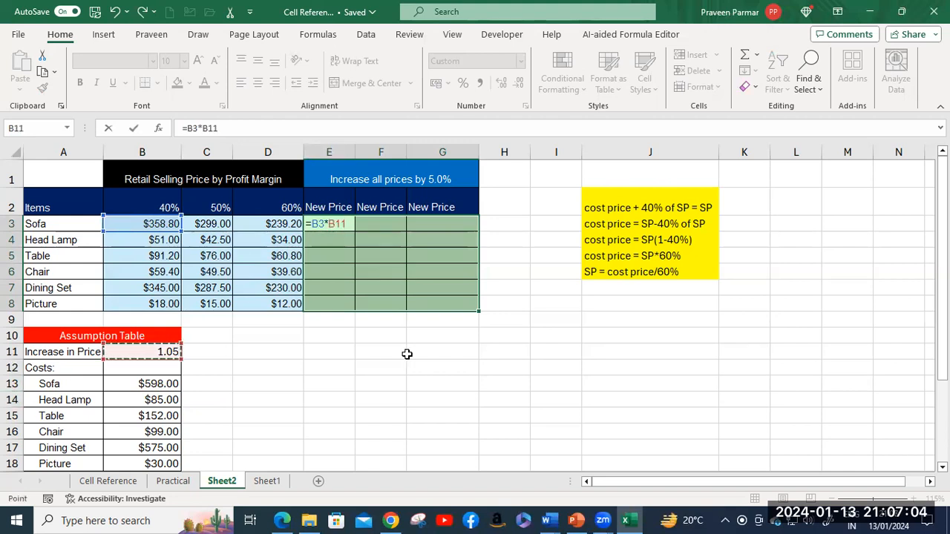
key(F4)
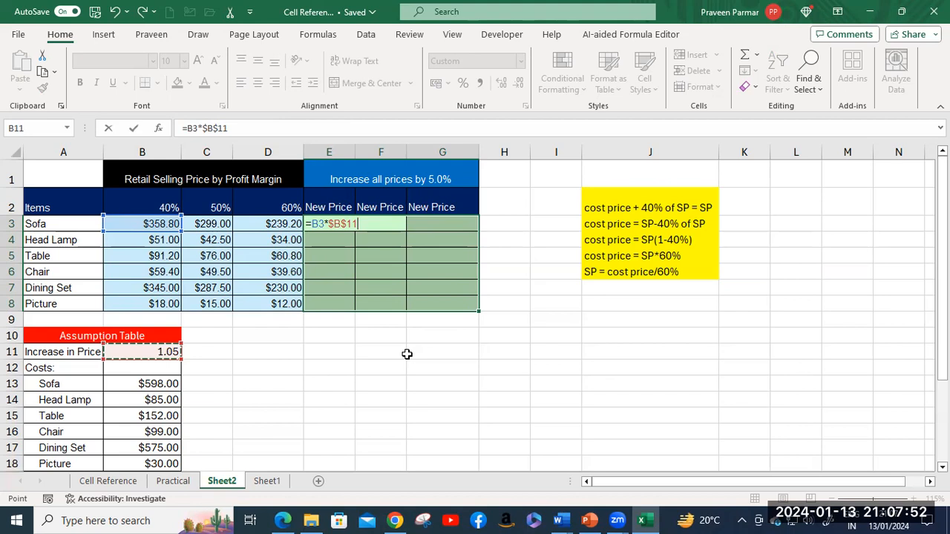
key(ctrl+Return)
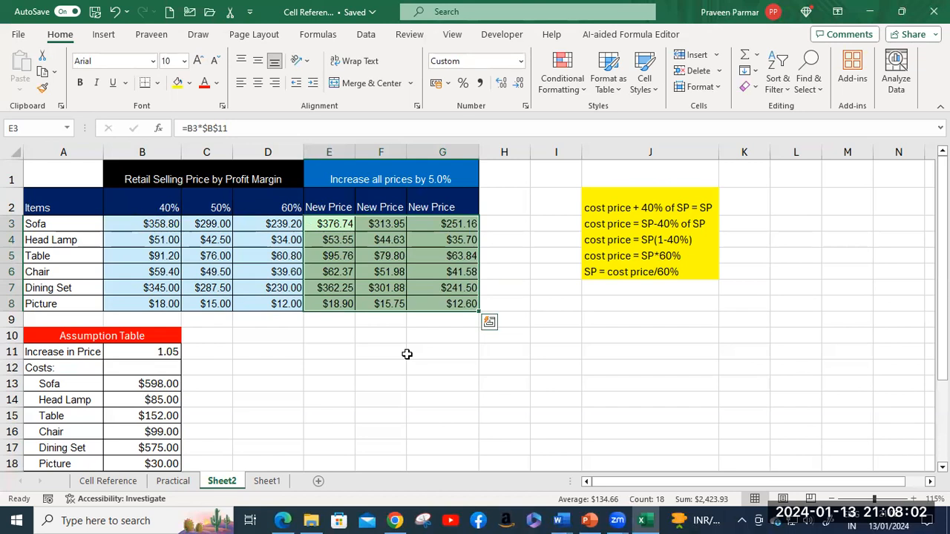
Step: Change B3's formula from multiply to divide, making it =$B13/(1-B$2) at $996.67
click(159, 385)
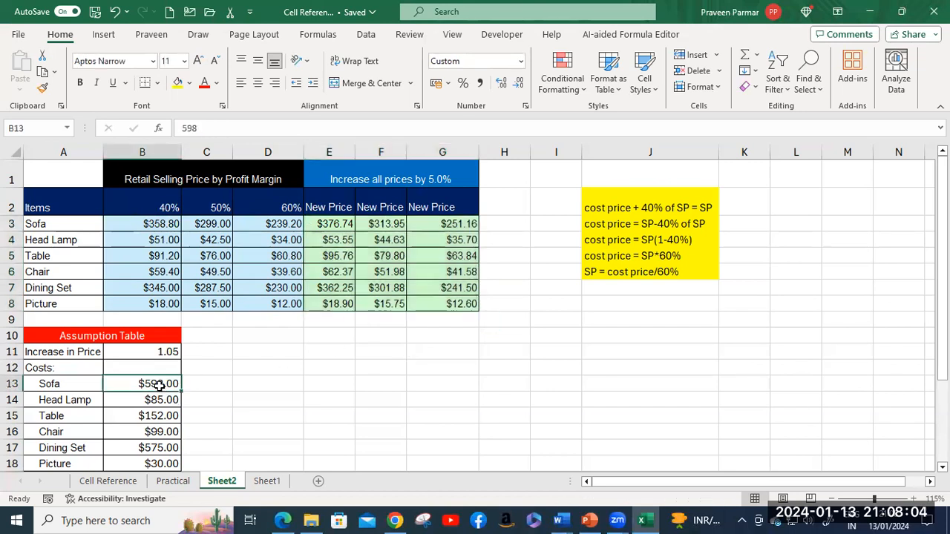
click(158, 225)
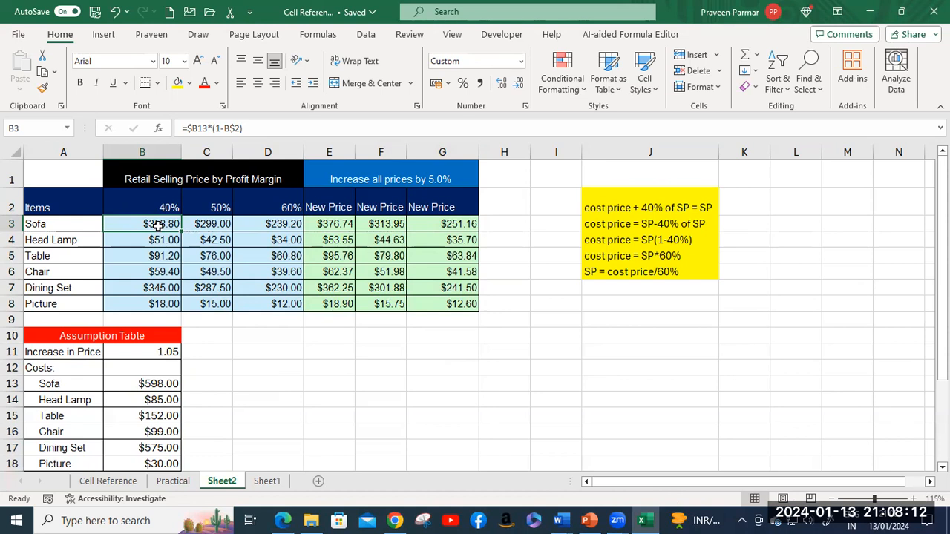
click(213, 128)
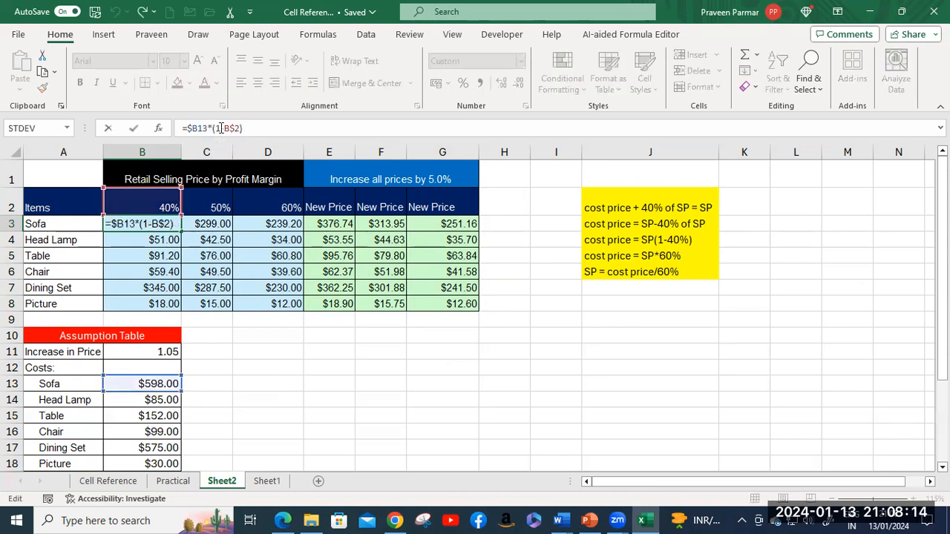
key(BackSpace)
text(/)
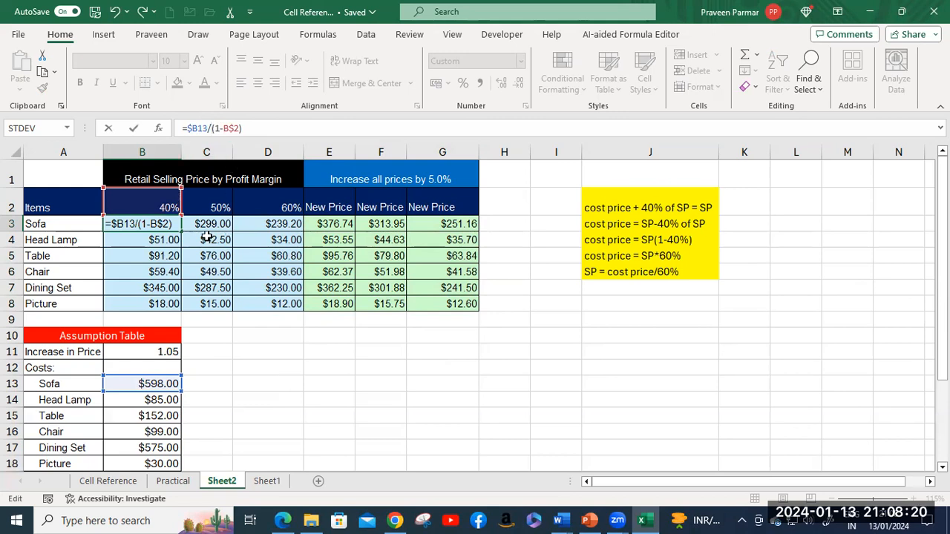
key(Return)
Step: Copy the corrected B3 formula across to D3 and down to row 8
click(158, 223)
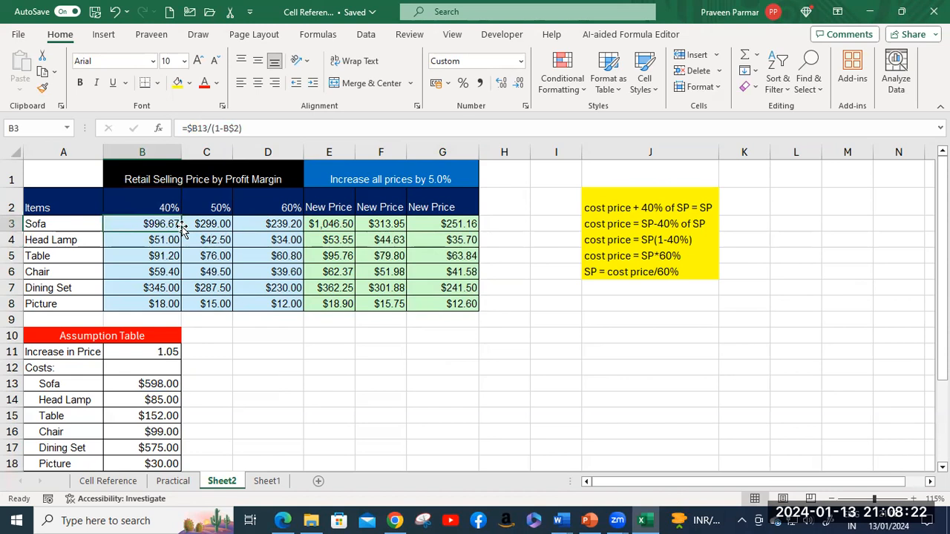
drag(182, 231, 297, 280)
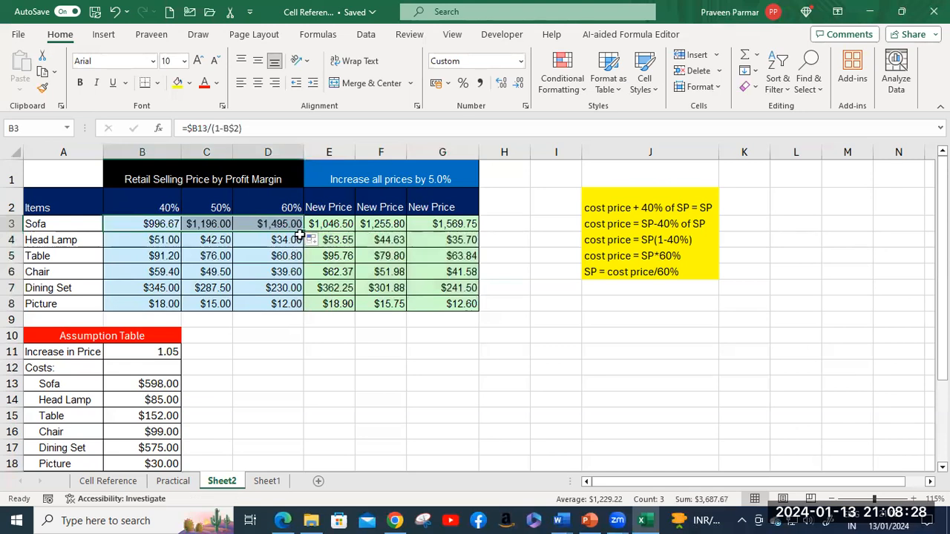
drag(305, 231, 305, 303)
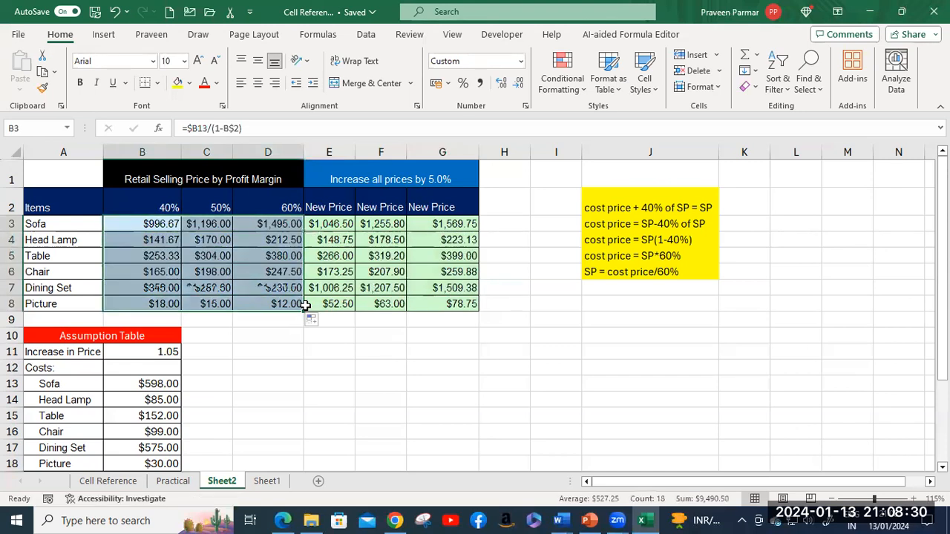
click(524, 323)
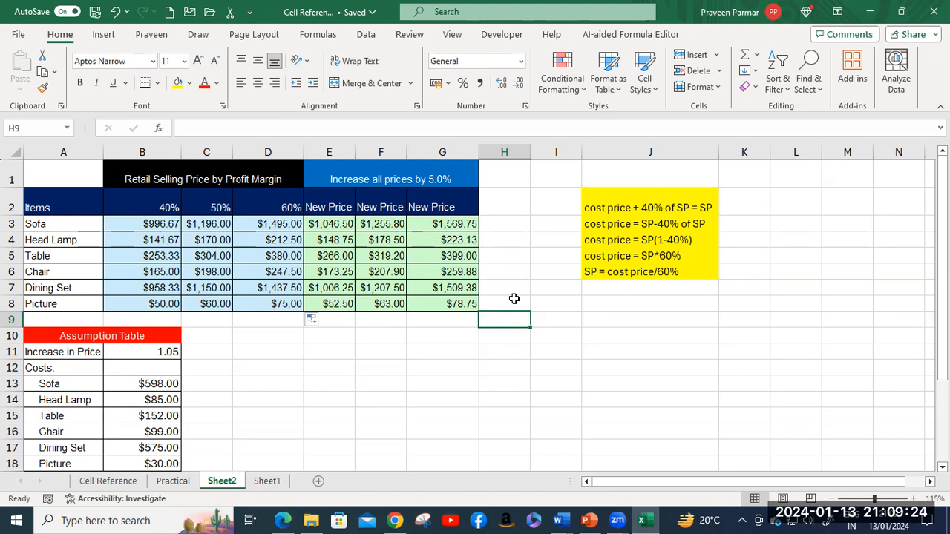
click(505, 303)
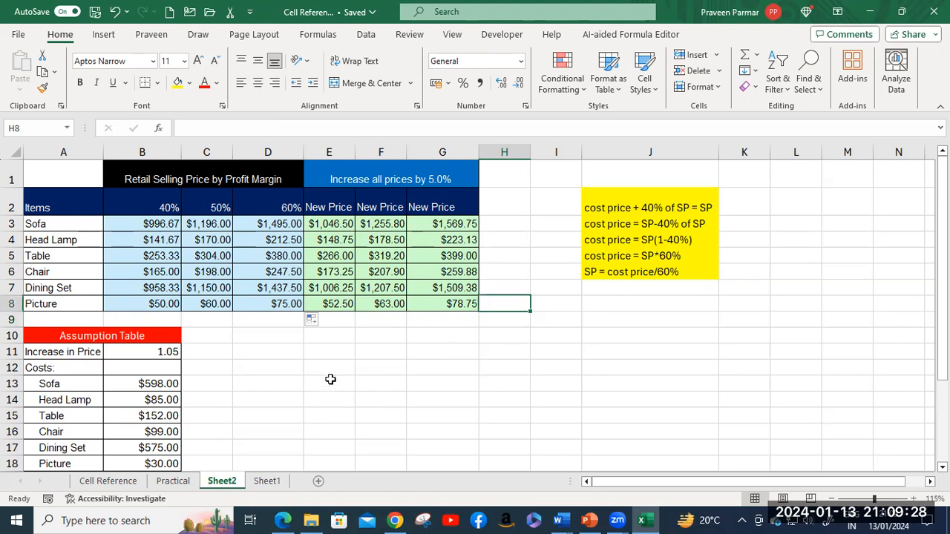
scroll(330, 379, down, 1)
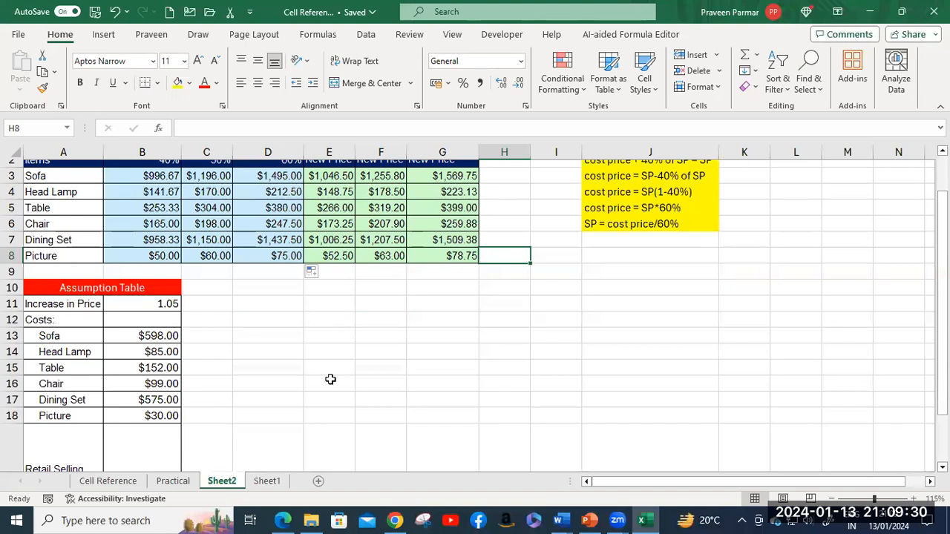
scroll(330, 379, up, 1)
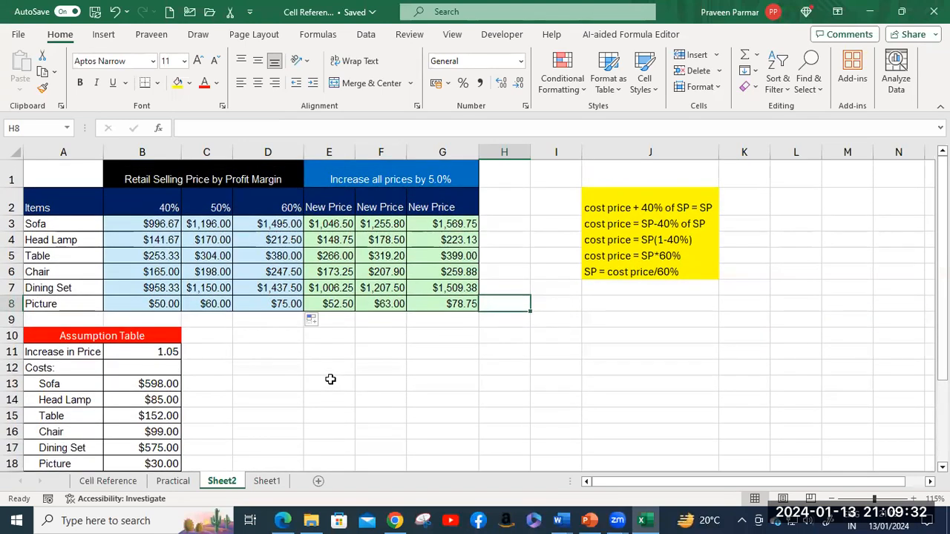